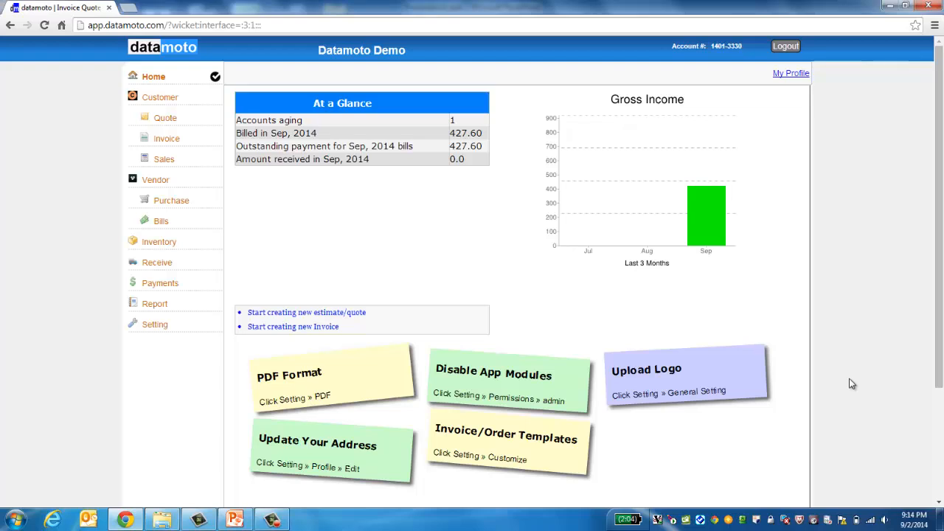
Step: Open the organization profile under Settings, edit it, and save the details unchanged
click(160, 327)
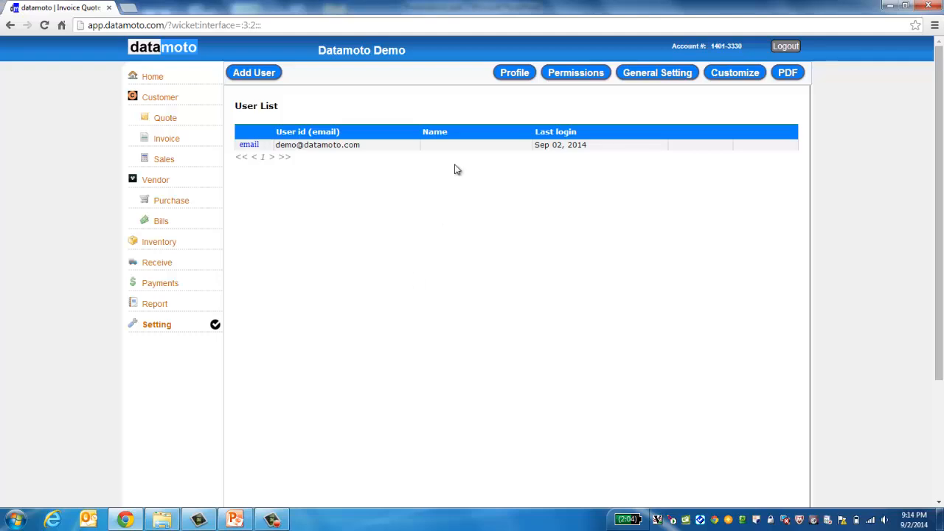
click(517, 74)
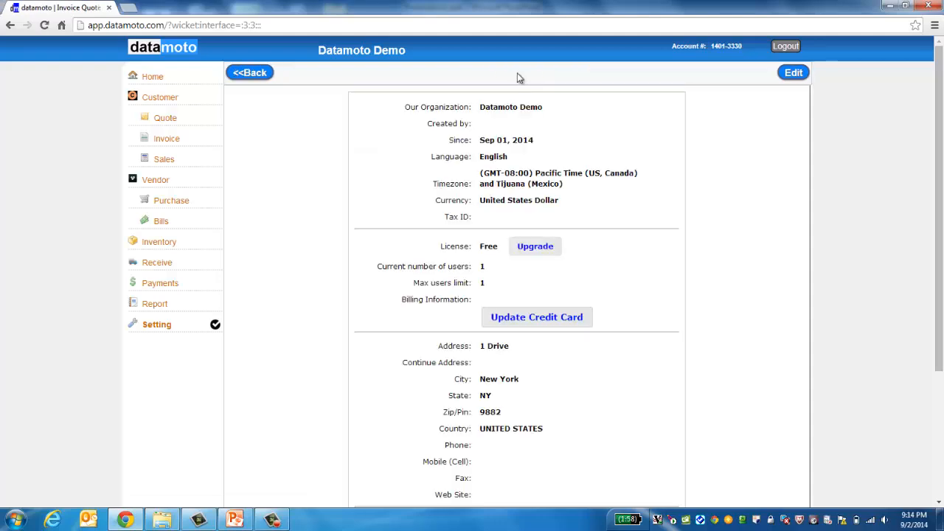
click(792, 74)
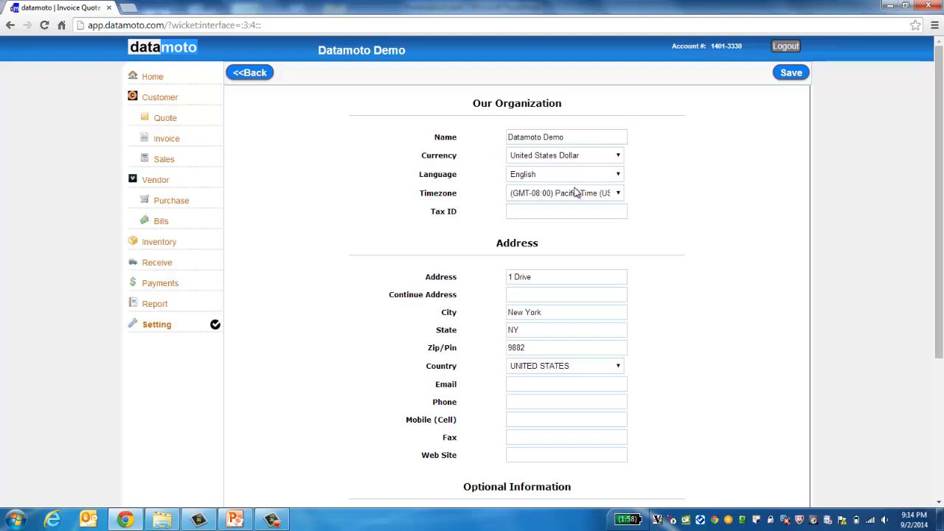
click(521, 212)
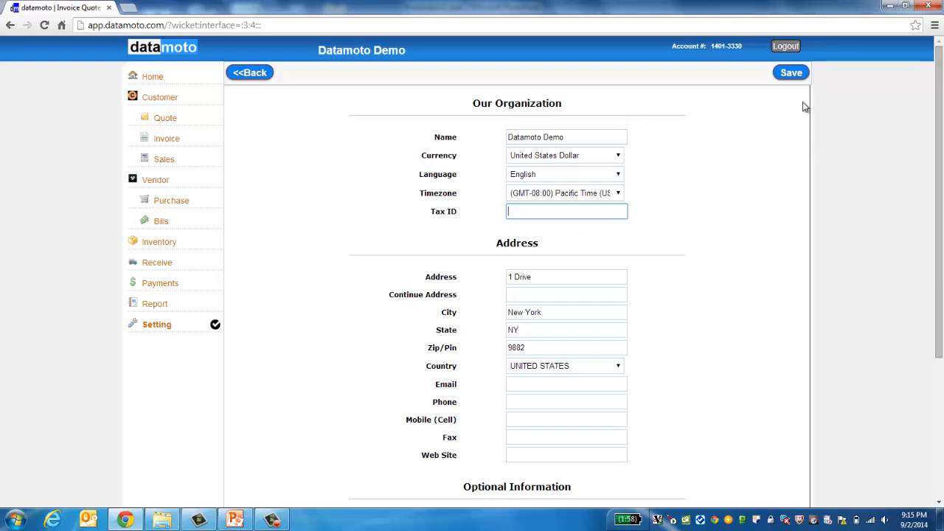
click(798, 78)
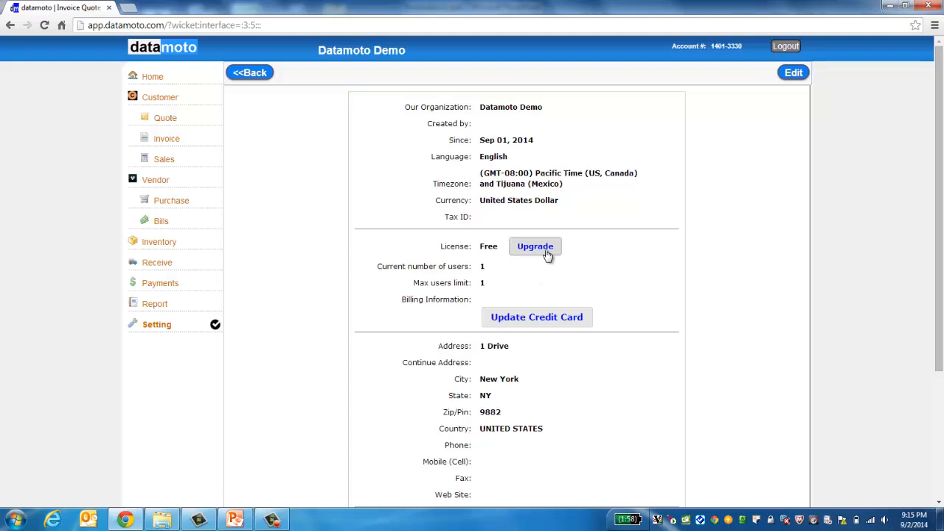
Step: Go back from the user list to General Setting to reach the Upload Logo page
click(243, 77)
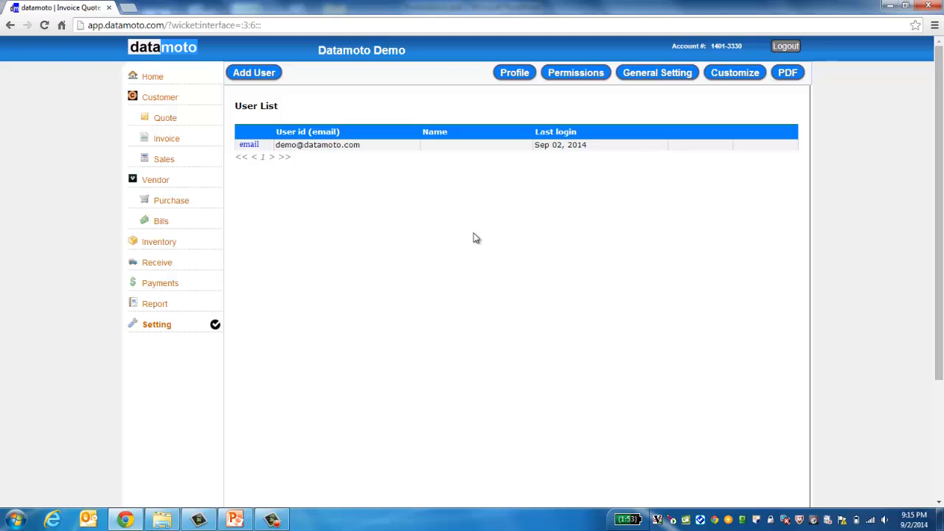
click(653, 78)
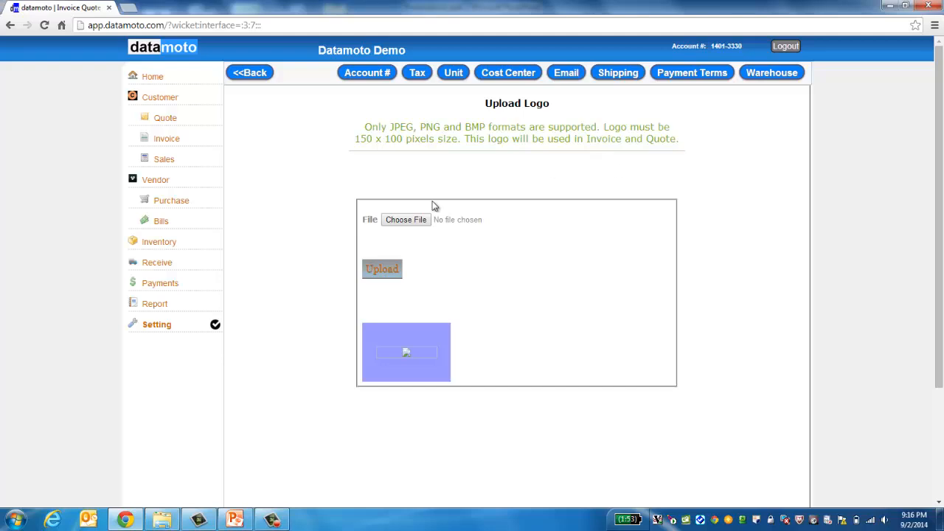
Step: Choose ballon.png from the Pictures library and submit it through the Upload Logo form
click(397, 225)
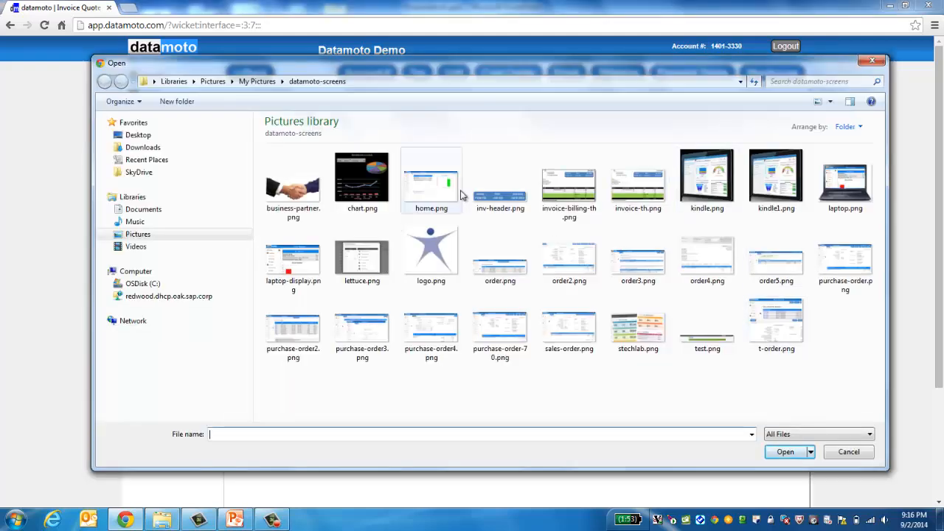
click(143, 236)
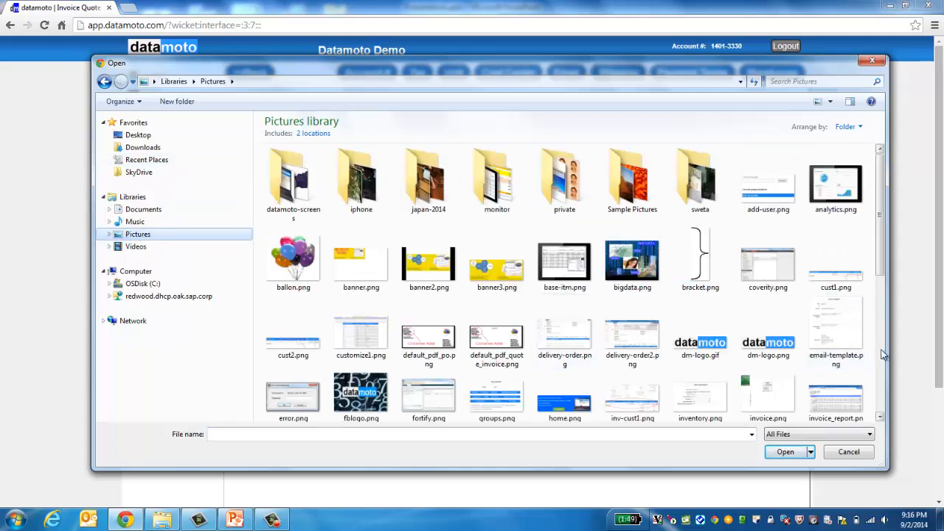
double_click(300, 287)
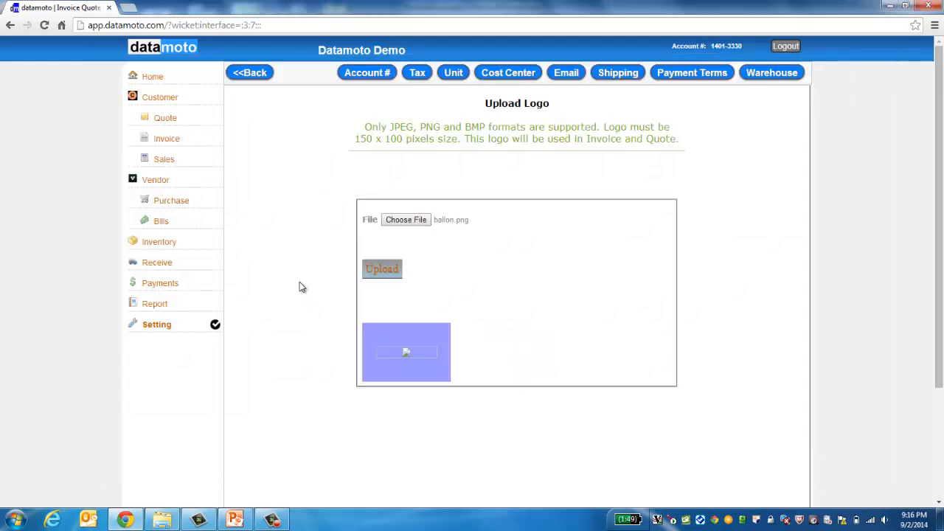
click(382, 270)
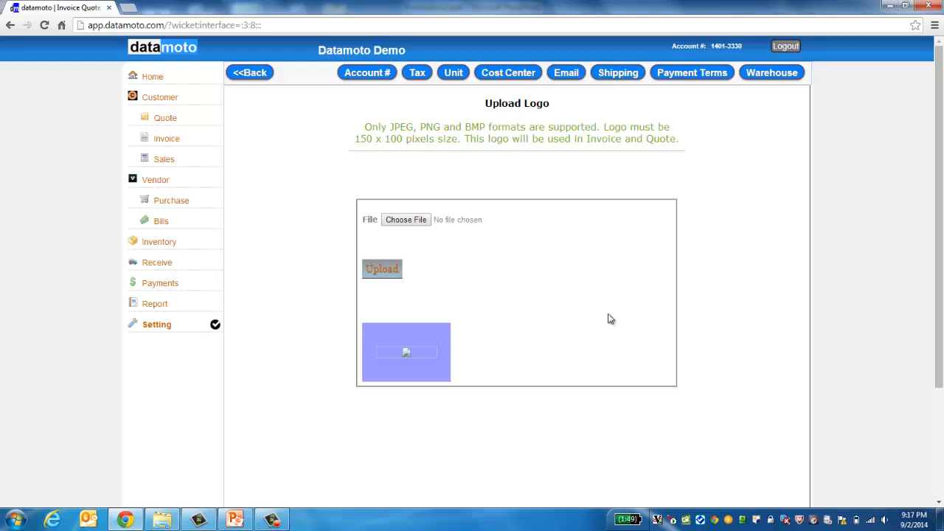
Step: Add a tax row FL at 7.9% and save, then confirm it alongside CA 9.5% and NY 9.1%
click(417, 74)
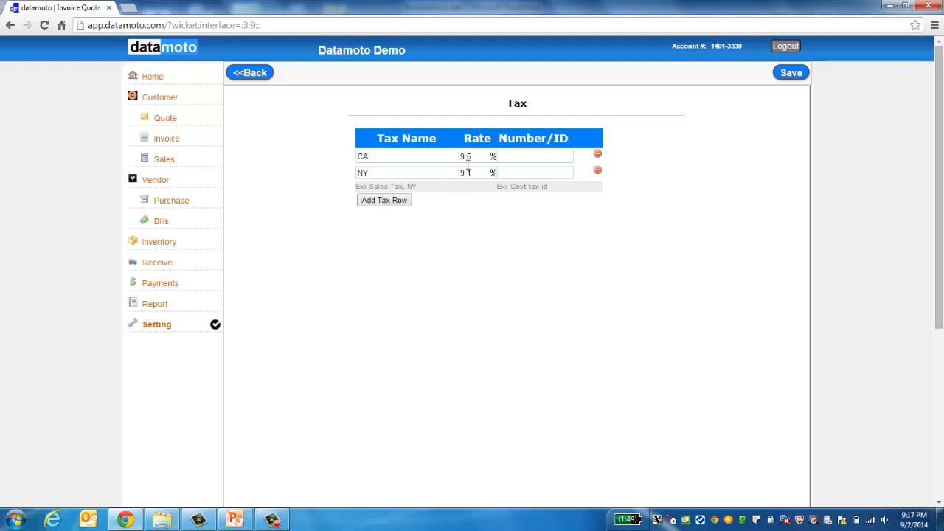
click(394, 201)
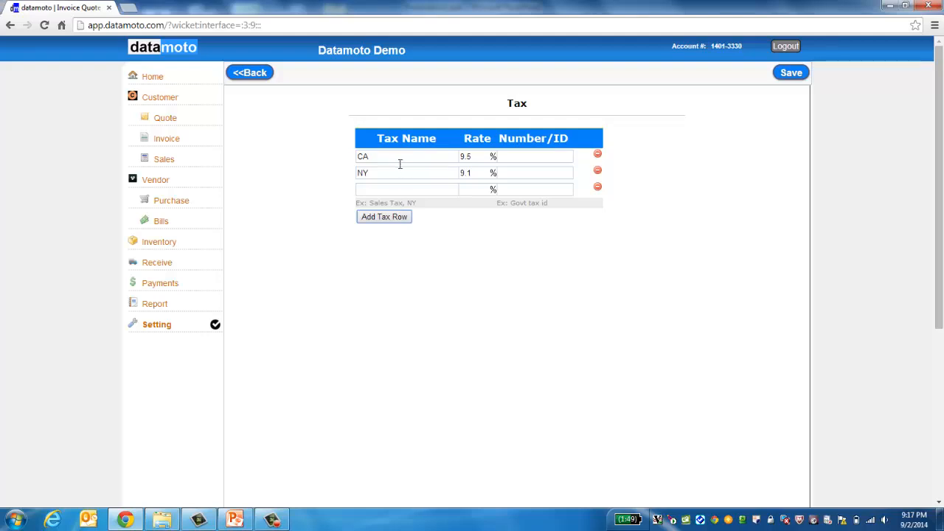
click(398, 194)
text(FL)
key(Tab)
text(7.9)
click(795, 76)
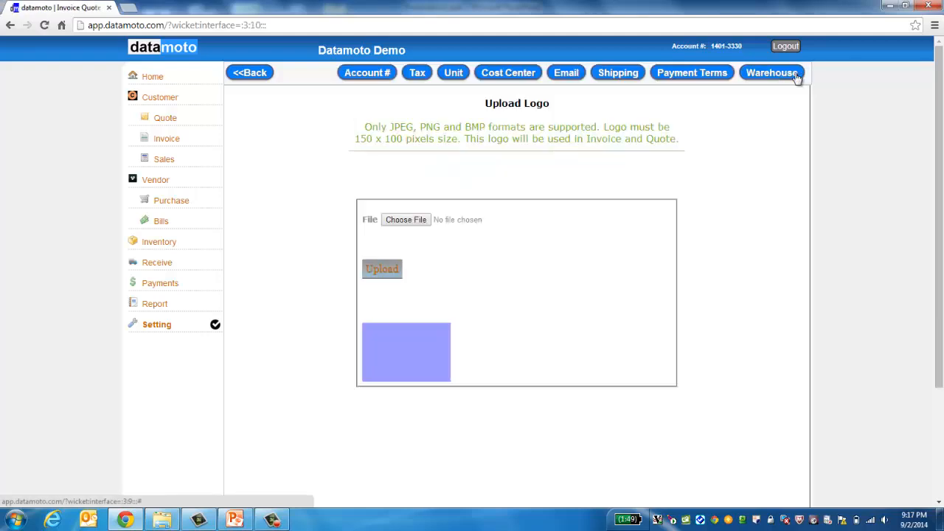
click(418, 73)
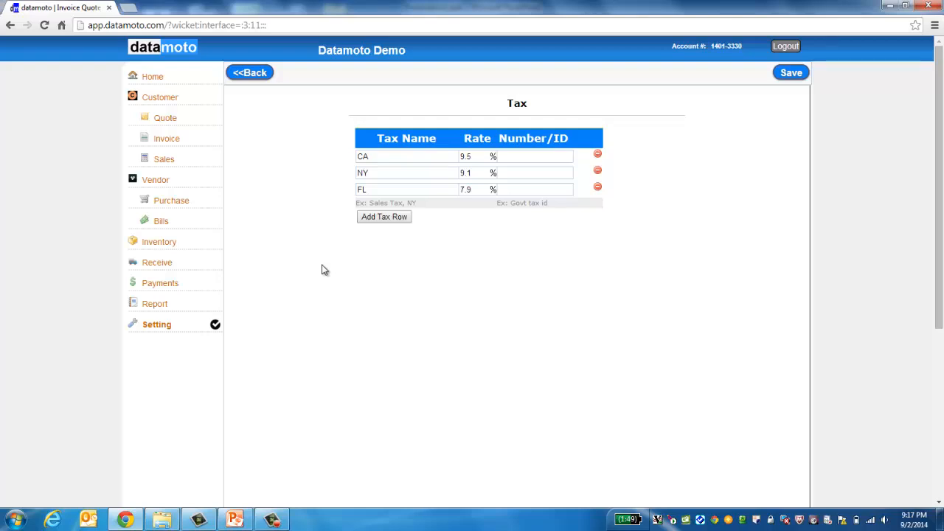
click(251, 74)
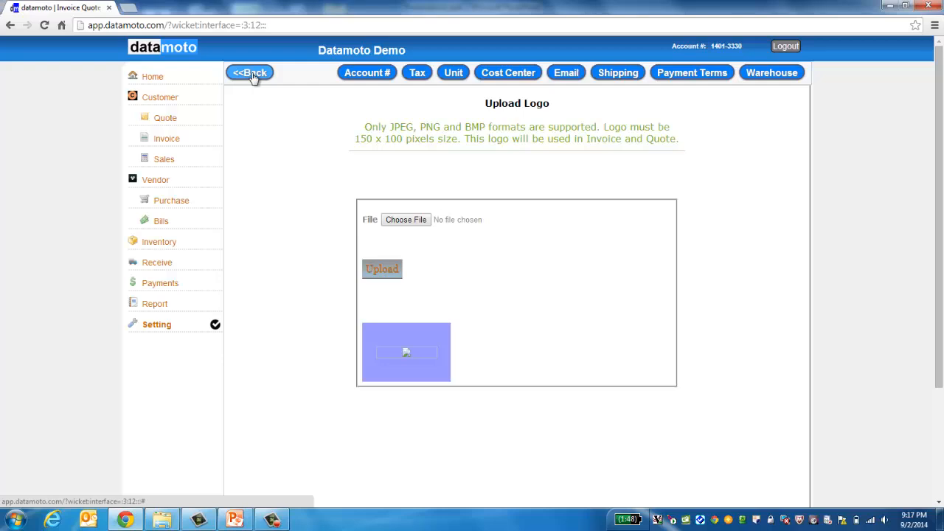
click(453, 74)
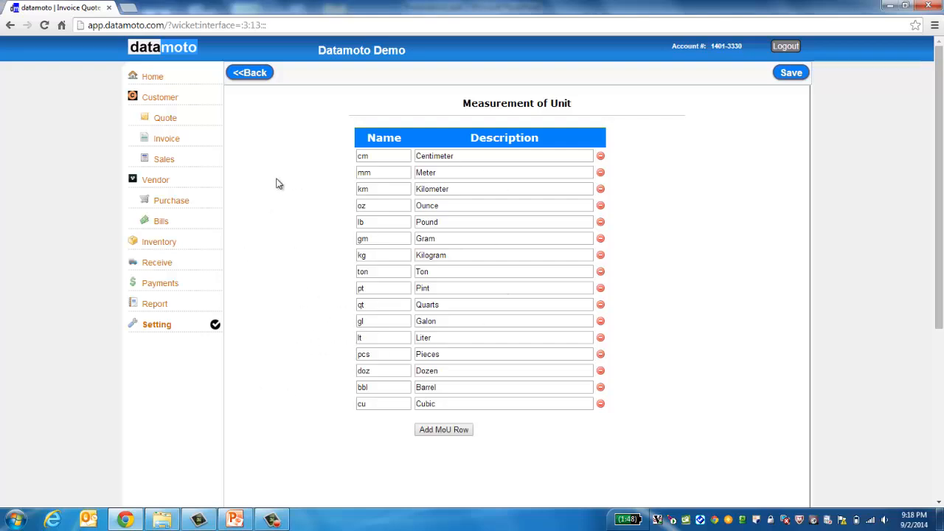
click(251, 74)
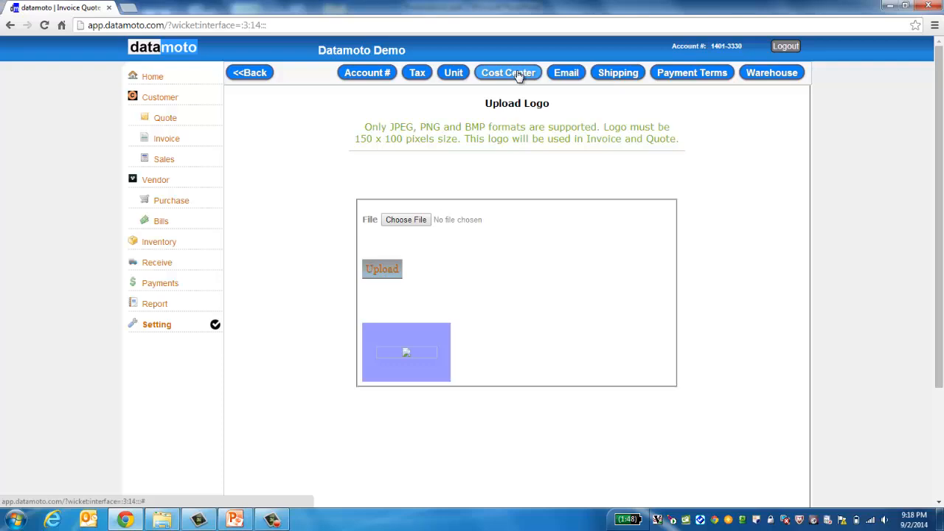
click(569, 79)
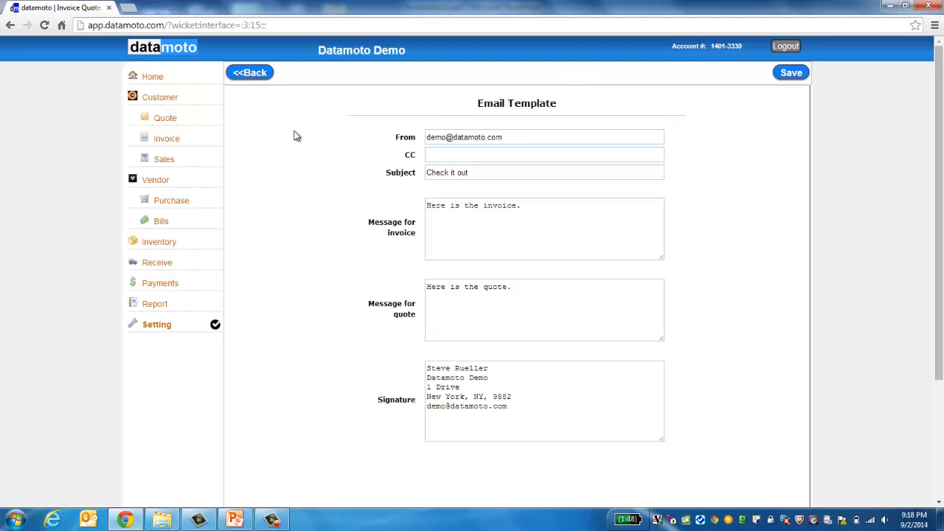
click(522, 137)
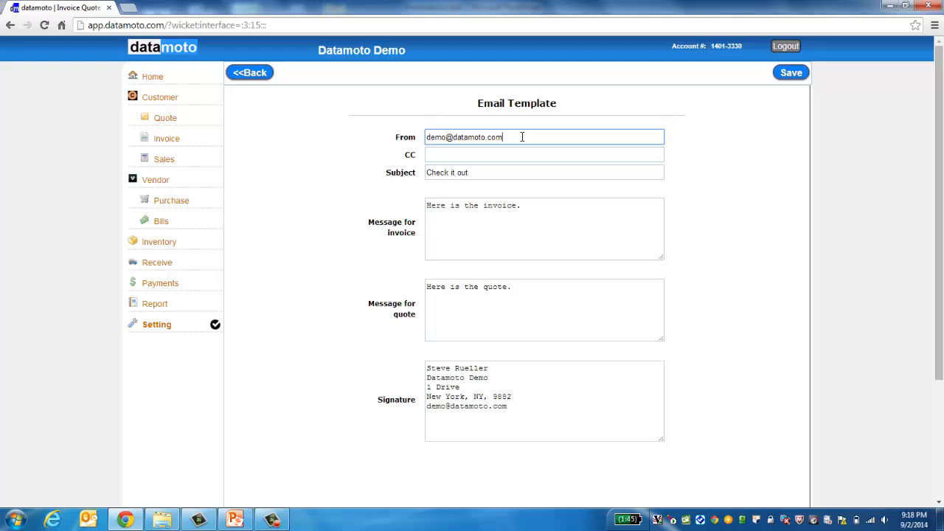
drag(476, 173, 414, 182)
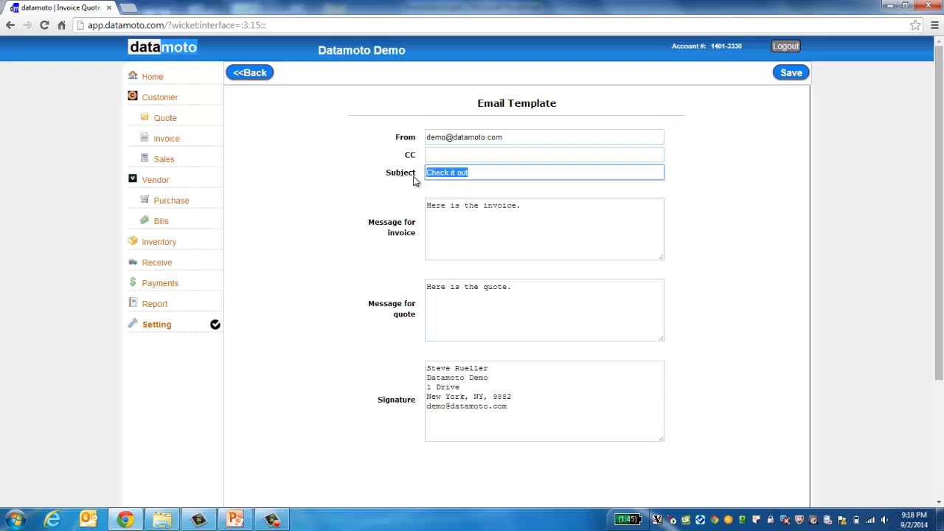
click(473, 173)
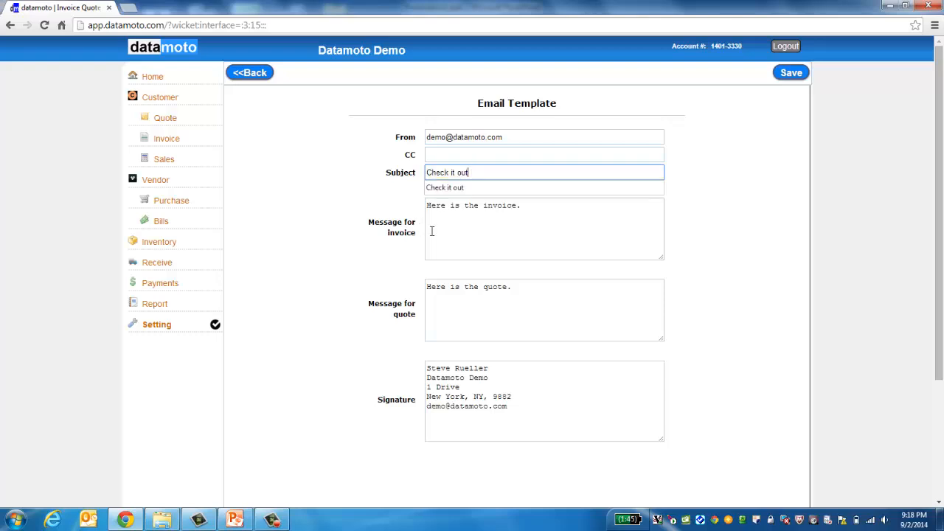
click(470, 221)
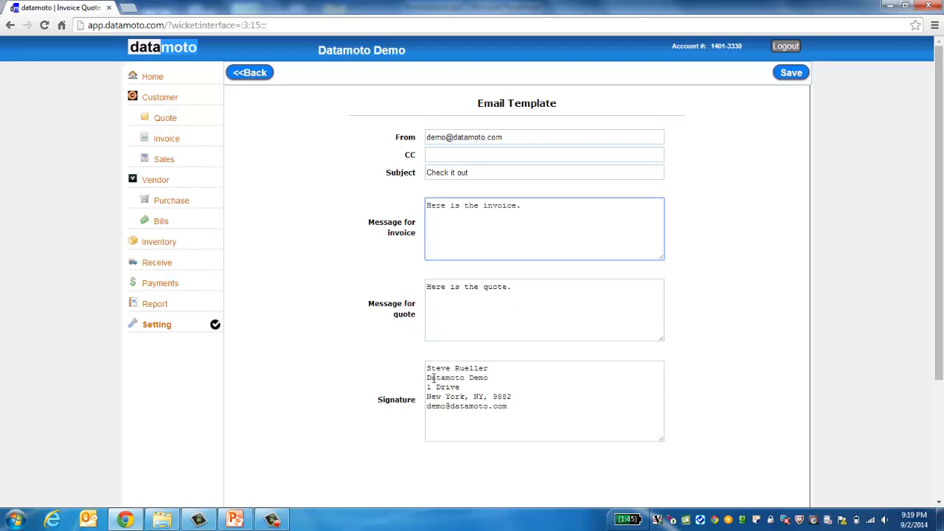
drag(429, 370, 501, 472)
click(498, 367)
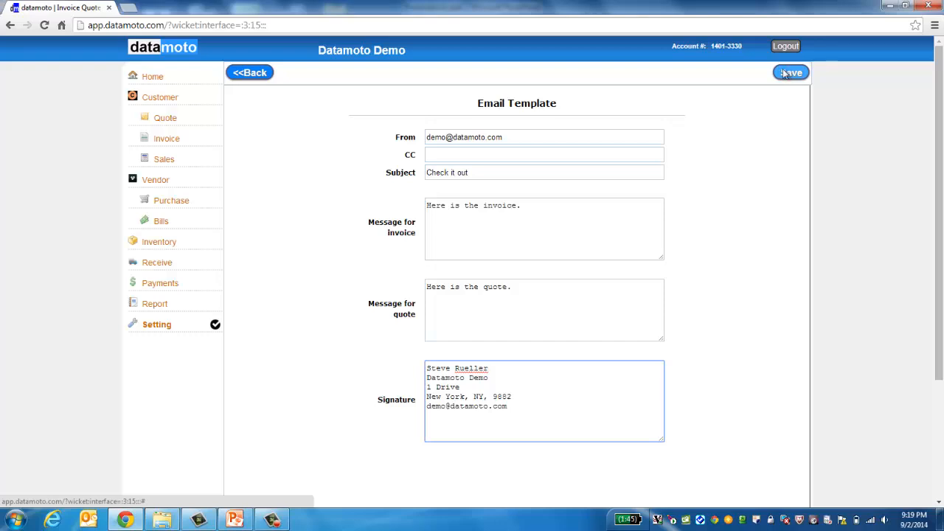
click(249, 75)
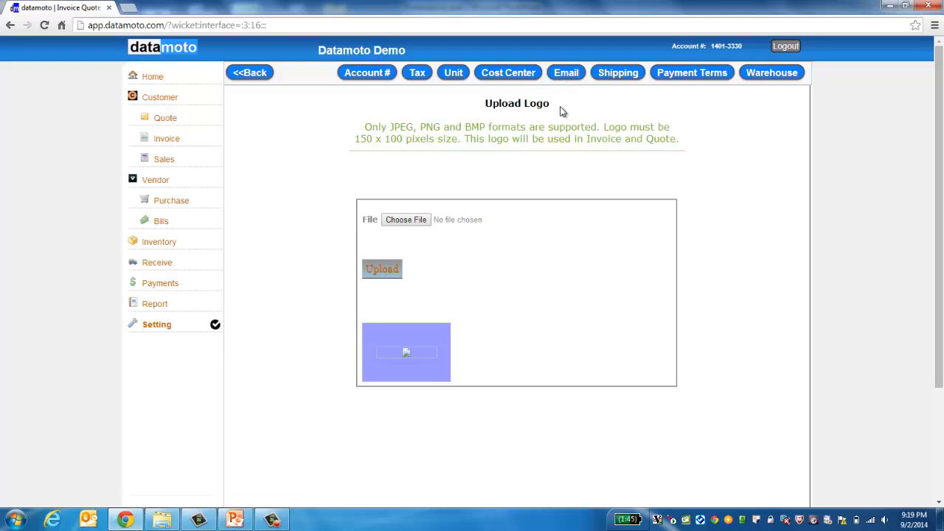
Step: Replace the FedEx shipping method with a new UPSP entry and save
click(619, 73)
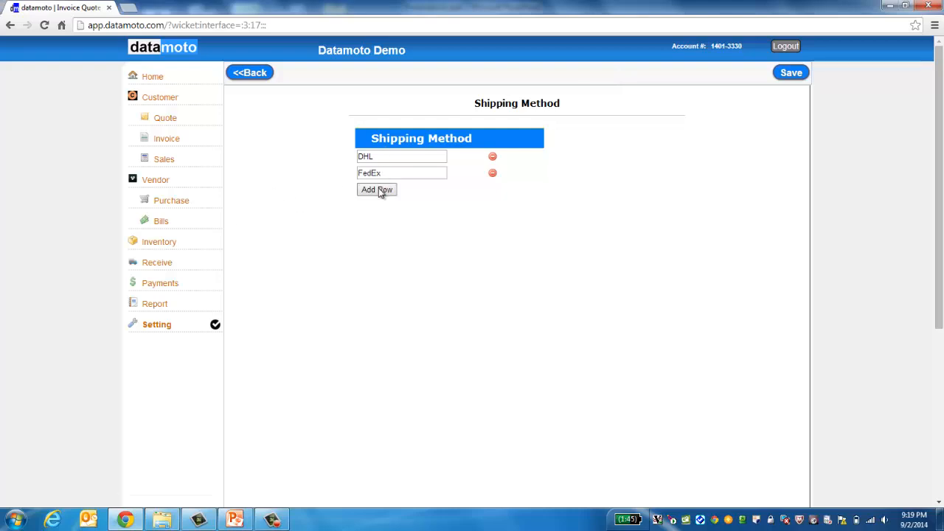
click(493, 175)
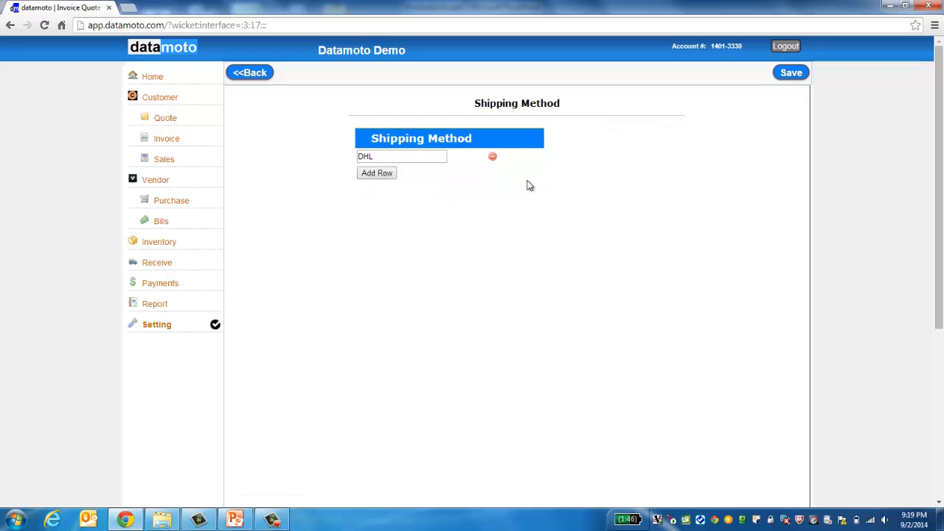
click(378, 174)
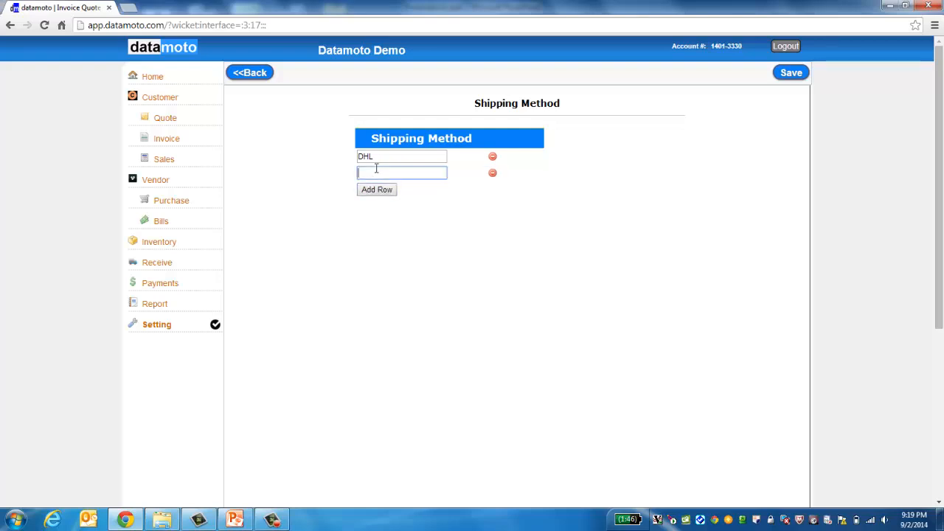
text(UPSP)
click(790, 78)
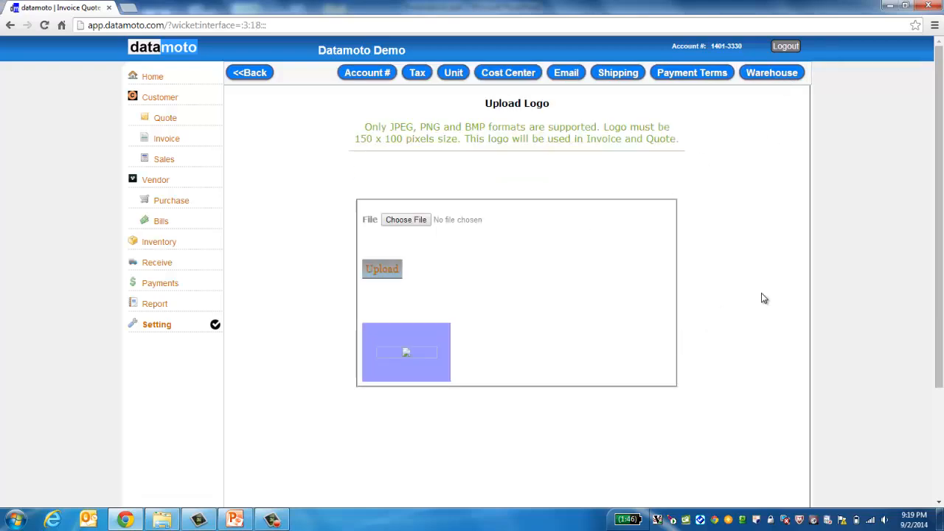
Step: Recheck the shipping methods (DHL, UPSP), then bring up the Payment Terms list
click(618, 72)
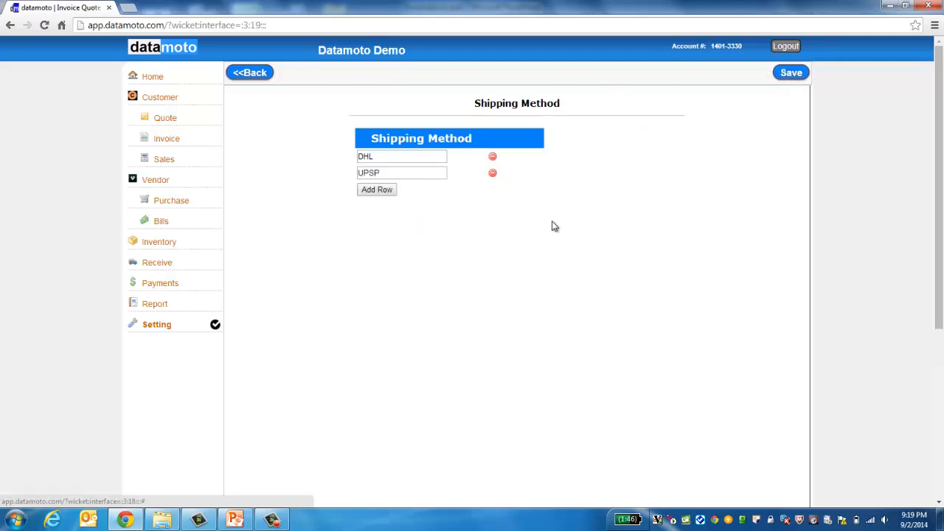
click(255, 75)
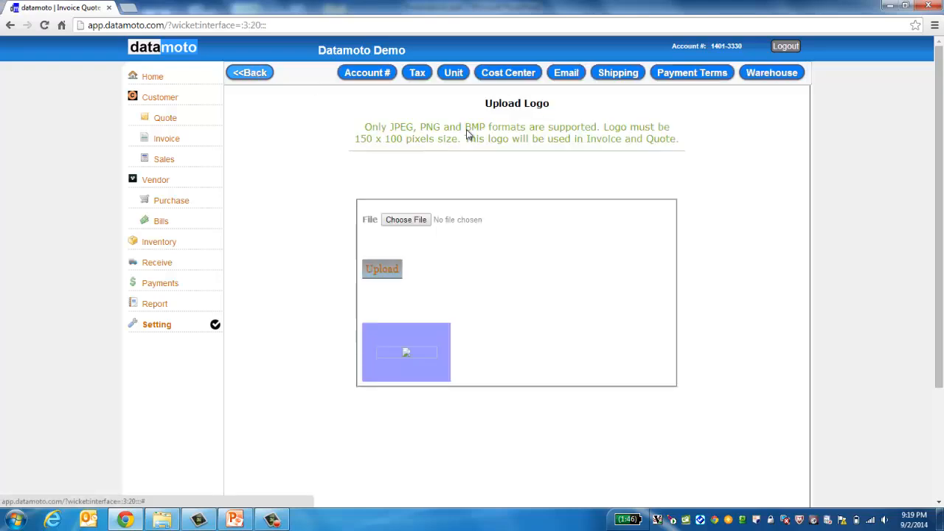
click(702, 74)
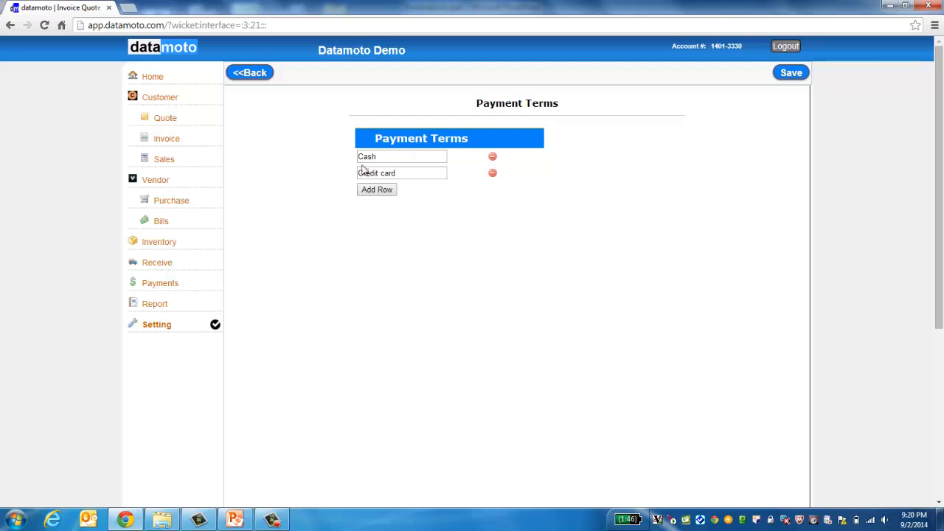
Step: Save Payment Terms and the unchanged warehouse locations, then begin a new Inventory item
click(792, 76)
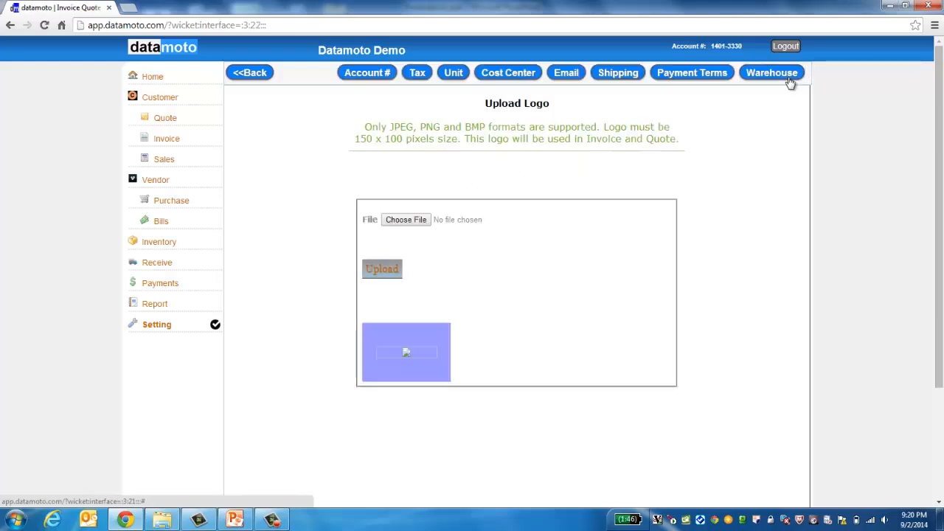
click(773, 80)
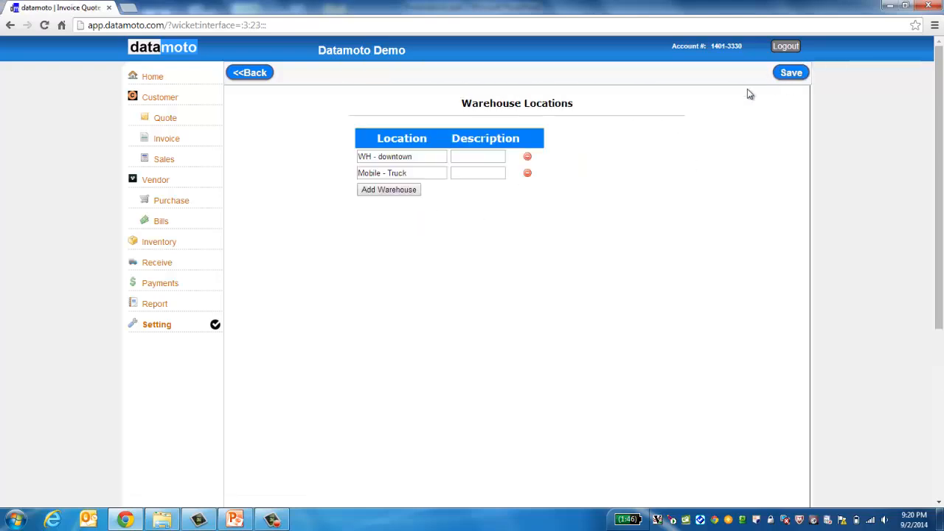
click(428, 152)
click(386, 156)
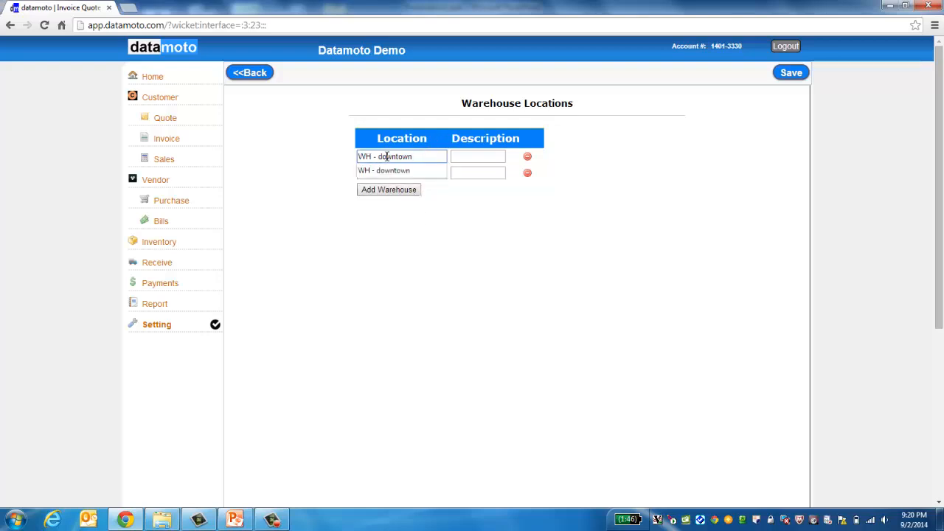
click(416, 198)
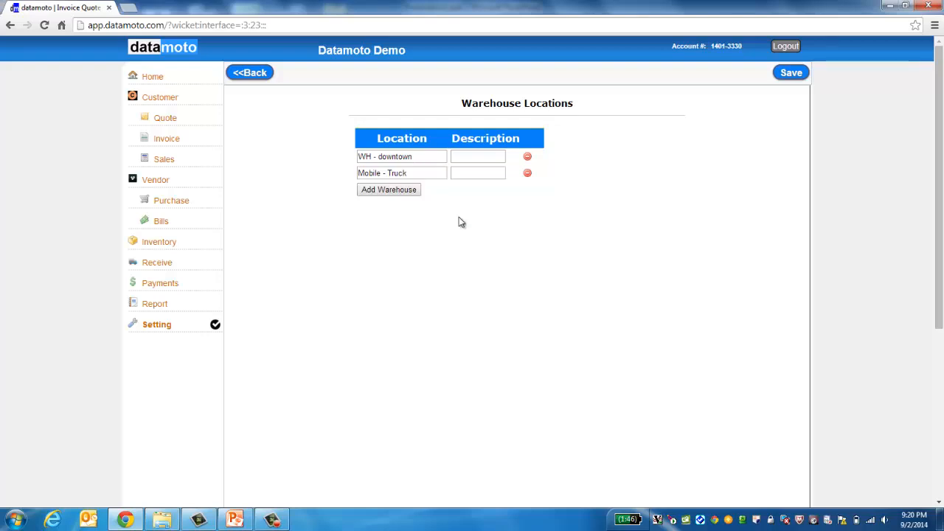
click(791, 73)
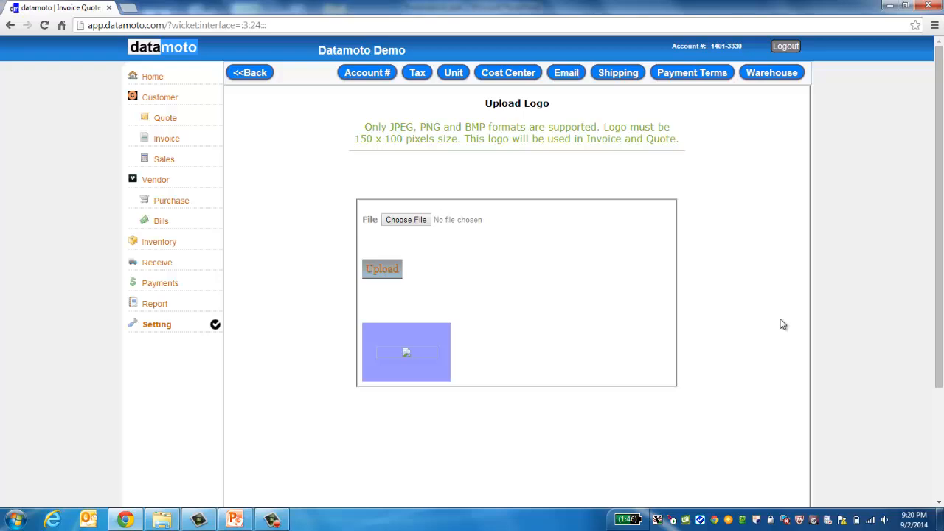
click(166, 244)
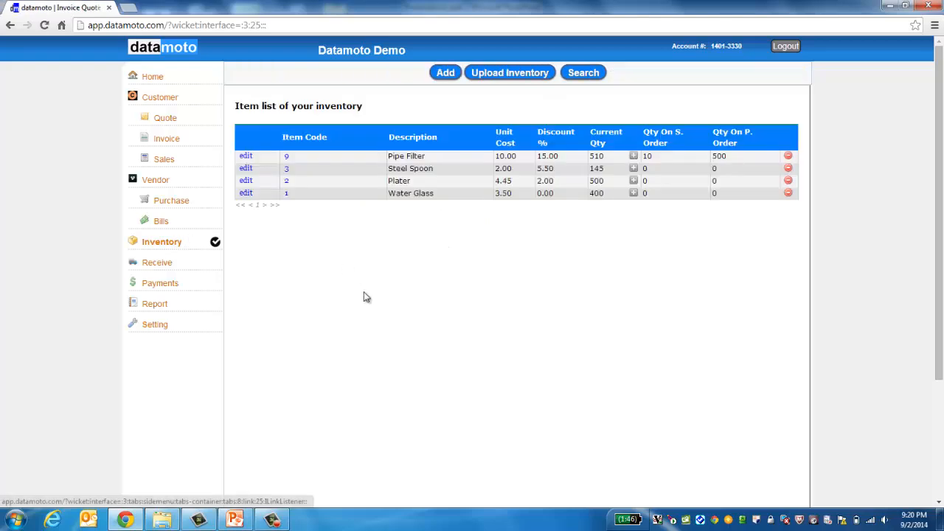
click(445, 74)
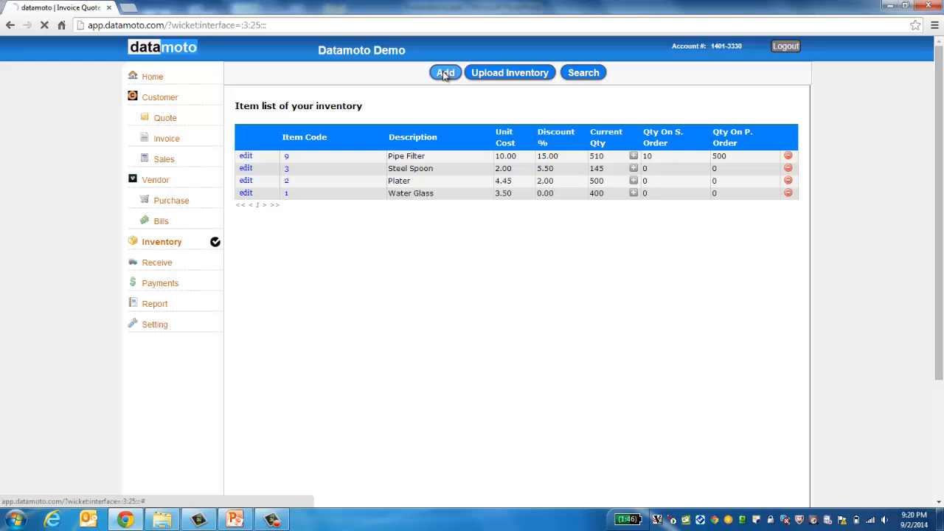
Step: Enter item code 100, description Pump filter, unit cost 20.00 and actual cost 10
click(481, 139)
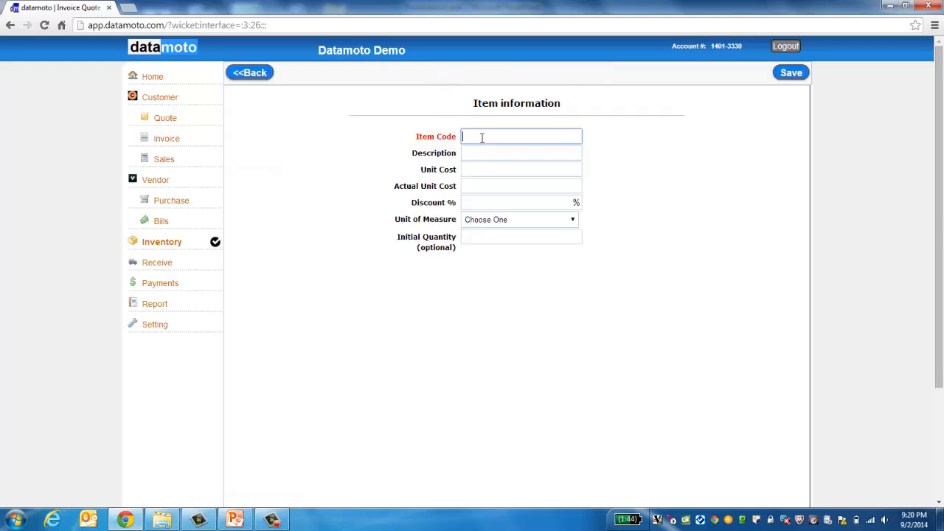
text(100)
key(Tab)
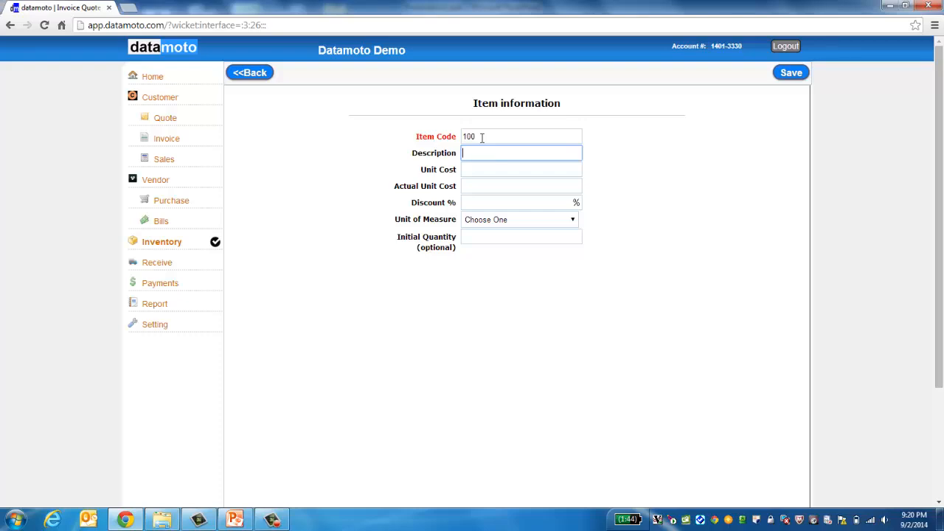
text(Pump filter)
key(Tab)
text(20.00)
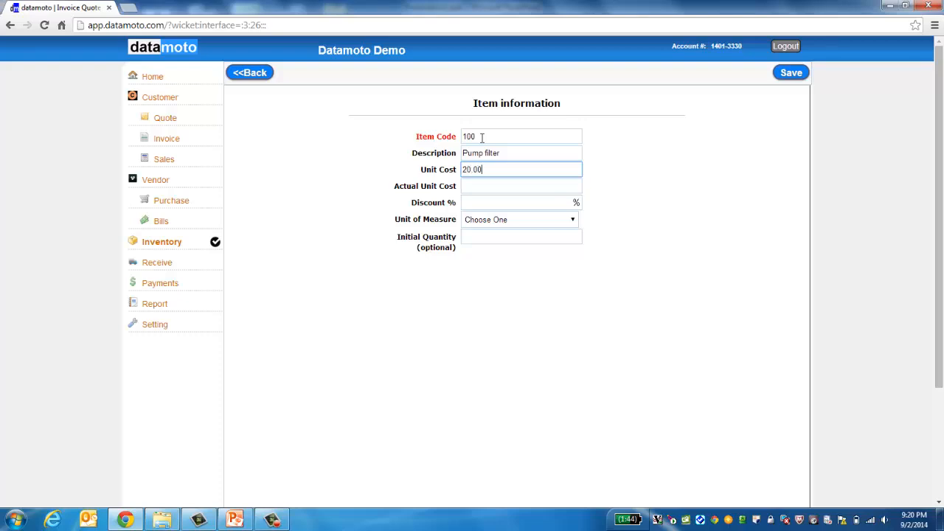
key(Tab)
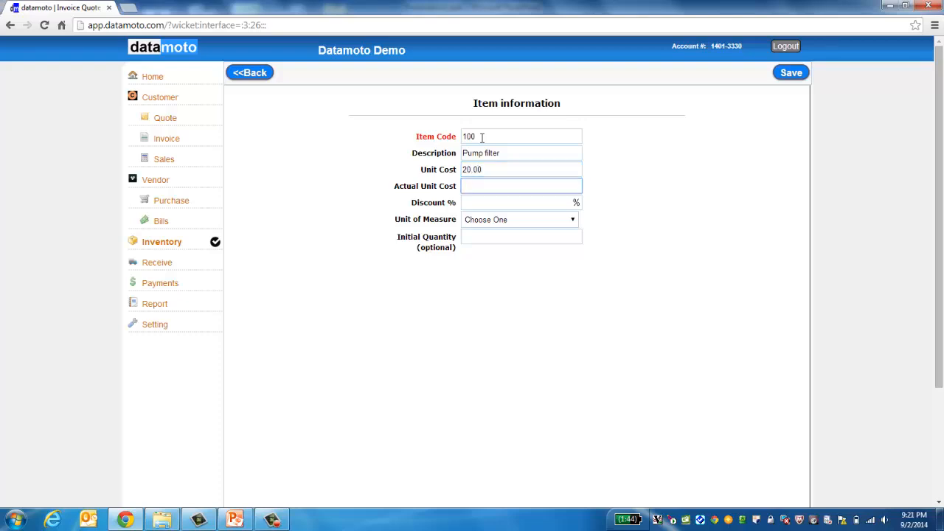
text(10)
Step: Set a 20% discount, pcs as unit, initial quantity 100, and save the item
key(Tab)
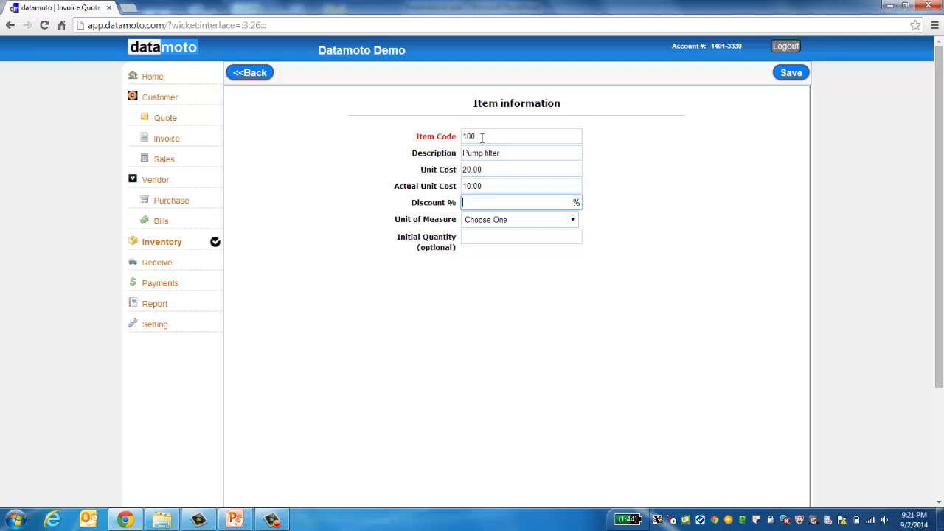
text(20)
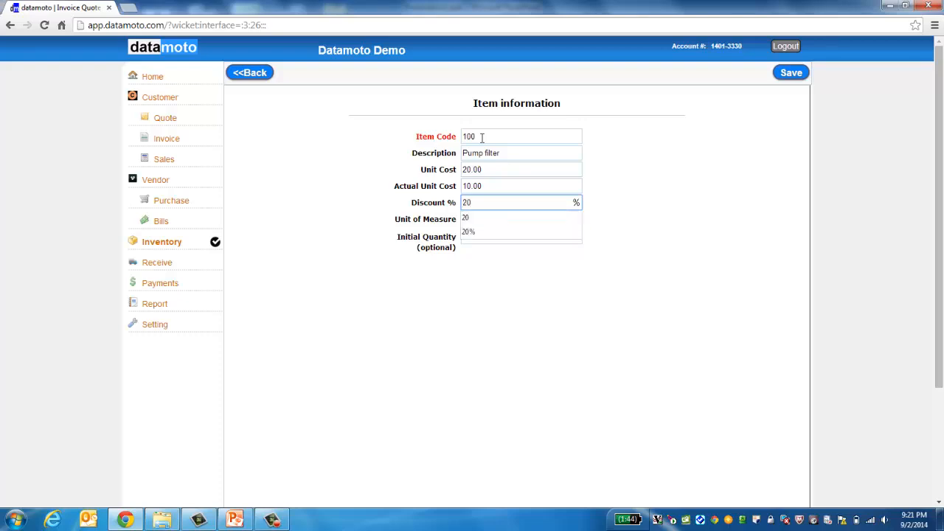
key(Tab)
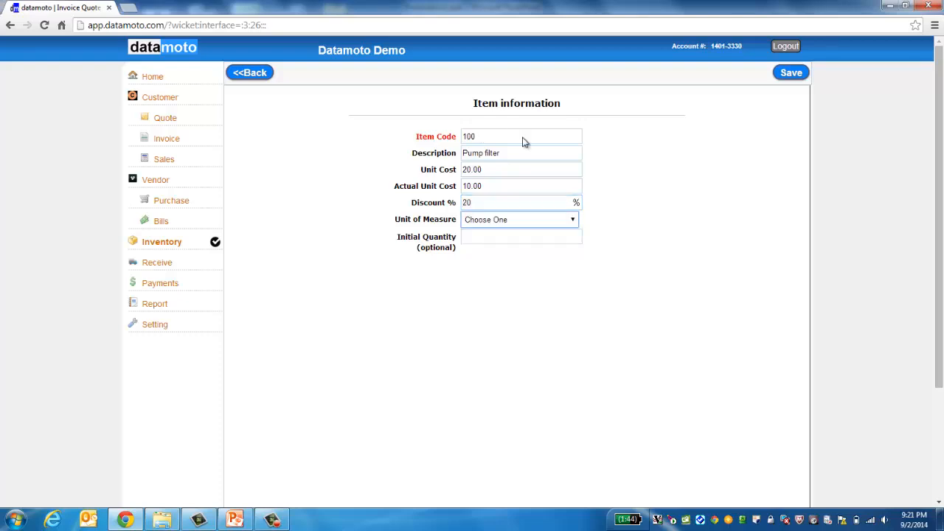
click(573, 220)
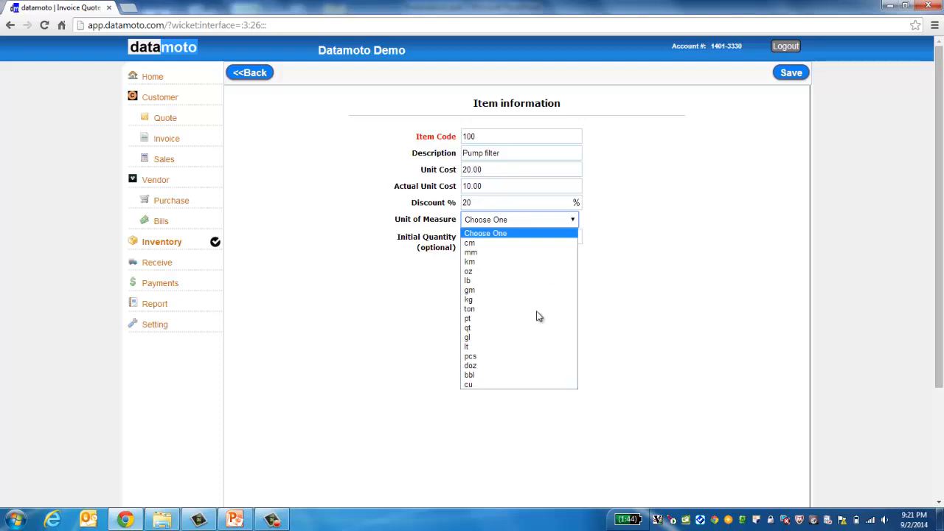
click(496, 358)
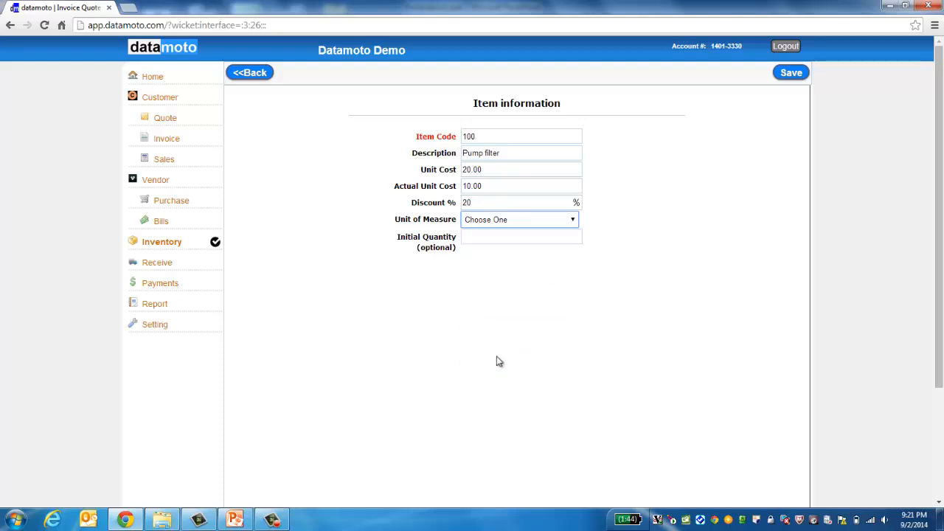
click(506, 239)
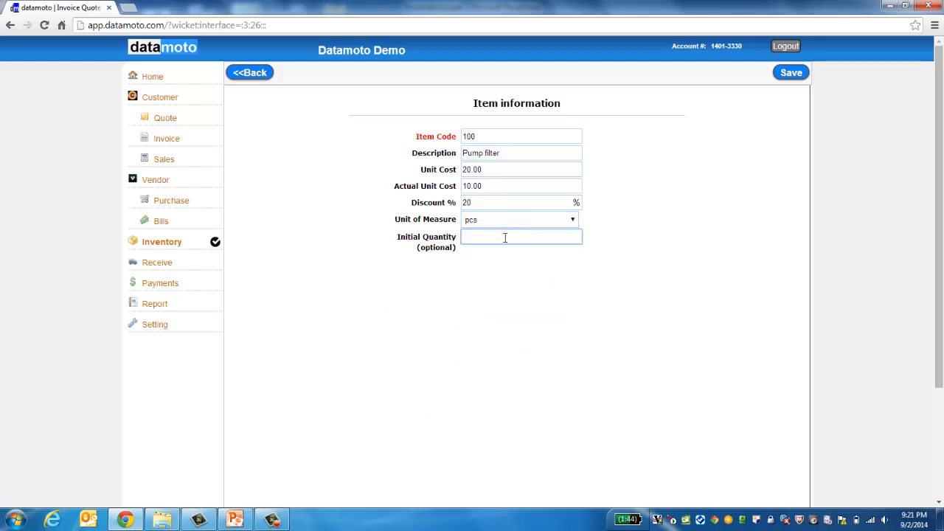
text(100)
click(574, 396)
click(793, 76)
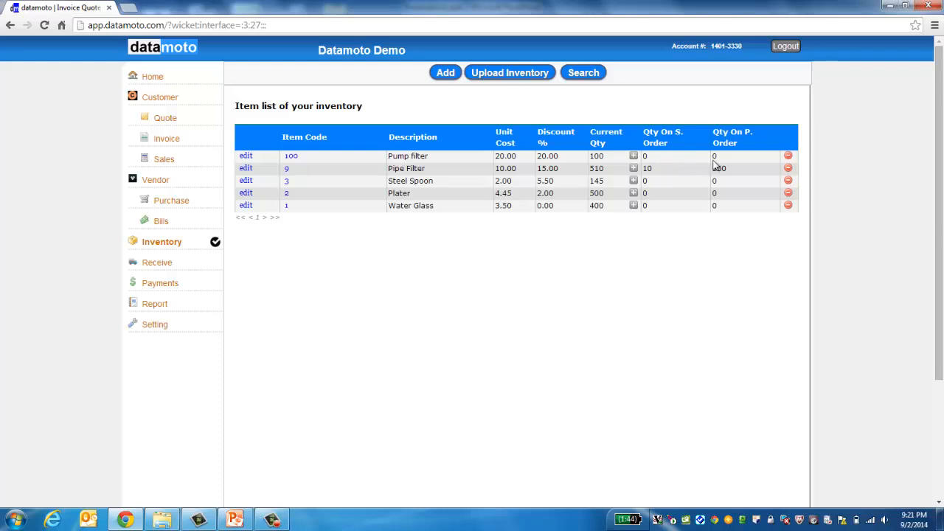
click(291, 158)
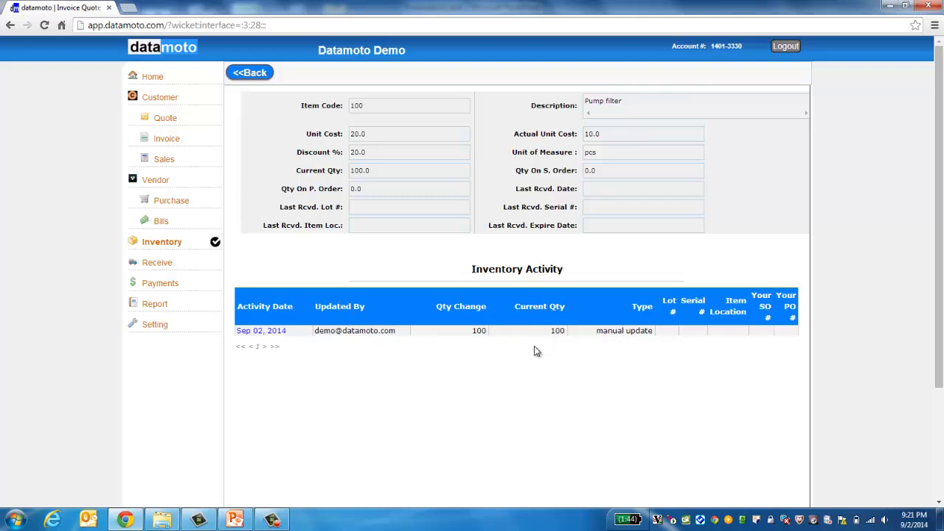
click(255, 73)
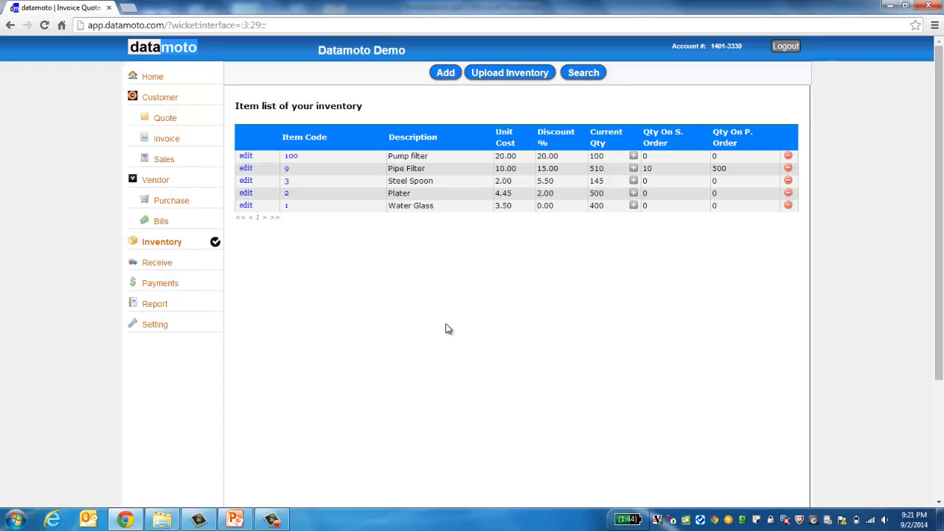
Step: Open Upload Inventory and download the sample file inventory-sample (1).csv
click(503, 74)
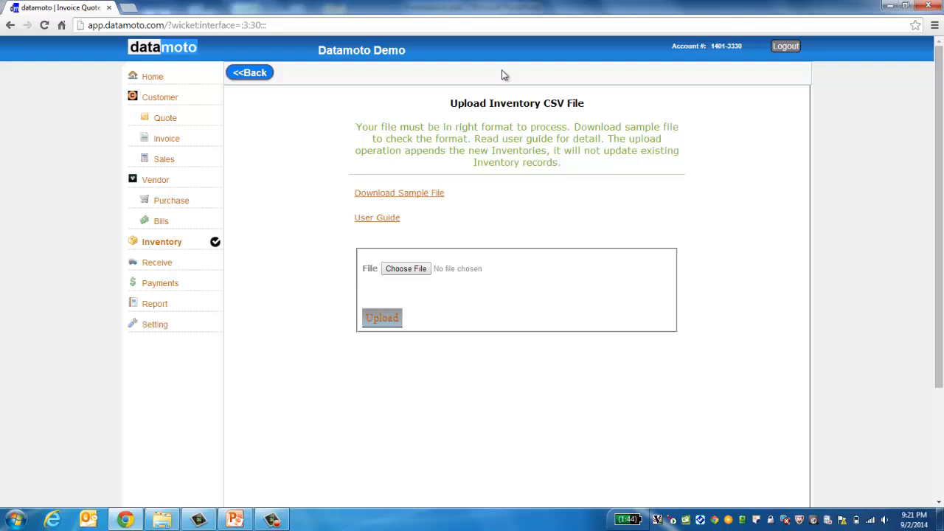
click(398, 193)
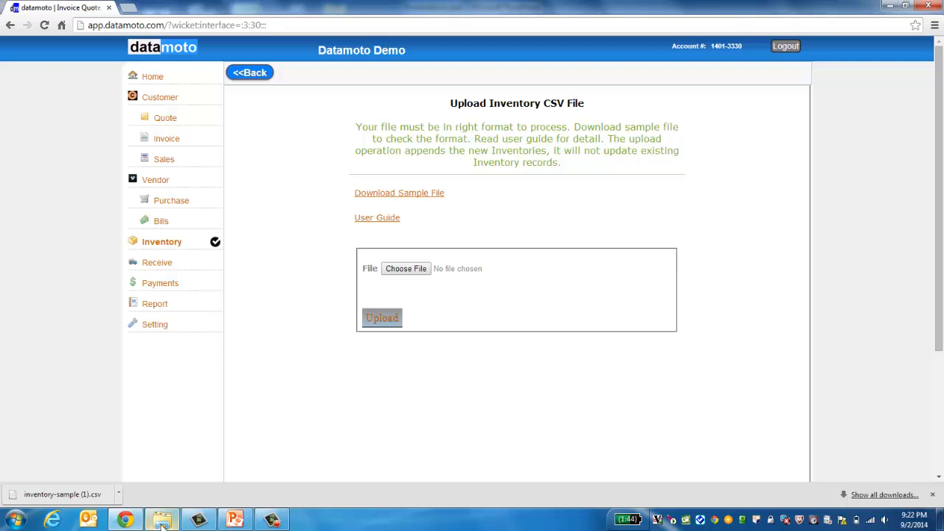
Step: Select inventory-sample.csv in the Downloads folder of File Explorer
mouse_move(162, 522)
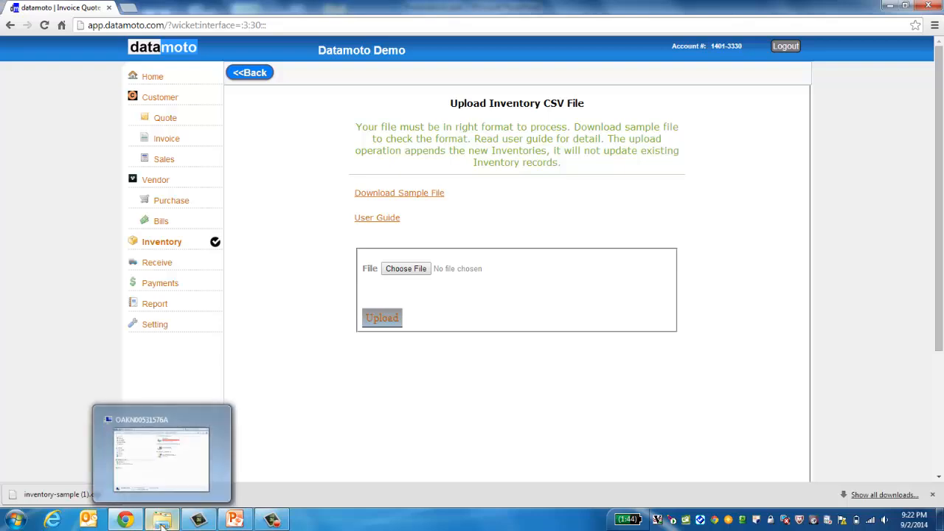
click(162, 522)
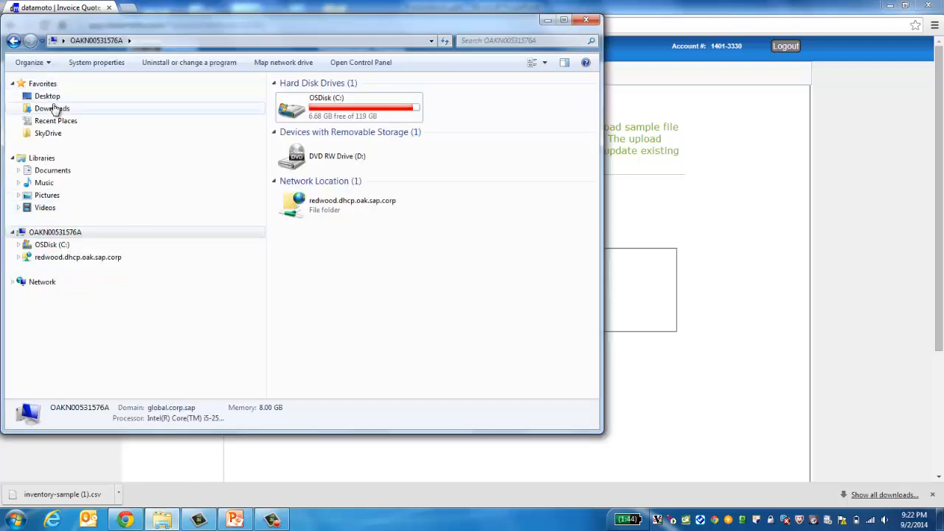
click(53, 109)
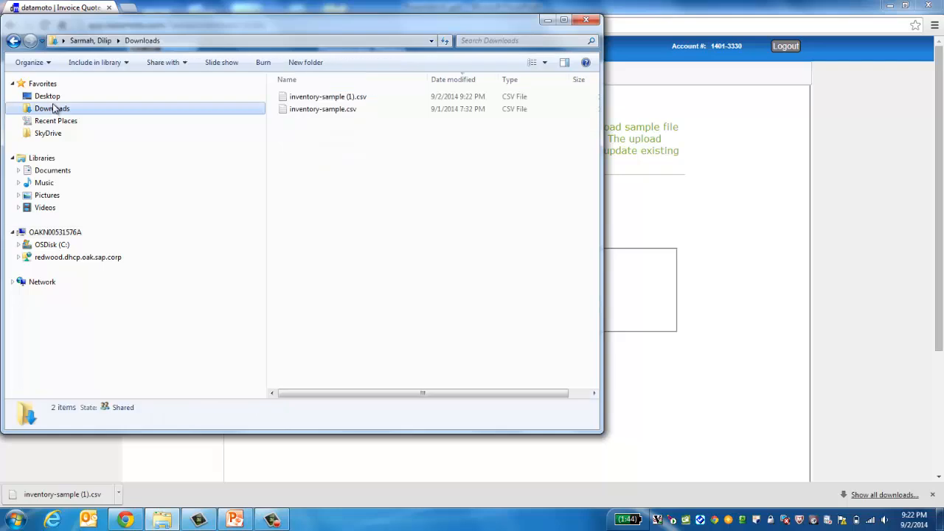
click(309, 112)
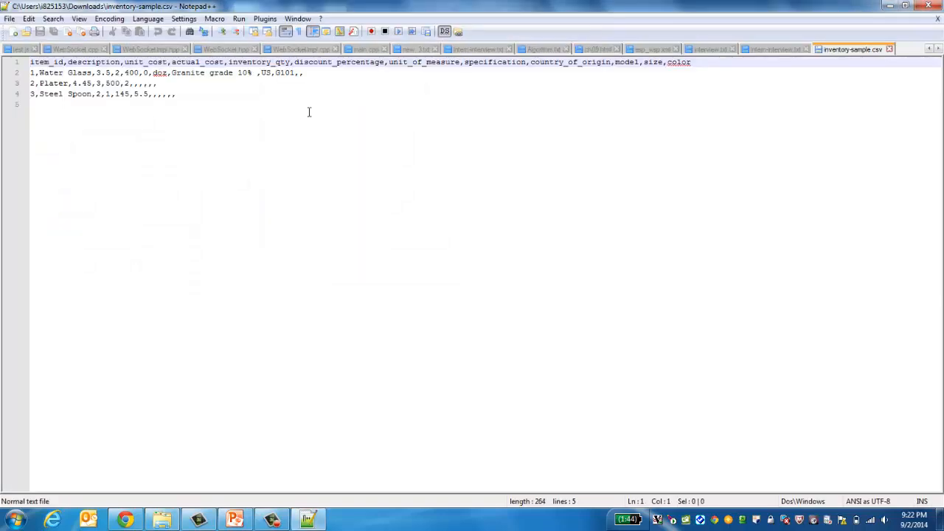
Step: Close the CSV in Notepad++ and open inventory-sample.csv with Microsoft Excel instead
click(890, 50)
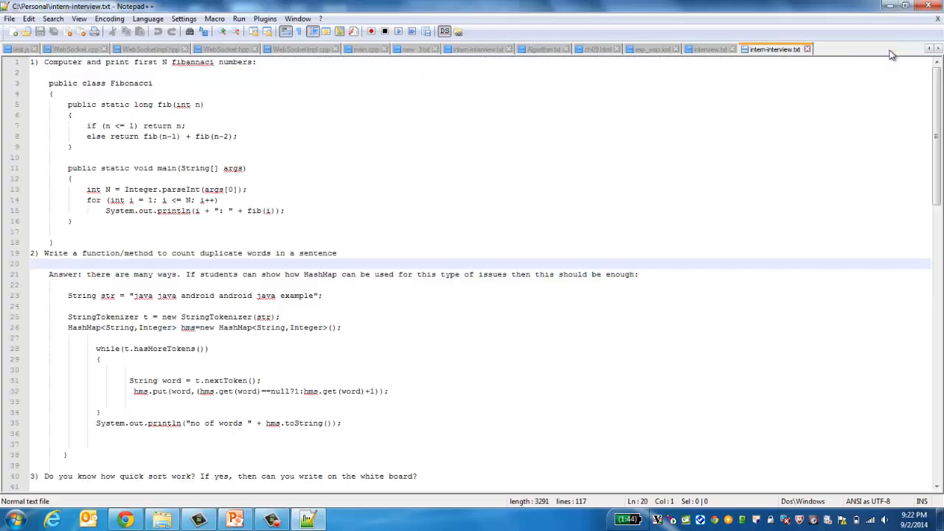
click(890, 5)
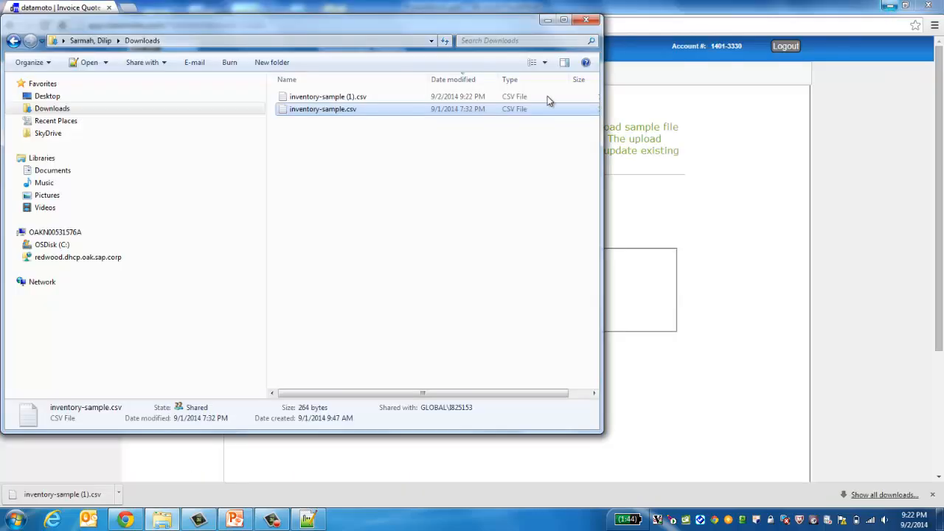
right_click(375, 113)
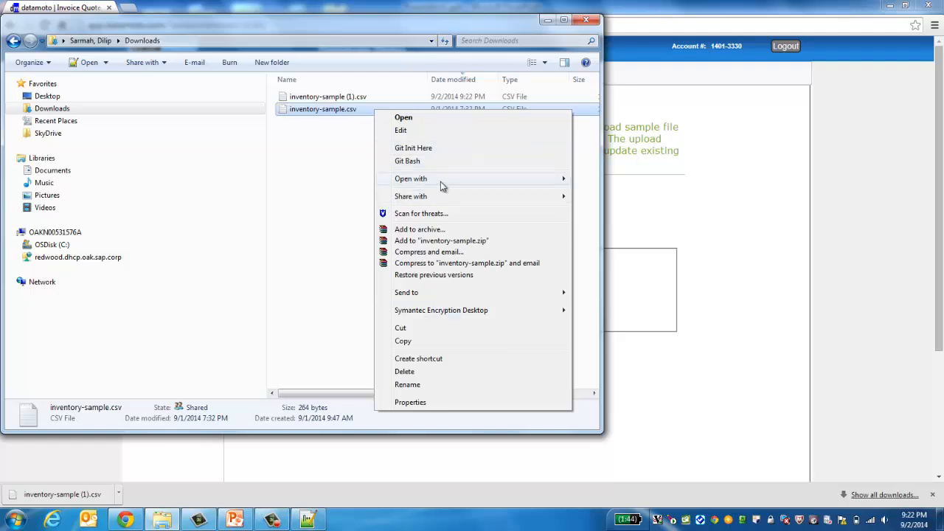
mouse_move(441, 181)
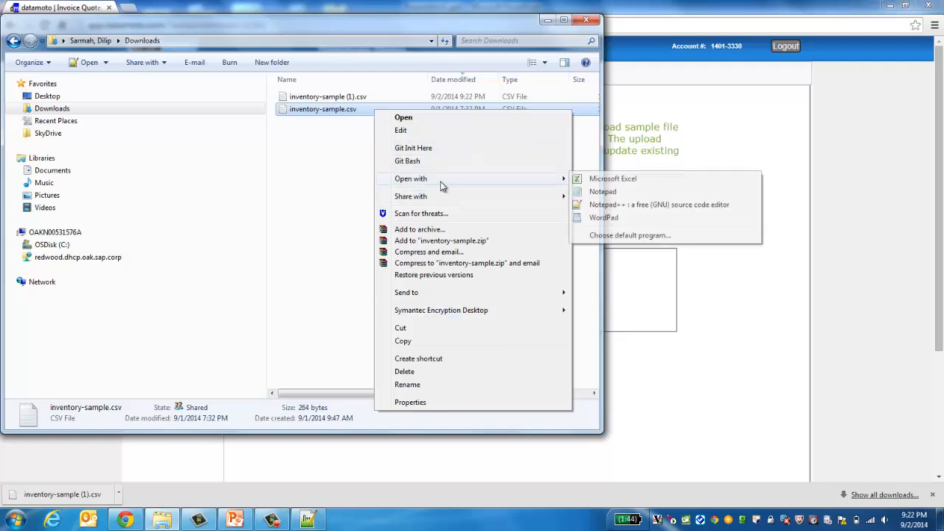
click(610, 180)
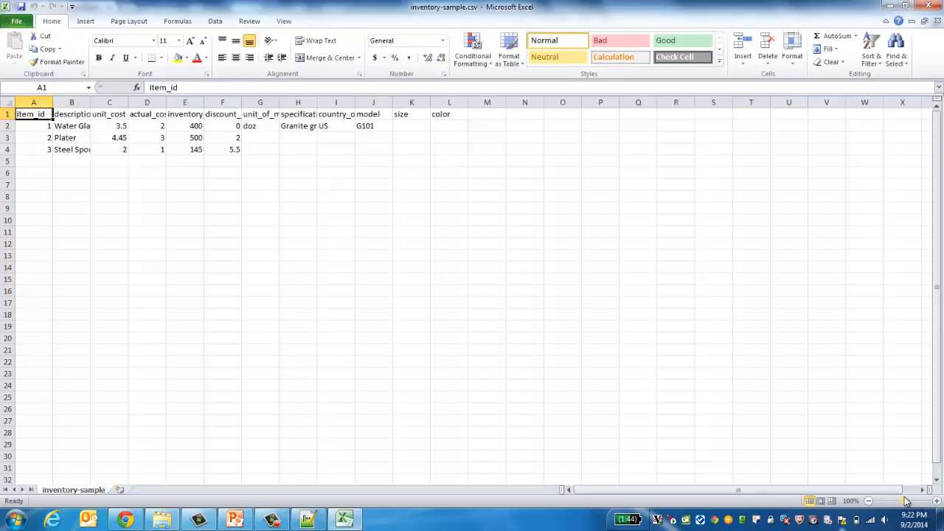
Step: Renumber the three sample item IDs to 101, 102 and 103
click(42, 160)
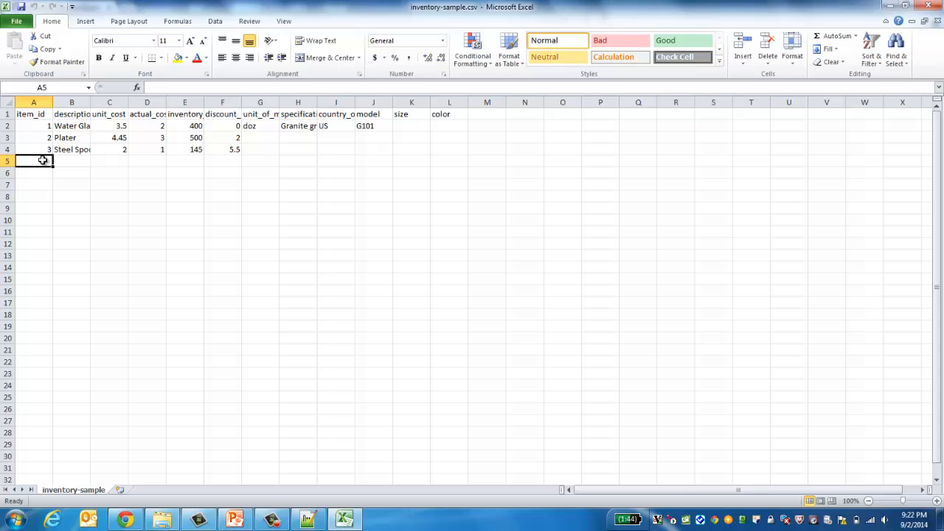
key(Up)
key(Up)
key(Up)
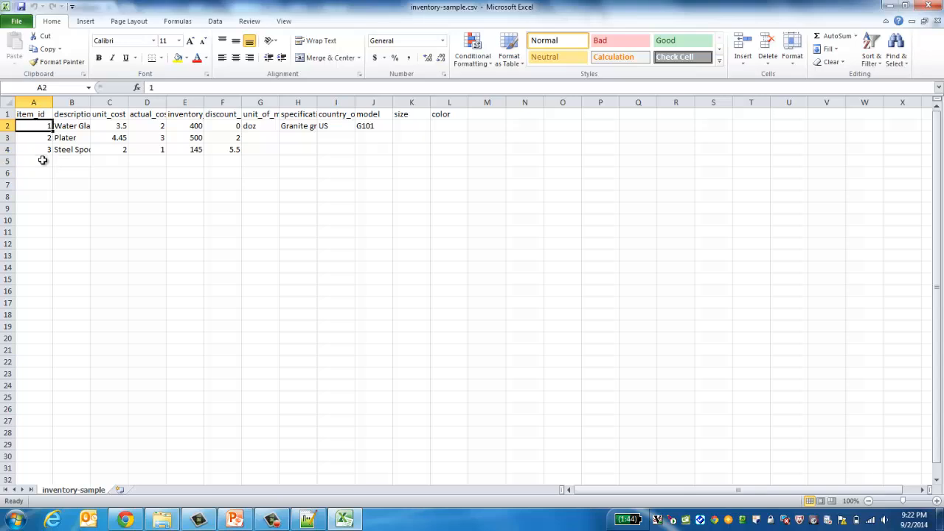
text(101)
key(Return)
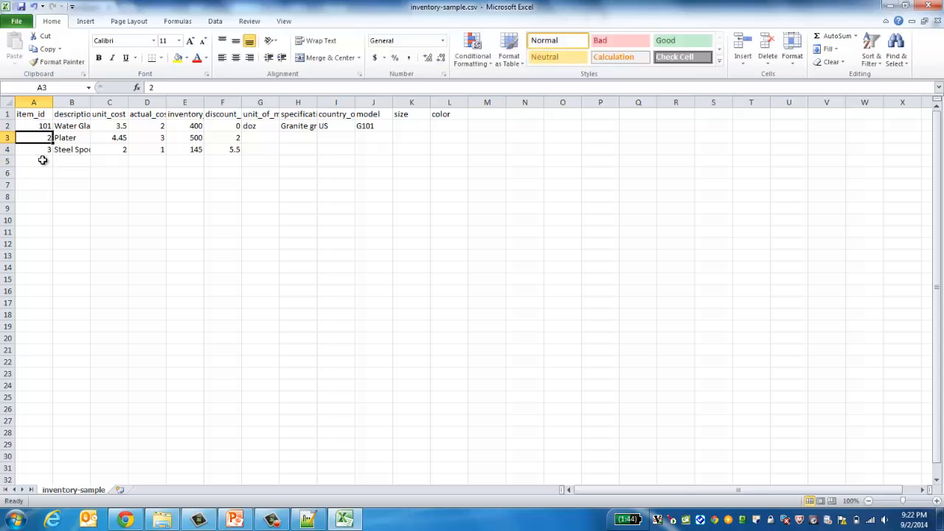
text(102)
key(Return)
text(103)
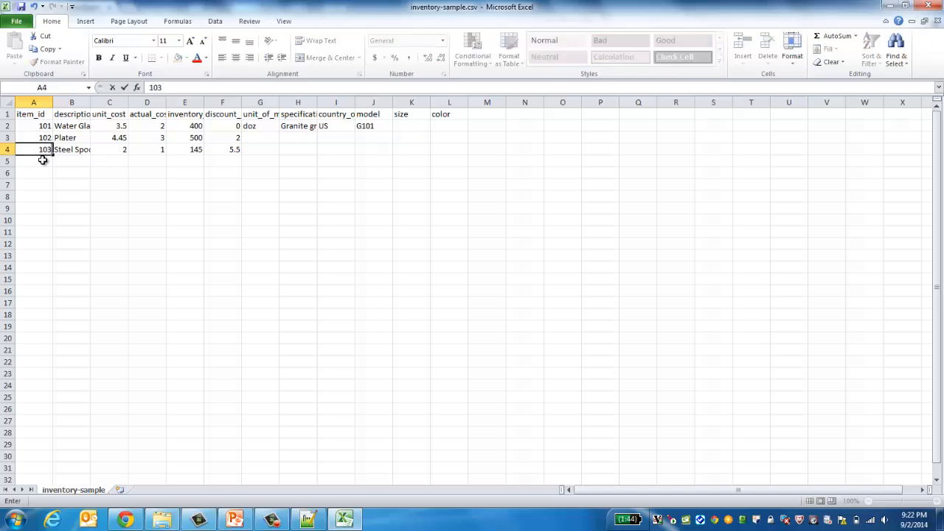
key(Return)
Step: Add row 104, Phone battery: unit cost 5, actual cost 2, quantity 100, discount 15
text(10)
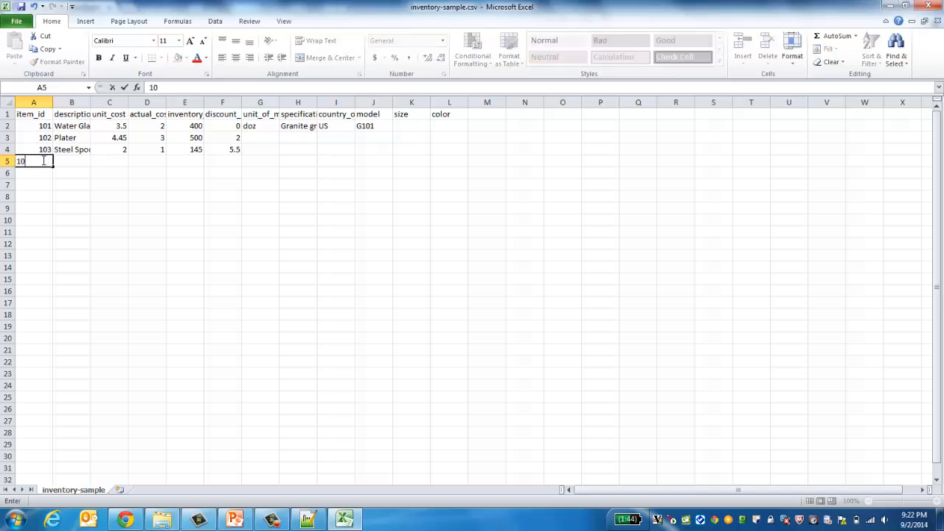
text(4)
key(Tab)
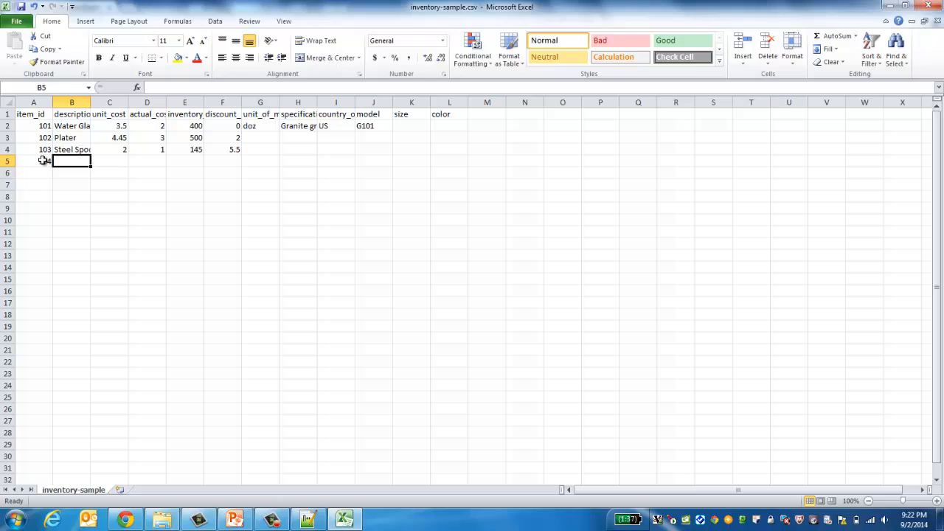
text(Phone)
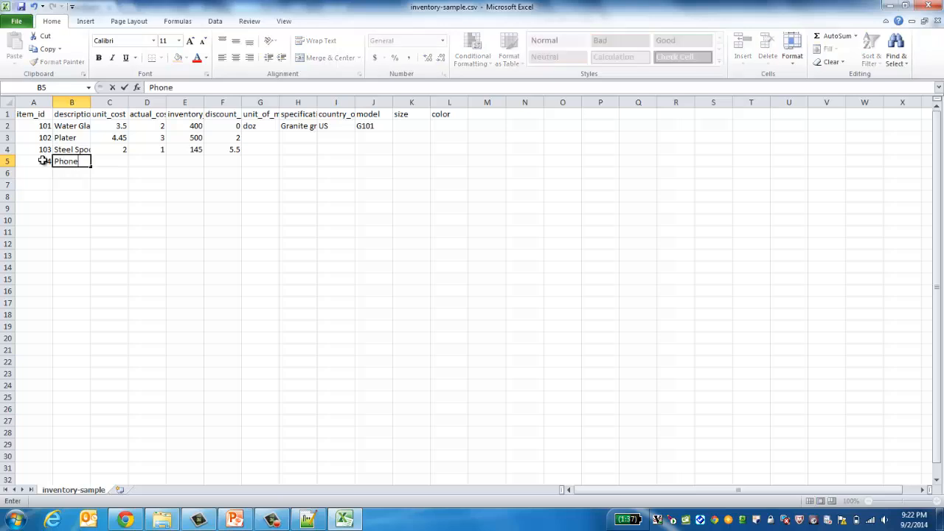
key(ctrl+Return)
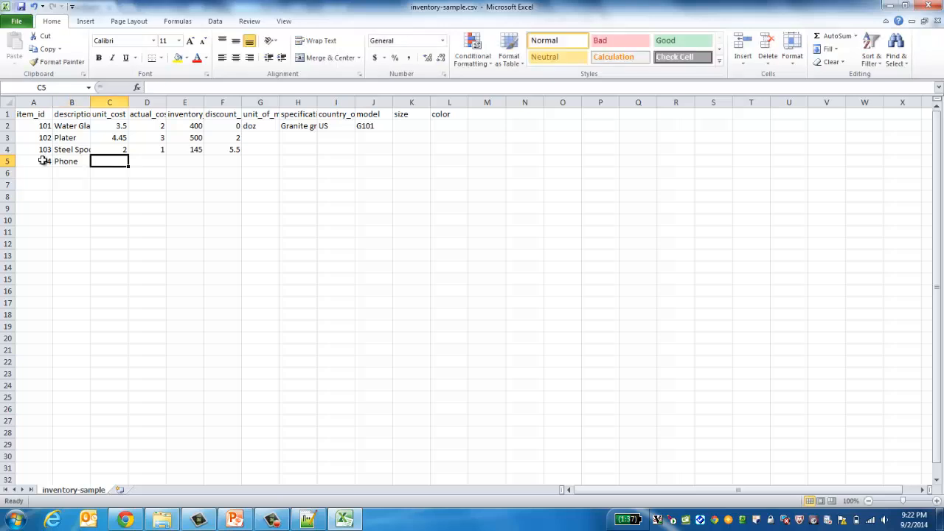
text(Phone batte)
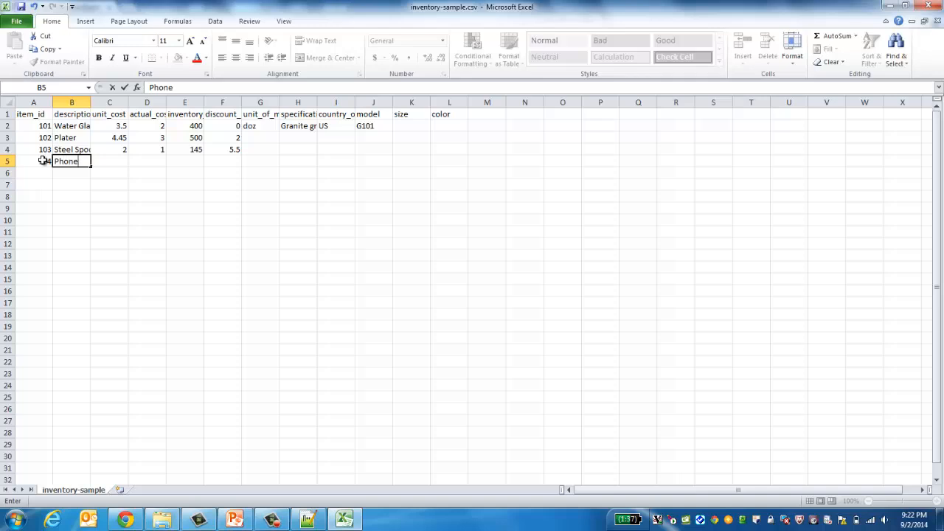
text(ry)
key(Tab)
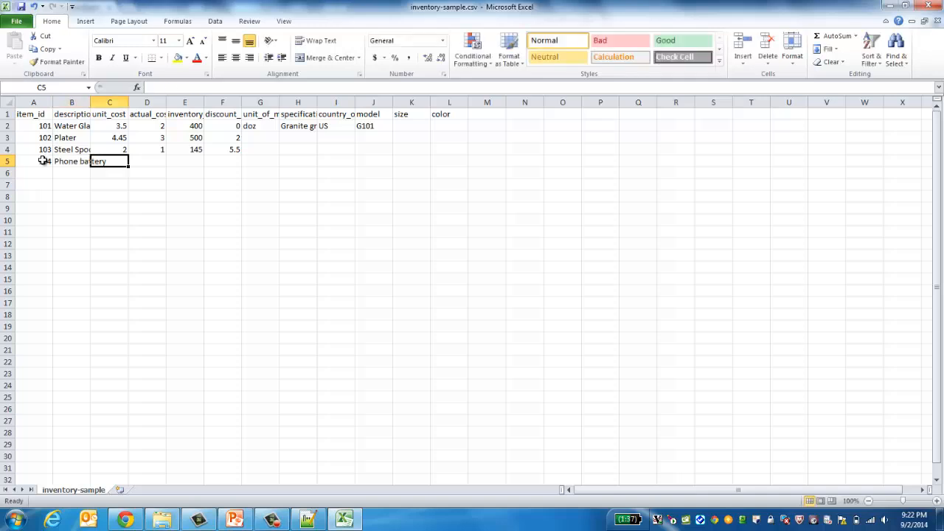
text(5)
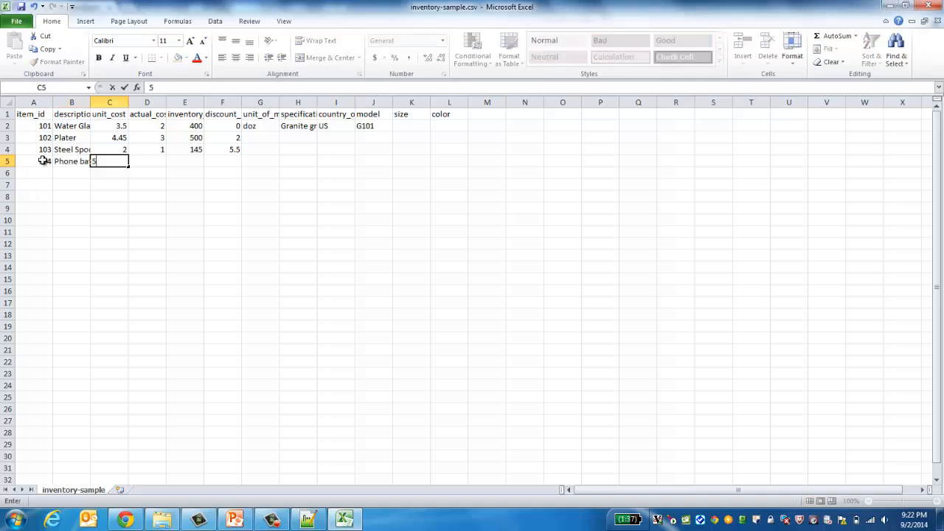
key(Tab)
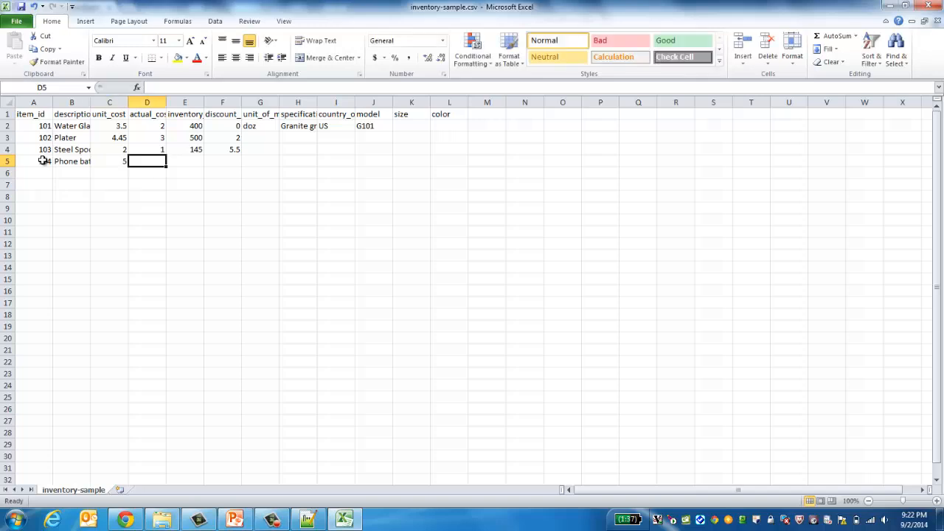
text(2)
key(Tab)
text(1)
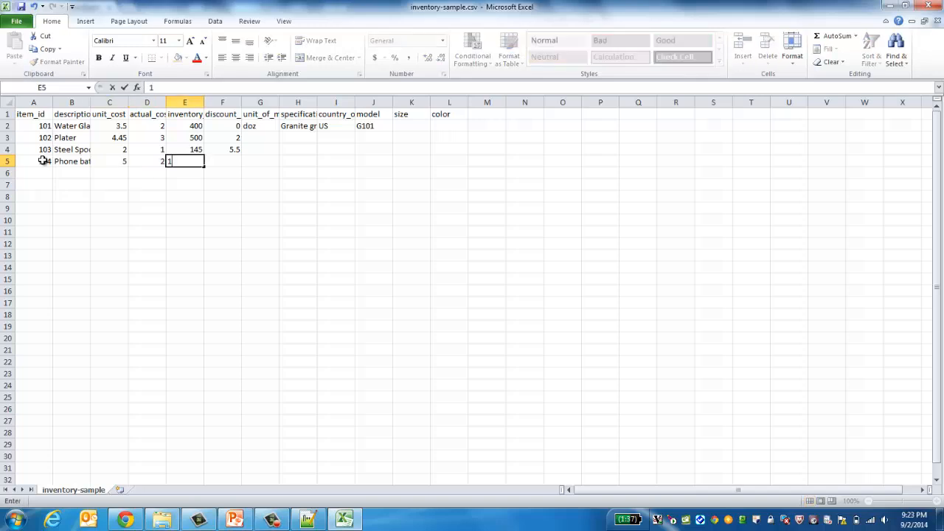
text(00)
key(Tab)
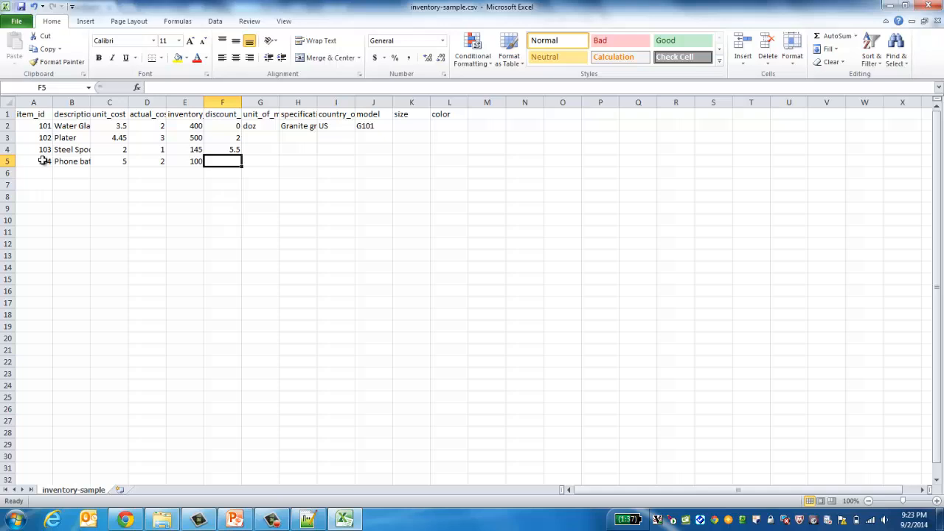
text(15)
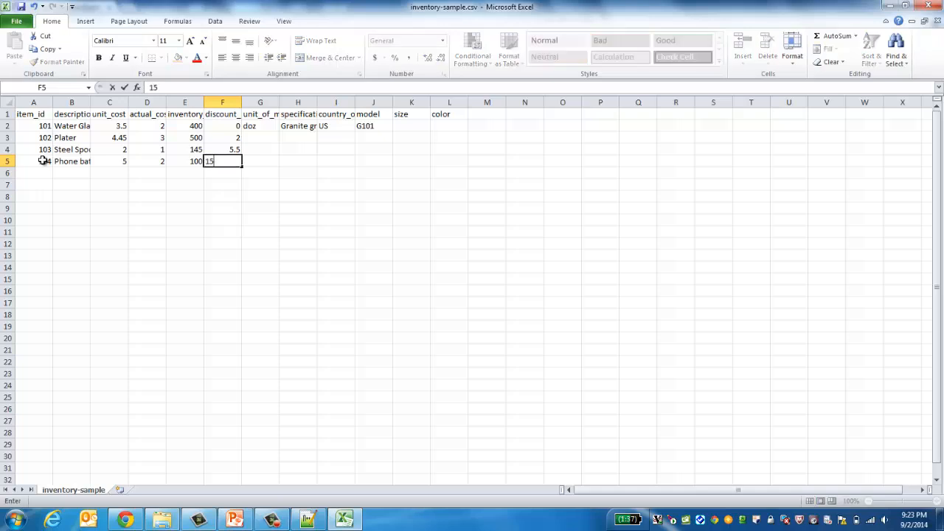
key(Tab)
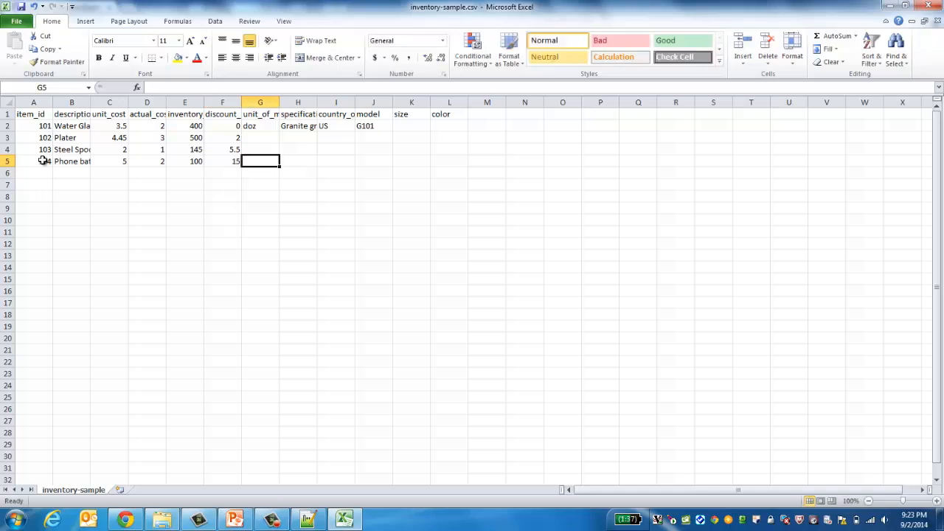
Step: Enter pcs as item 104's unit and compare it with the other unit entries, such as doz
text(pcs)
key(Return)
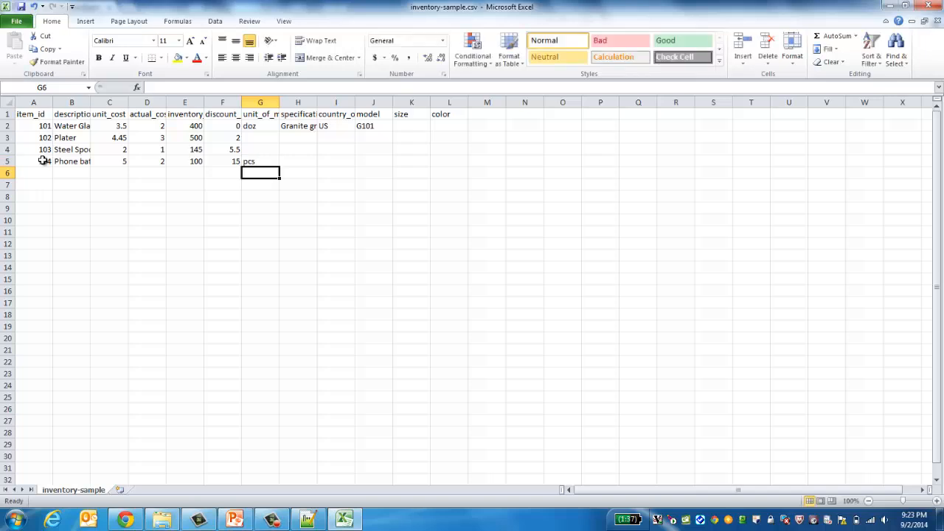
key(Up)
key(Up)
key(Up)
key(Up)
key(Up)
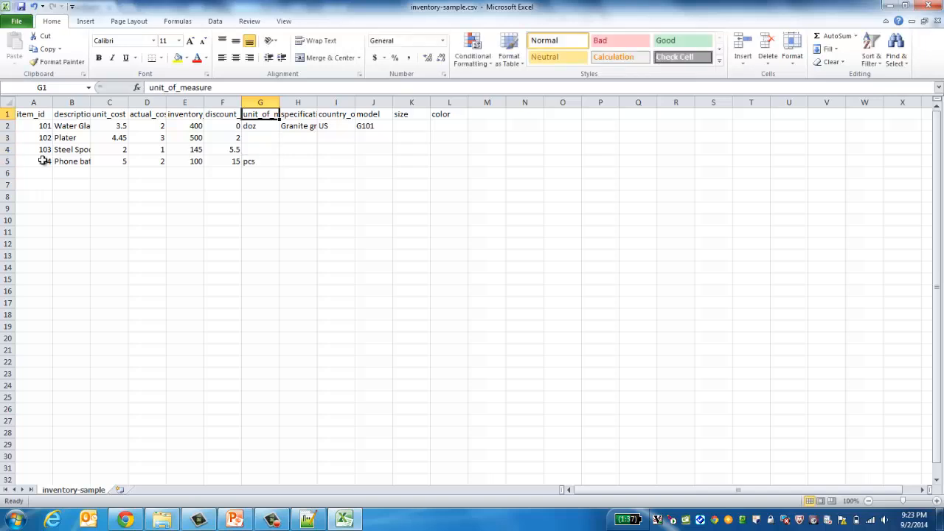
key(Down)
key(Down)
key(Down)
key(Down)
key(Up)
key(Up)
key(Up)
key(Up)
key(Down)
key(Down)
key(Down)
key(Down)
key(Up)
key(Up)
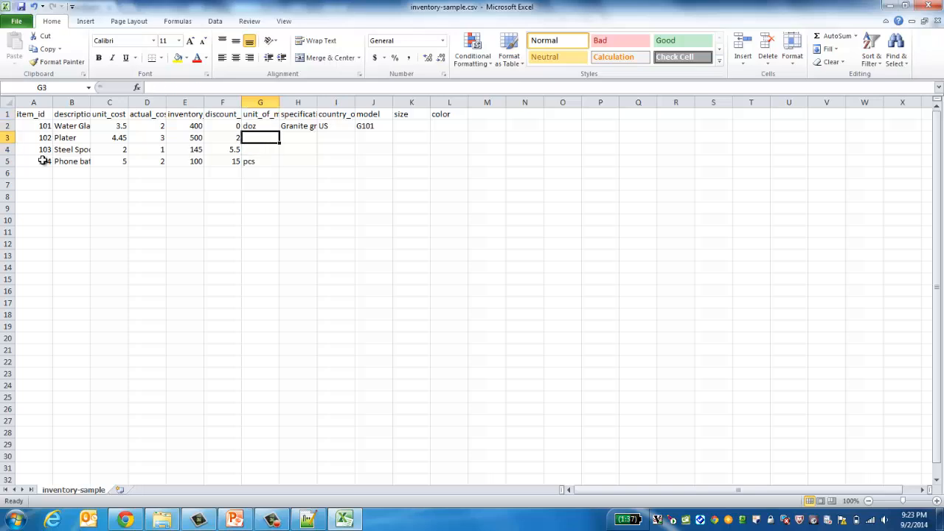
key(Up)
key(Down)
key(Down)
key(Down)
key(Down)
key(Up)
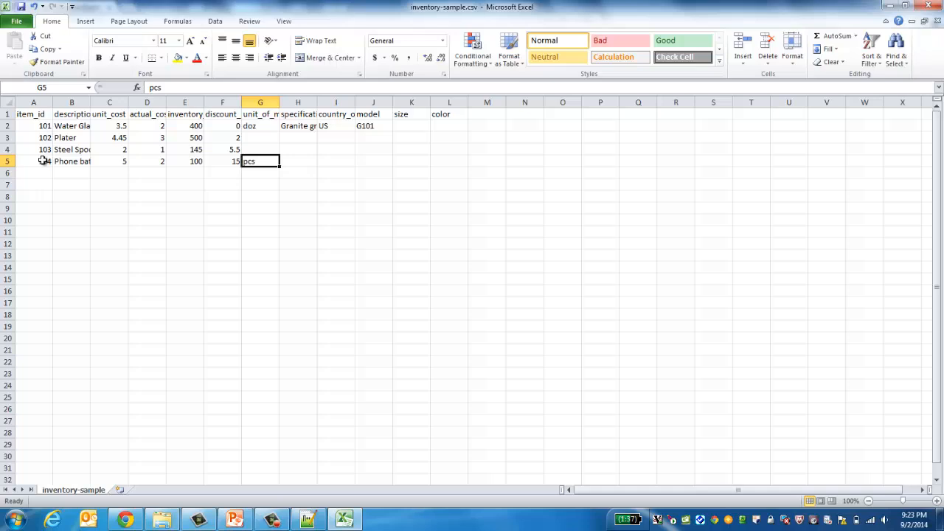
key(Up)
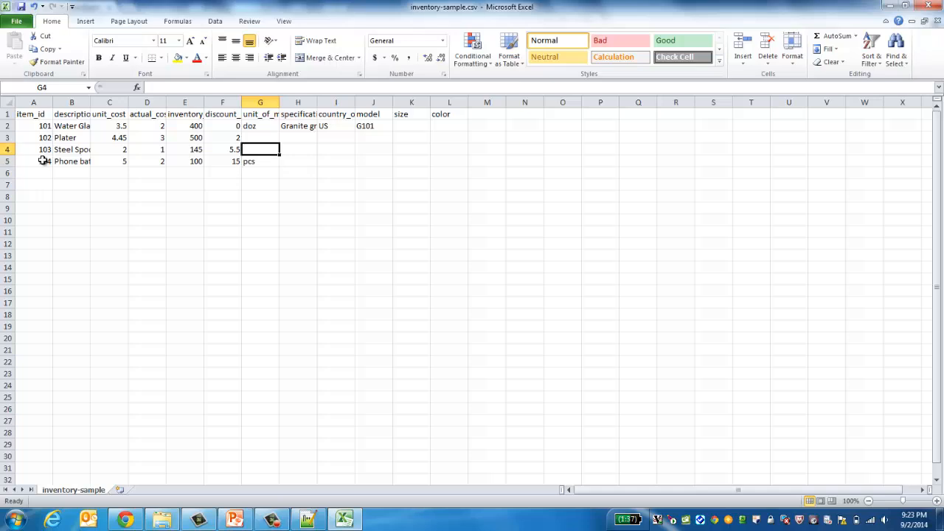
key(Up)
key(Up)
key(Down)
key(Down)
key(Down)
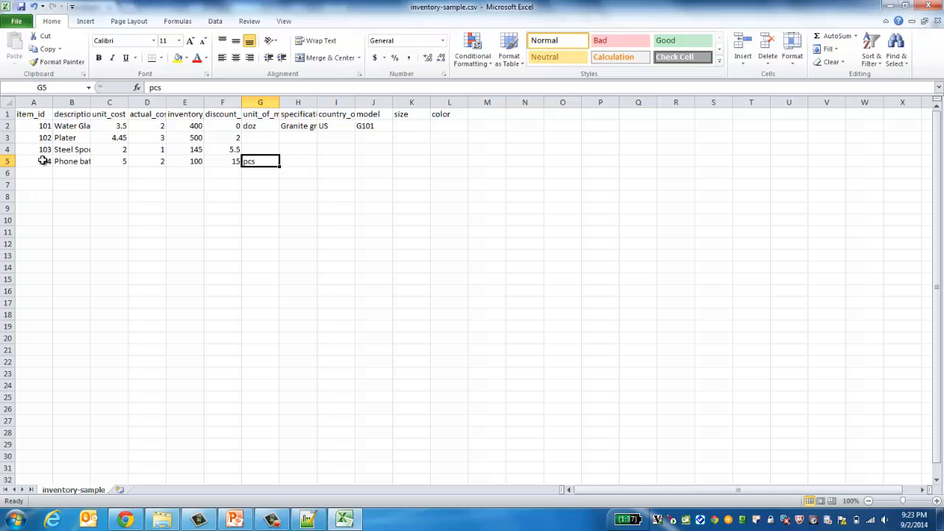
Step: Clear the pcs unit from cell G5, leaving it blank
key(Right)
key(Left)
key(BackSpace)
key(Right)
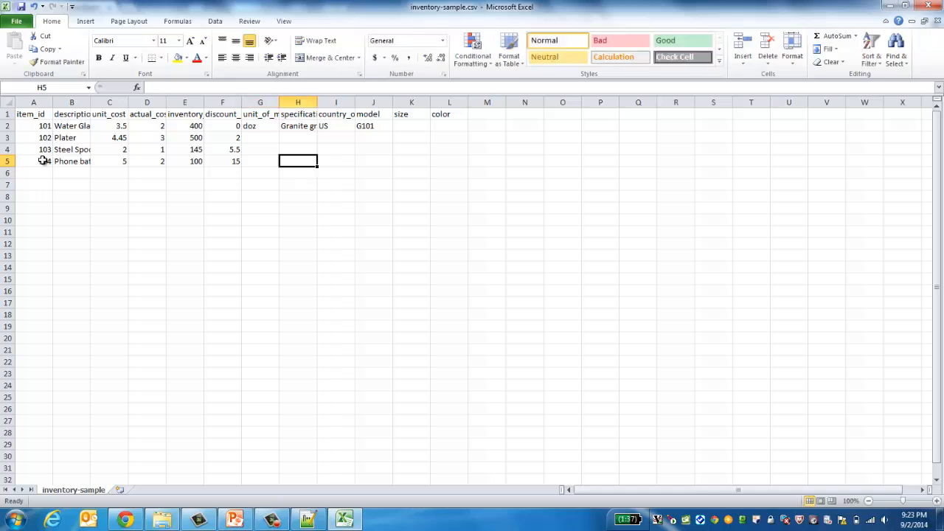
Step: Enter US as the country in cell I5 and review the rest of row 5
key(Right)
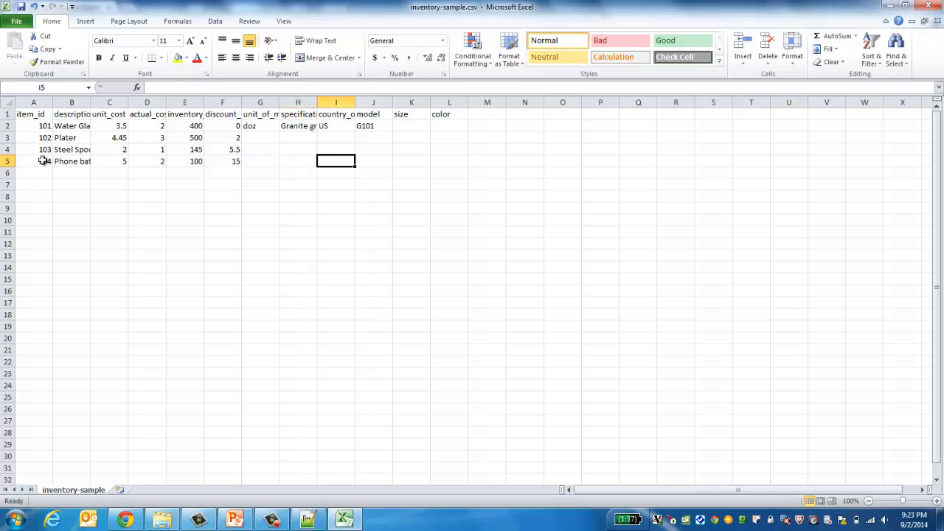
text(US)
key(Right)
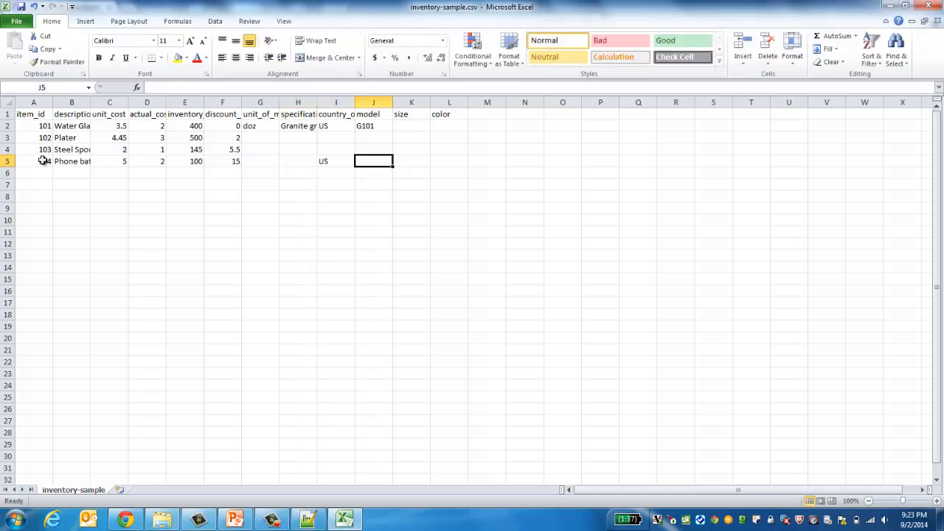
key(Right)
key(Right)
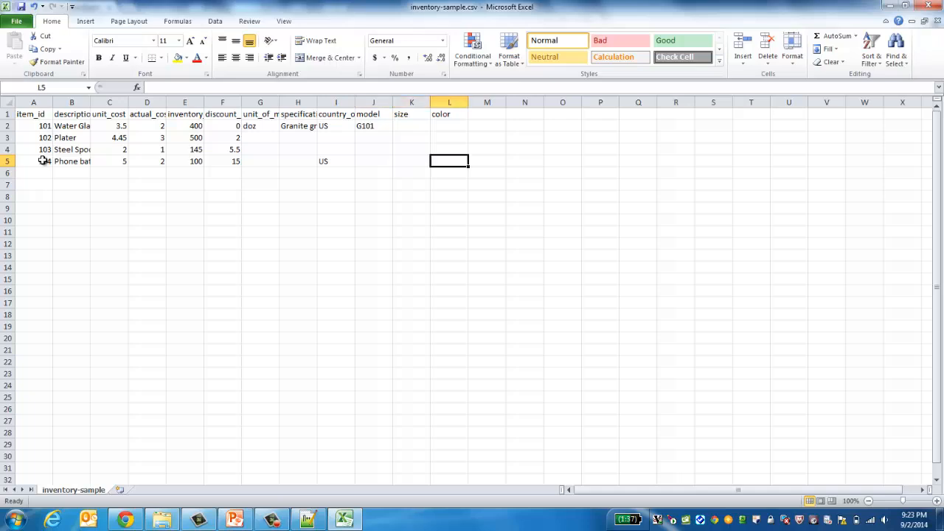
key(Left)
key(Left)
key(Left)
key(Left)
key(Left)
key(Left)
key(Left)
key(Left)
key(Left)
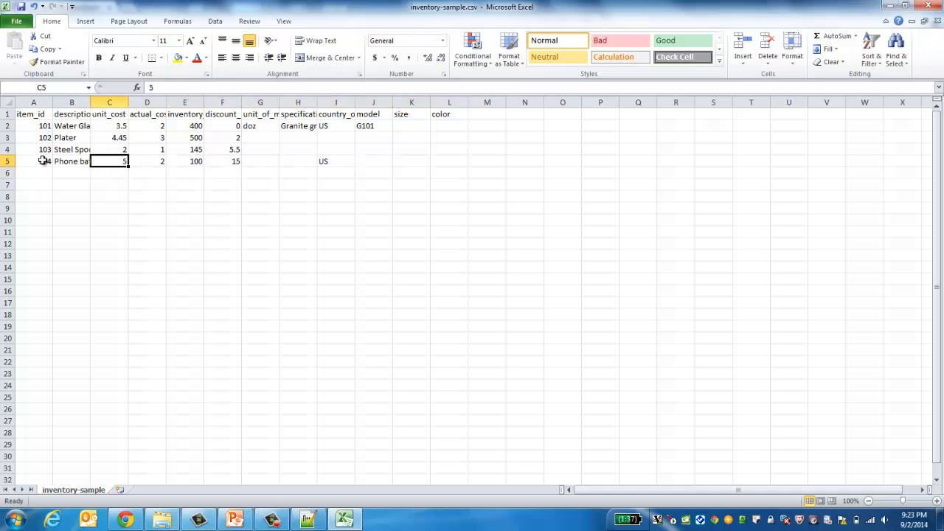
click(147, 268)
click(40, 172)
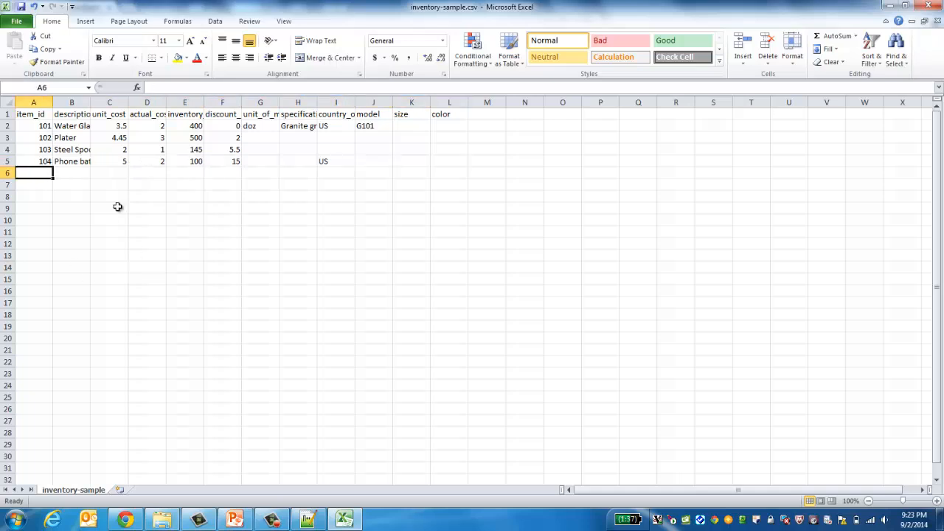
click(198, 248)
Step: Clear the contents of empty rows 6 to 35 below the four items
click(142, 314)
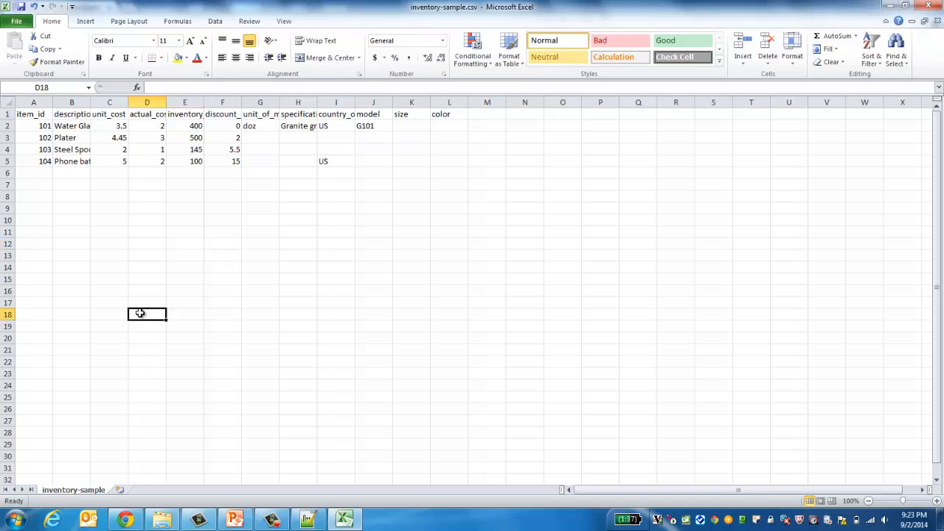
click(331, 267)
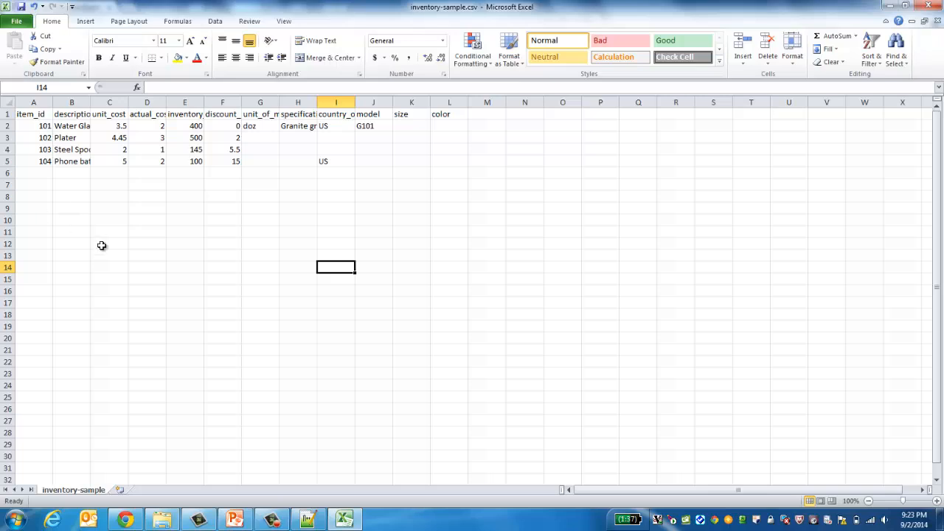
drag(3, 174, 17, 473)
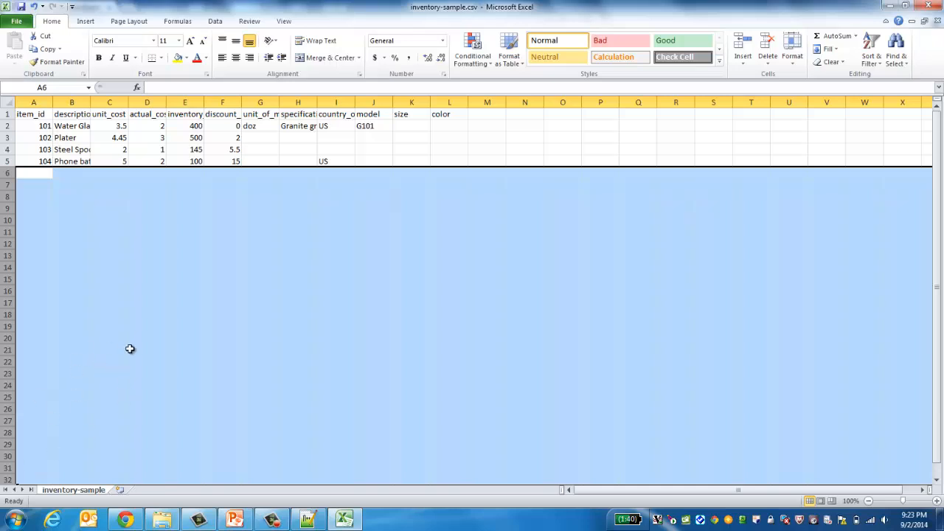
click(146, 397)
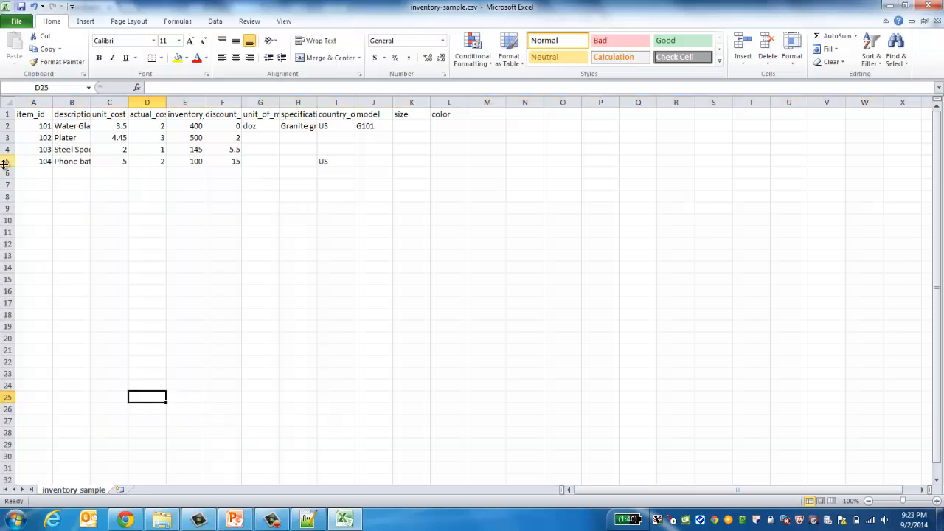
drag(5, 172, 18, 476)
right_click(6, 314)
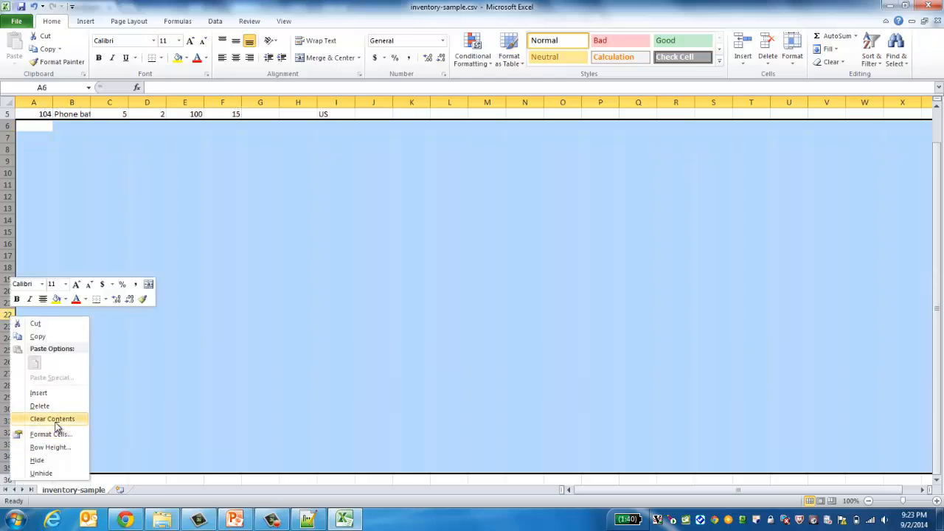
click(55, 422)
click(194, 316)
Step: Return to cell A1 and save inventory-sample.csv, keeping the CSV format
key(Left)
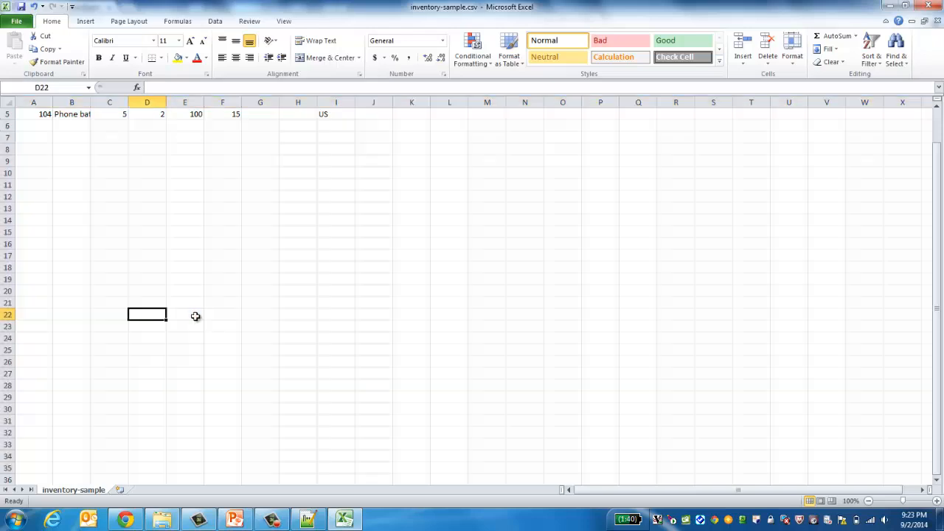
key(Home)
key(Up)
key(Up)
key(Up)
key(Up)
key(Up)
key(Up)
key(Up)
key(Up)
key(Up)
key(Up)
key(Up)
key(Up)
key(Up)
key(Up)
key(Up)
key(Up)
key(Up)
key(Up)
key(Up)
key(Up)
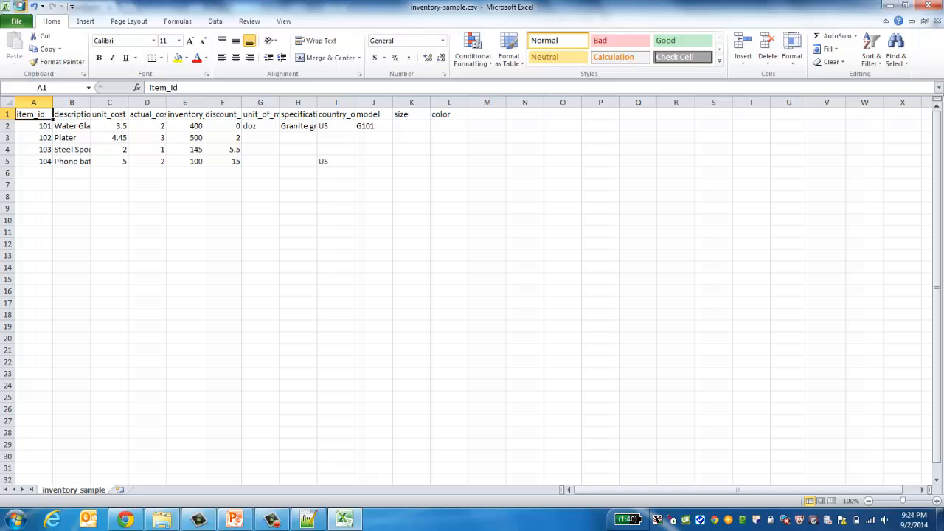
click(20, 6)
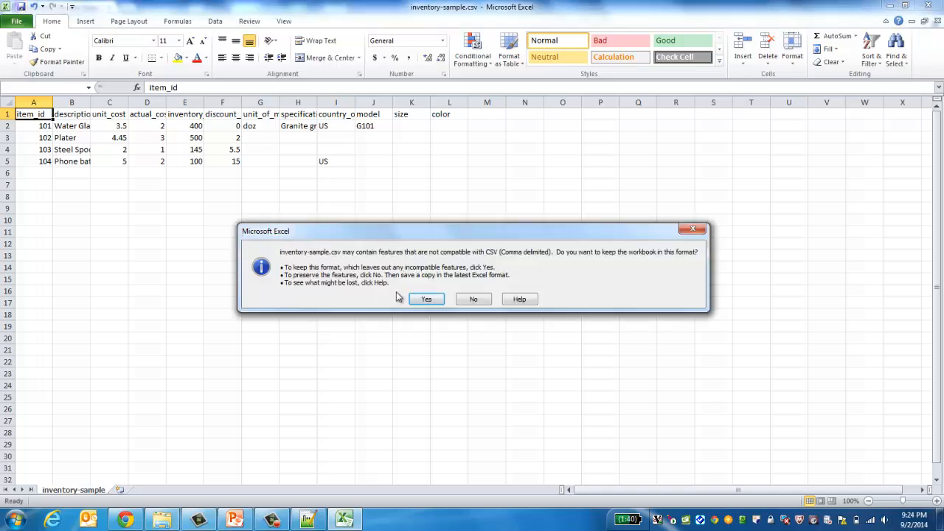
click(427, 299)
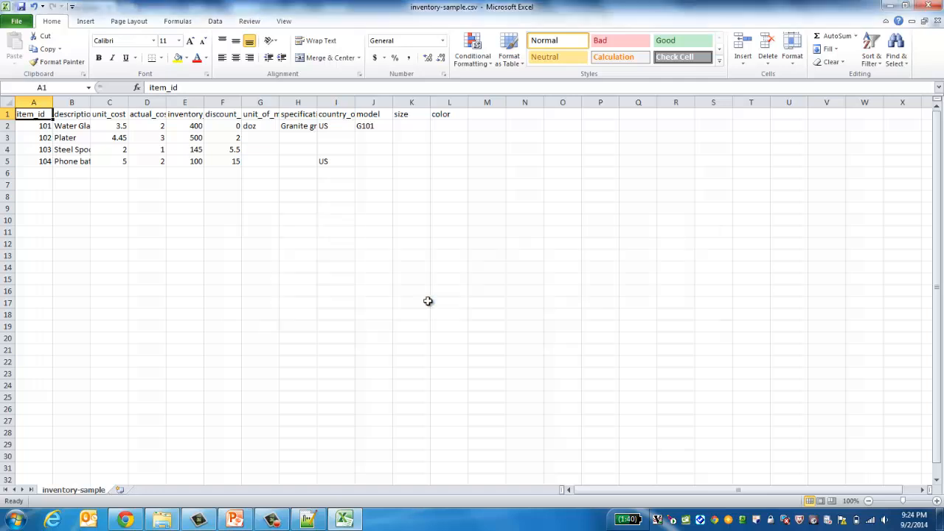
Step: Minimise Excel and close the Downloads folder and the browser's downloads bar
click(891, 5)
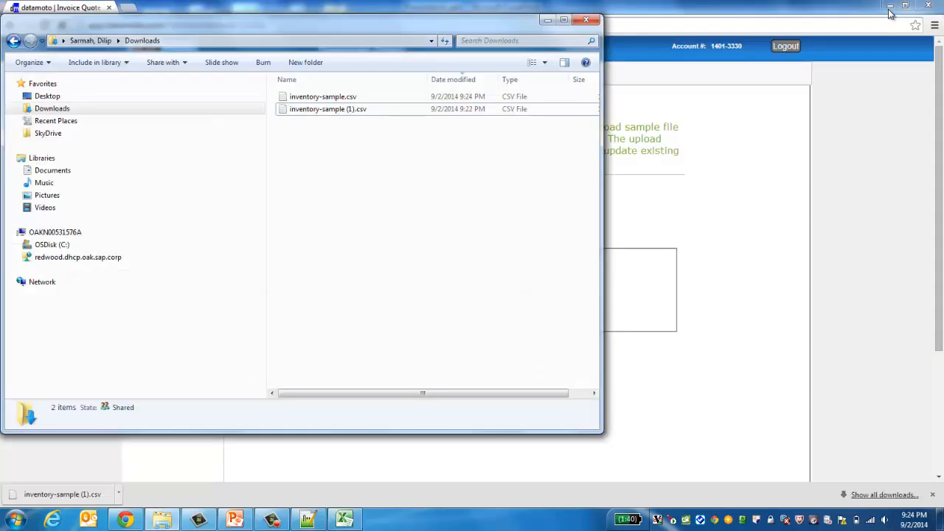
click(548, 21)
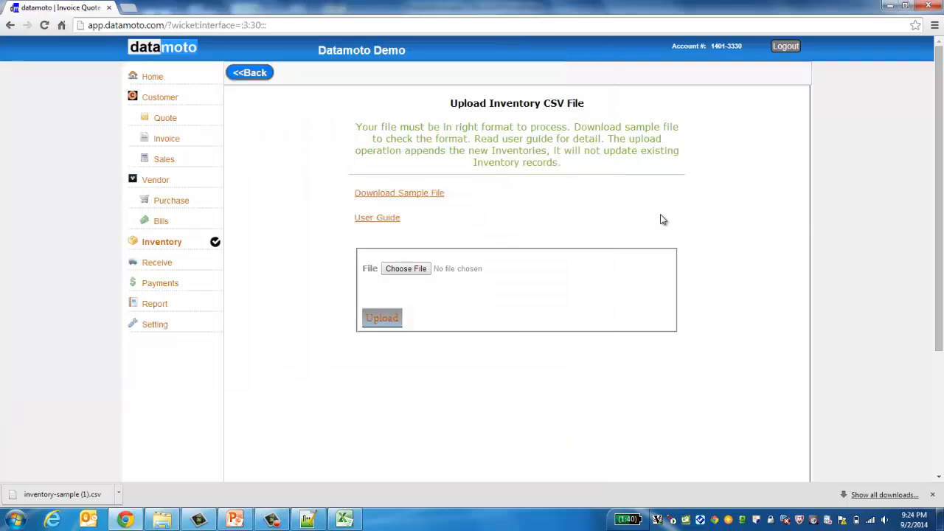
click(933, 495)
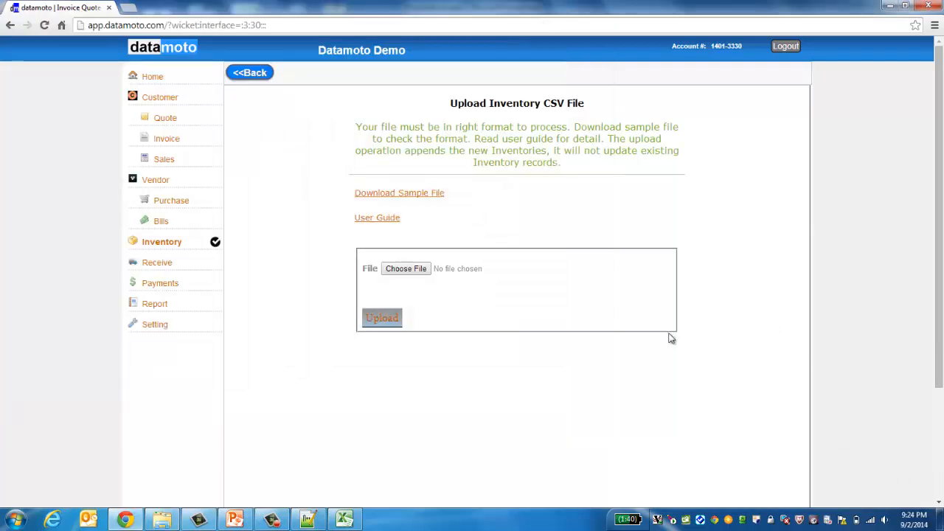
Step: Choose inventory-sample.csv from Downloads and upload it to the inventory
click(413, 270)
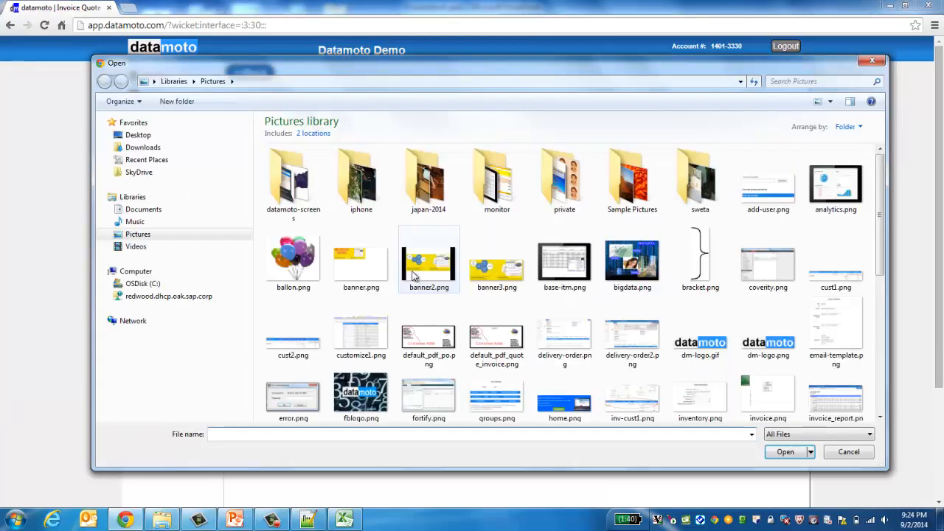
click(144, 148)
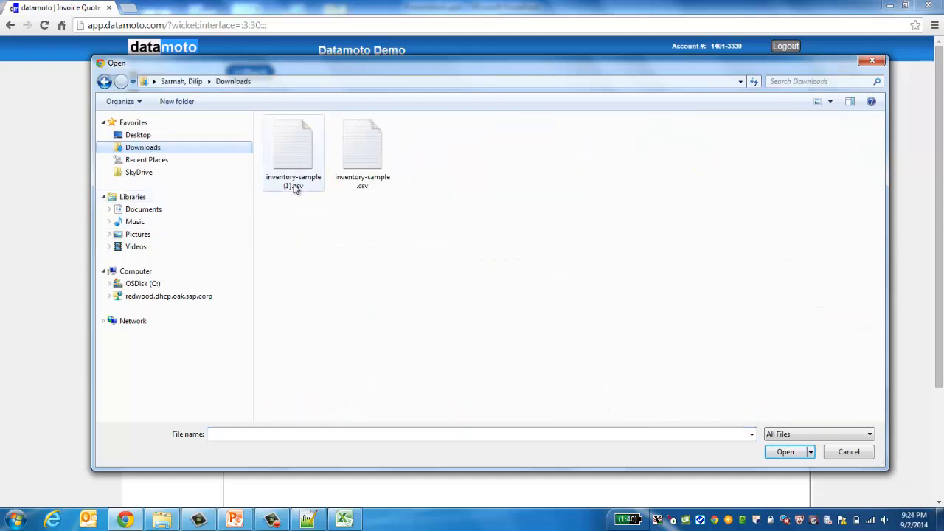
double_click(358, 184)
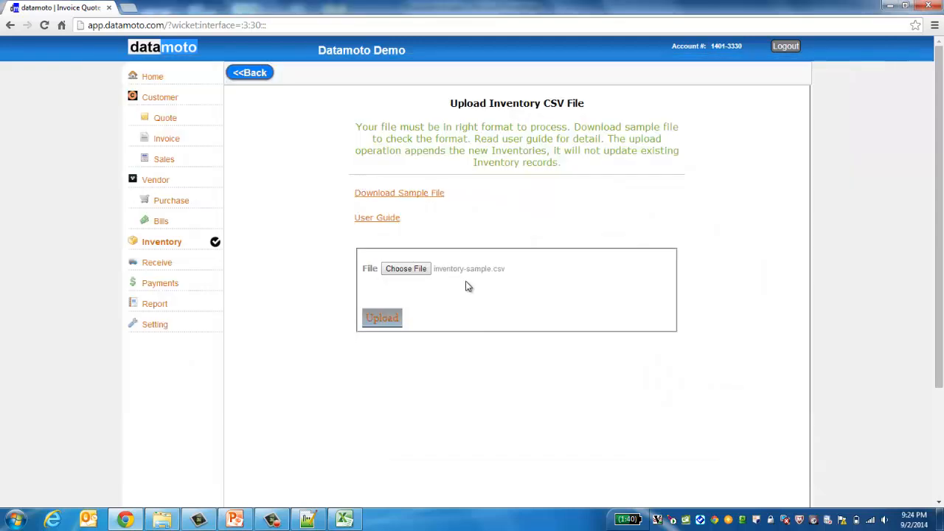
click(383, 318)
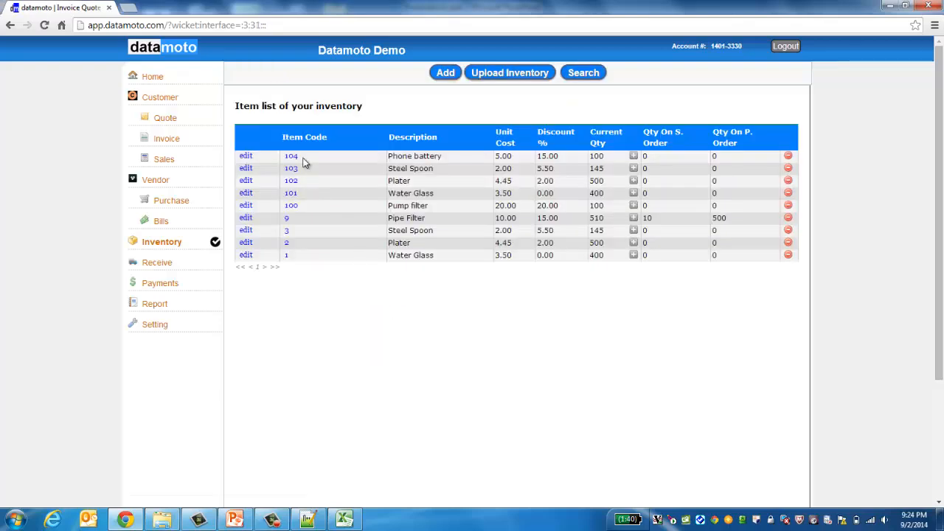
Step: Set the unit of measure of item 104, Phone battery, to pcs and save it
double_click(298, 205)
click(291, 158)
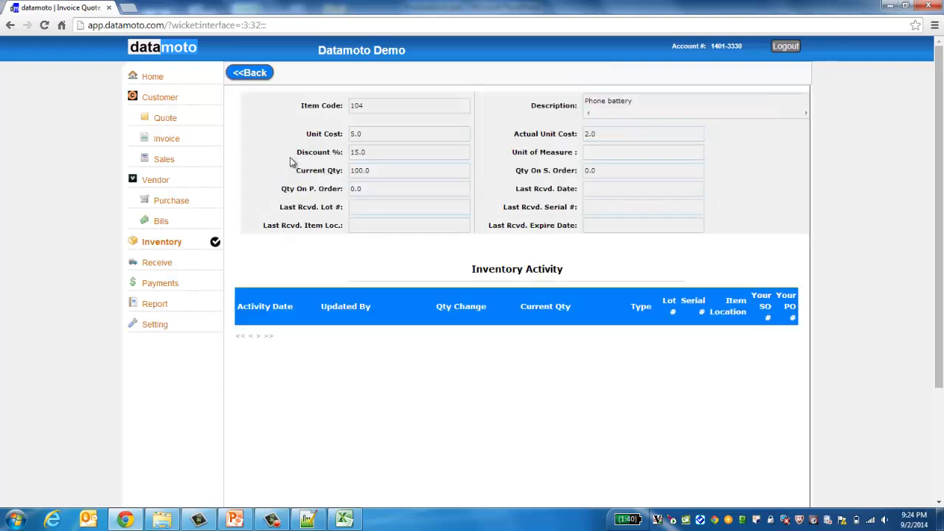
click(249, 73)
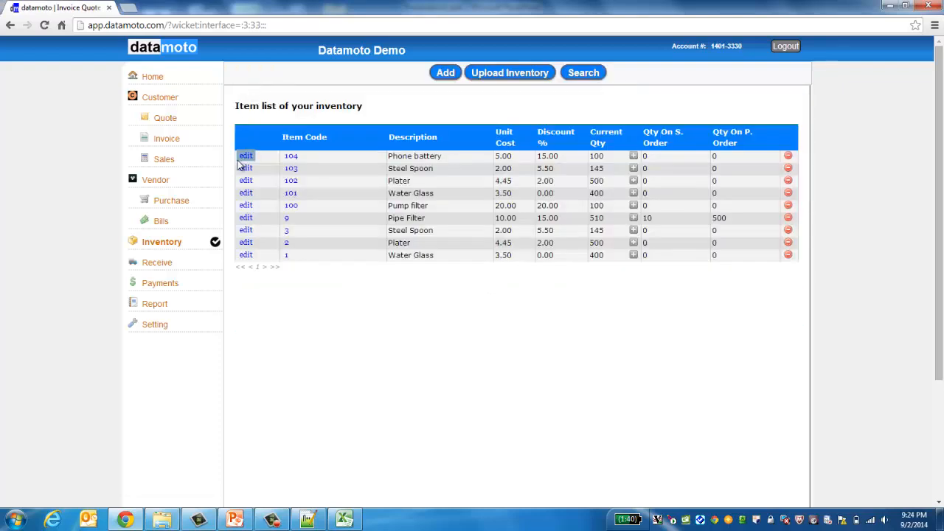
click(246, 159)
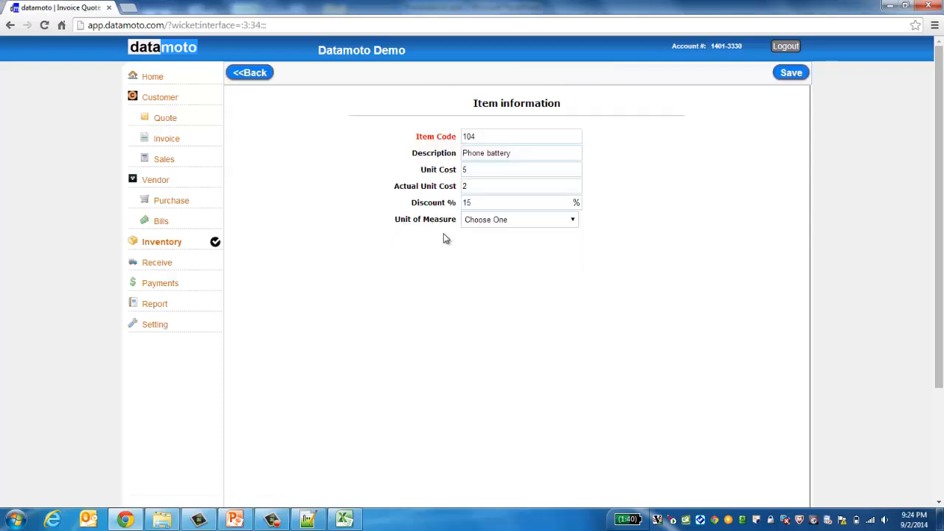
click(573, 221)
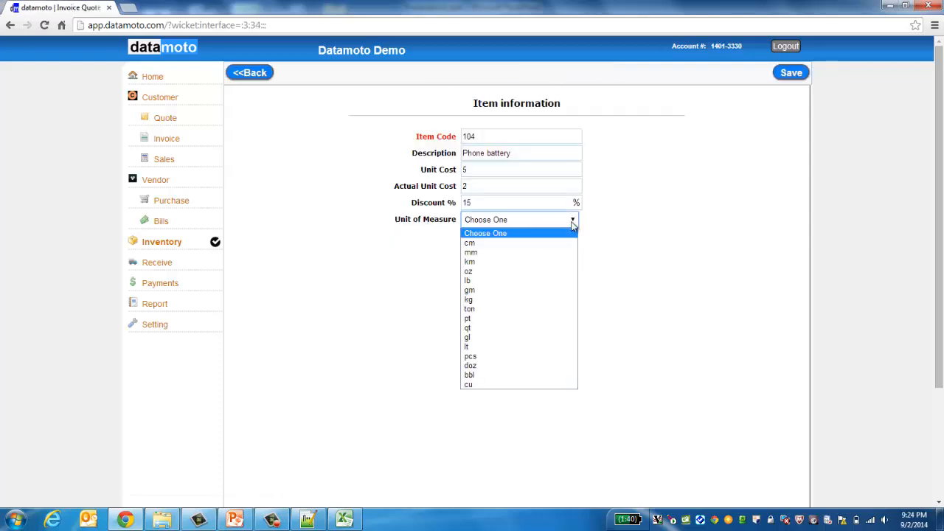
click(487, 357)
click(790, 77)
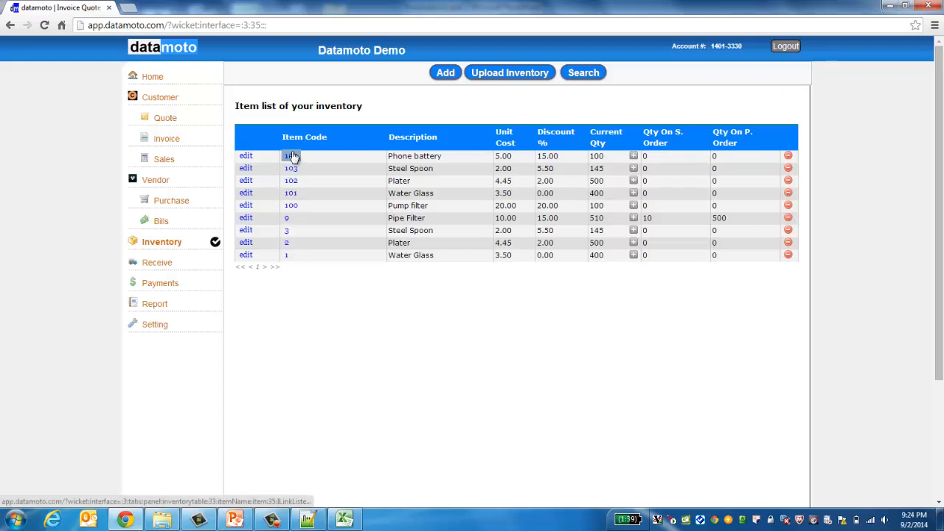
Step: Confirm item 104 now shows pcs and go back to the inventory list
click(290, 156)
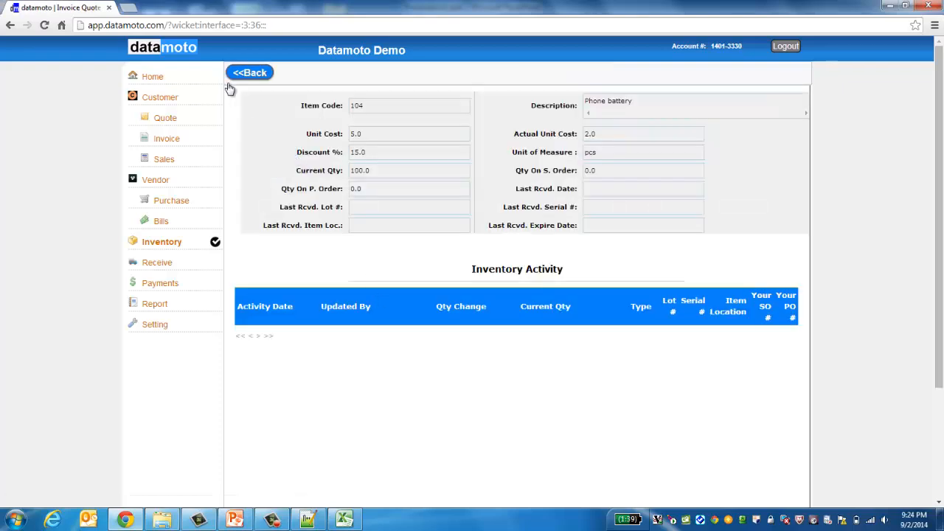
click(250, 72)
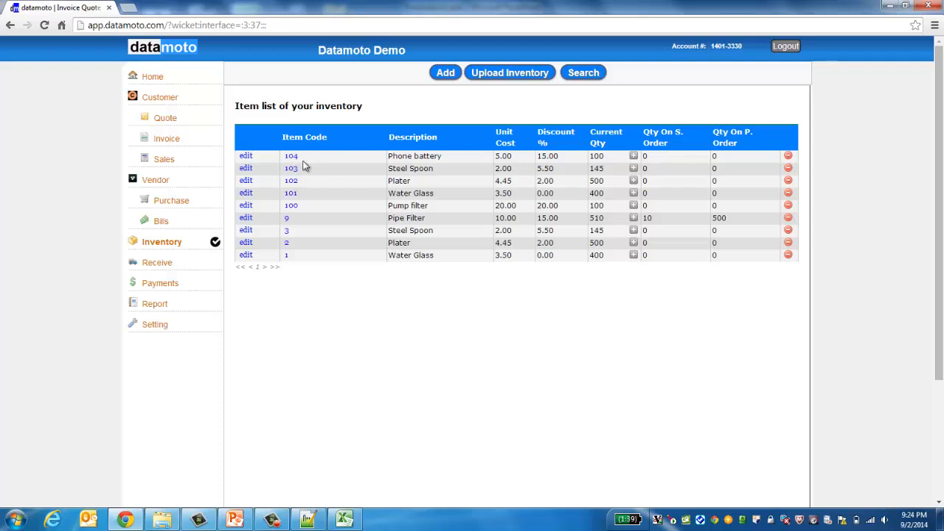
double_click(295, 183)
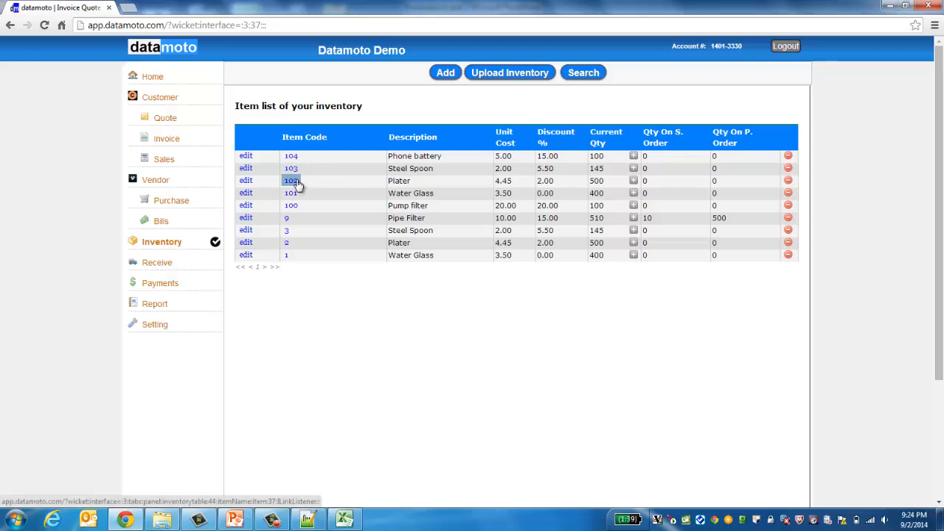
click(369, 197)
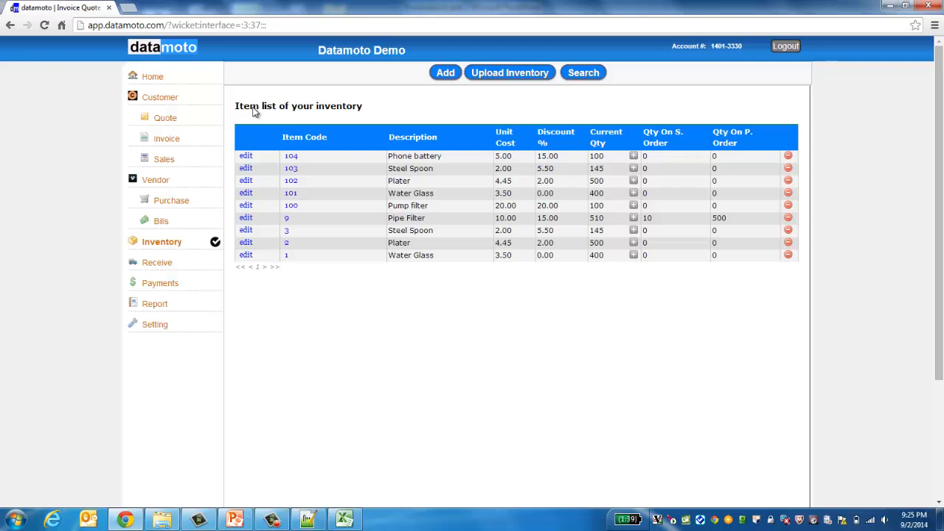
Step: Open the Customer list, look at the Upload Clients CSV page, then go back
click(164, 100)
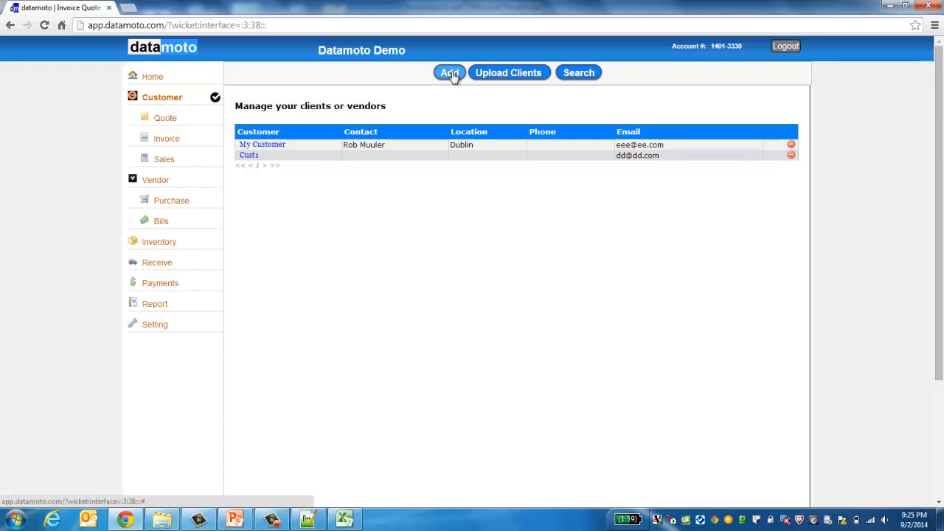
click(500, 74)
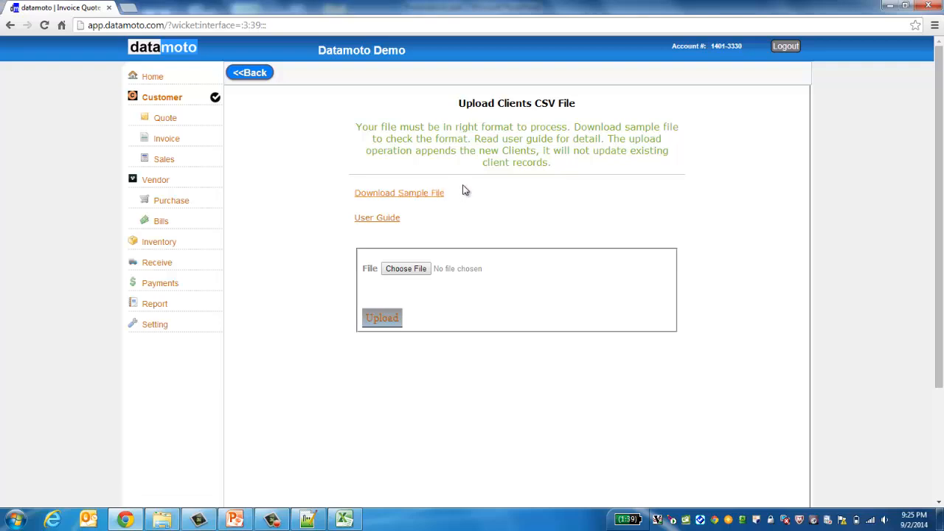
click(249, 76)
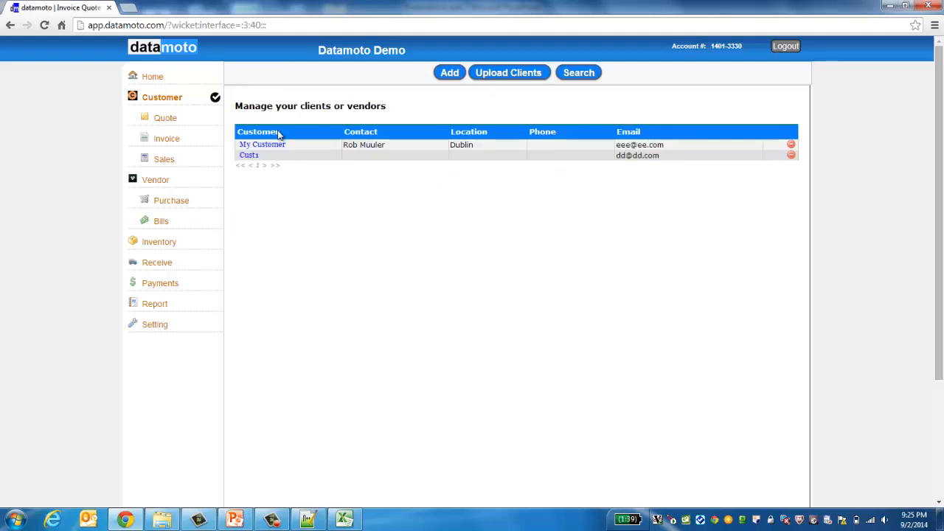
click(451, 75)
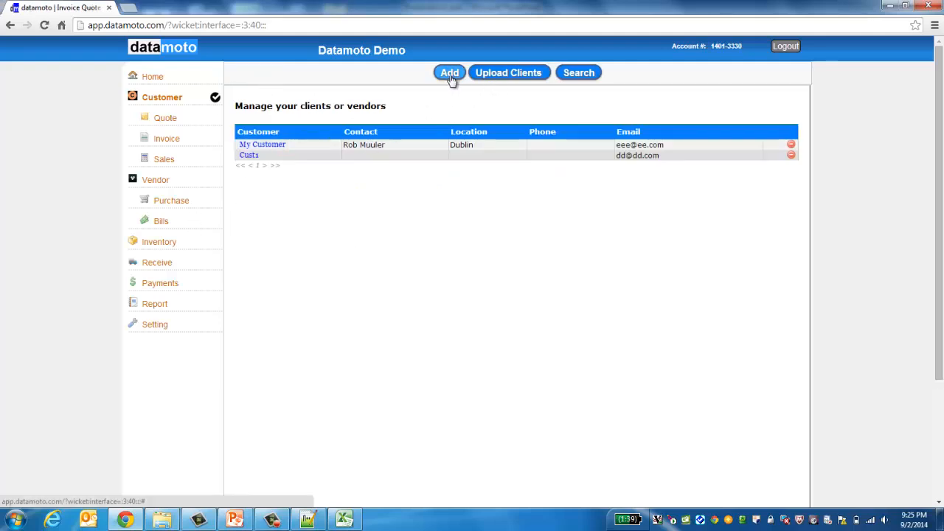
Step: Name the new client Cust1001 and set its type to Customer & Vendor
click(504, 148)
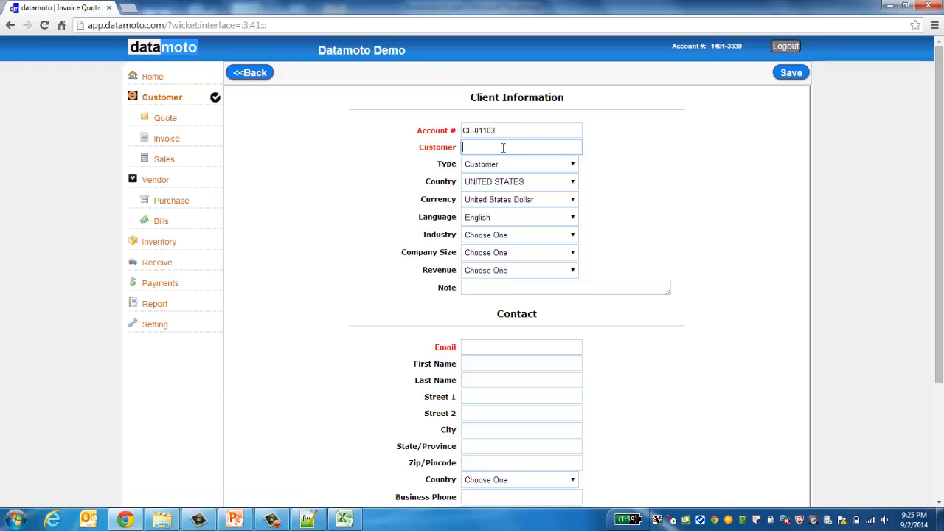
text(Cust)
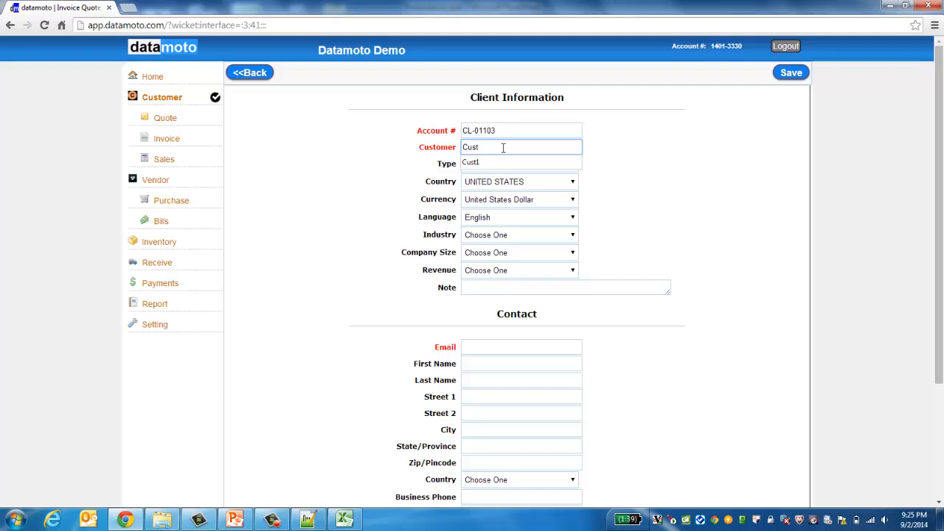
text(1001)
click(344, 207)
click(573, 166)
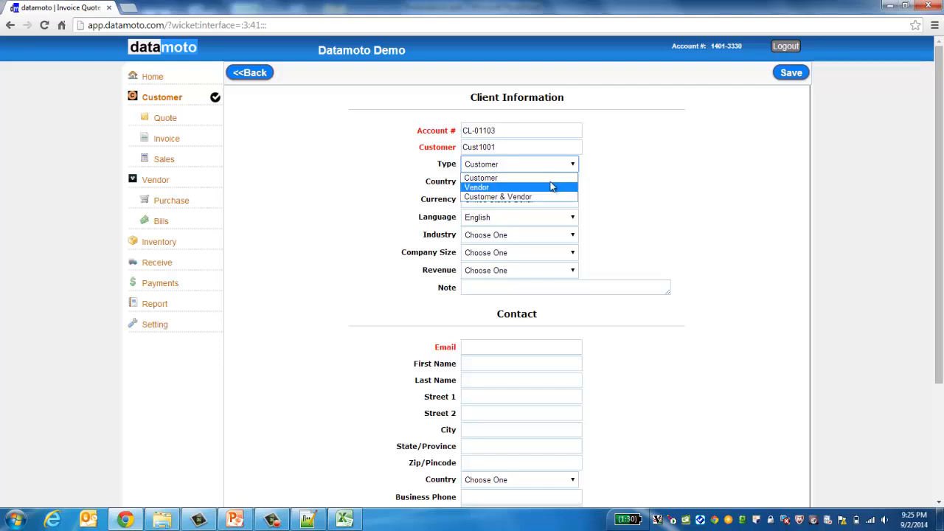
click(306, 186)
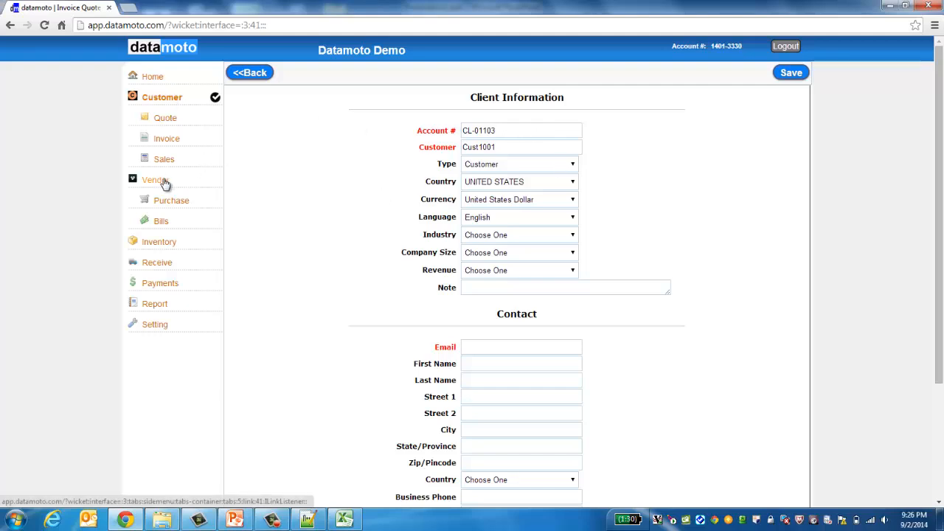
click(573, 167)
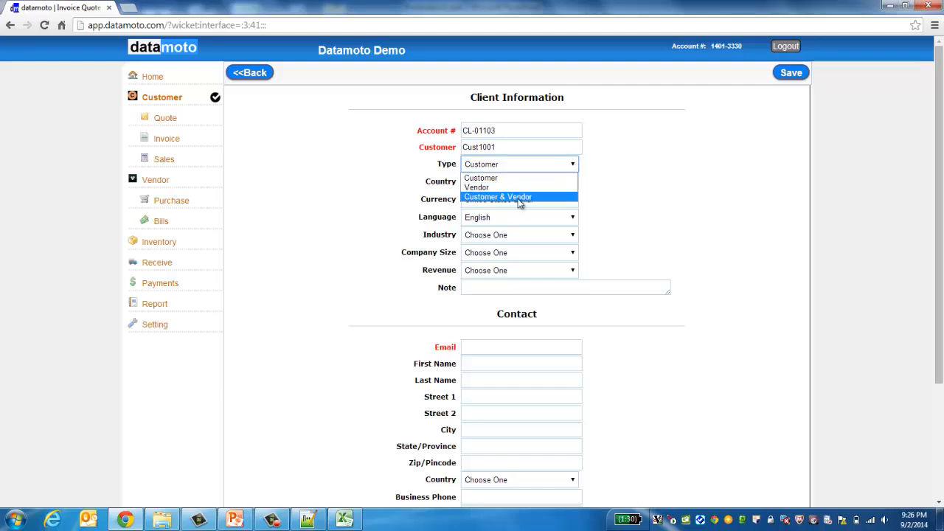
click(520, 197)
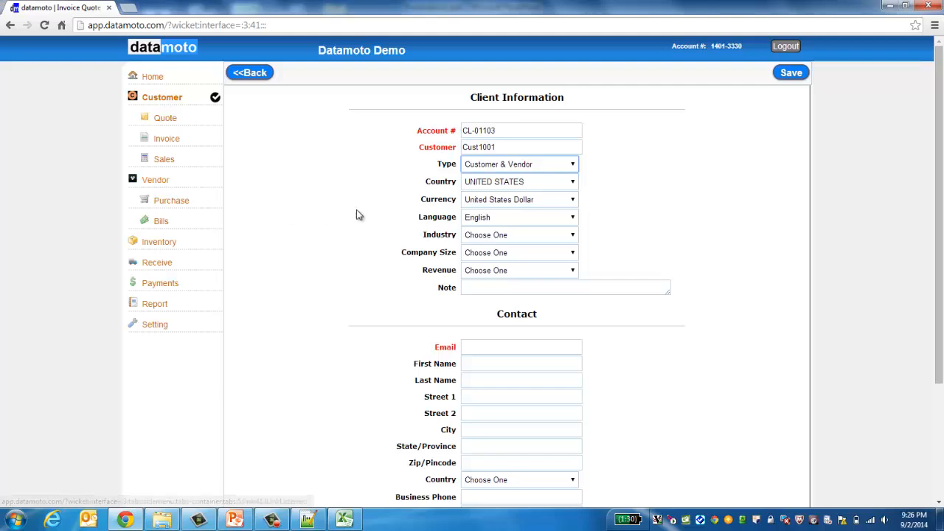
Step: Fill in the contact's e-mail address and first and last name
click(499, 346)
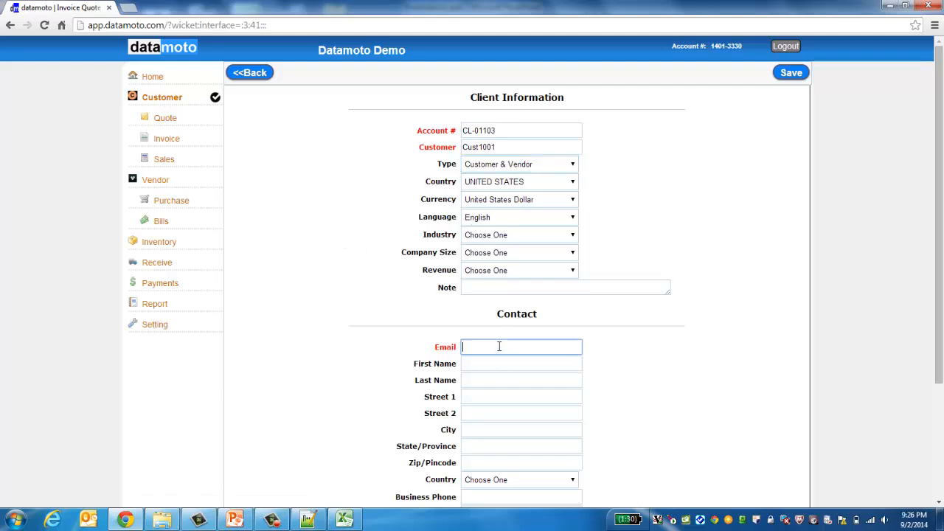
text(cust@cust.com)
click(516, 364)
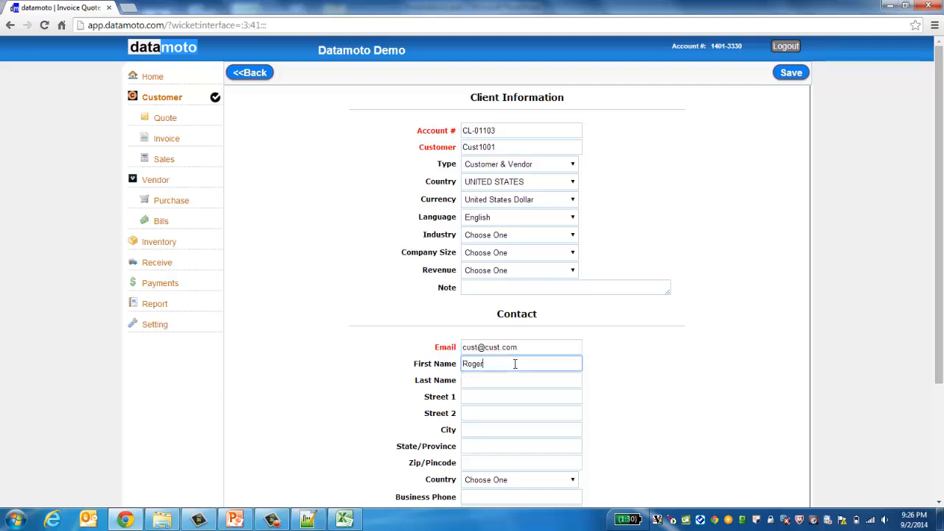
key(Tab)
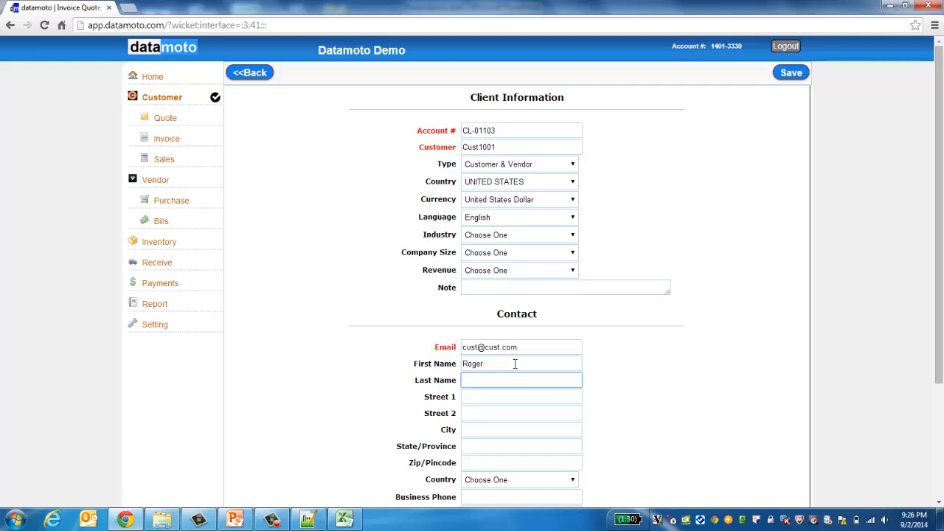
key(Tab)
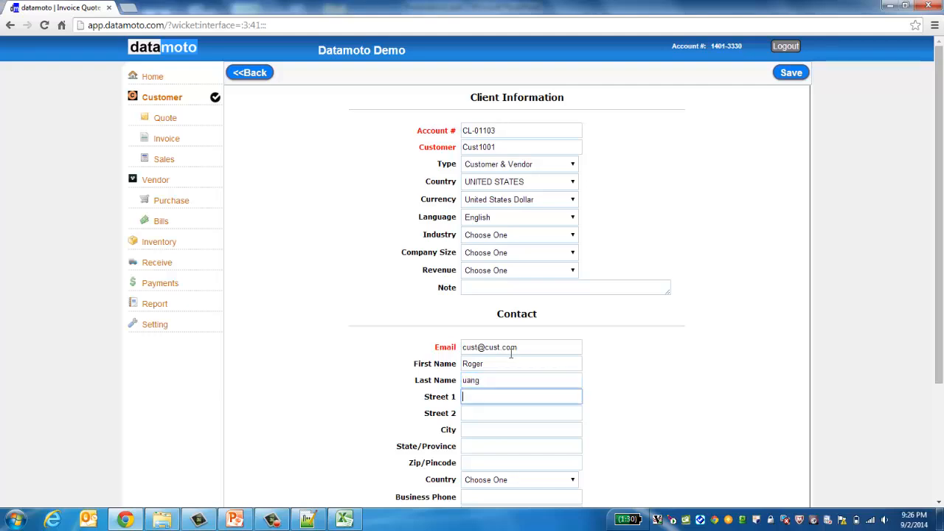
click(463, 380)
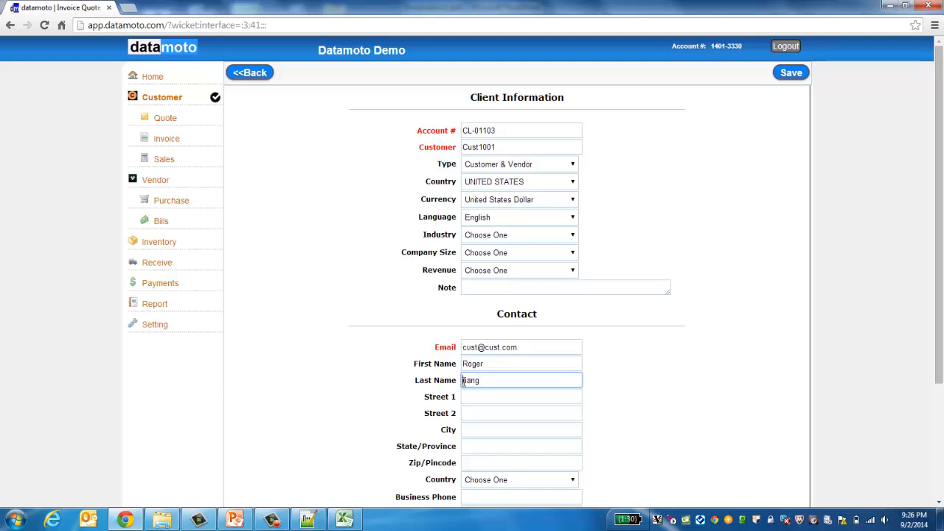
text(H)
Step: Enter the contact's street address, city, state and zip code
click(472, 397)
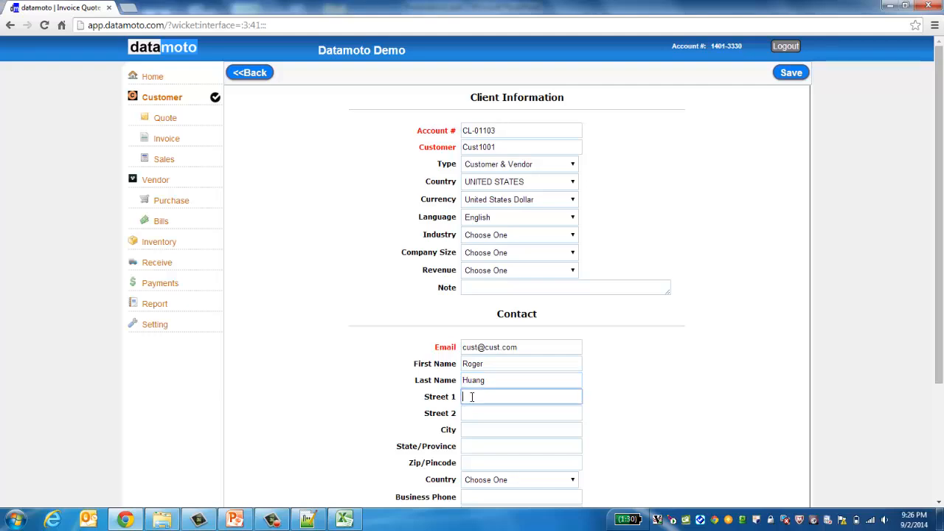
key(Tab)
key(Tab)
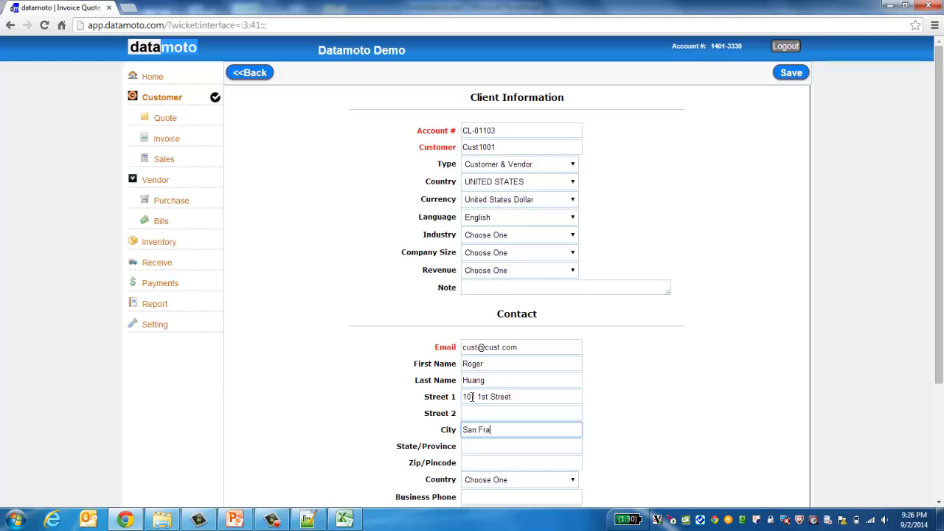
key(Tab)
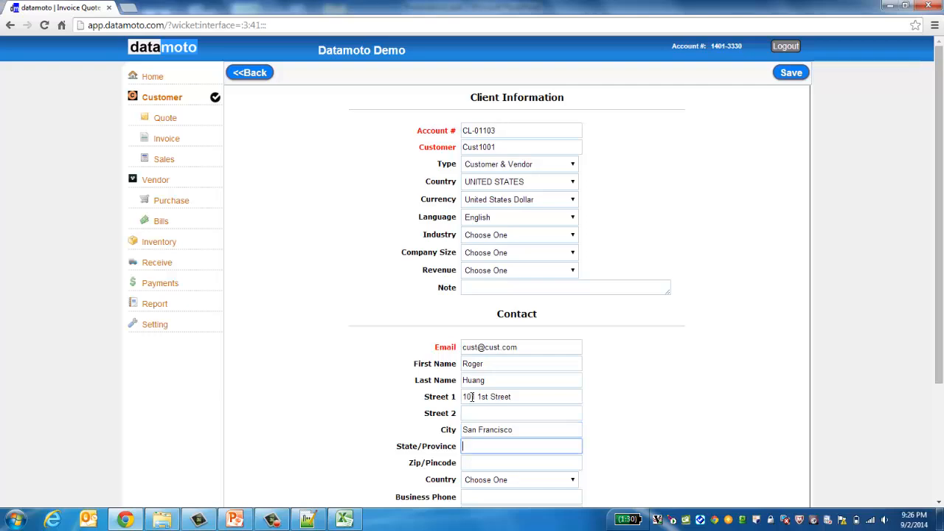
key(Tab)
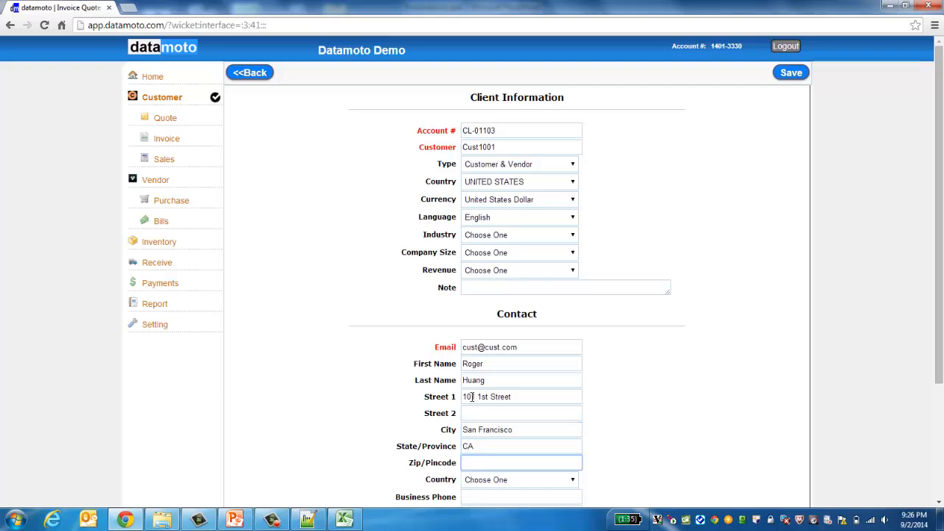
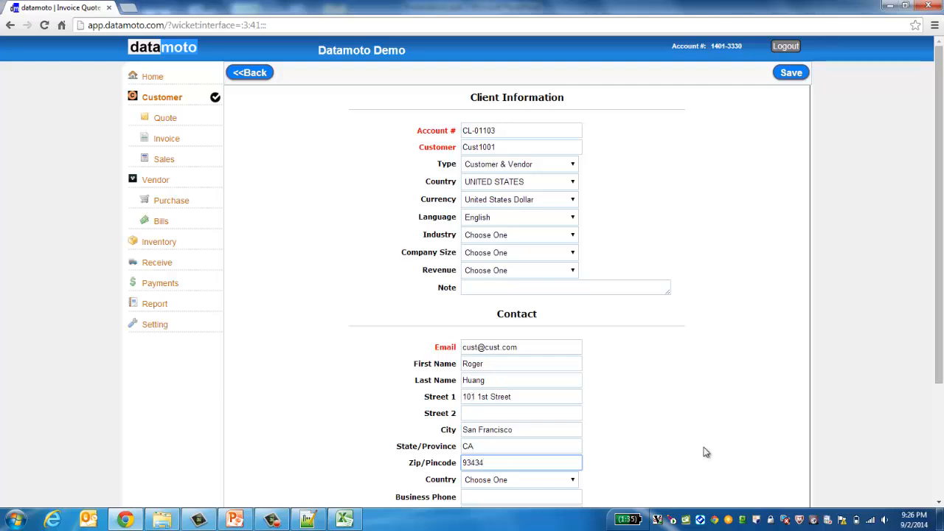
Step: Set the contact country to UNITED STATES
click(571, 480)
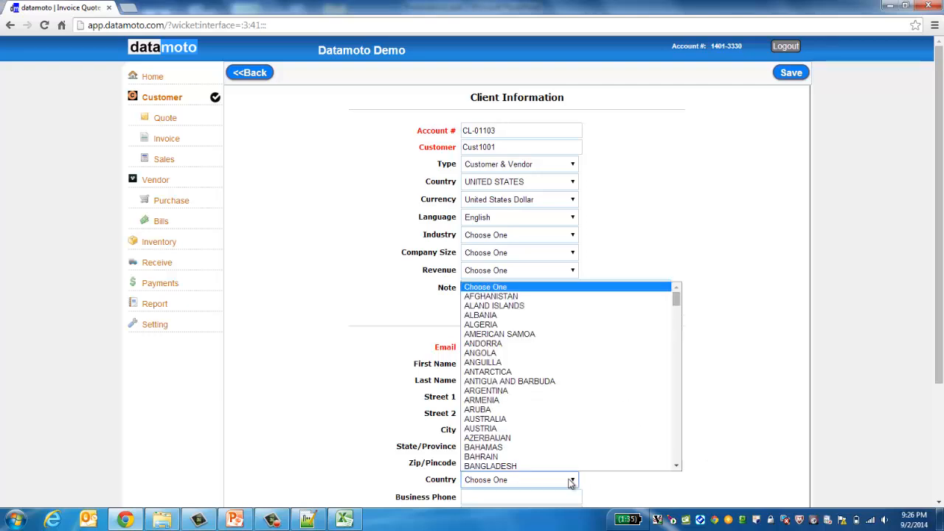
key(u)
key(Down)
key(Down)
key(Down)
key(Down)
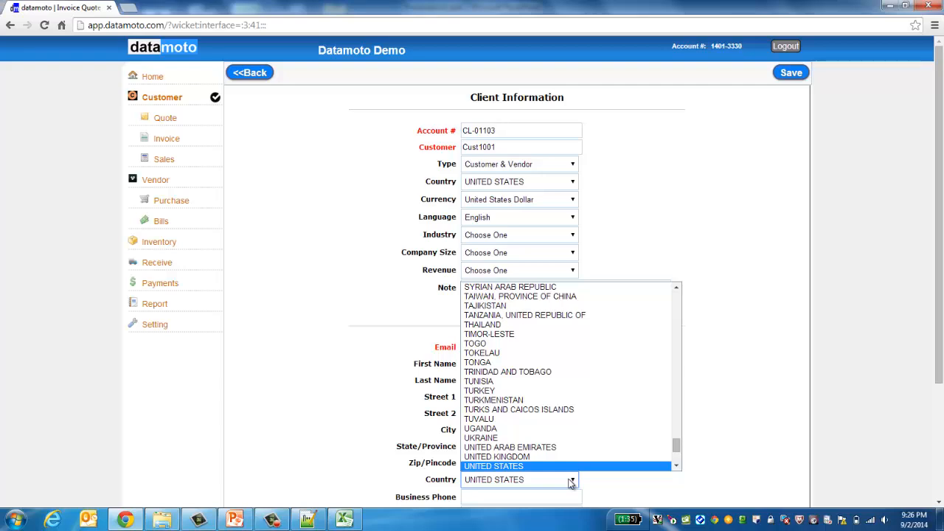
click(541, 467)
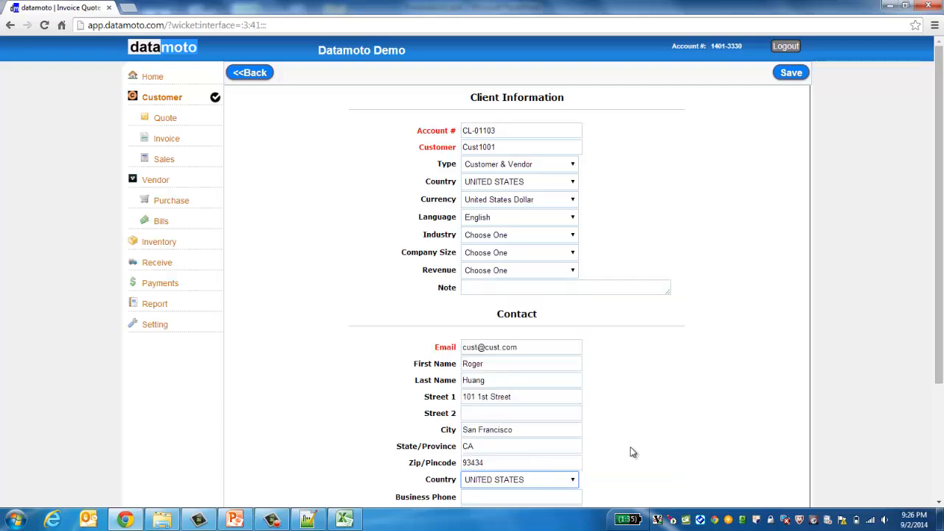
Step: Save client Cust1001, check its details, then view it beside My Customer in the vendor list
click(792, 74)
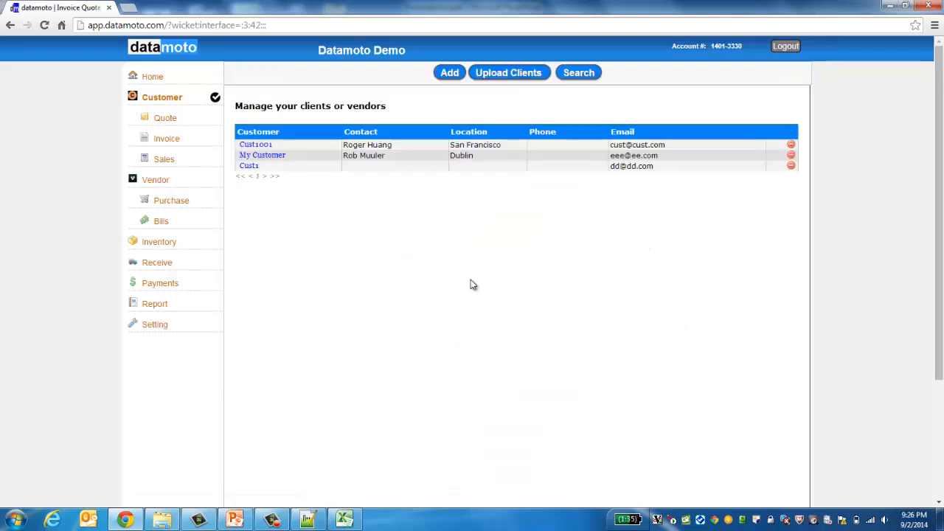
click(250, 145)
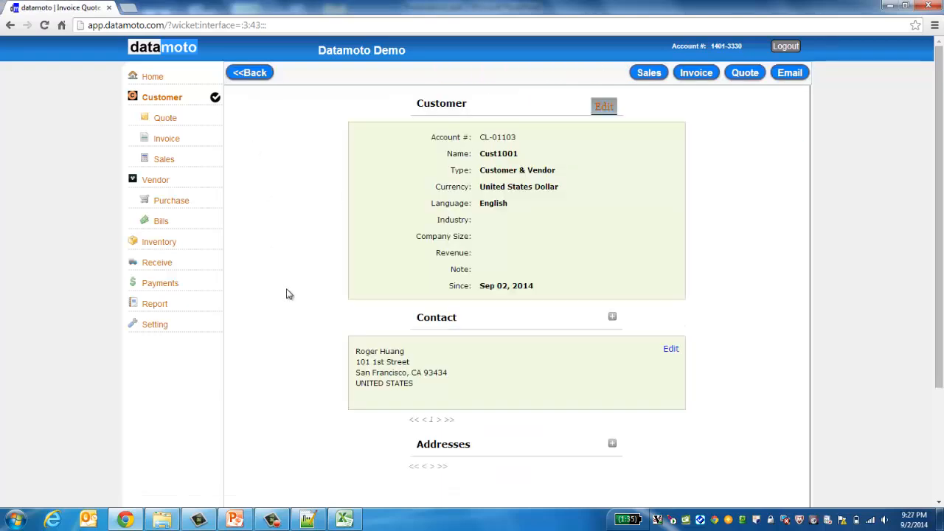
scroll(280, 316, down, 2)
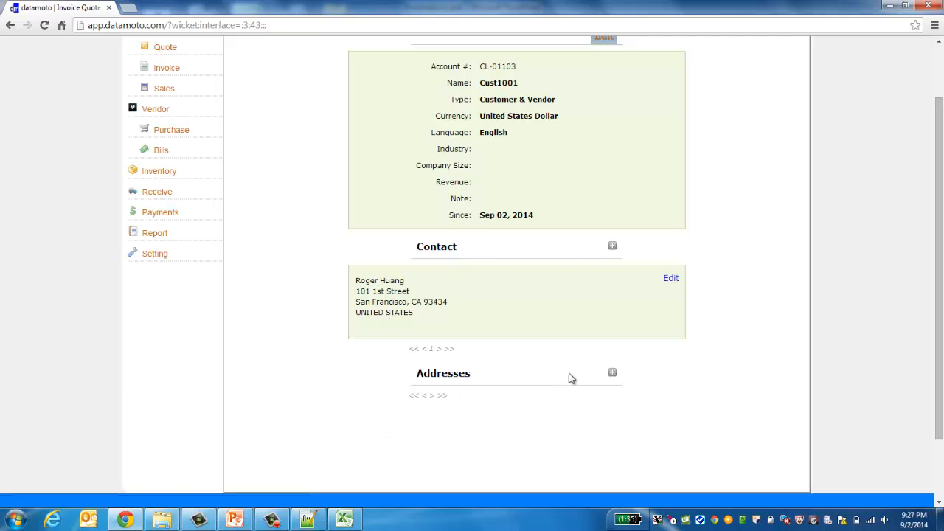
click(613, 376)
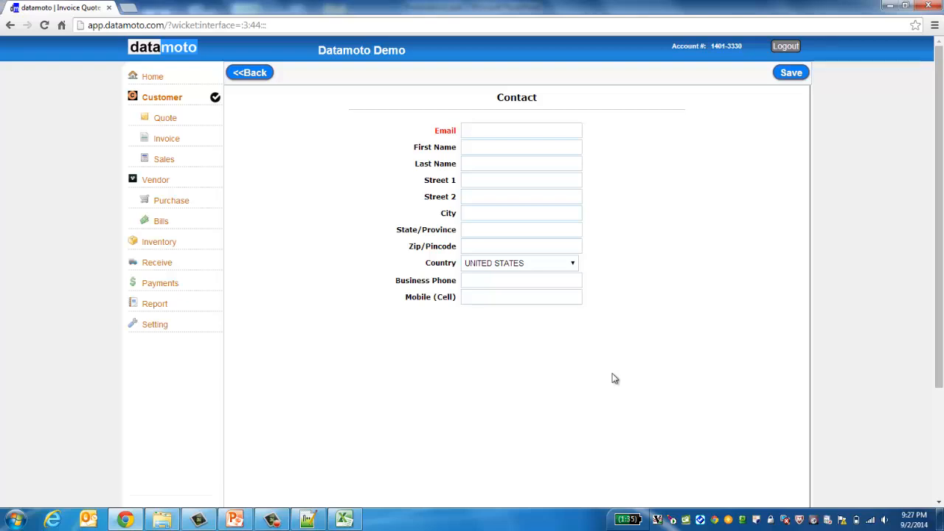
click(248, 75)
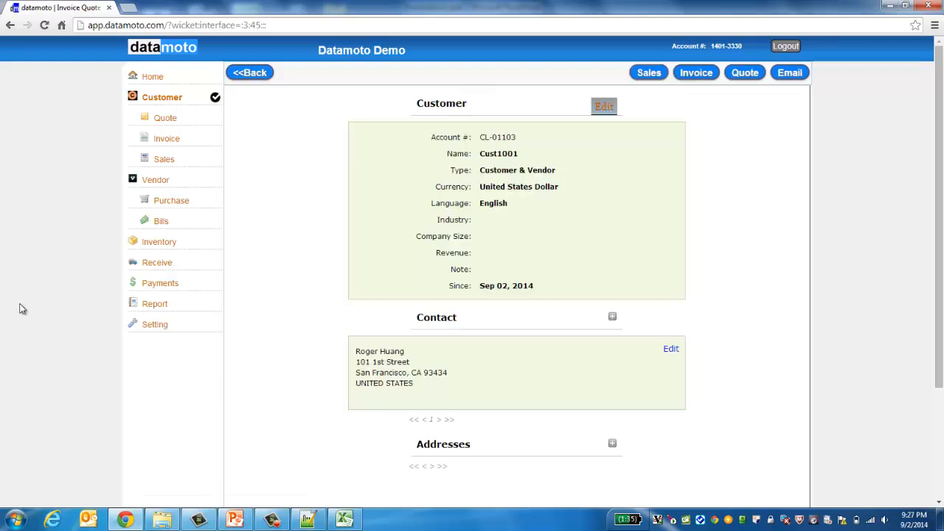
click(156, 181)
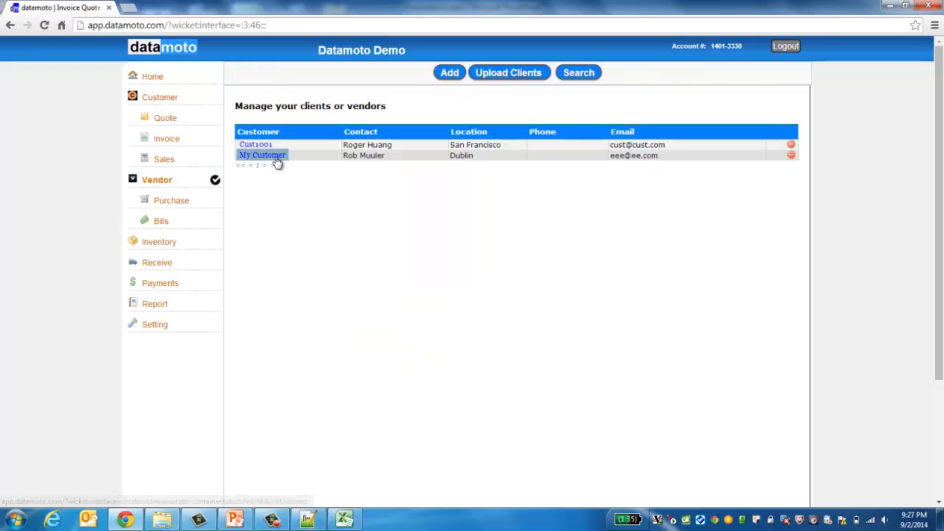
double_click(254, 149)
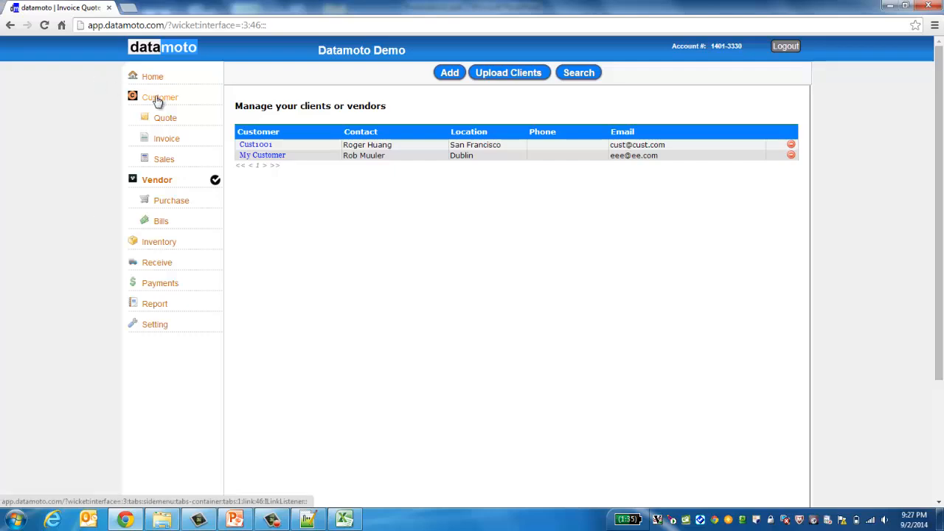
Step: Start a new quote from the customer quotes list
click(163, 123)
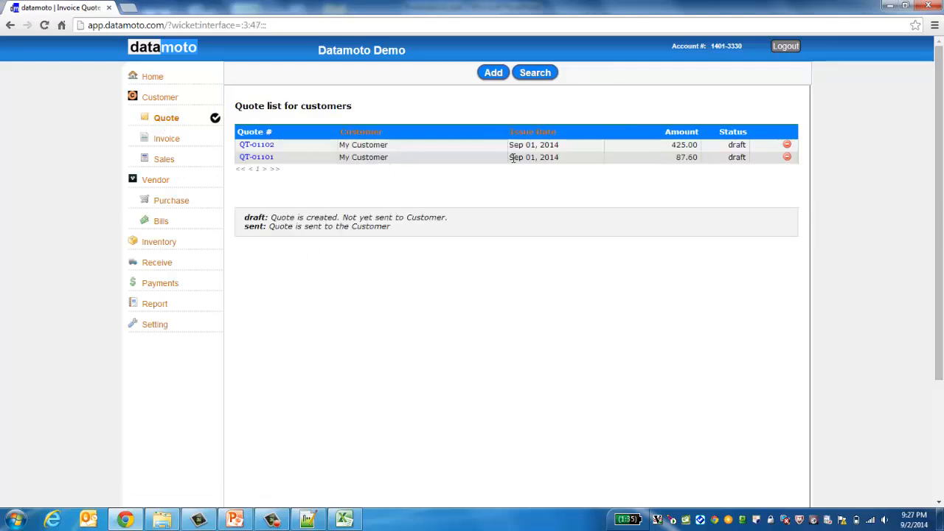
click(495, 76)
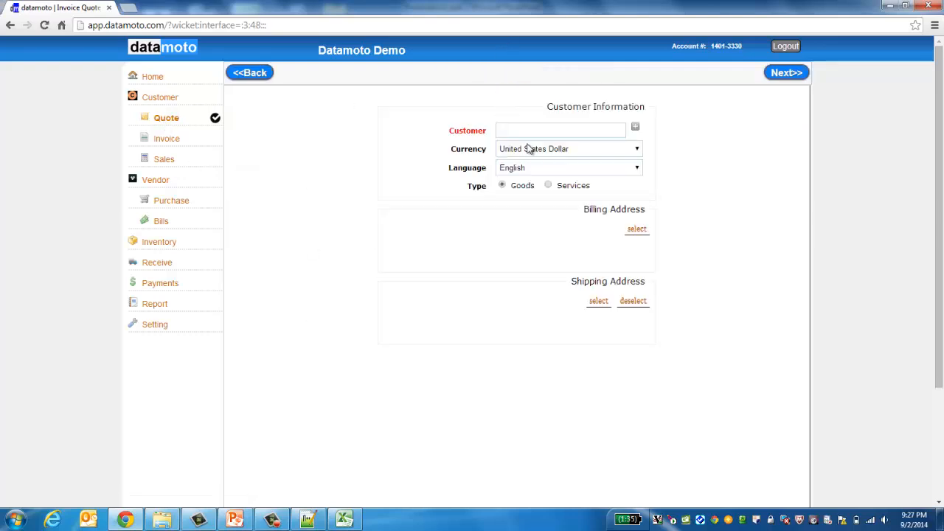
click(535, 130)
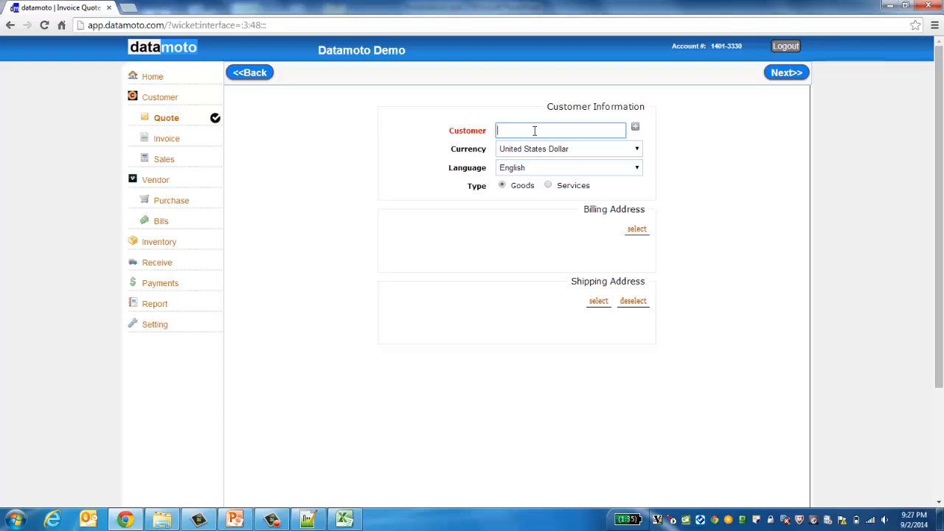
click(349, 205)
click(637, 129)
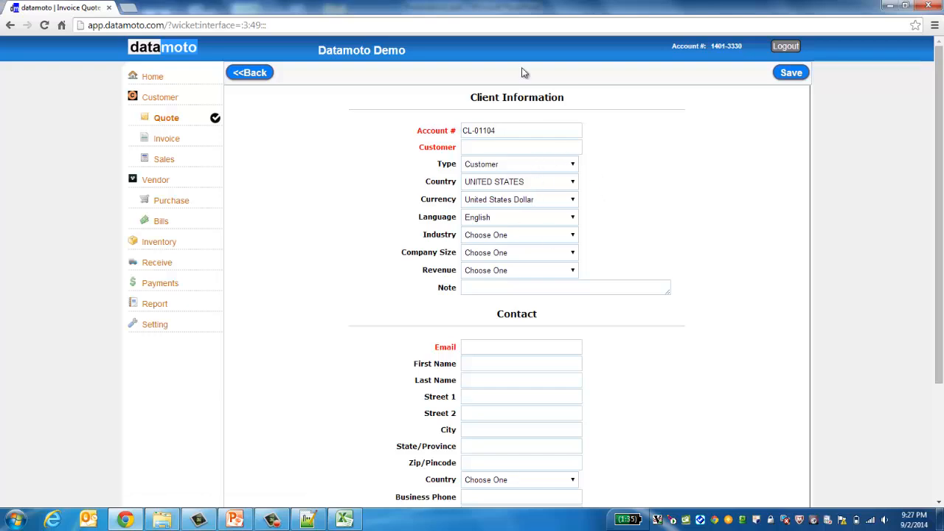
click(251, 71)
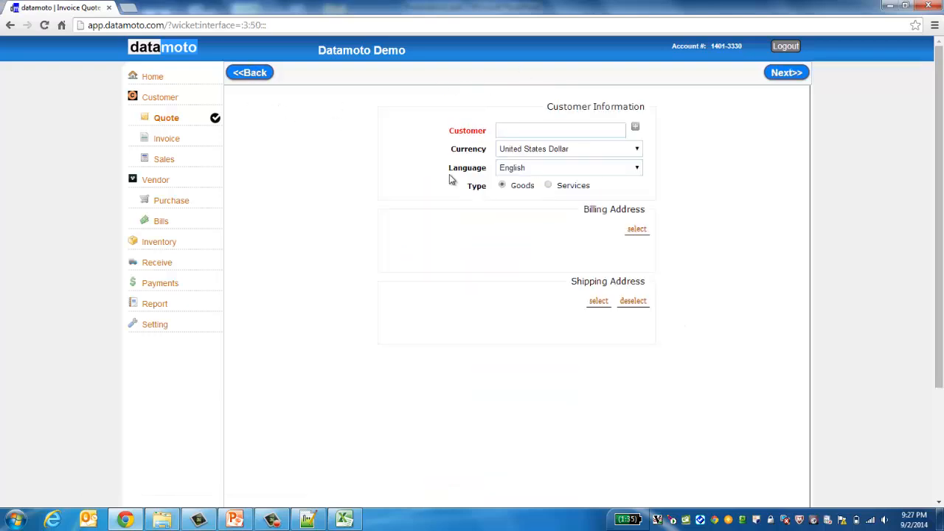
Step: Set My Customer as the quote's customer, reuse its address for shipping, and continue
click(578, 133)
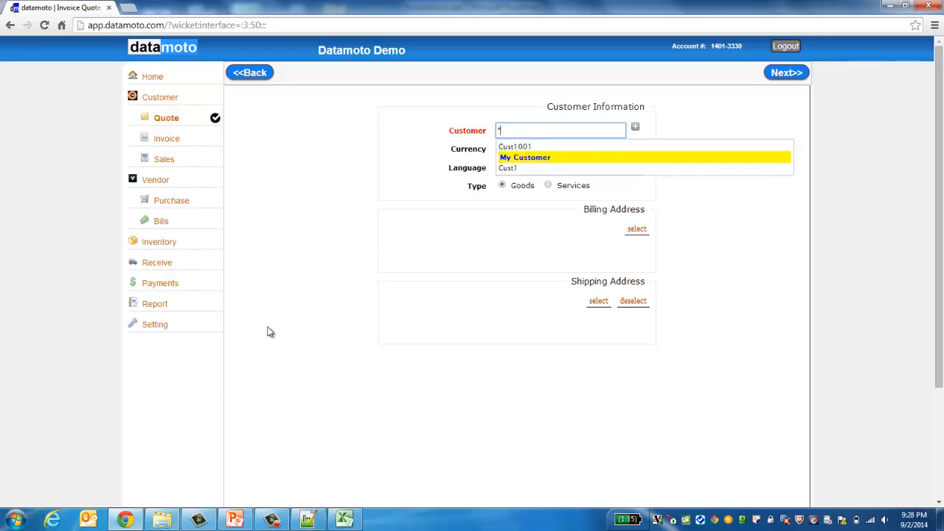
key(Escape)
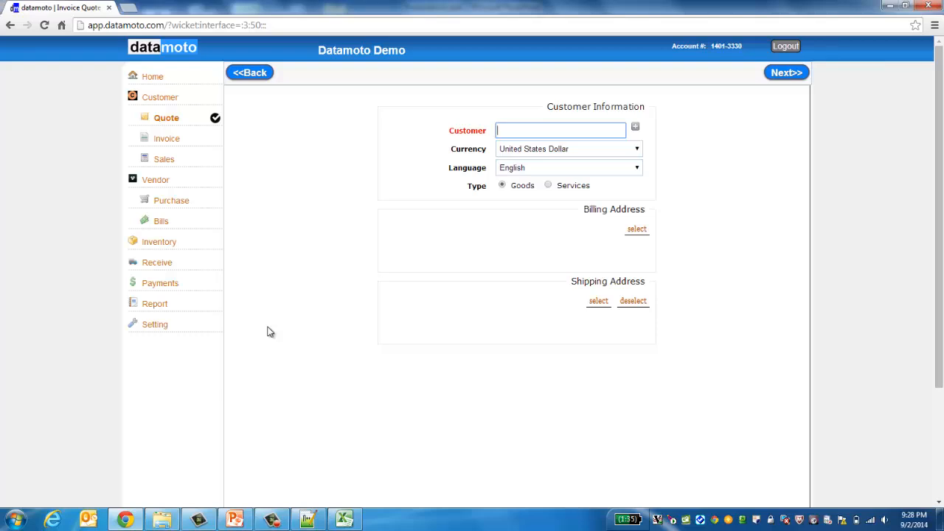
text(Cu)
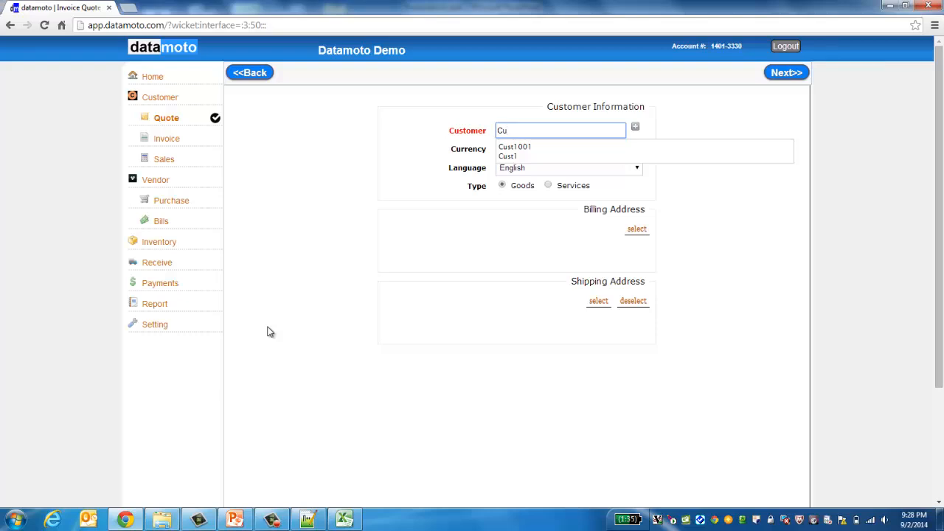
text(st10)
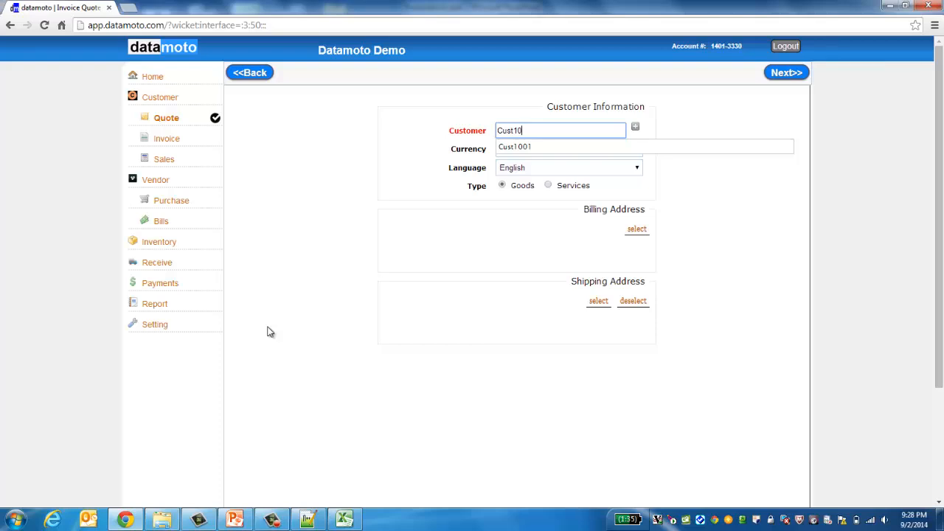
key(BackSpace)
key(BackSpace)
key(BackSpace)
key(BackSpace)
key(BackSpace)
key(BackSpace)
text(My)
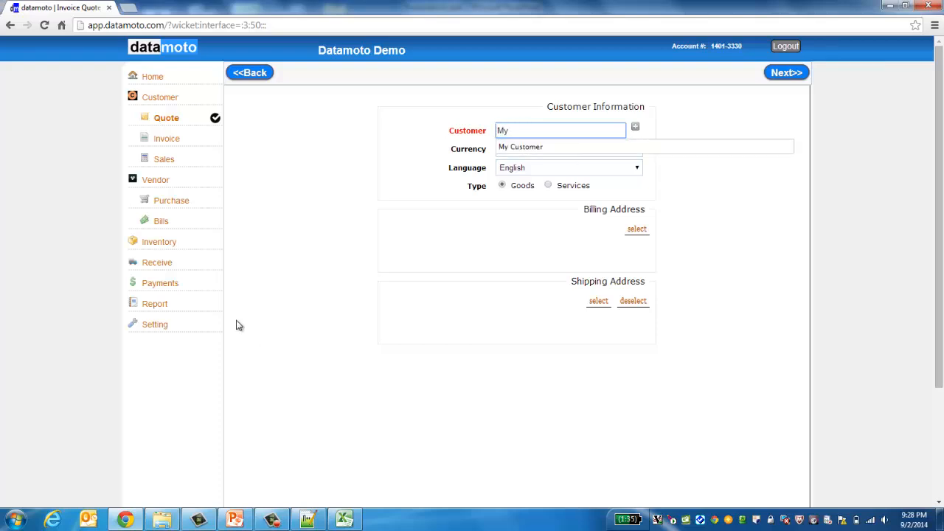
click(547, 151)
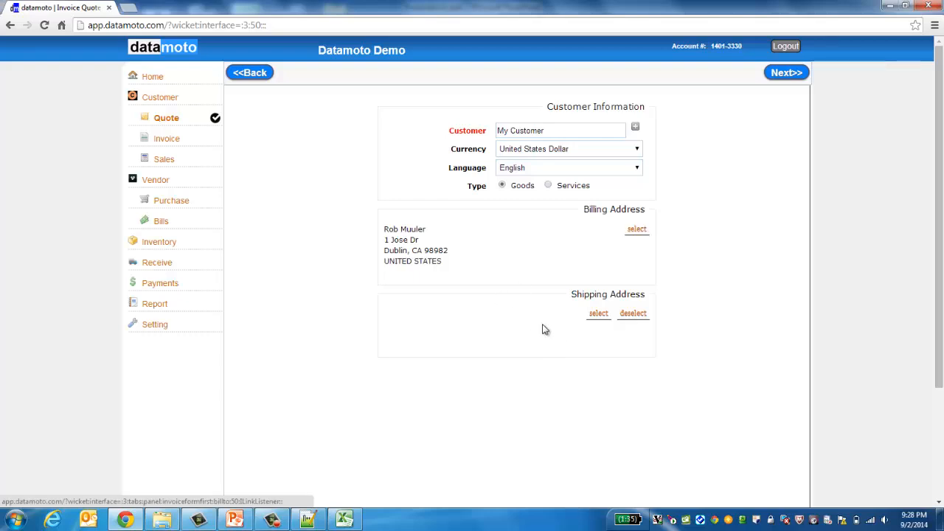
click(598, 314)
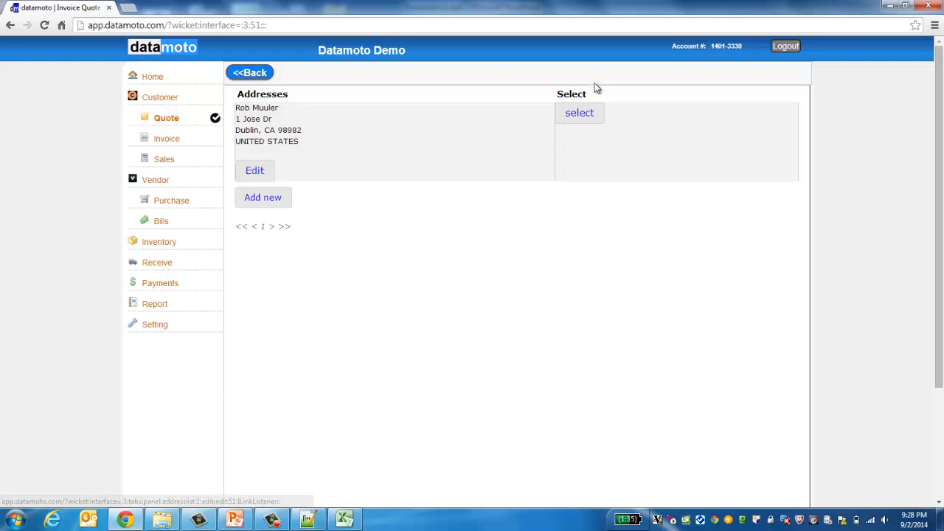
click(579, 112)
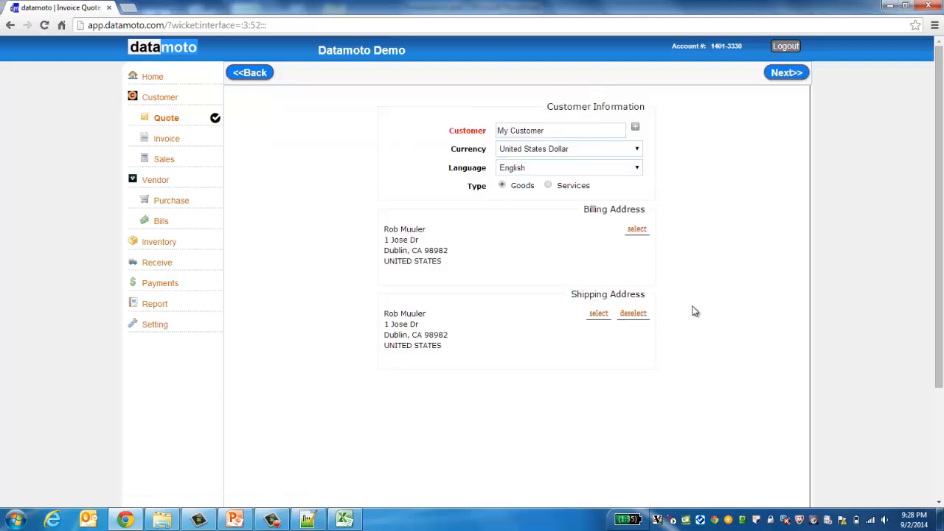
click(788, 73)
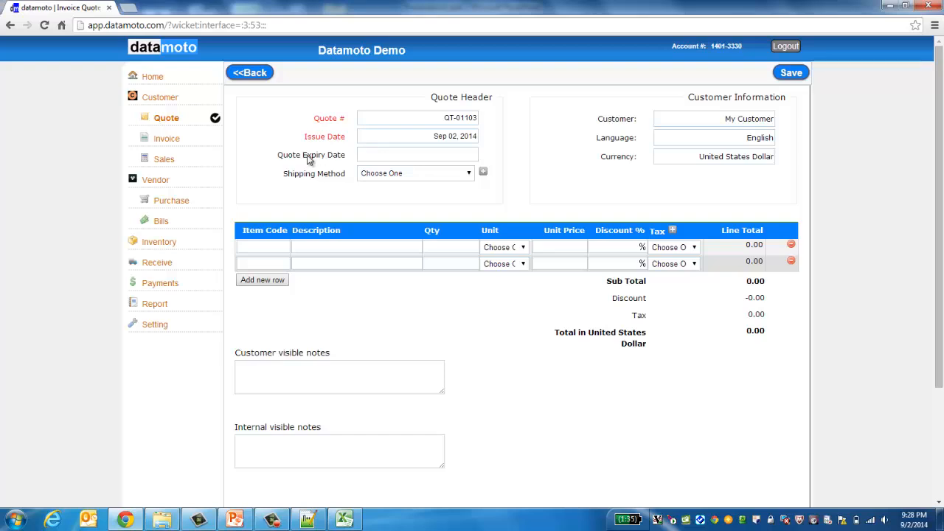
Step: Set the quote expiry date to Sep 30, 2014 and the shipping method to DHL
click(459, 153)
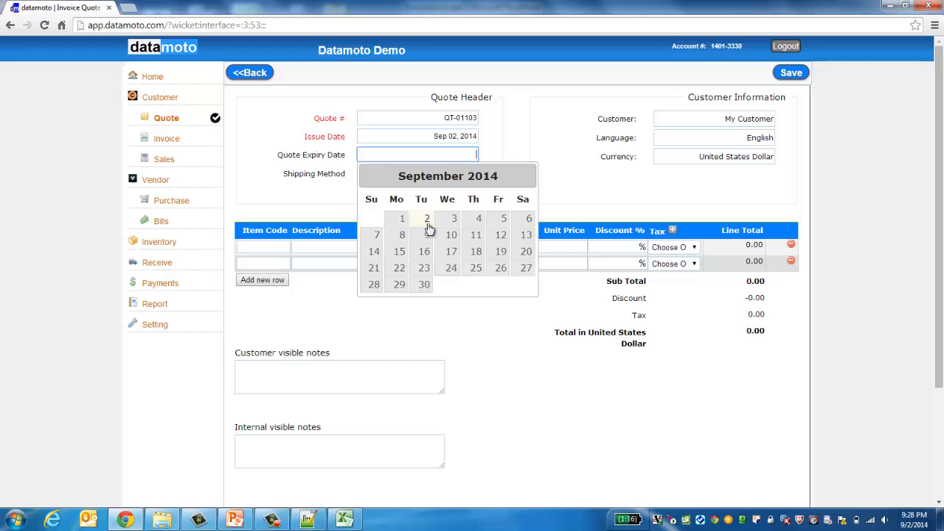
click(423, 284)
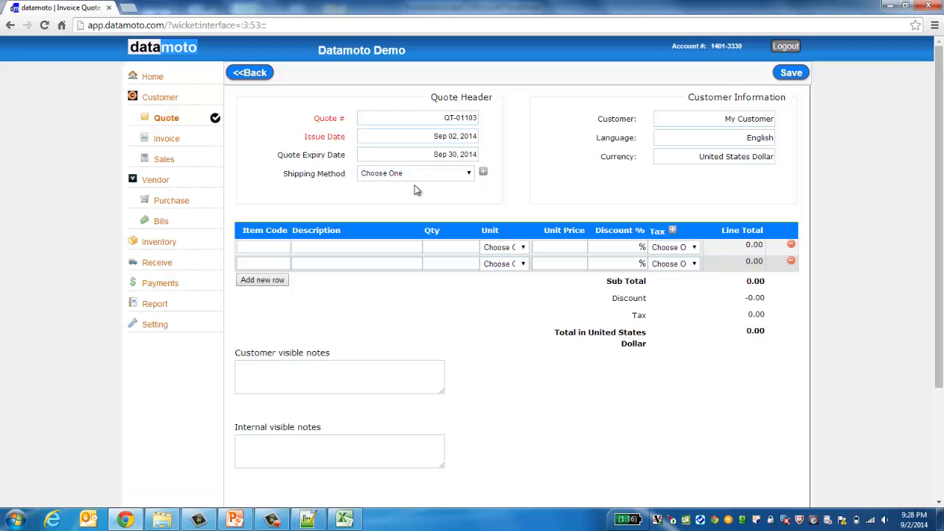
click(469, 174)
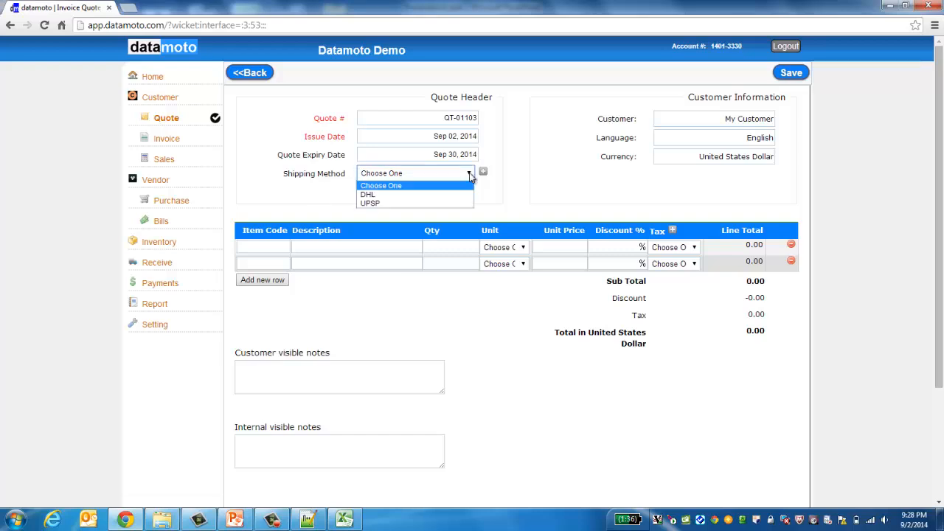
click(437, 197)
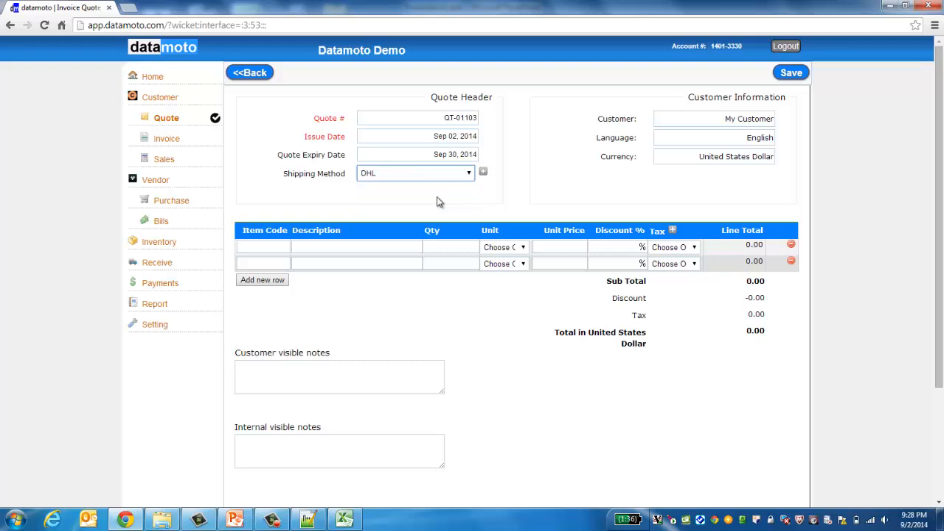
Step: Add item 100 Pump filter as the quote's first line item
click(247, 249)
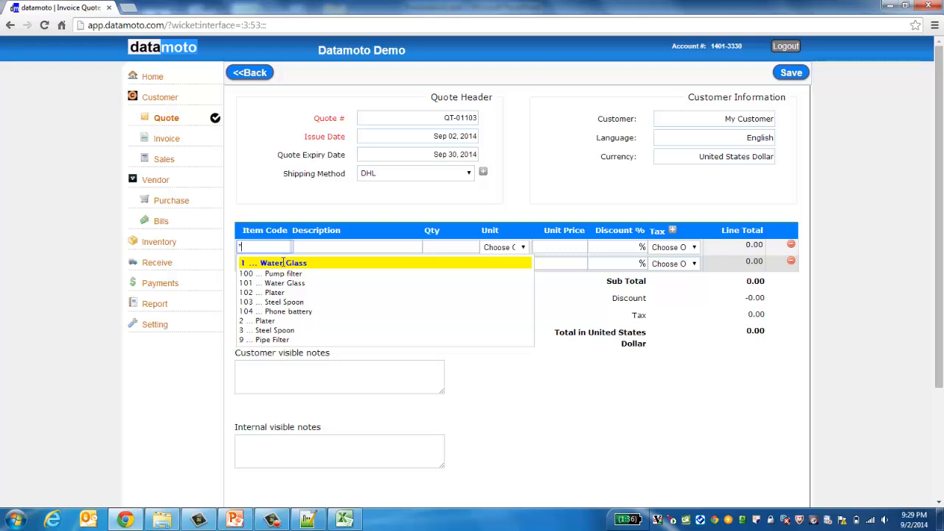
click(256, 292)
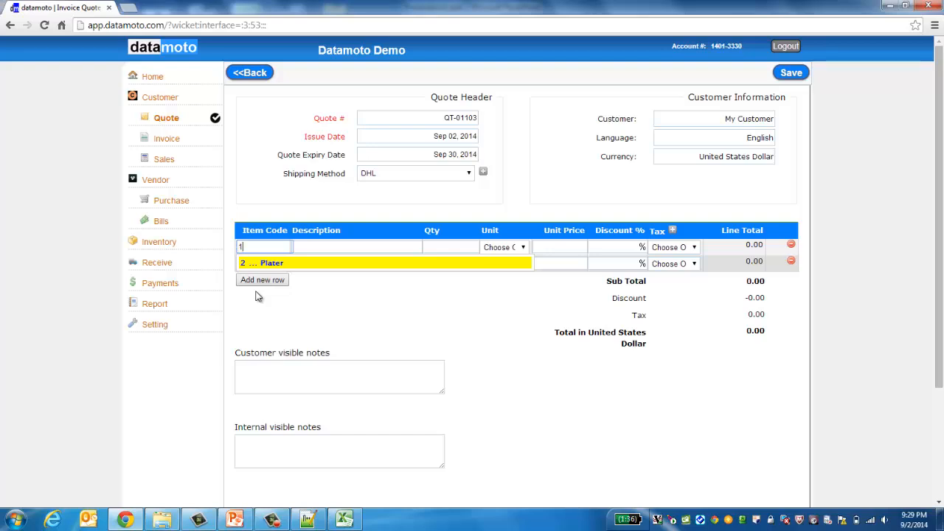
key(Down)
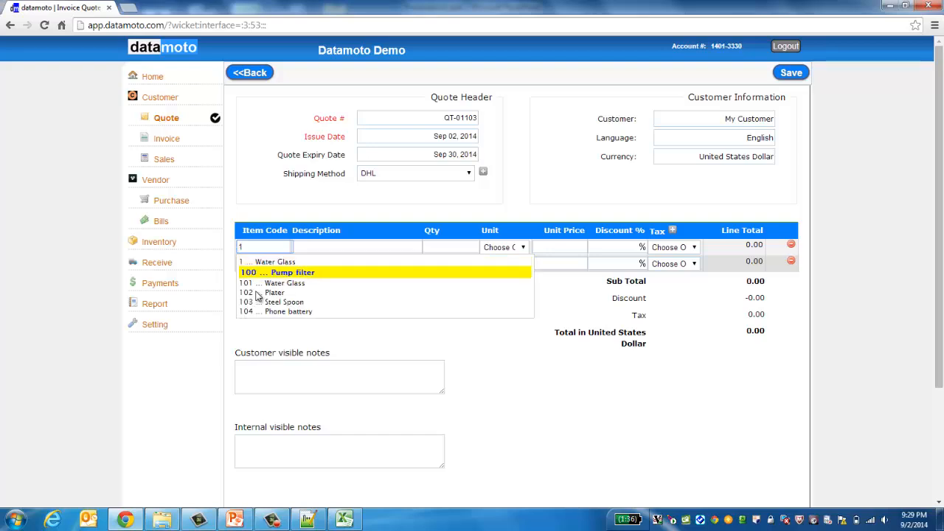
key(BackSpace)
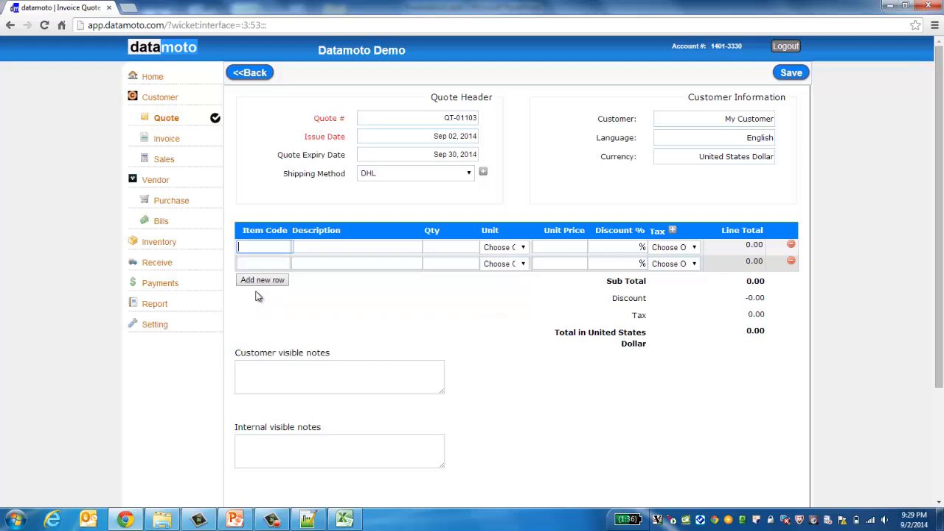
text(*)
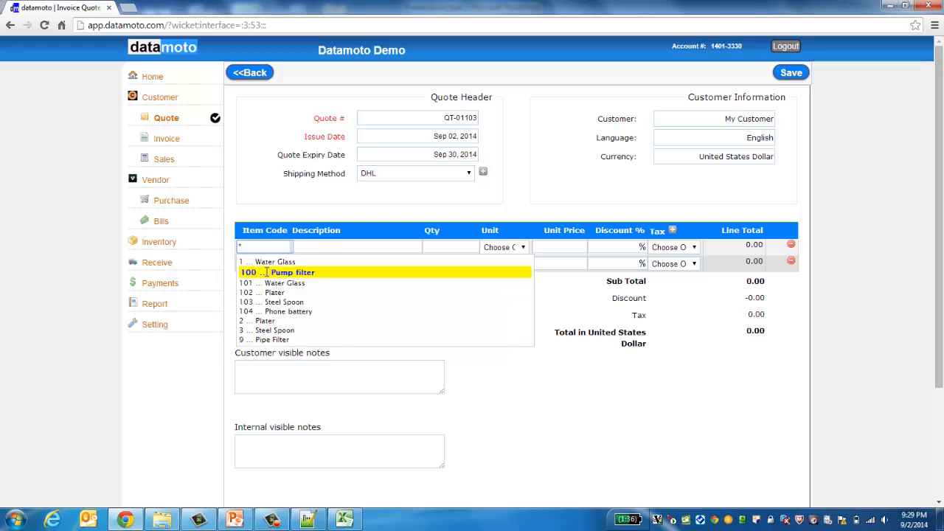
click(267, 272)
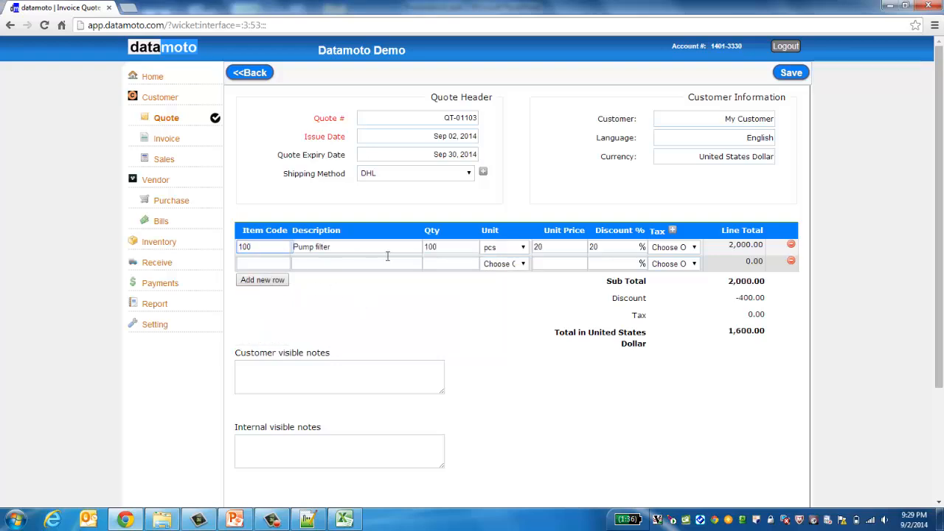
Step: Change the Pump filter line to quantity 50 with a 10% discount
click(451, 245)
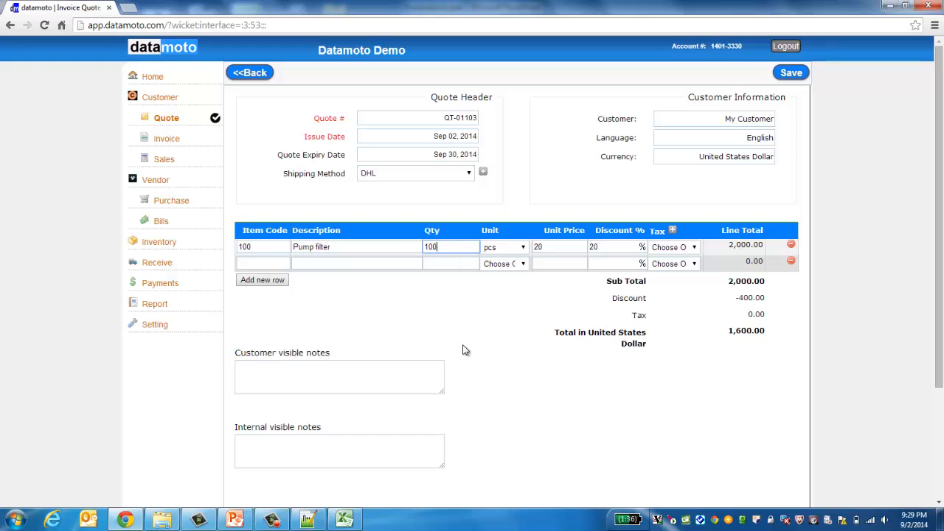
key(BackSpace)
key(BackSpace)
key(BackSpace)
text(50)
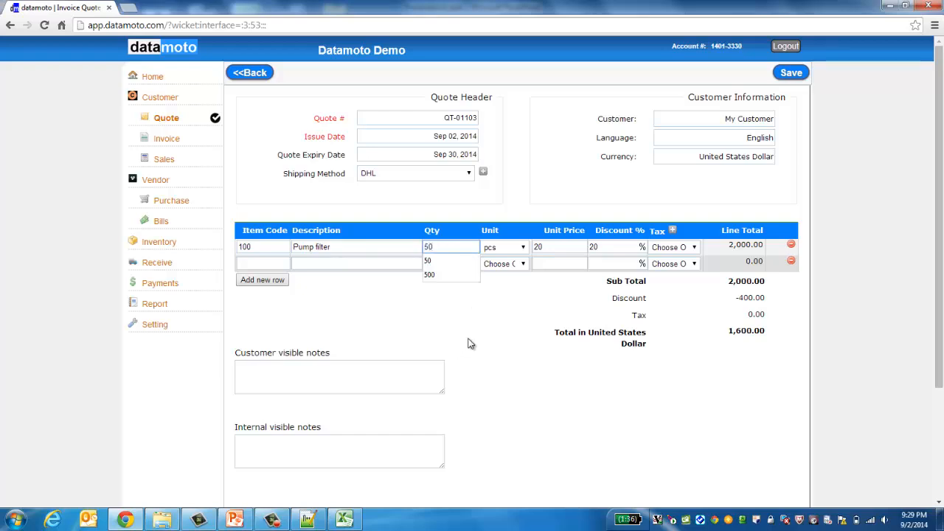
click(469, 344)
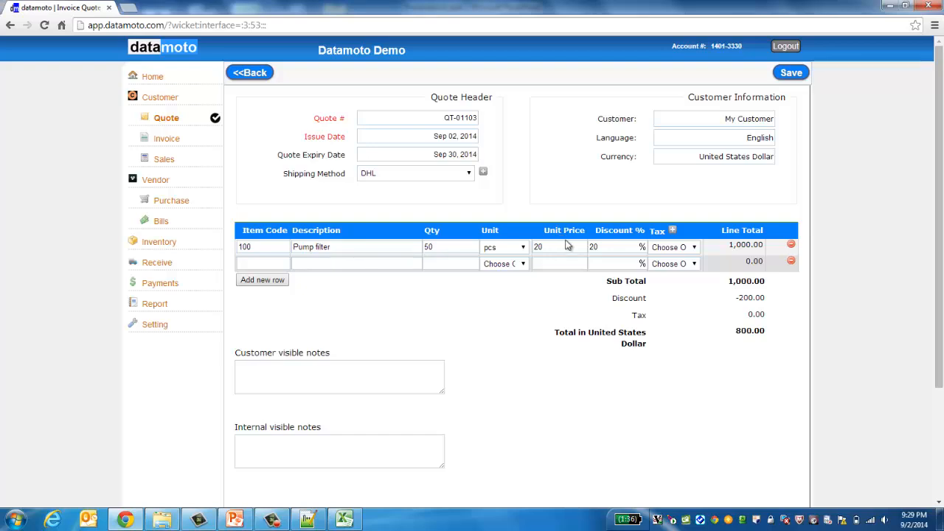
click(603, 245)
key(BackSpace)
key(BackSpace)
text(10)
click(580, 313)
Step: Apply FL tax to the Pump filter line and save the quote
click(694, 248)
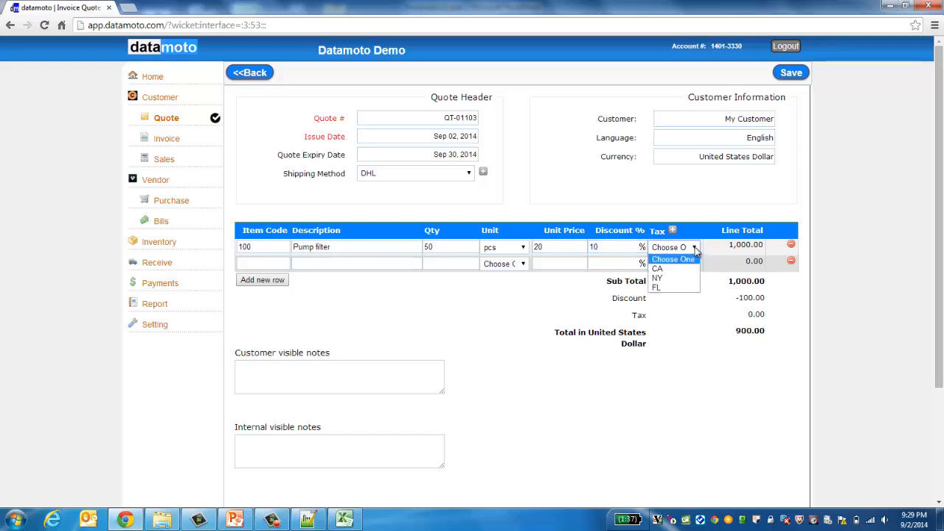
click(662, 287)
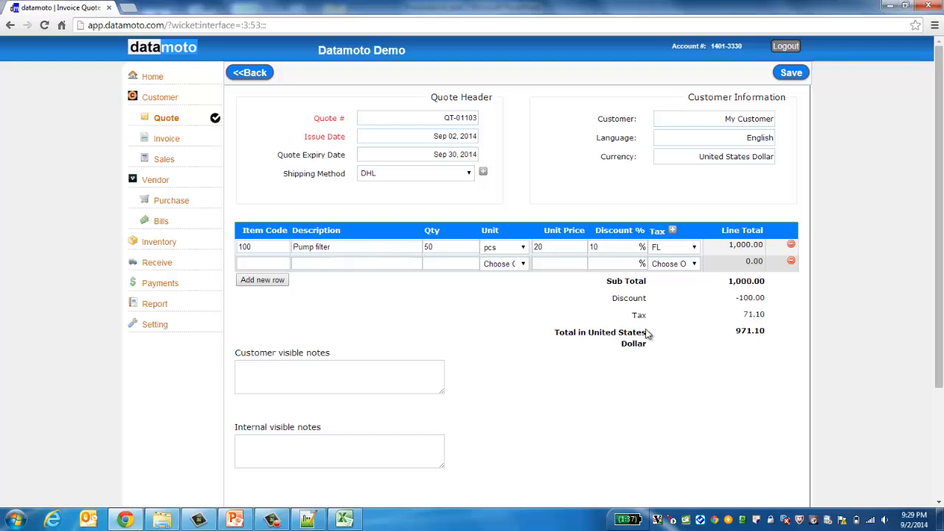
click(791, 73)
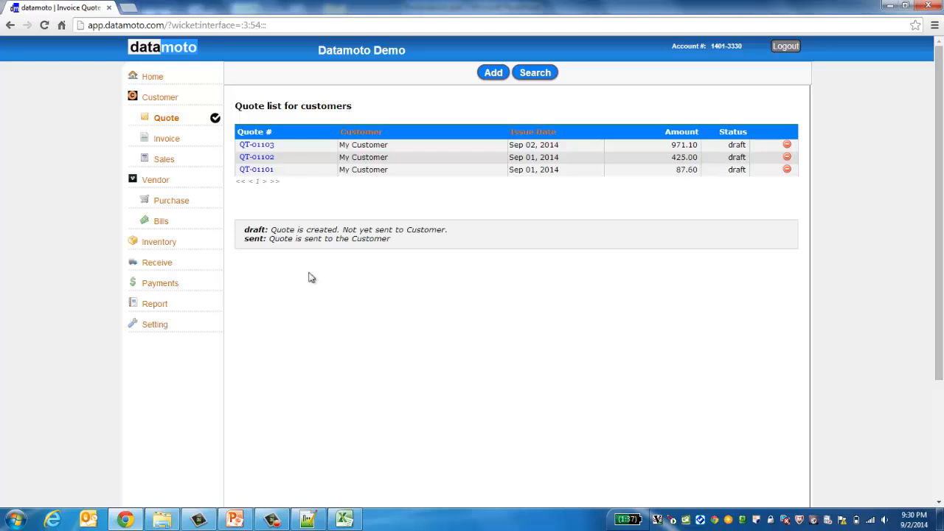
Step: Open quote QT-01103, preview its PDF with the $971.10 total, and return to the quote
click(266, 146)
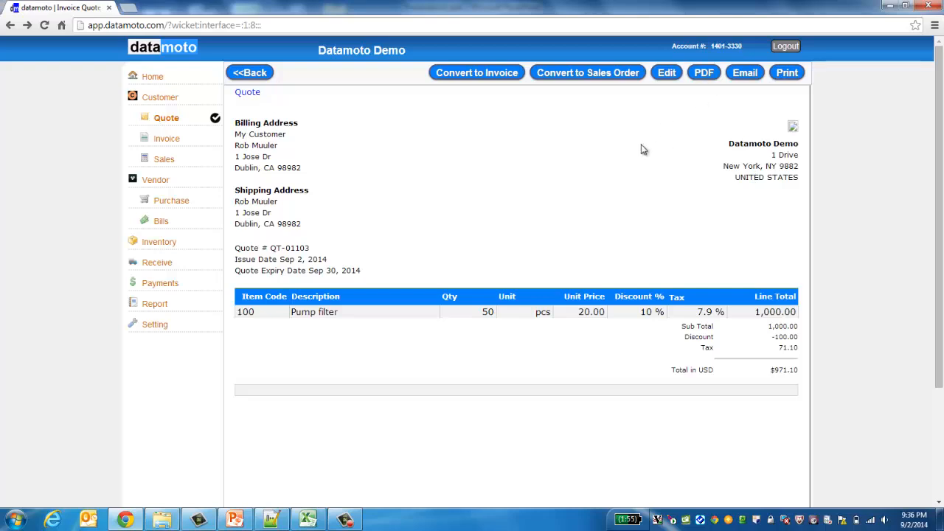
click(701, 78)
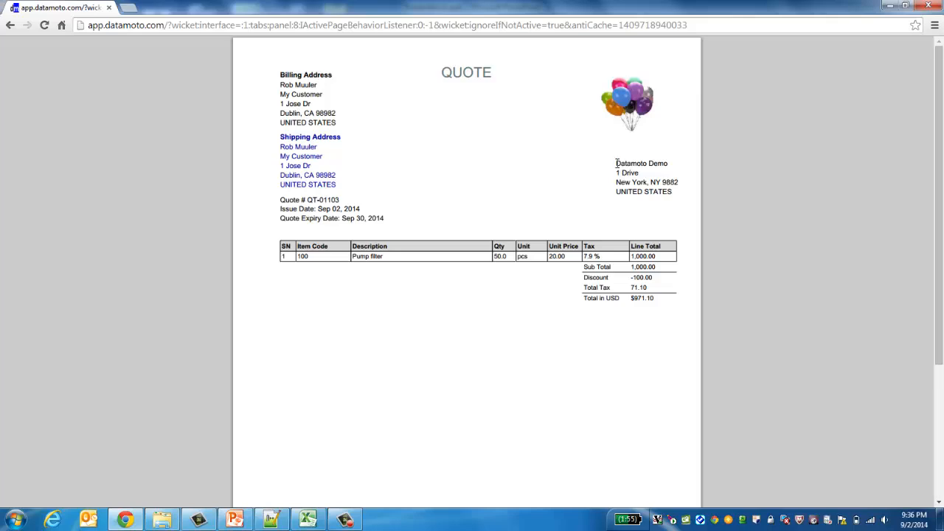
drag(616, 163, 672, 194)
click(672, 194)
click(11, 25)
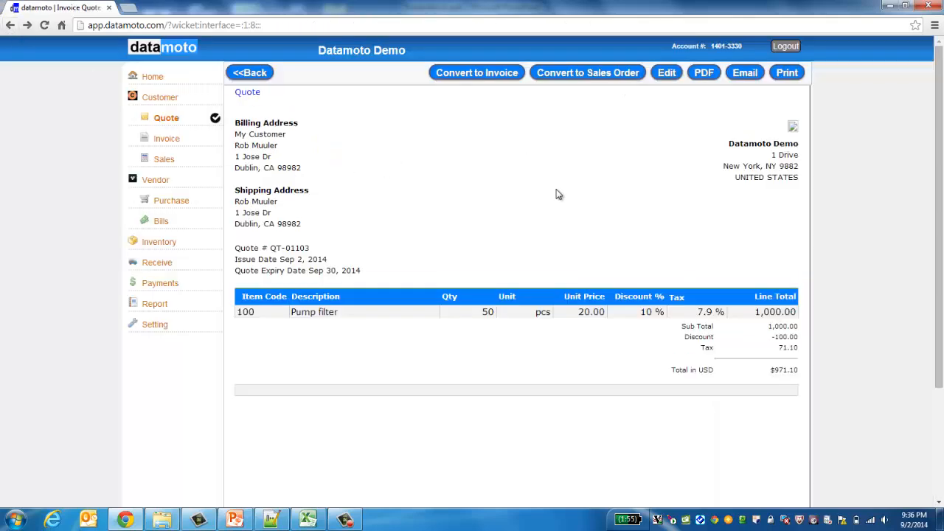
Step: Start an email for quote QT-01103 and set its subject to 'Quote is attached'
click(745, 73)
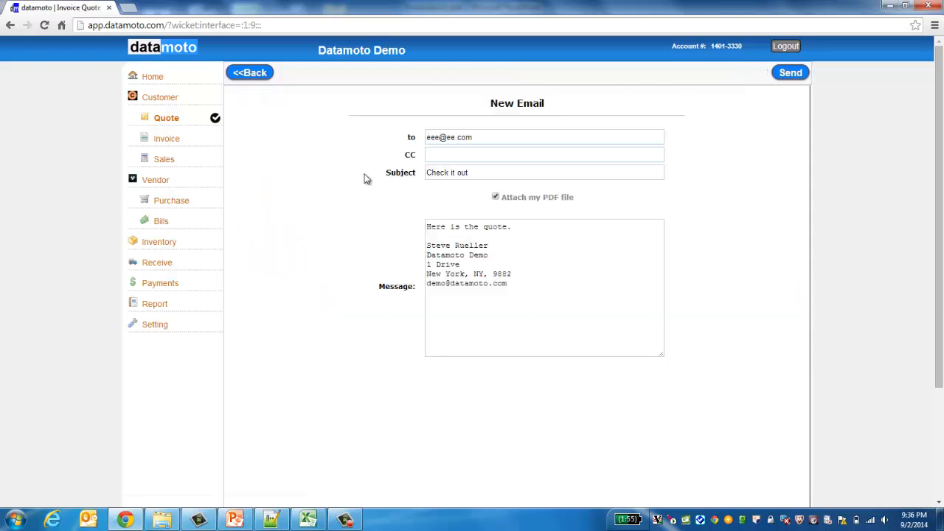
click(477, 138)
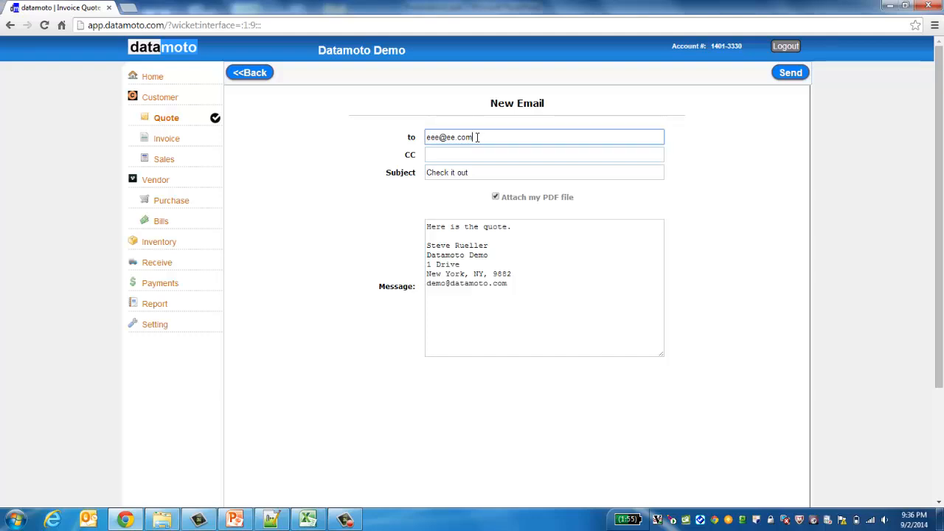
click(470, 173)
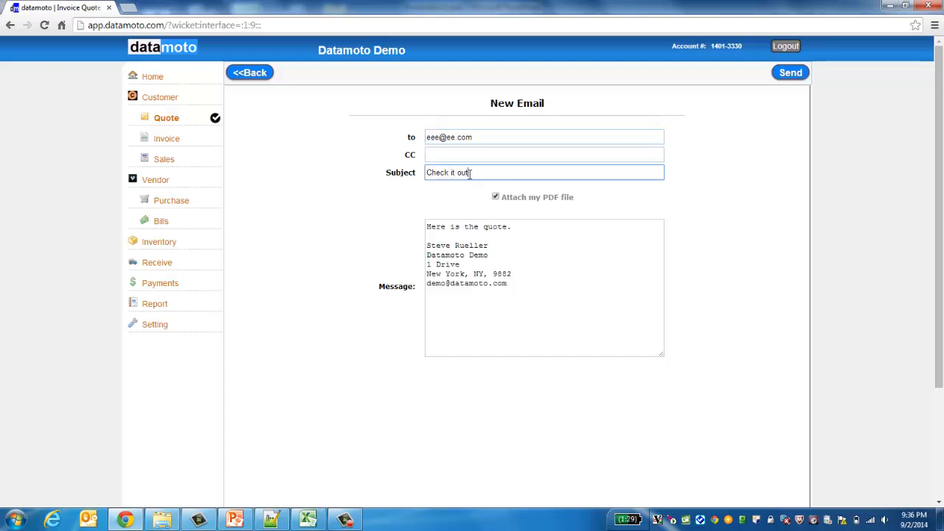
key(BackSpace)
key(BackSpace)
key(BackSpace)
key(BackSpace)
key(BackSpace)
key(BackSpace)
key(BackSpace)
key(BackSpace)
key(BackSpace)
key(BackSpace)
key(BackSpace)
key(BackSpace)
text(Invoice is att)
text(ached)
double_click(442, 173)
text(Quote)
Step: Replace the first message line with 'Please find the quote attached herewit', toggle the PDF attachment, and go back
click(444, 226)
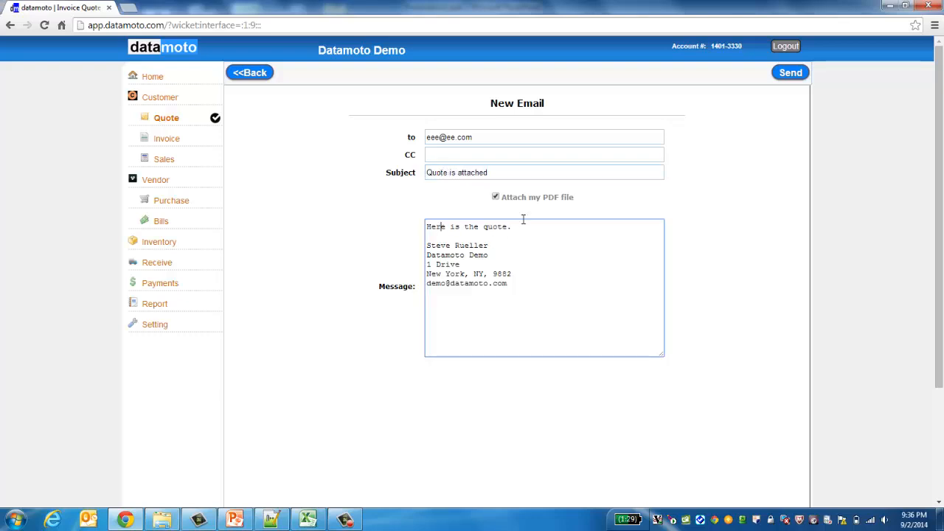
click(523, 227)
key(shift+Home)
key(BackSpace)
text(Please find the quote attached herewit)
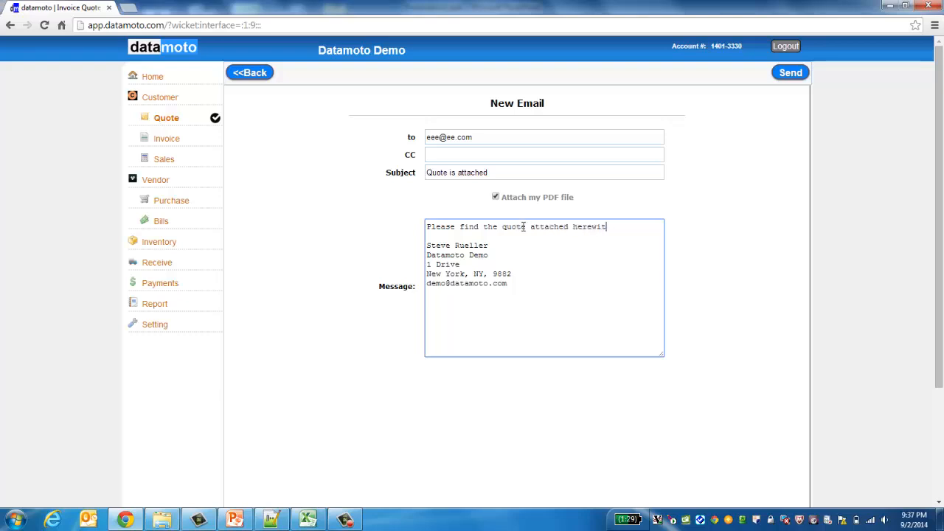
click(428, 246)
click(496, 198)
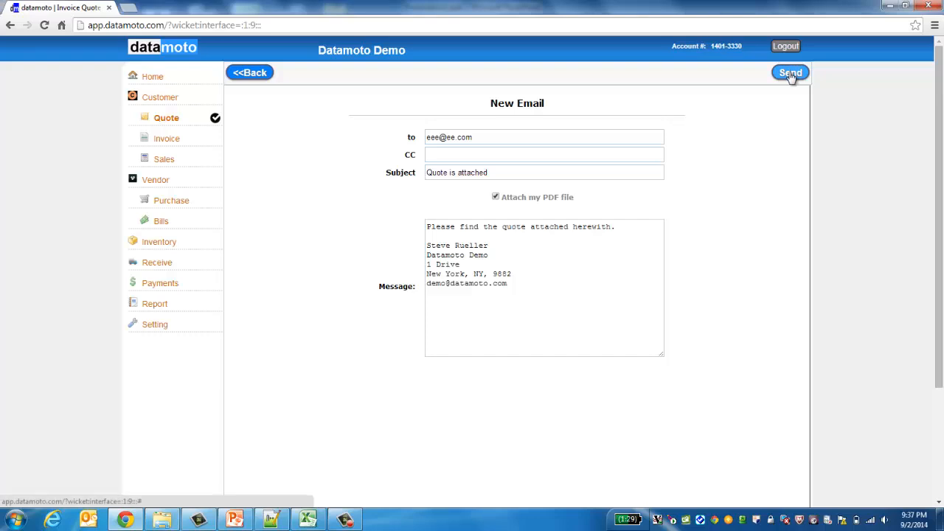
click(480, 139)
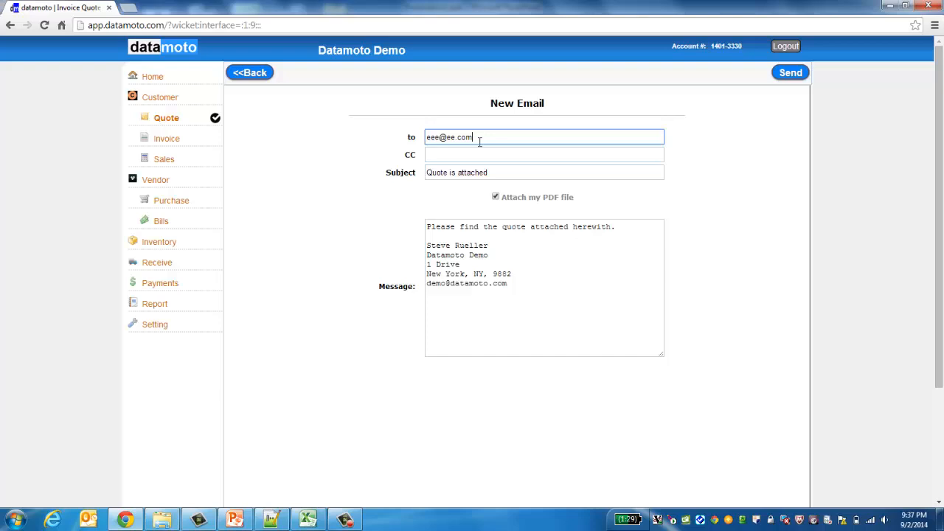
click(253, 72)
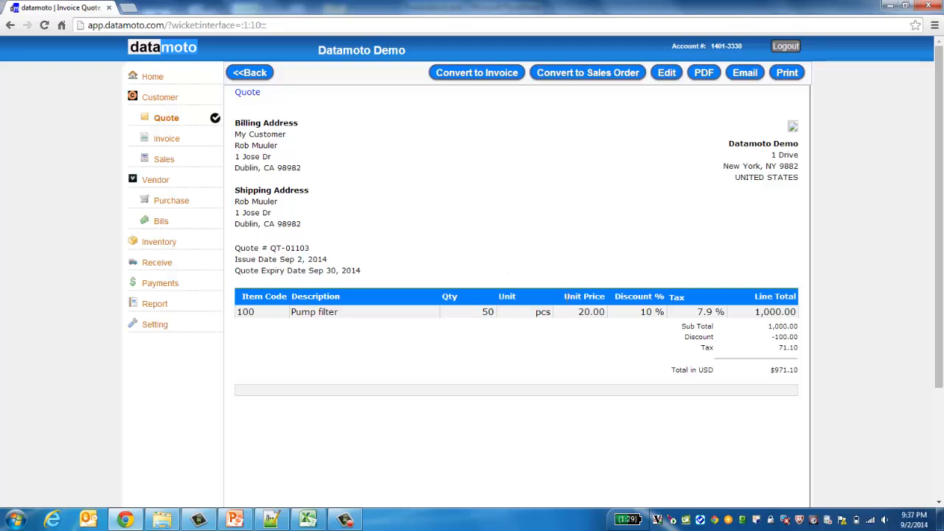
click(707, 76)
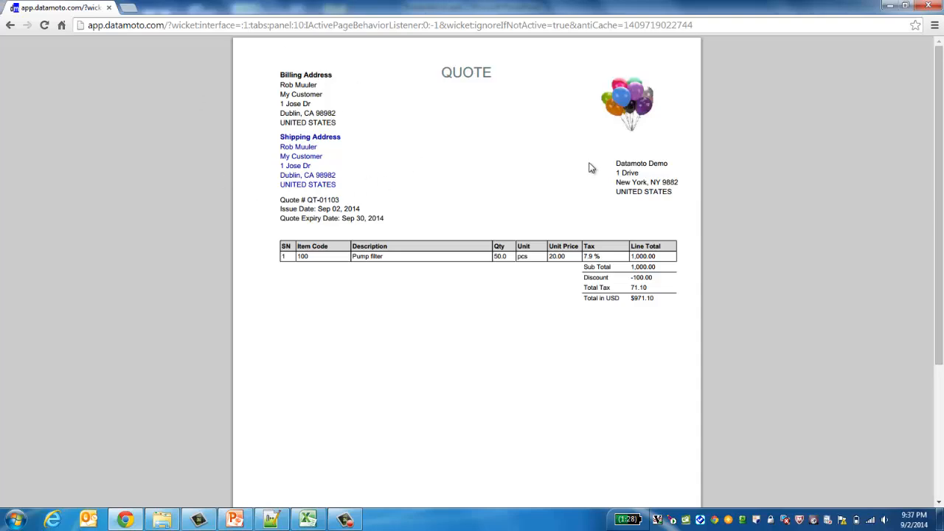
click(11, 26)
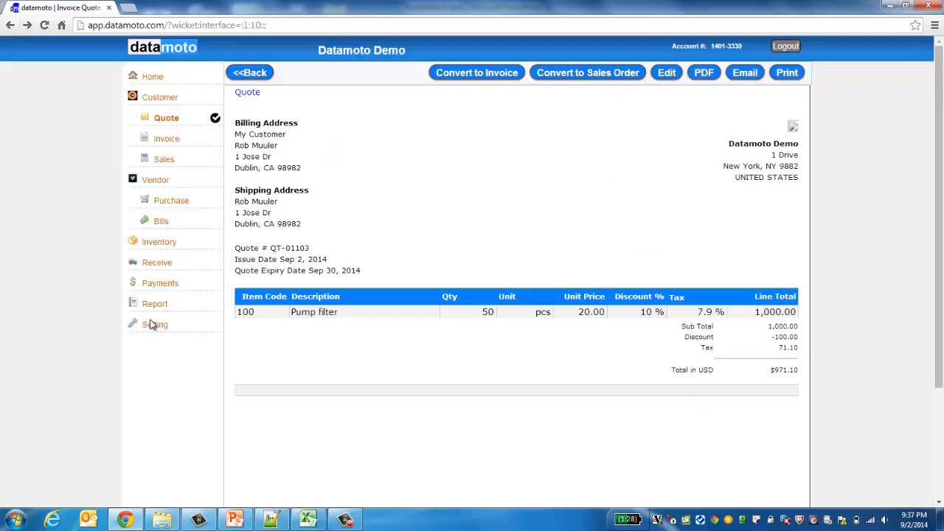
Step: In PDF template settings, choose the logo-left header layout for quotes, invoices and orders and save
click(154, 325)
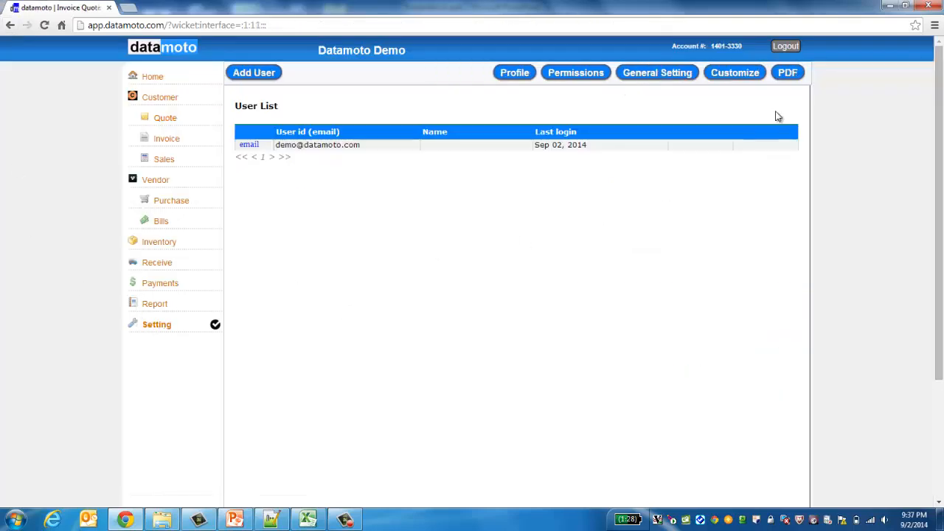
click(785, 74)
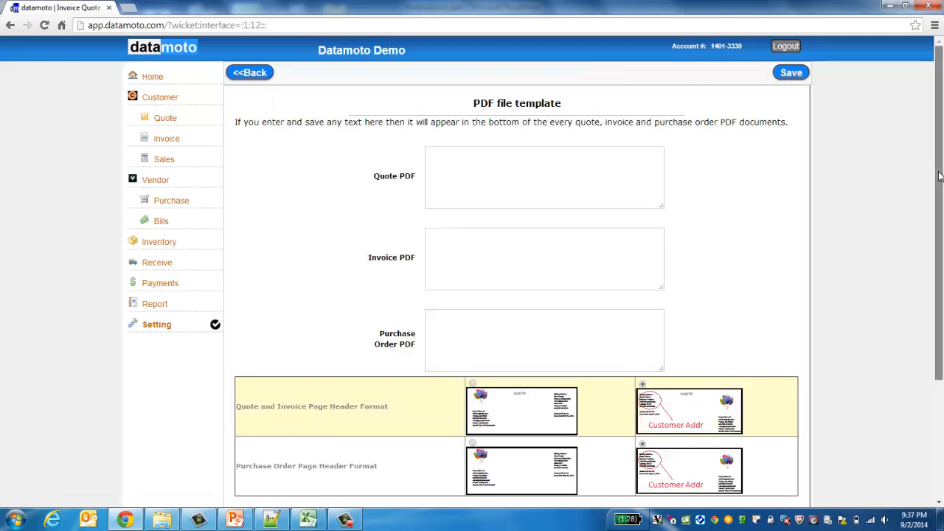
drag(940, 176, 931, 275)
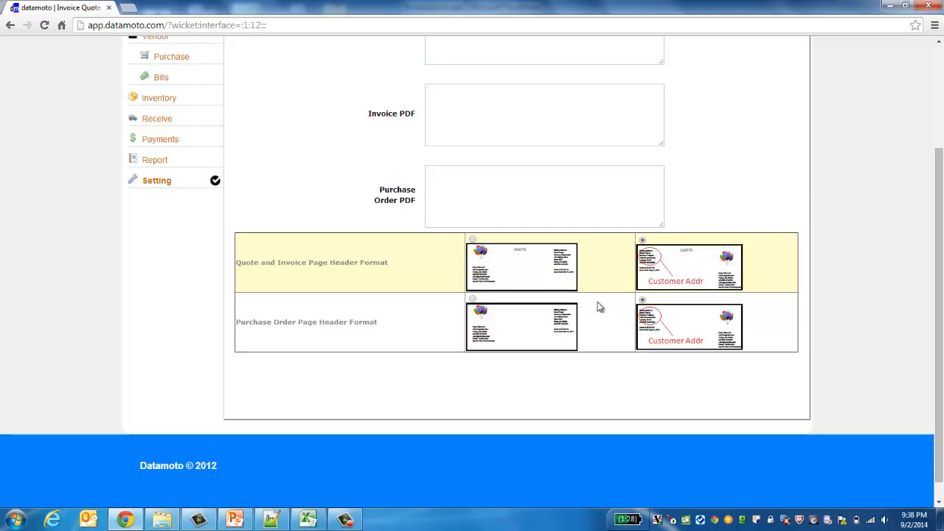
click(473, 239)
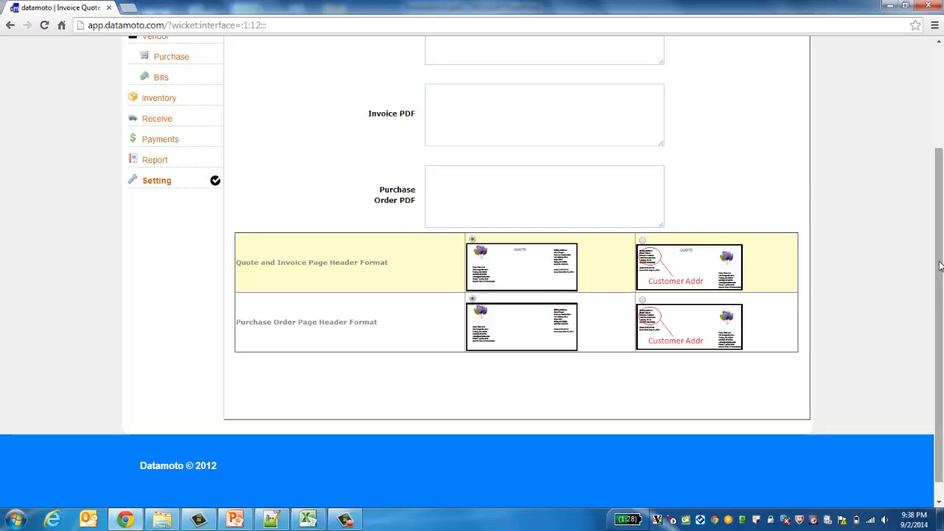
drag(940, 266, 938, 139)
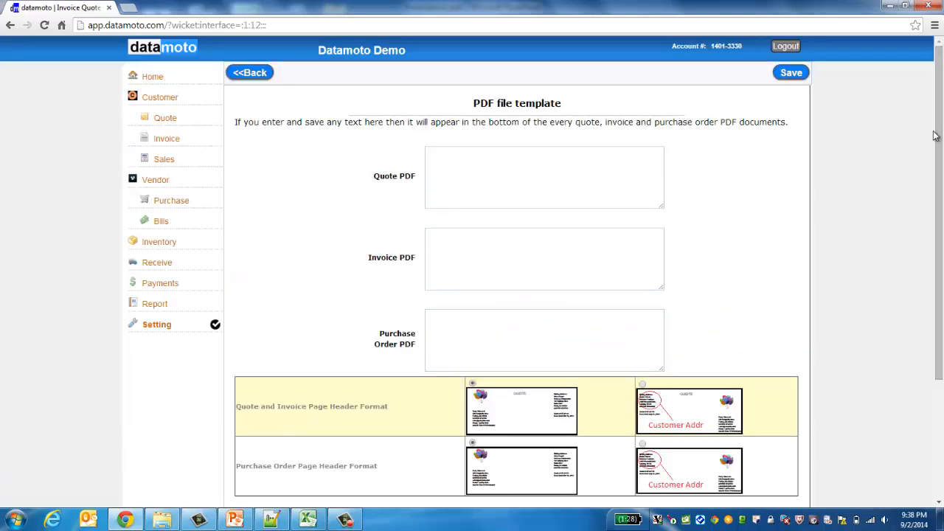
click(791, 72)
Step: Check the Quote and Invoice PDF footer fields and save the template settings again
click(495, 184)
click(466, 266)
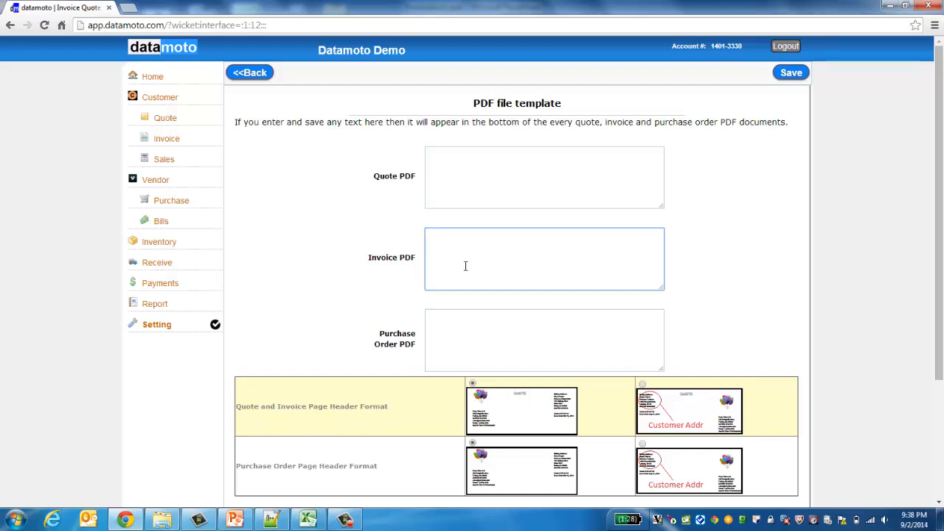
click(454, 158)
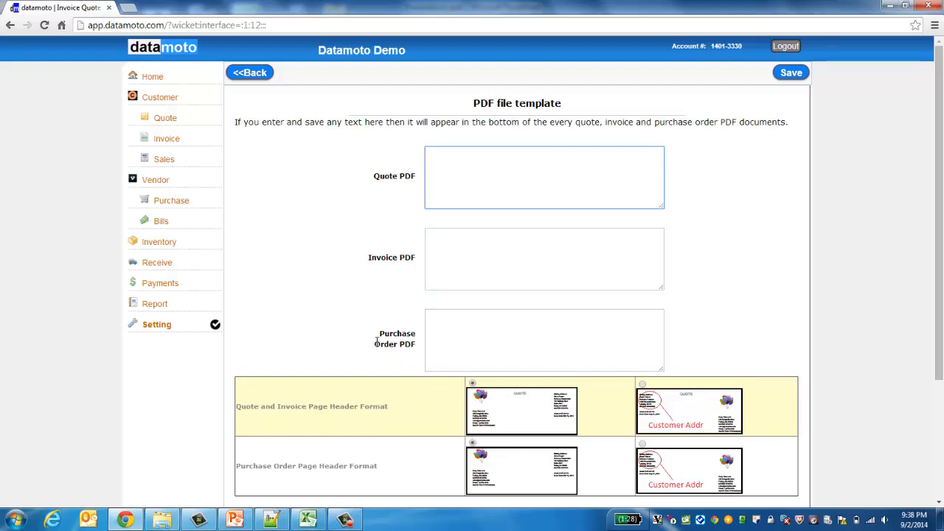
click(792, 73)
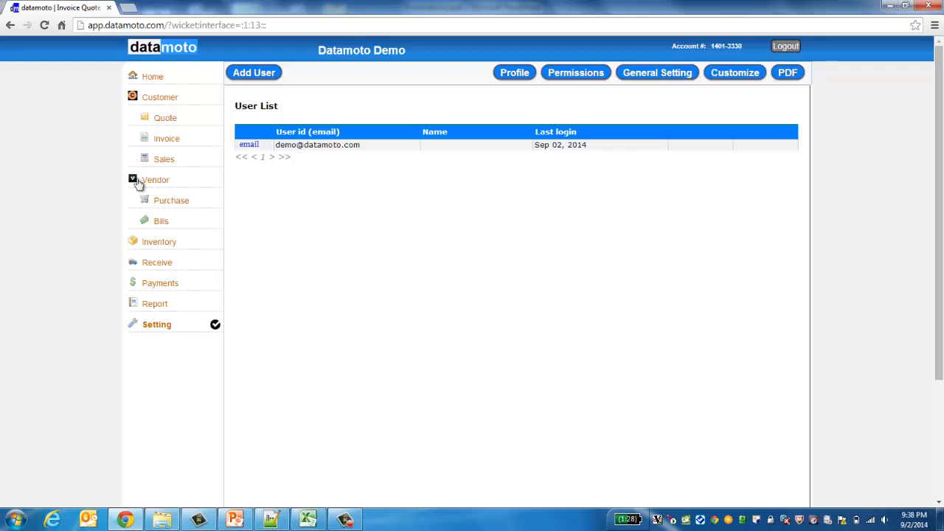
Step: Preview quote QT-01103's PDF to confirm the logo-left header, then return to the quote
click(165, 121)
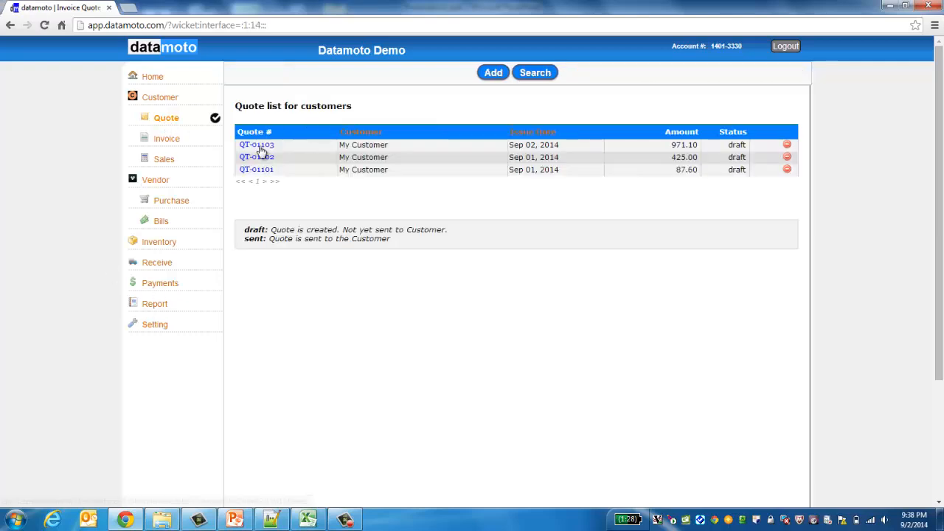
click(251, 144)
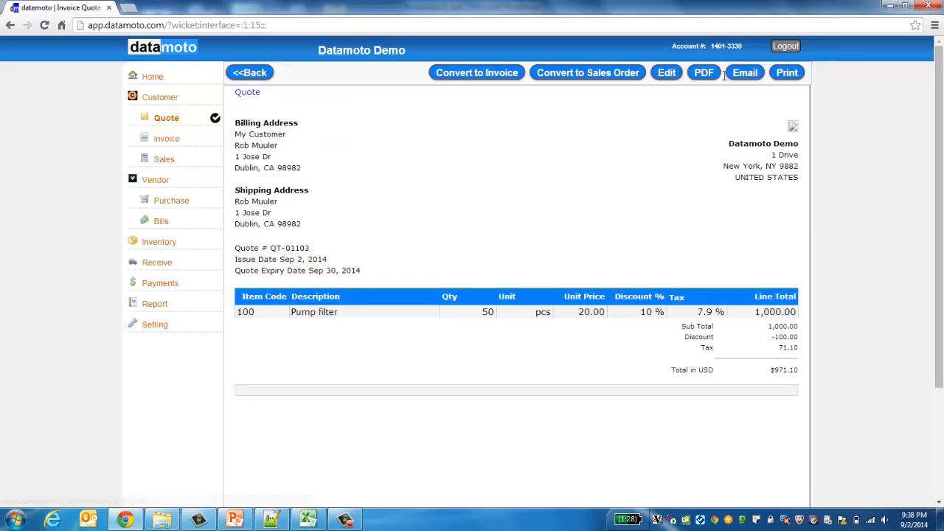
click(702, 73)
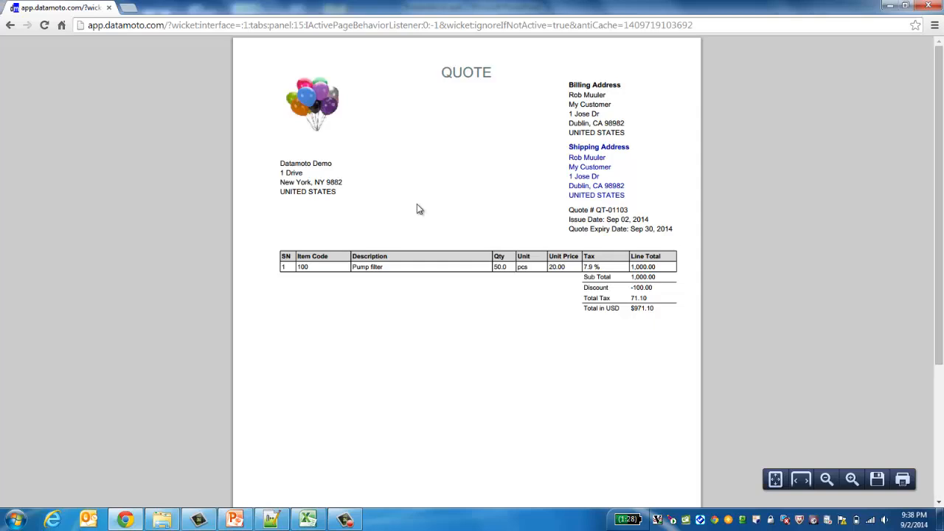
click(11, 26)
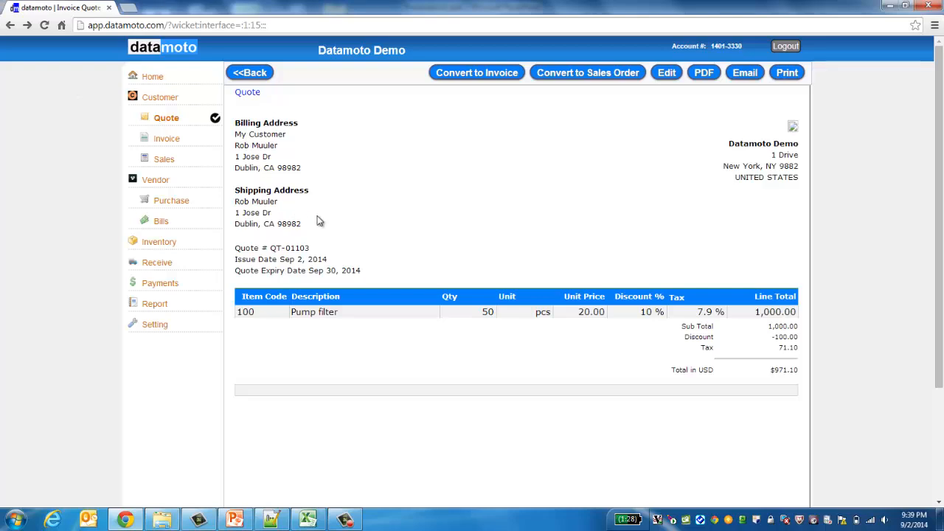
Step: Convert quote QT-01103 into invoice IN-01107 with its 50 pcs Pump filter line totalling 971.10
click(166, 120)
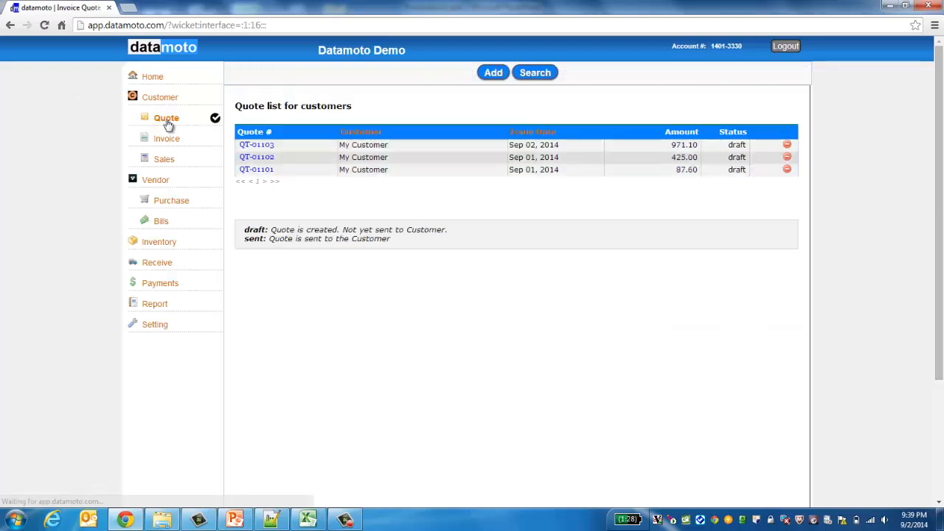
click(270, 146)
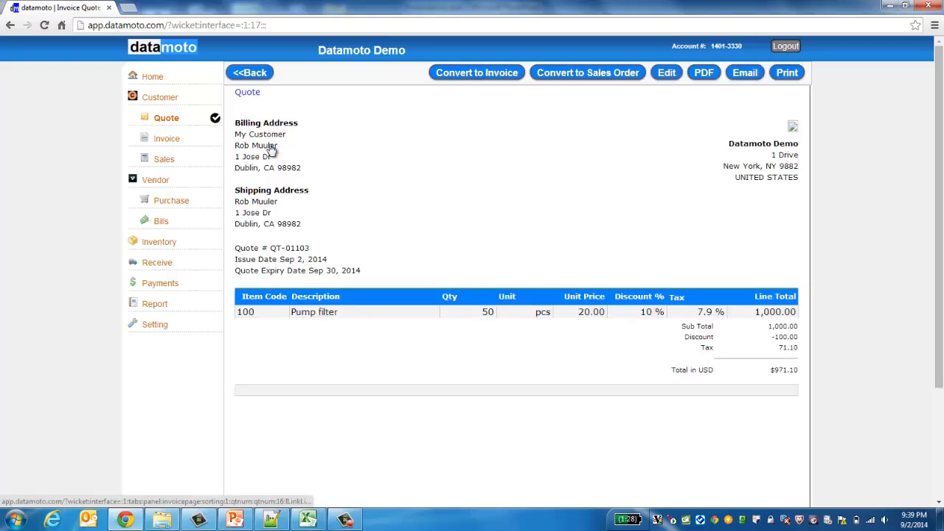
click(473, 75)
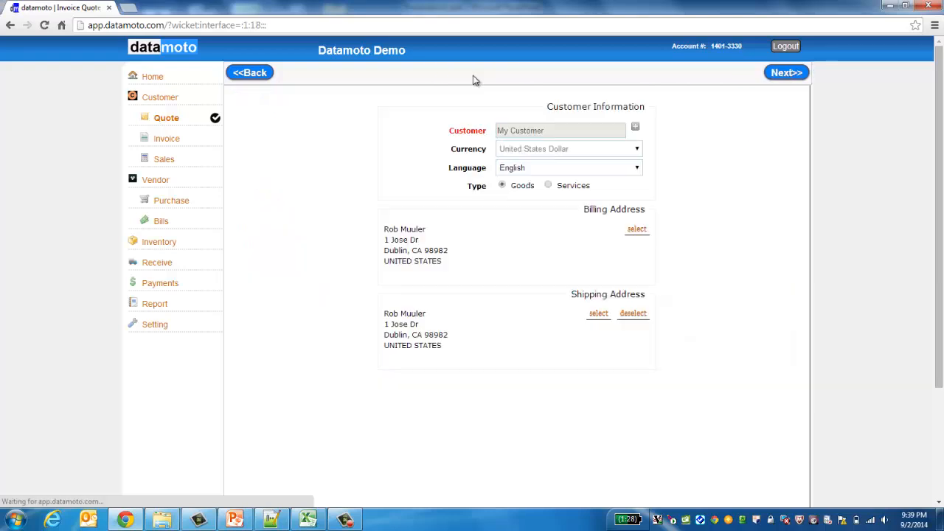
click(165, 140)
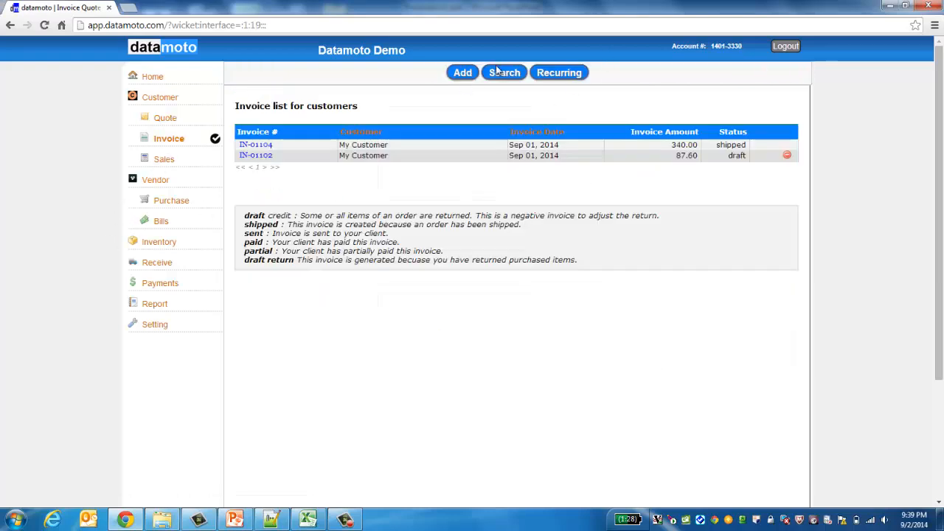
click(462, 74)
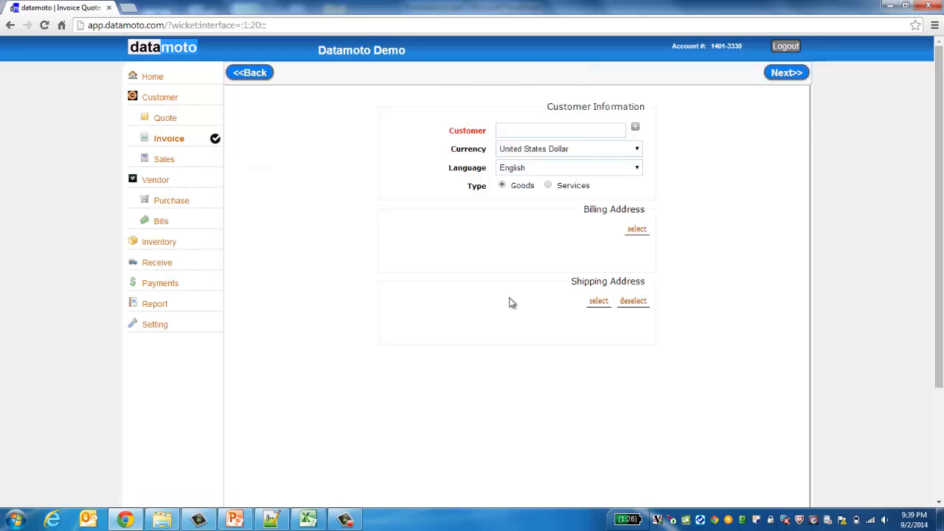
click(164, 119)
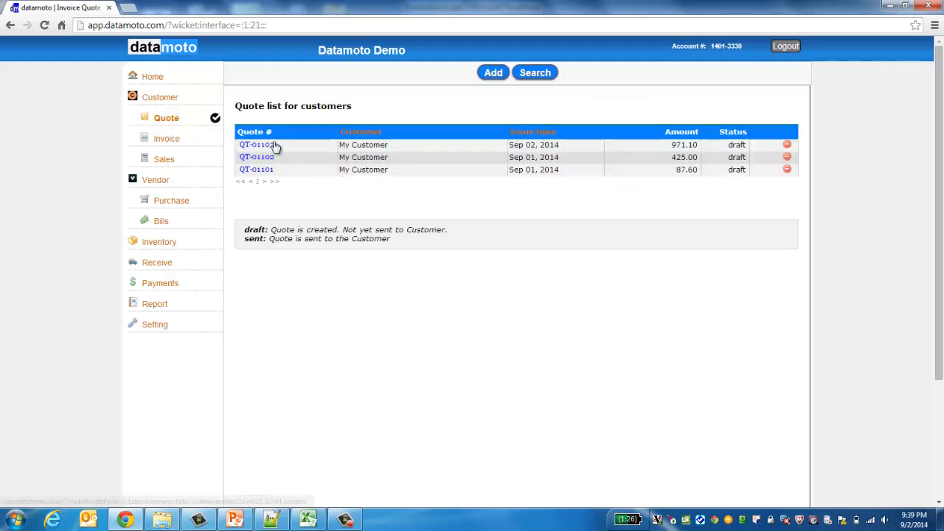
click(266, 147)
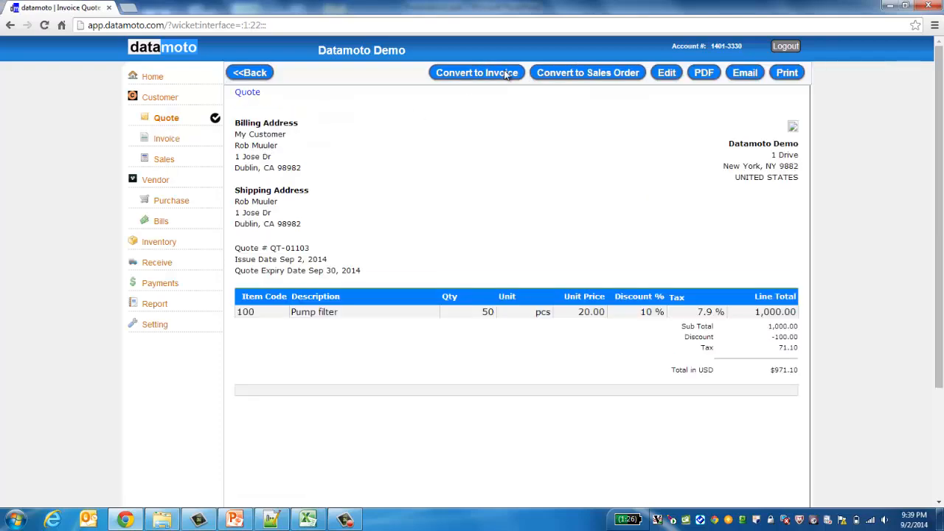
click(496, 75)
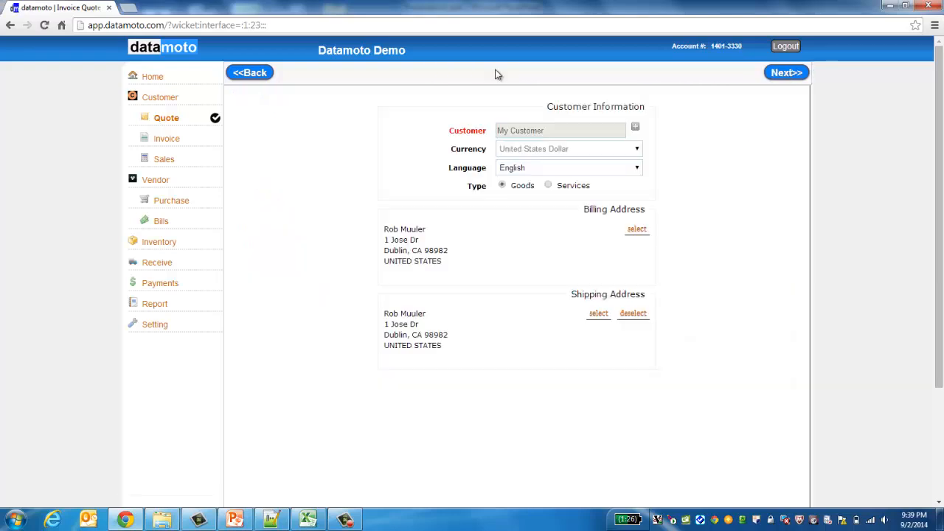
click(775, 75)
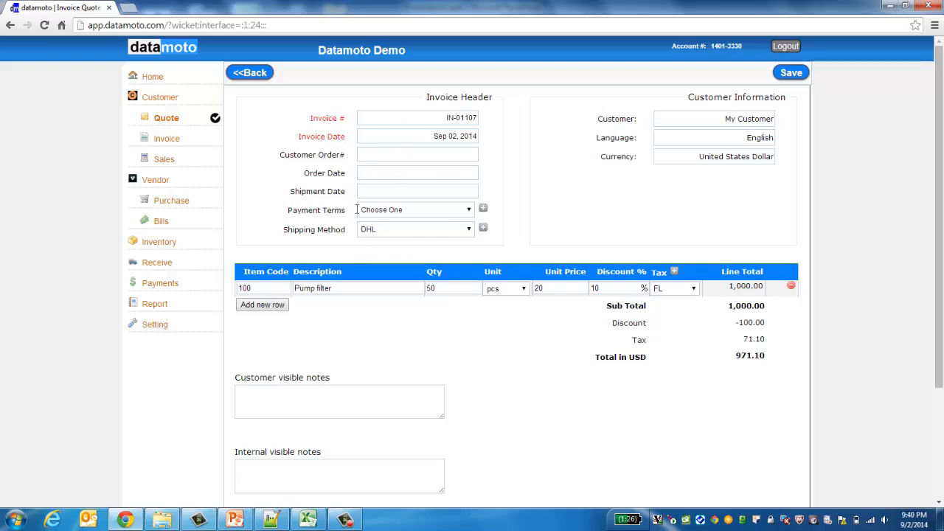
Step: Save invoice IN-01107 as a draft, review its PDF from the invoice list, and start its email
click(791, 73)
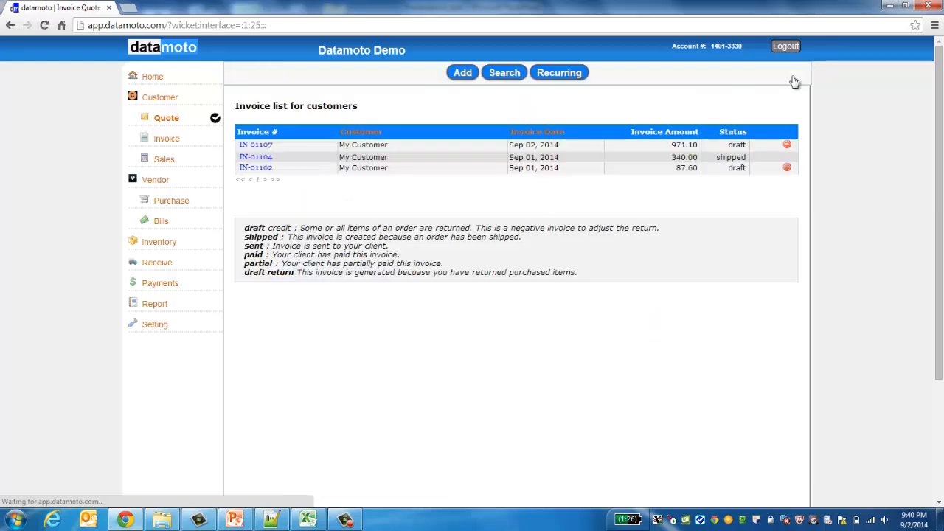
click(167, 139)
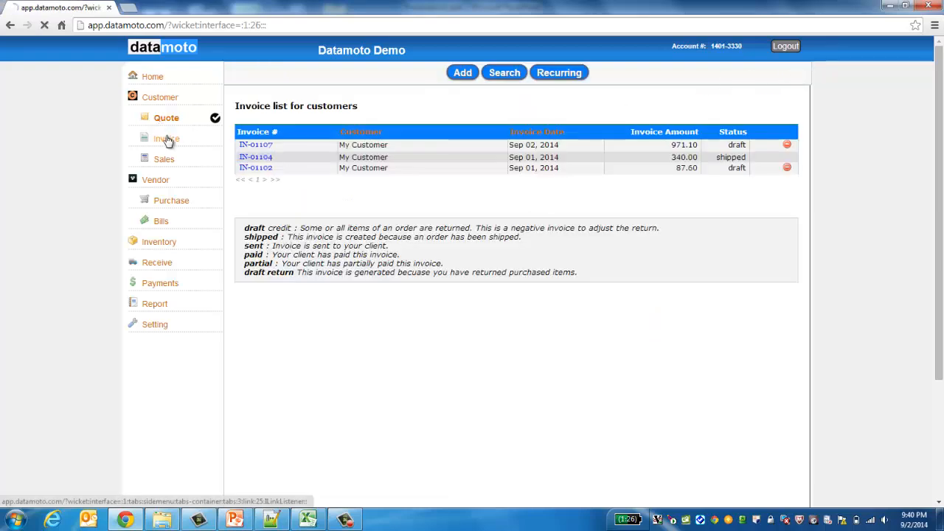
click(262, 146)
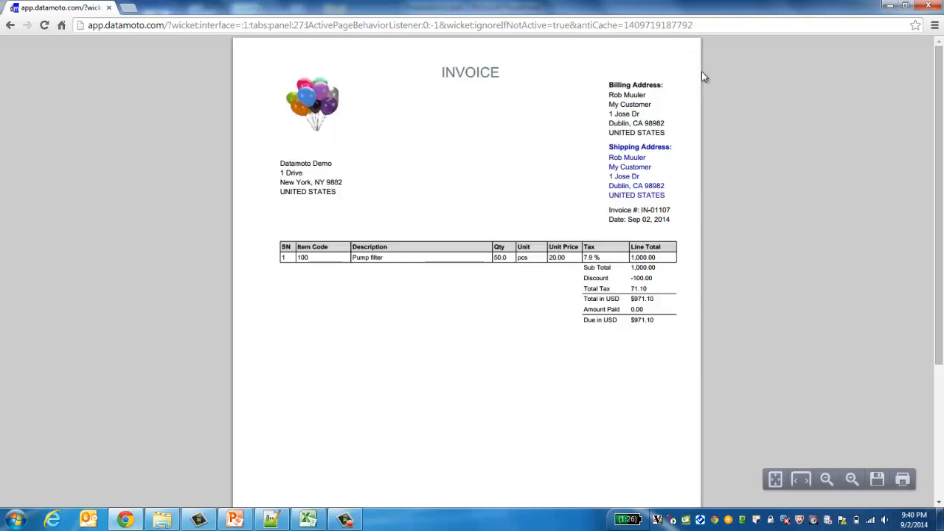
click(11, 25)
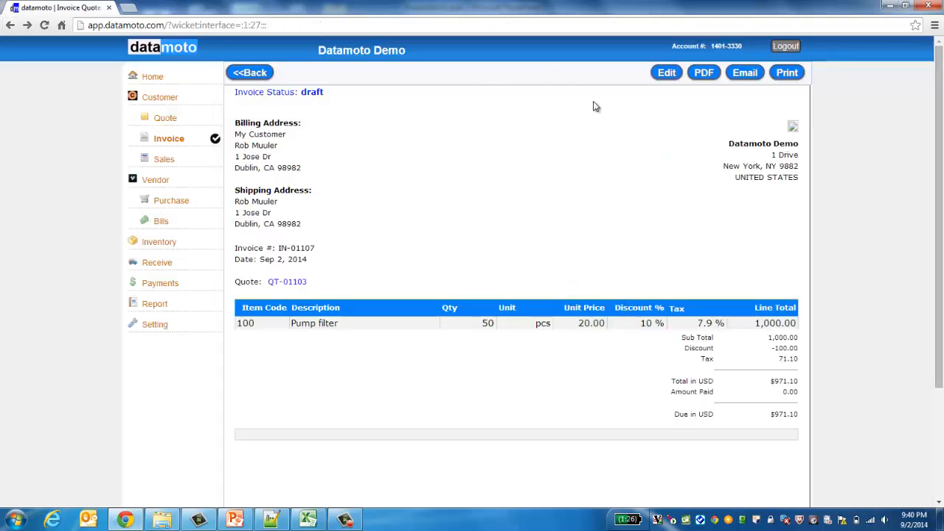
click(742, 74)
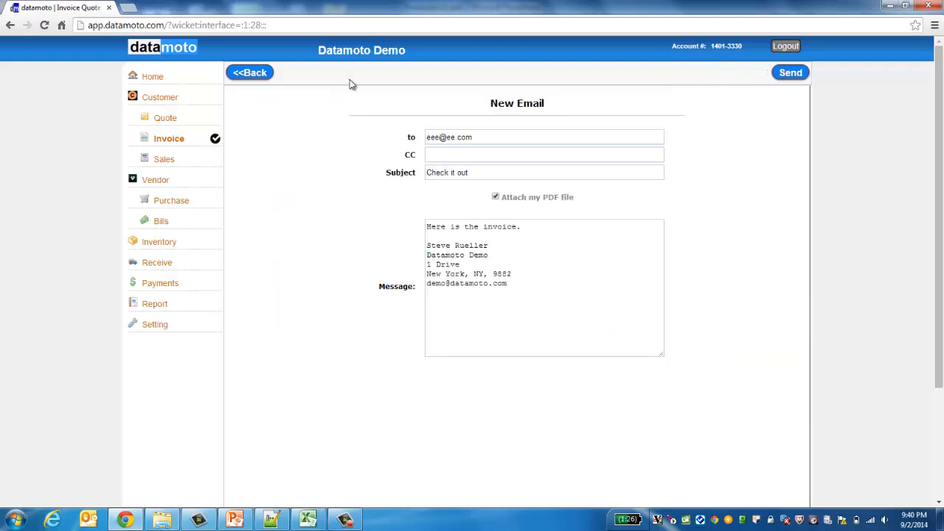
Step: Leave the New Email form and return to invoice IN-01107's detail page
click(251, 73)
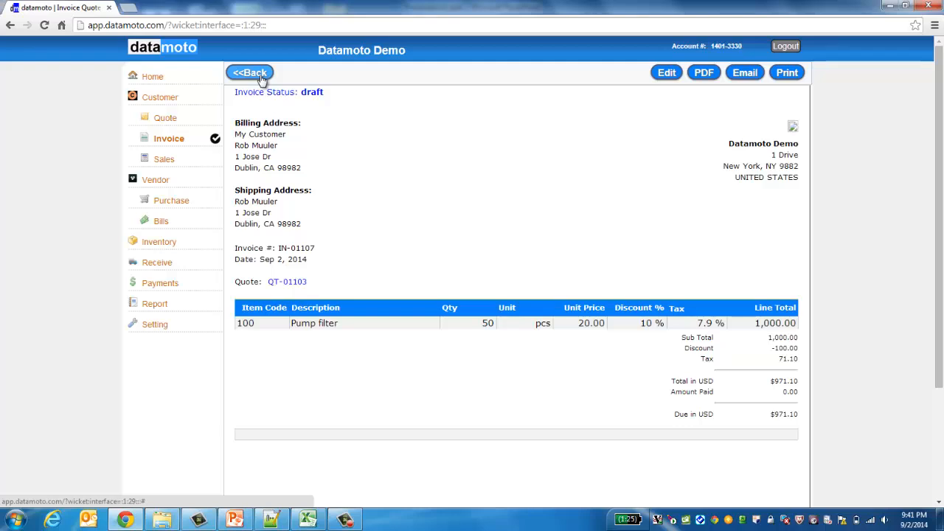
Step: Add a new Services invoice for My Customer and continue to its task rows
click(161, 122)
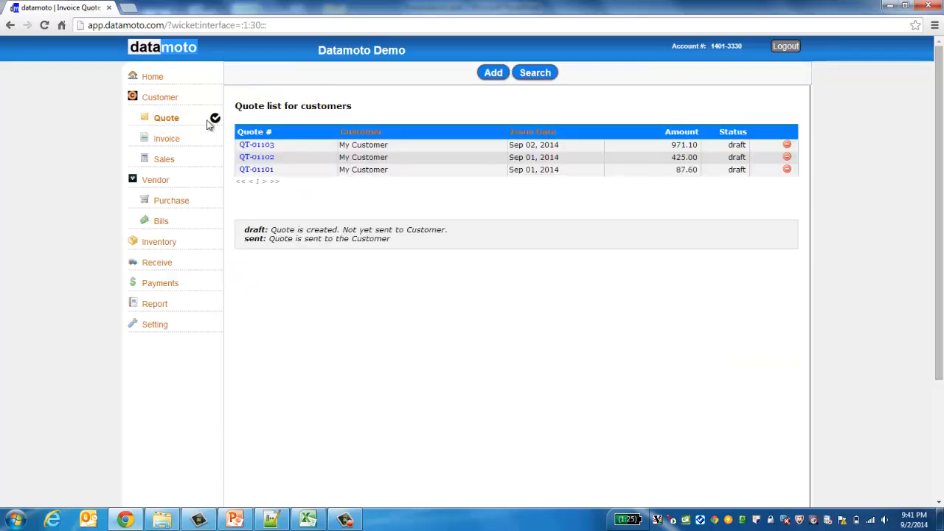
click(166, 140)
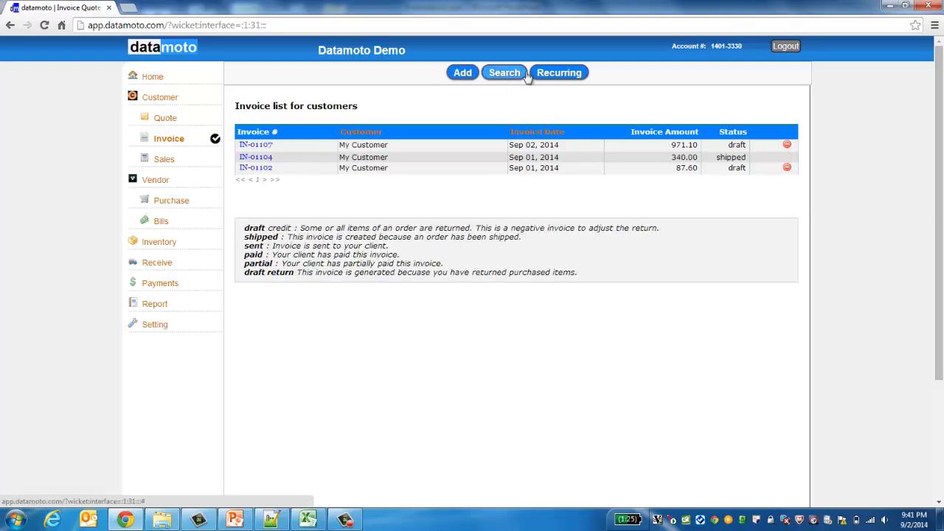
click(465, 75)
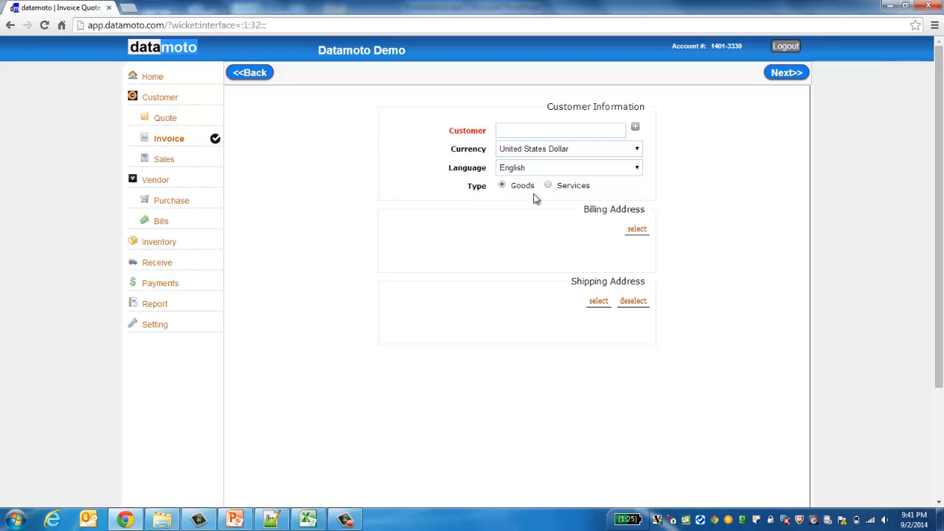
click(549, 187)
click(563, 128)
text(*)
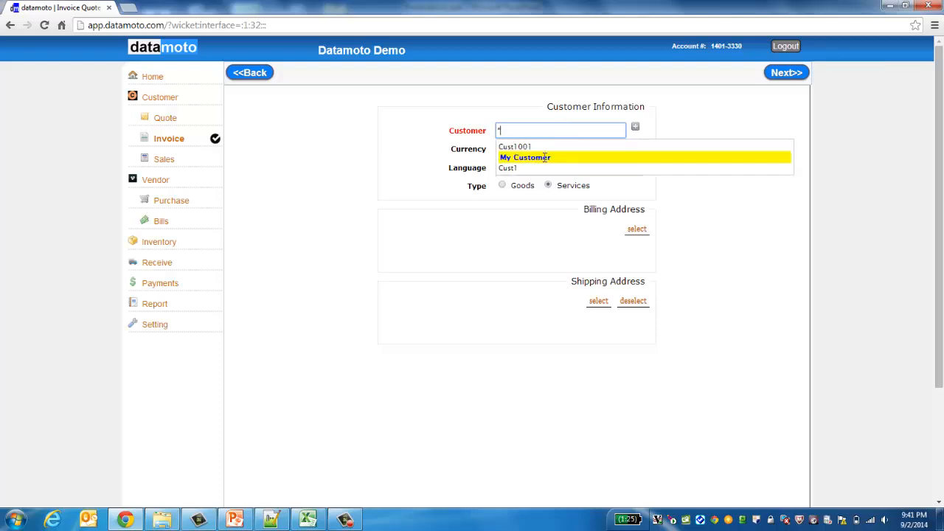
click(545, 158)
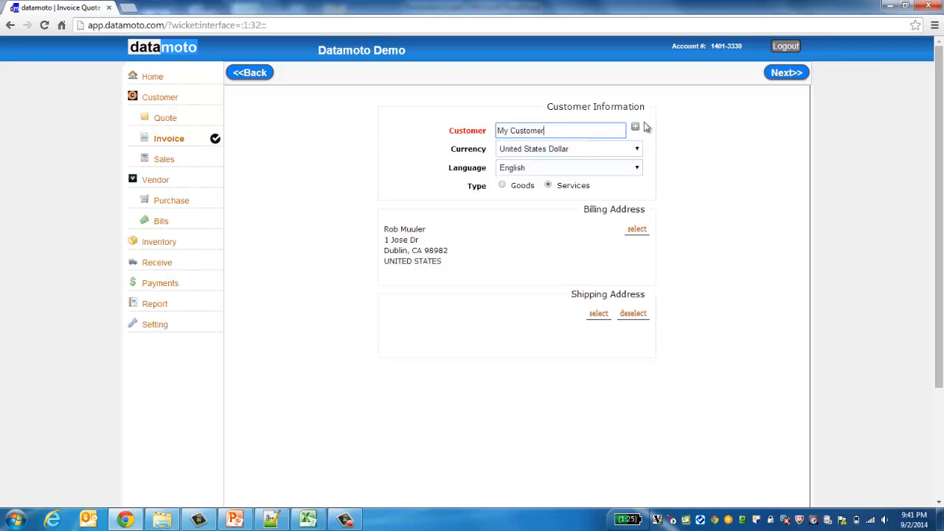
click(785, 72)
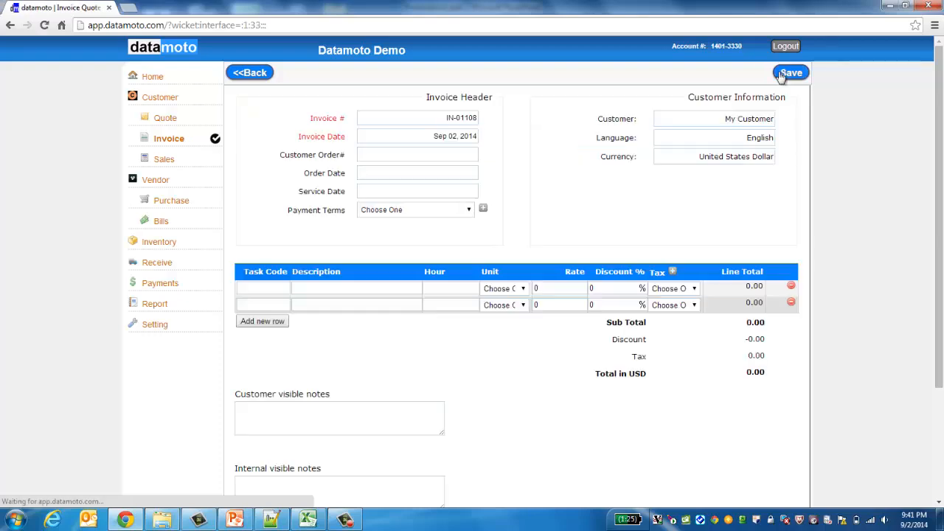
Step: Step through the first task row's description, hours, unit and rate fields
click(340, 288)
click(457, 289)
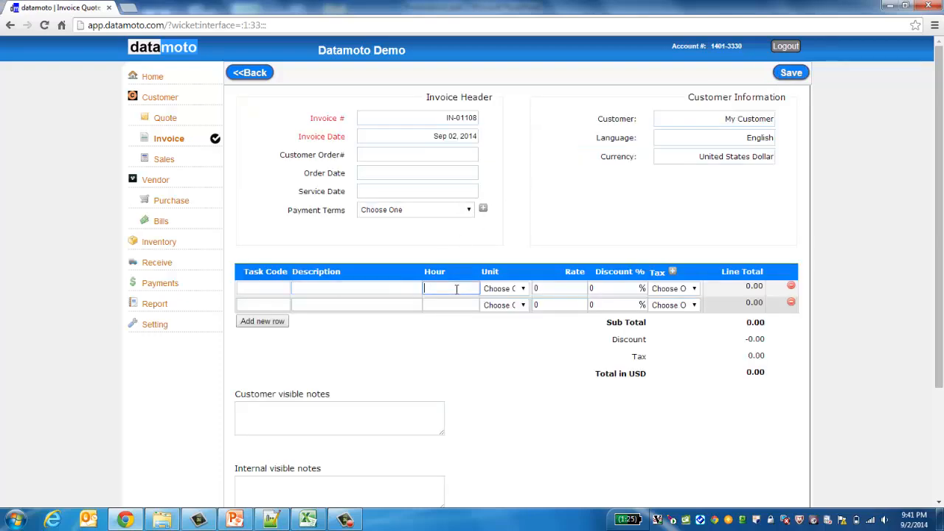
click(523, 288)
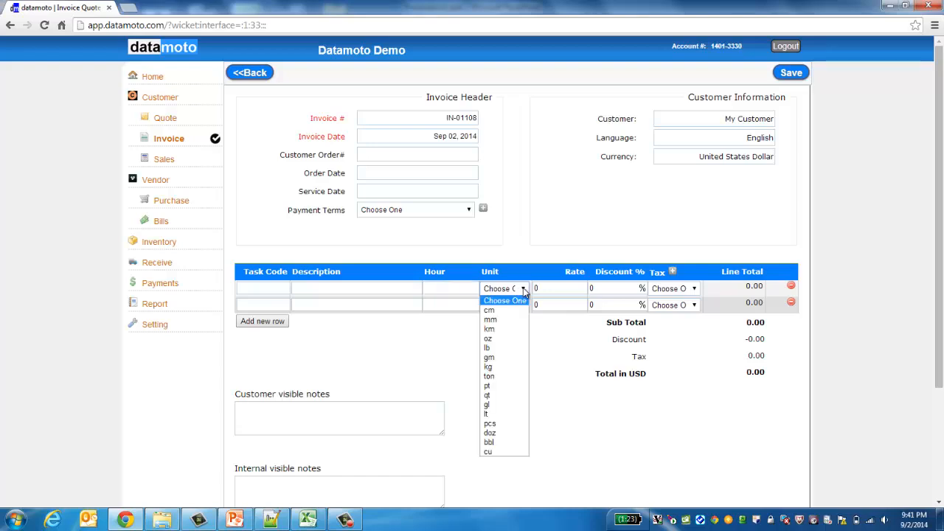
click(524, 292)
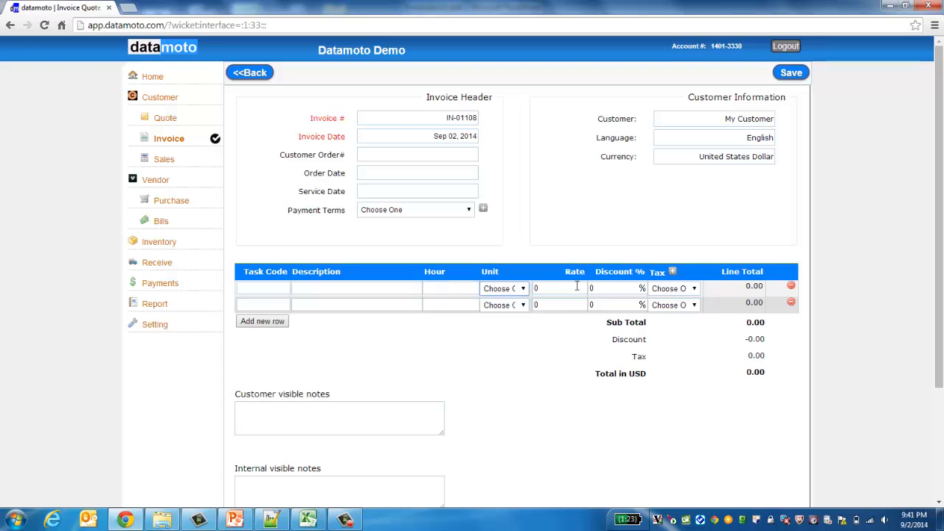
click(577, 288)
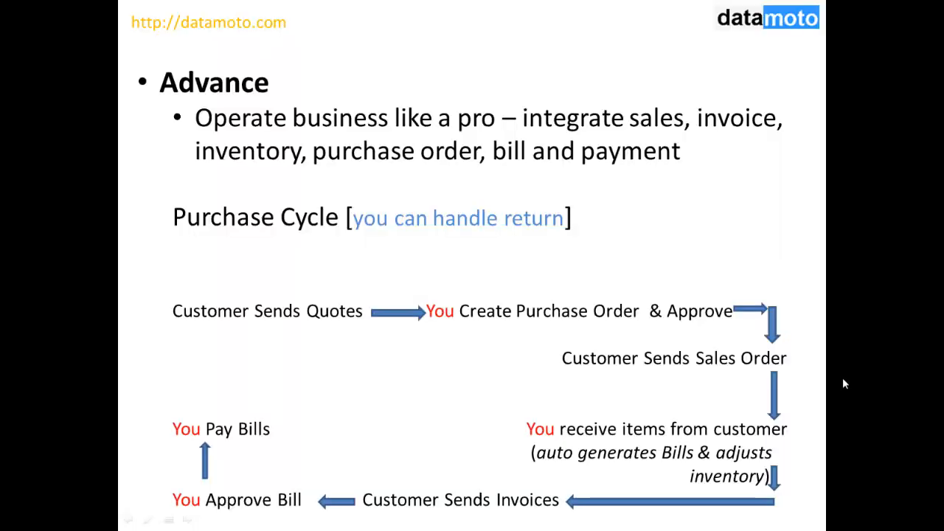
Step: Move the slideshow from the Purchase Cycle slide to the Sales Cycle slide
key(Left)
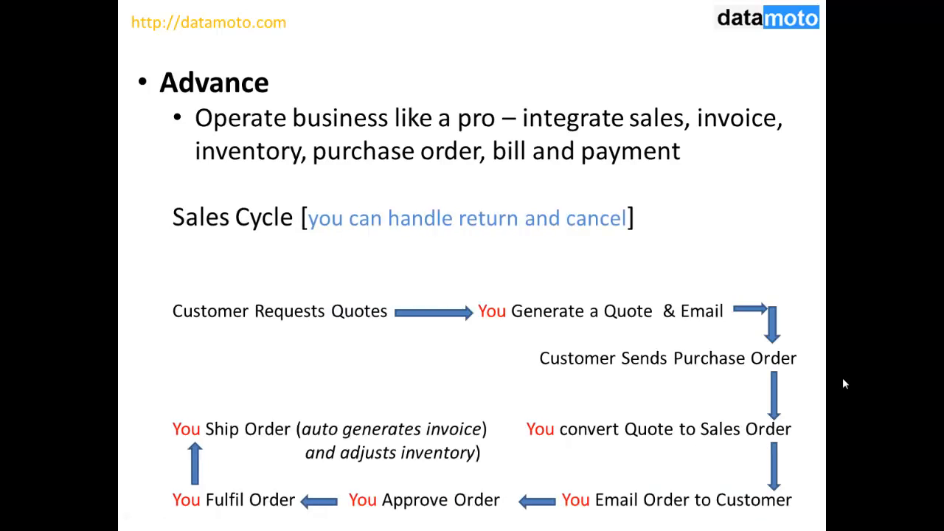
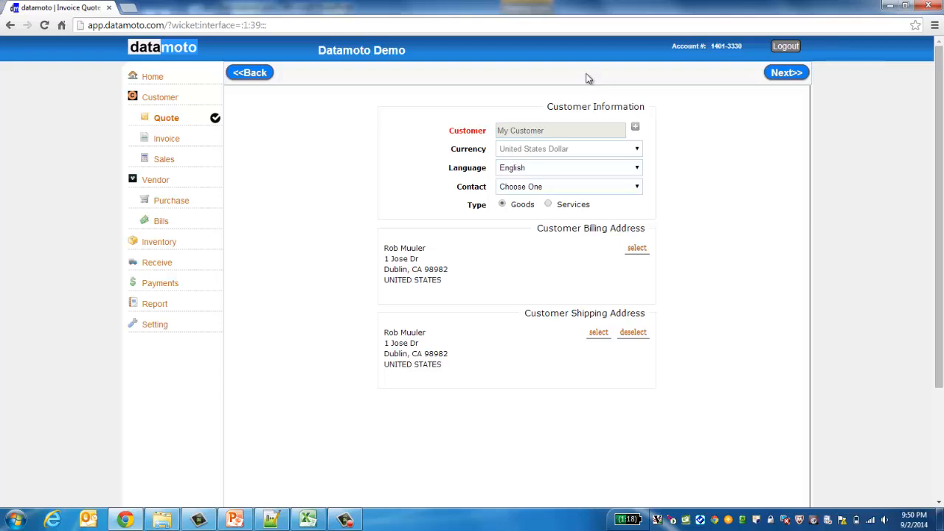
Step: Move to the order details and fill the customer's order number from the autocomplete suggestion
click(783, 76)
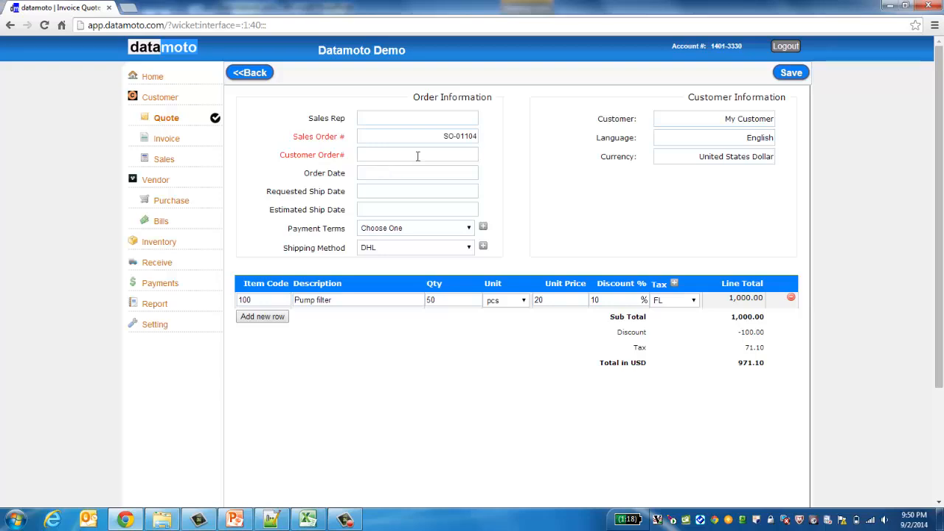
click(417, 156)
text(98)
key(BackSpace)
key(BackSpace)
text(8989898)
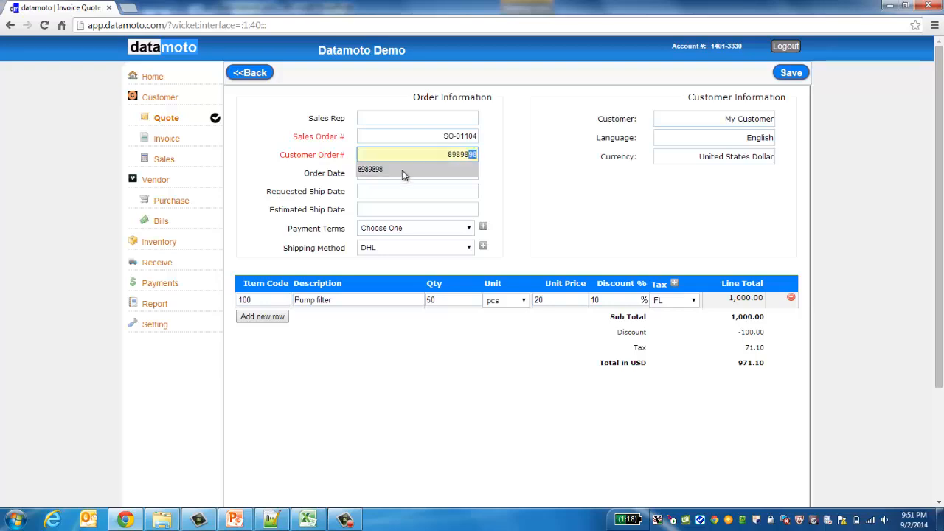
click(404, 175)
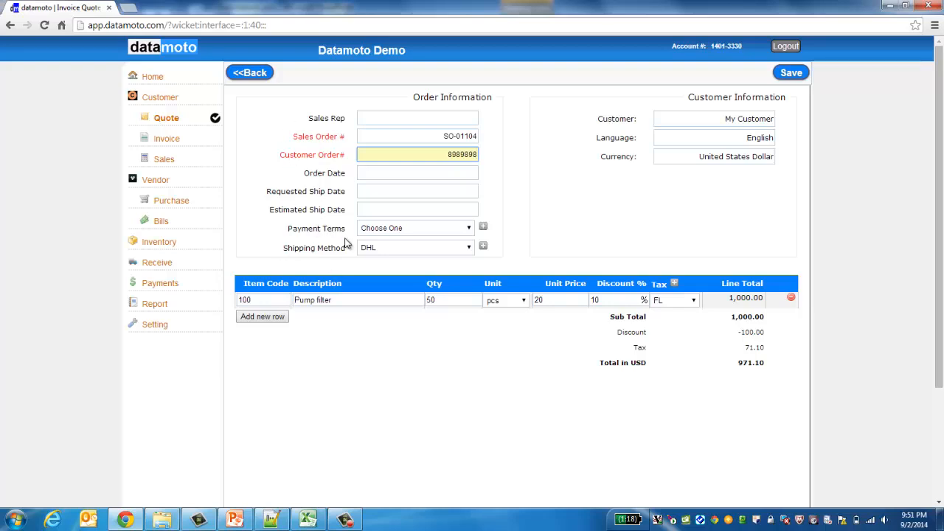
Step: Set payment terms to Credit card and save the sales order
click(470, 230)
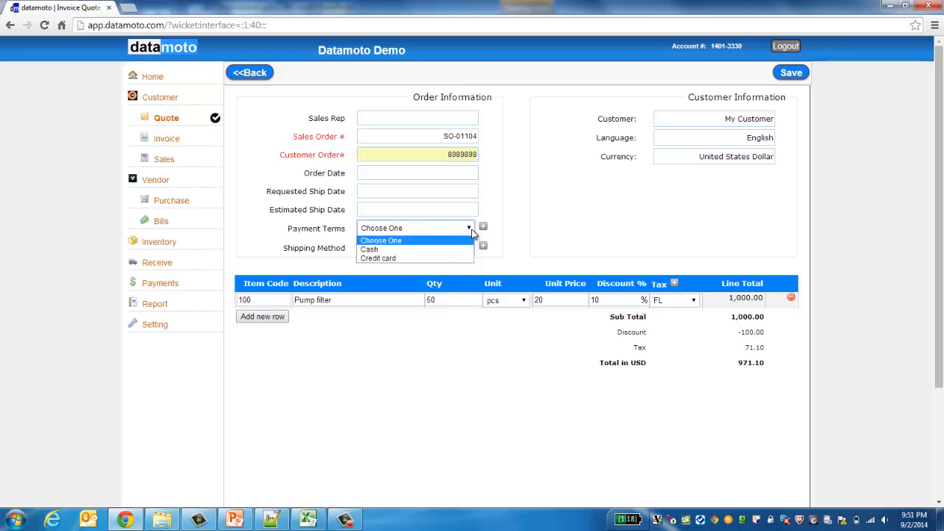
click(390, 257)
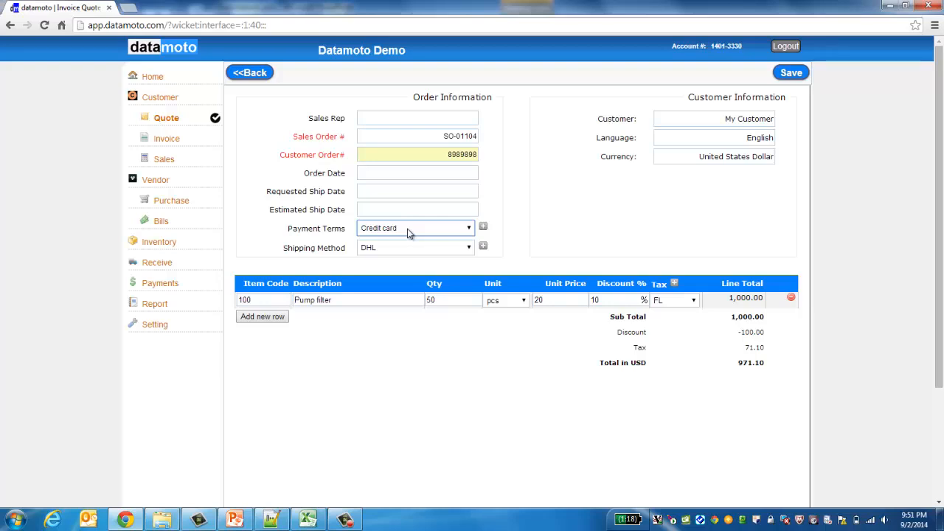
click(795, 76)
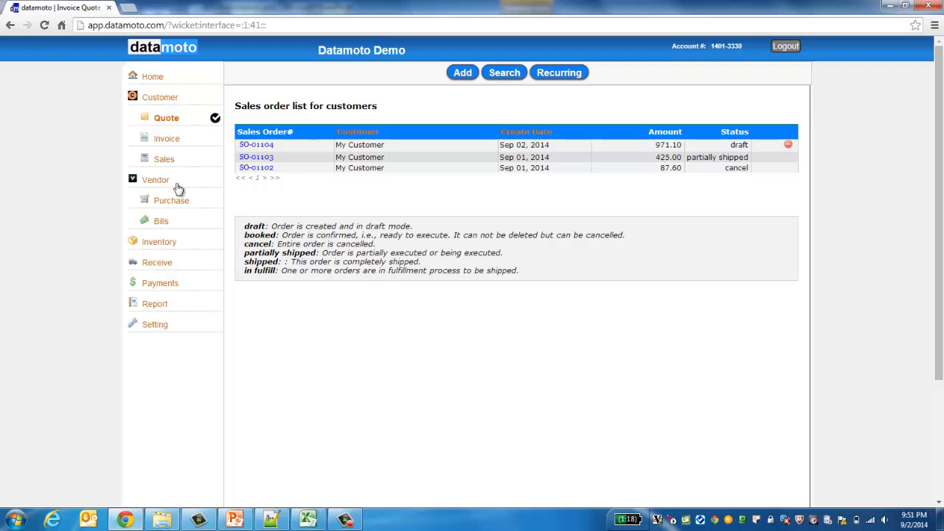
Step: Open the 971.10 draft sales order from the Sales list
click(164, 159)
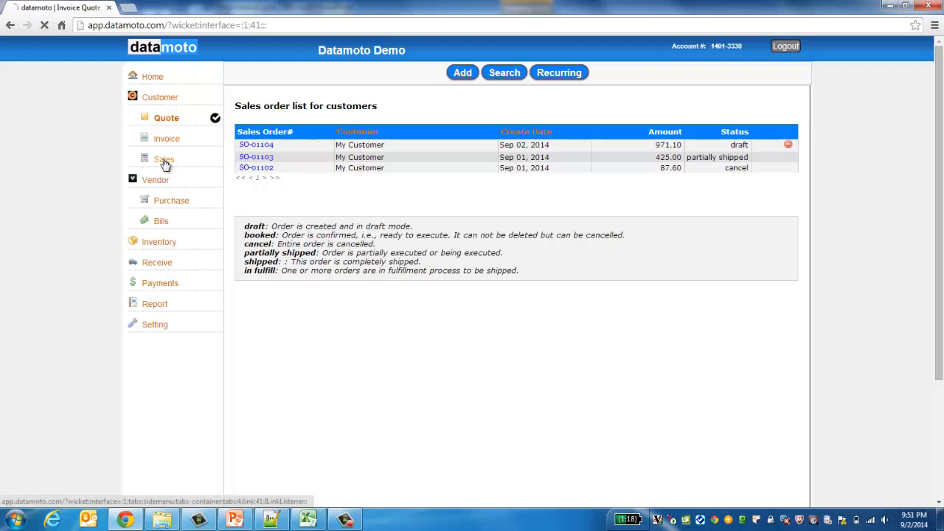
click(247, 146)
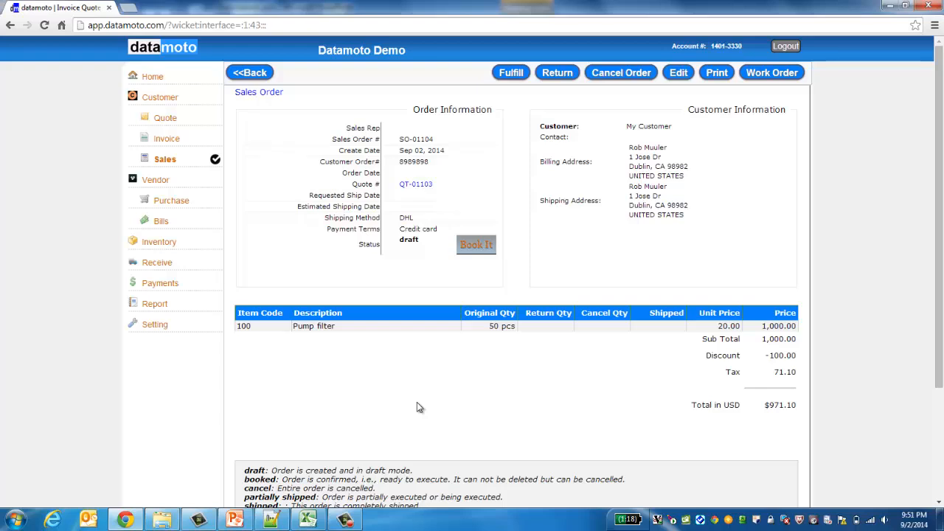
click(159, 159)
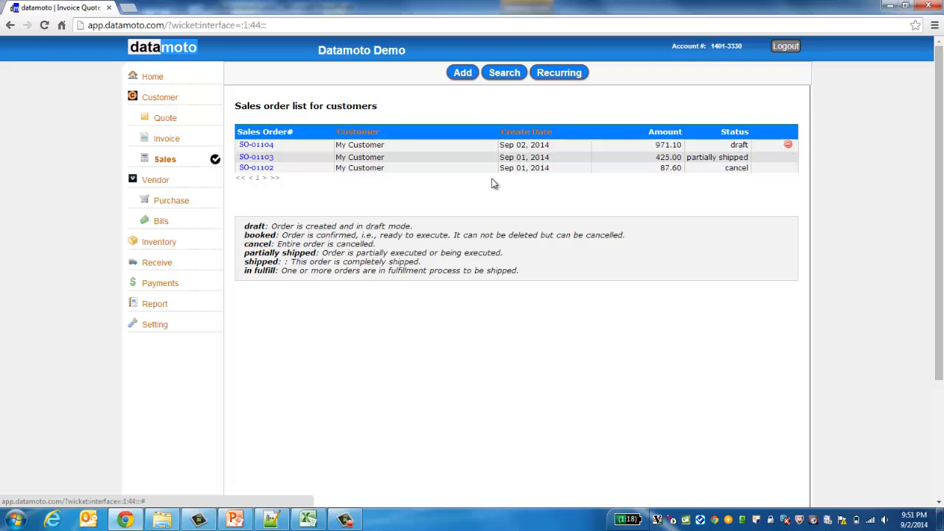
click(252, 144)
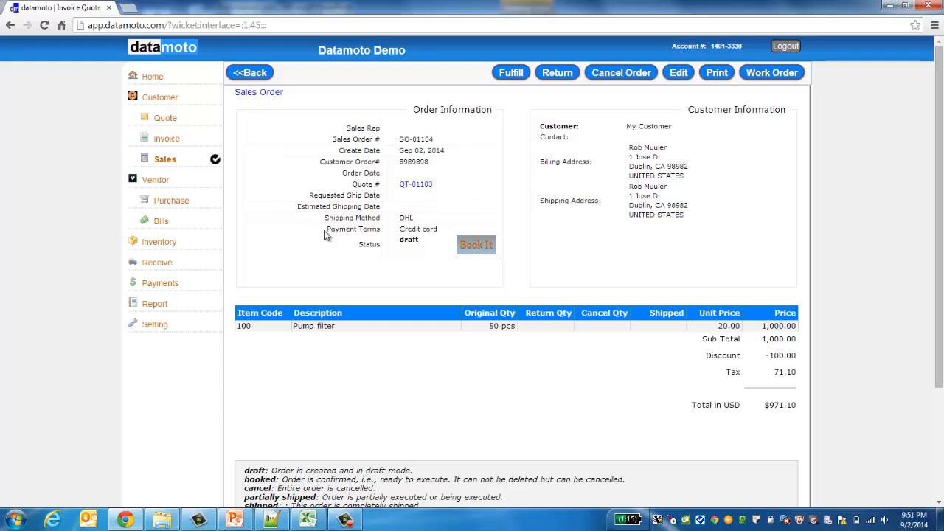
Step: Book the 971.10 draft order and reopen it from the Sales list to view its details
click(465, 249)
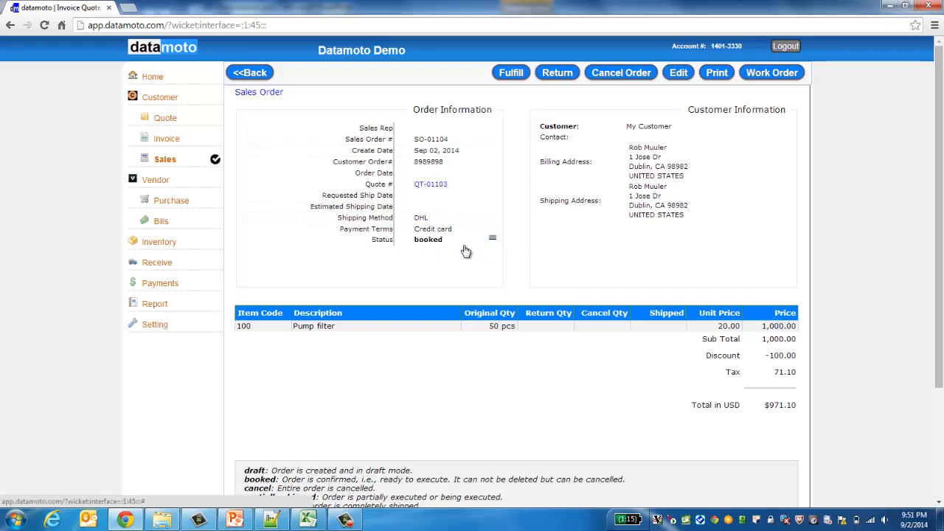
click(161, 161)
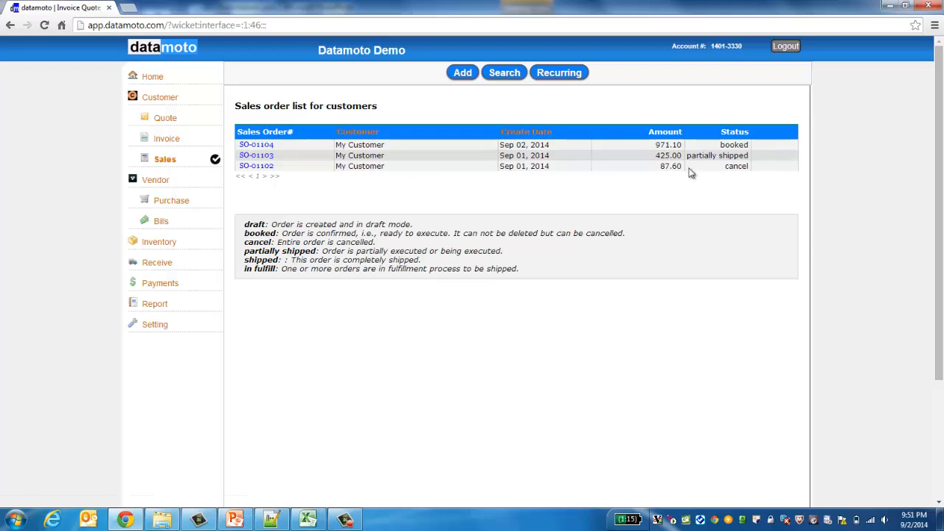
click(265, 148)
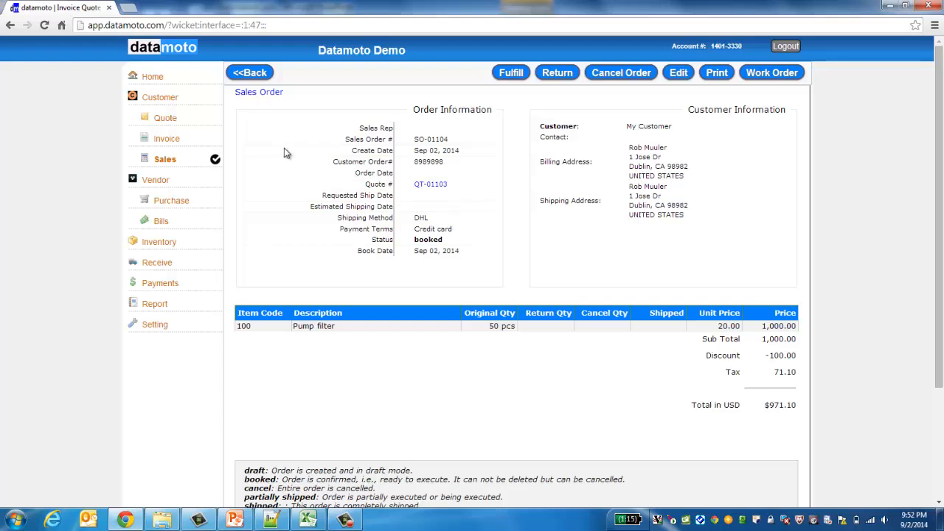
right_click(287, 152)
click(322, 391)
click(773, 77)
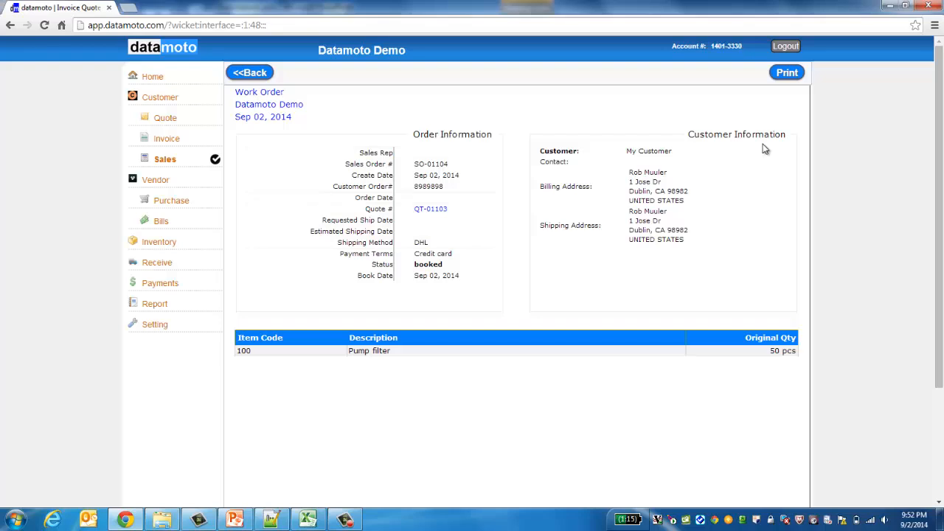
click(251, 73)
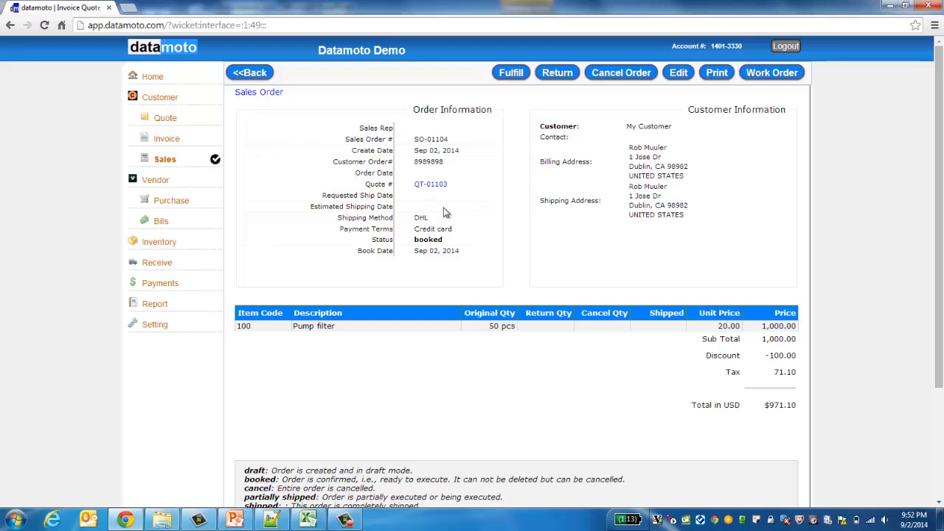
Step: Start fulfilling the order and review the remaining quantities: Pump filter 50, Pipe Filter 10
click(512, 73)
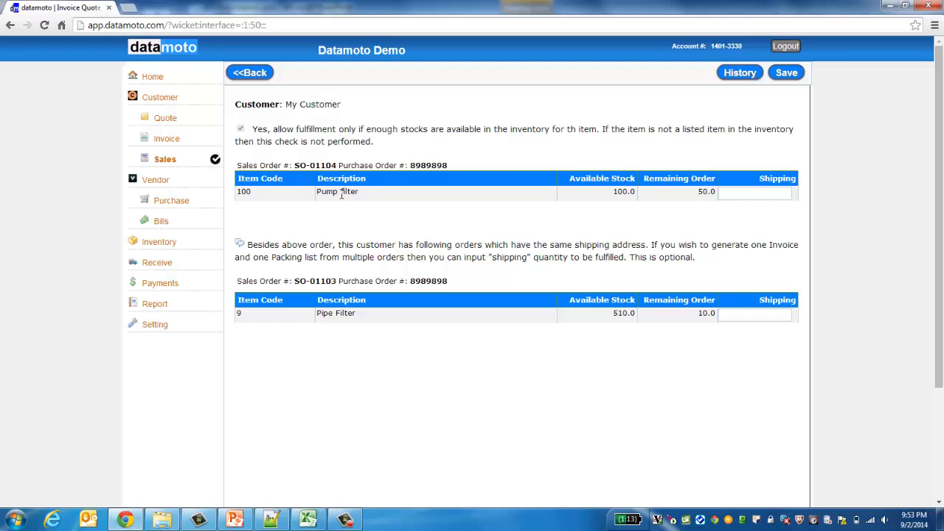
double_click(702, 191)
click(371, 279)
double_click(621, 315)
click(610, 360)
double_click(701, 313)
Step: Ship 50 Pump filter and 10 Pipe Filter, and save the packing list
click(736, 195)
text(50)
click(728, 314)
text(10)
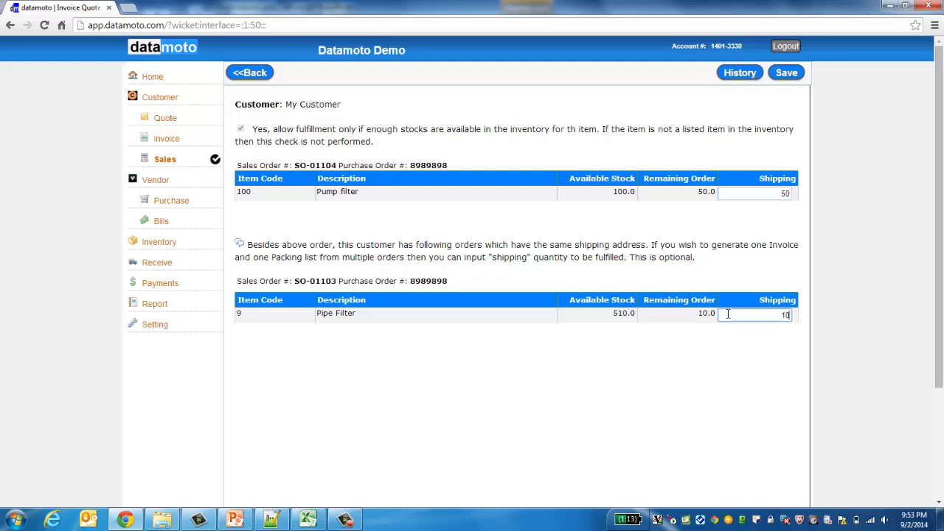
click(653, 417)
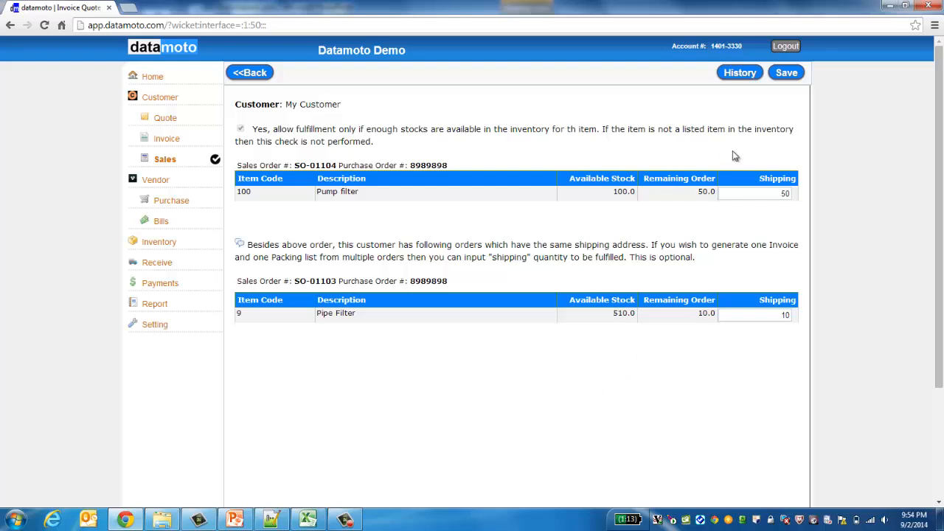
click(788, 73)
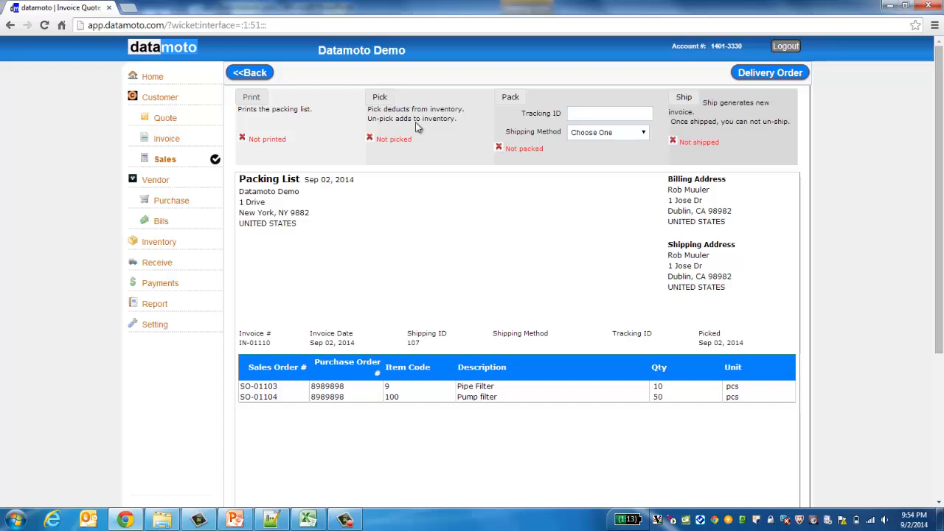
Step: Pick the packing list items, choose DHL as shipping method, and enter the tracking ID
click(383, 104)
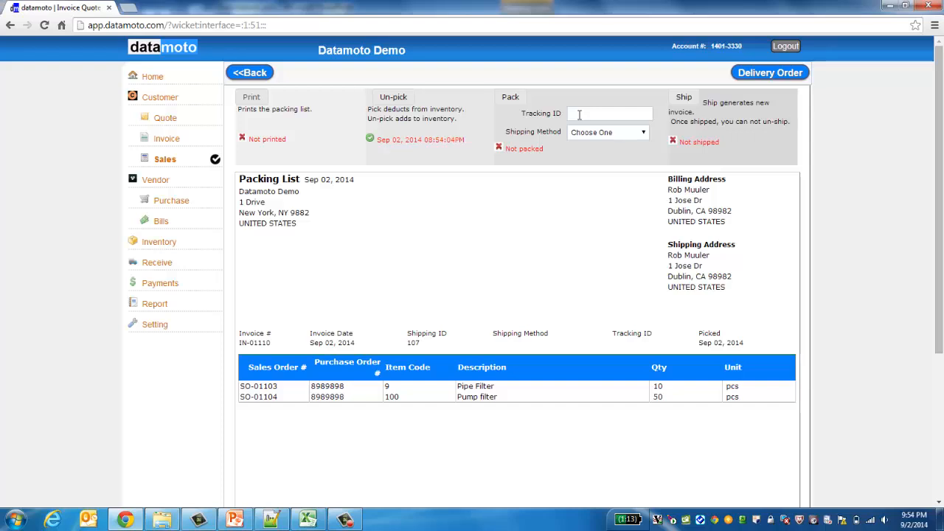
click(642, 134)
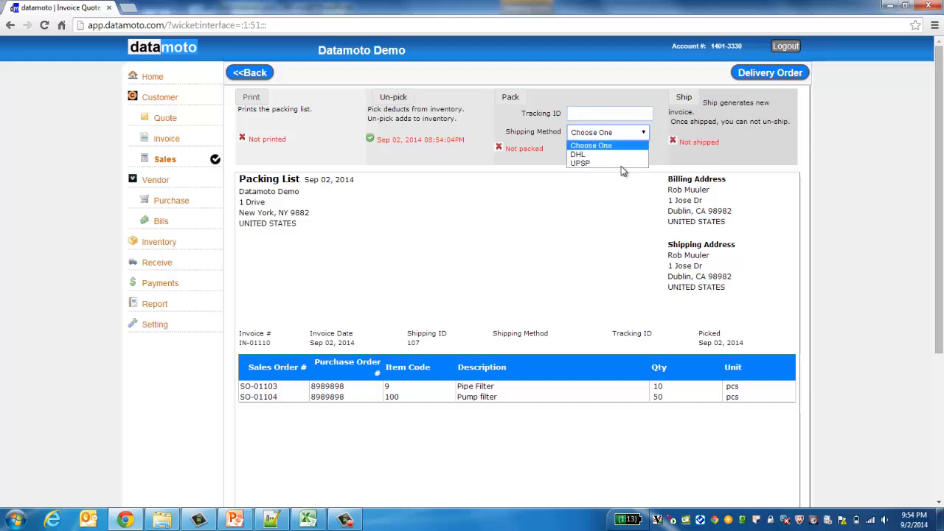
click(618, 154)
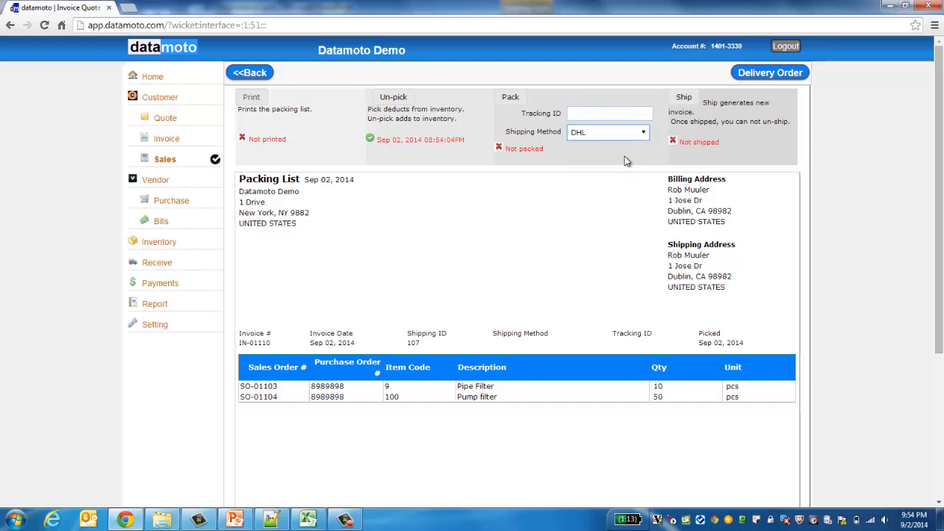
click(623, 113)
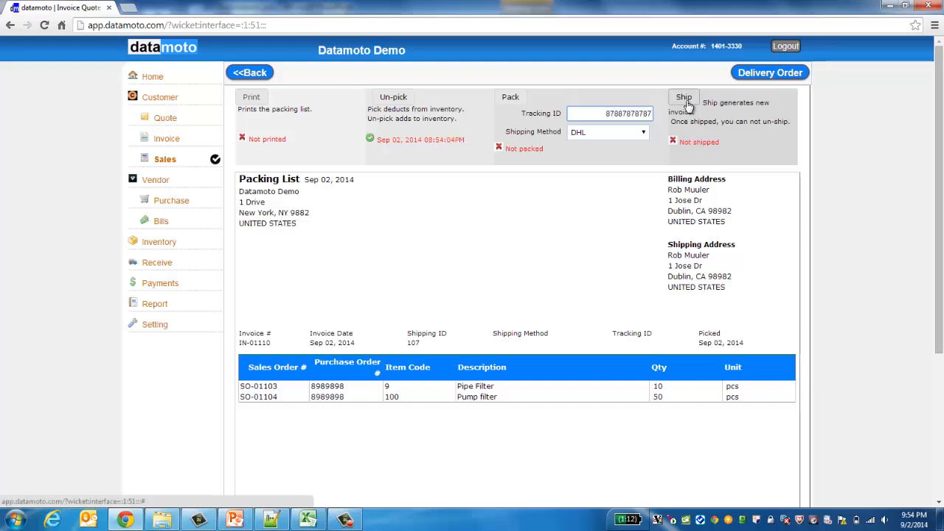
Step: Pack and ship the items, then view invoice IN-01110 (1,056.10) in the customer invoice list
click(686, 102)
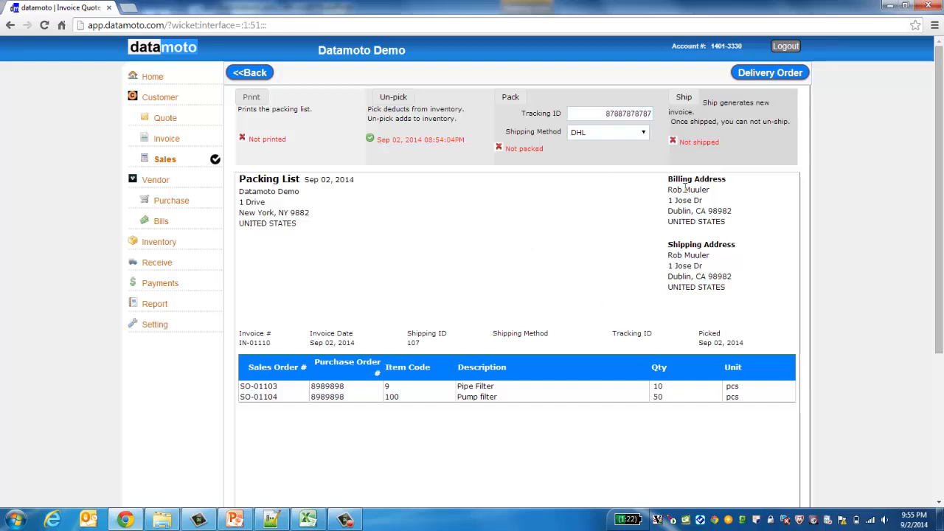
click(684, 99)
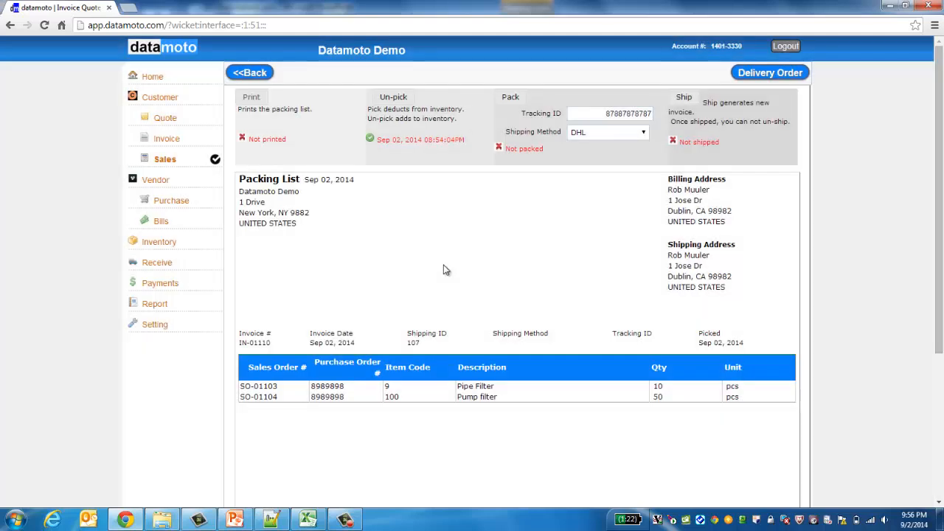
click(514, 99)
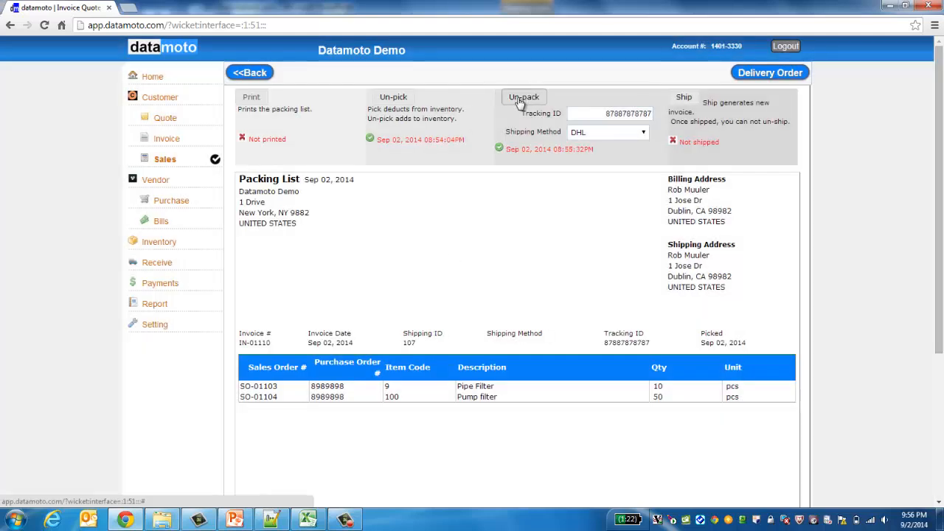
click(683, 100)
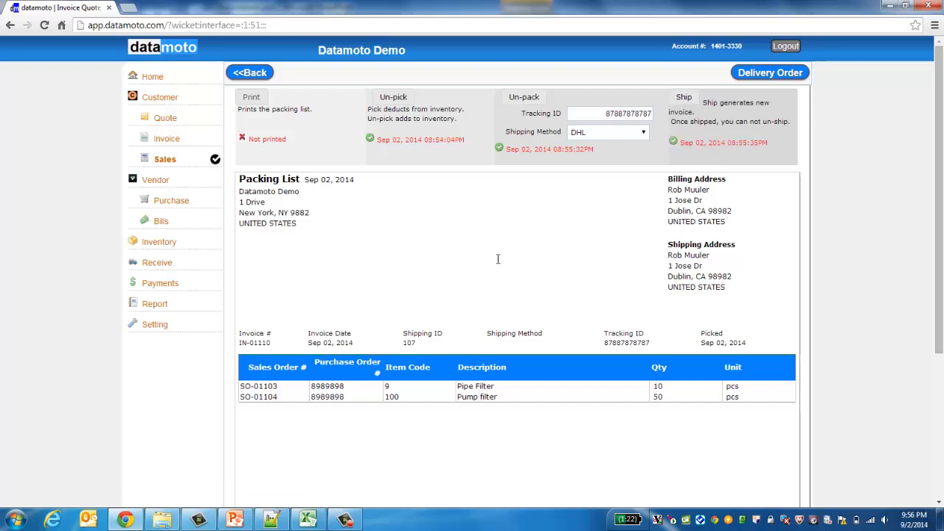
click(175, 141)
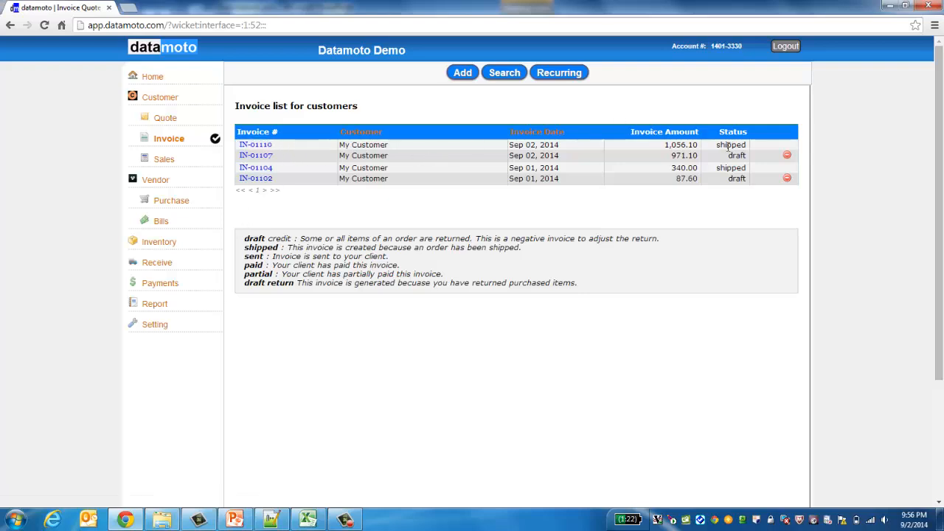
click(260, 146)
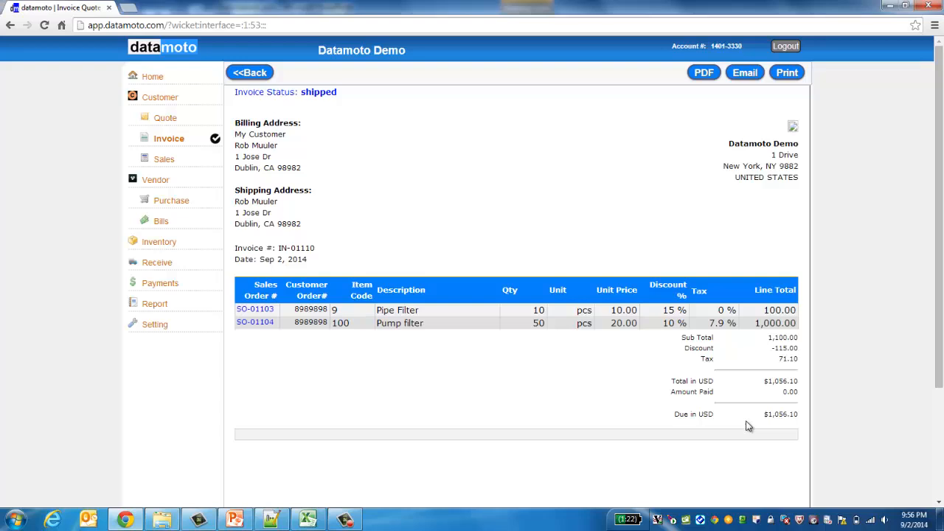
double_click(771, 416)
click(616, 425)
click(257, 323)
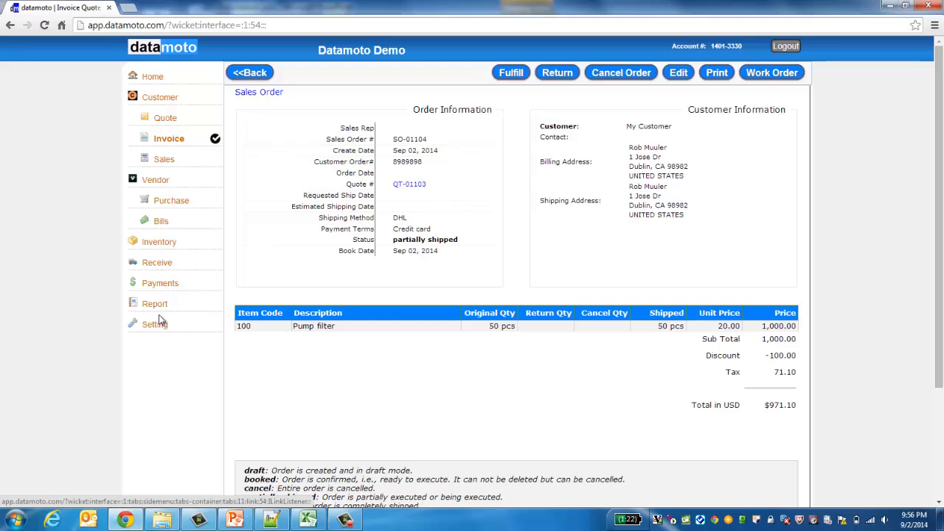
Step: Review sales order SO-01104 and invoice IN-01110, ending on the inventory item list
click(165, 244)
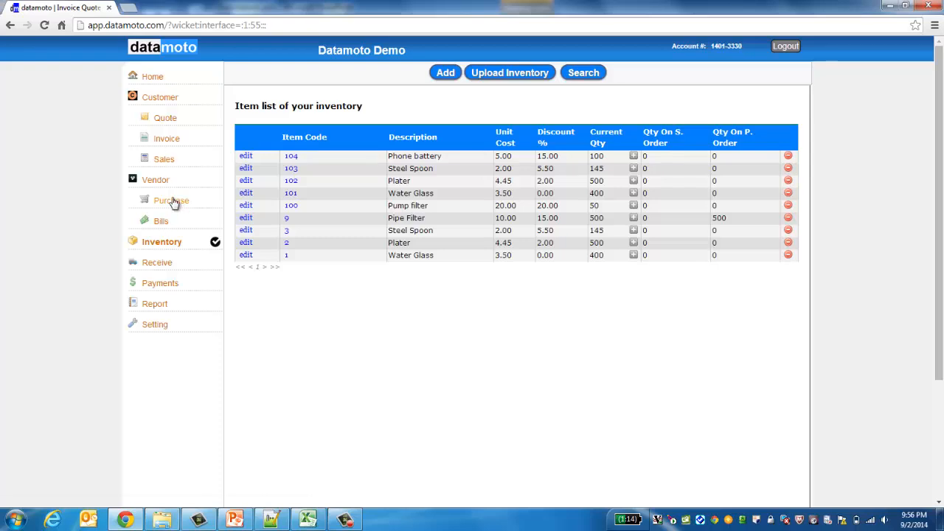
click(165, 160)
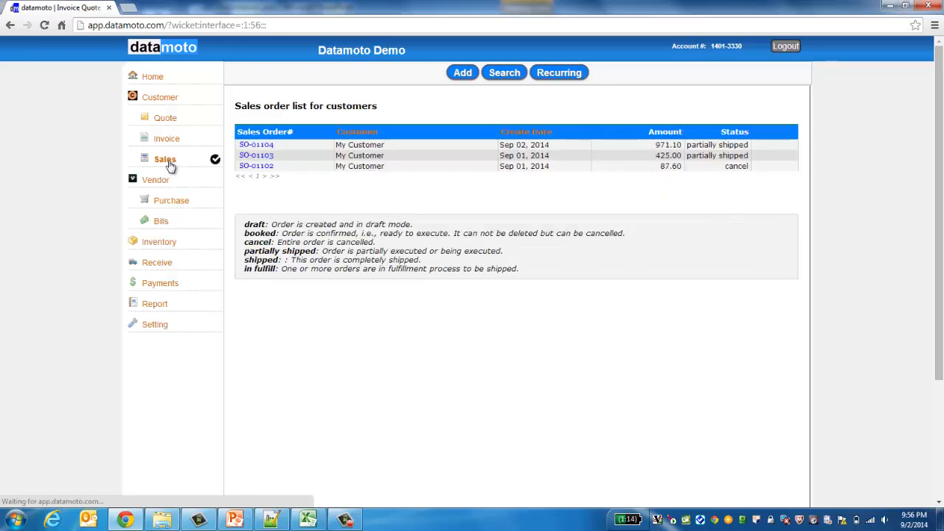
click(256, 147)
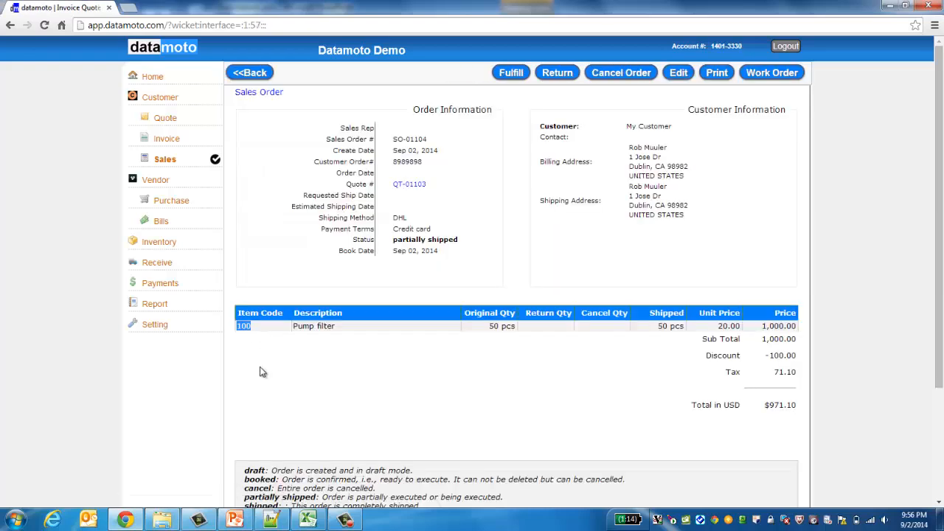
click(169, 146)
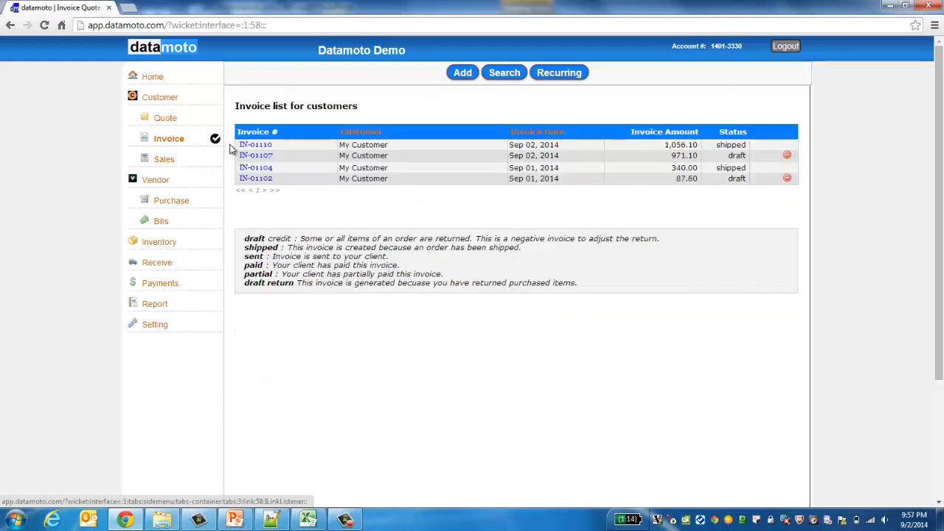
click(264, 146)
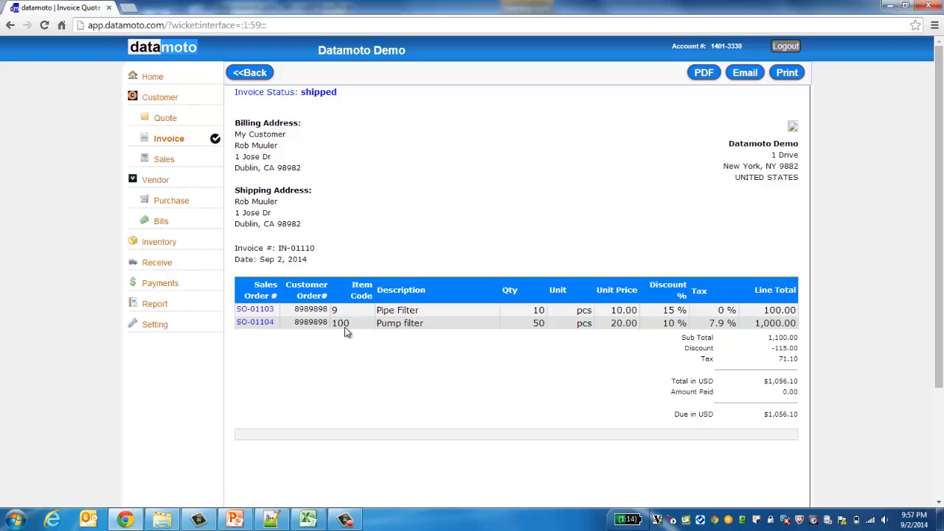
click(163, 244)
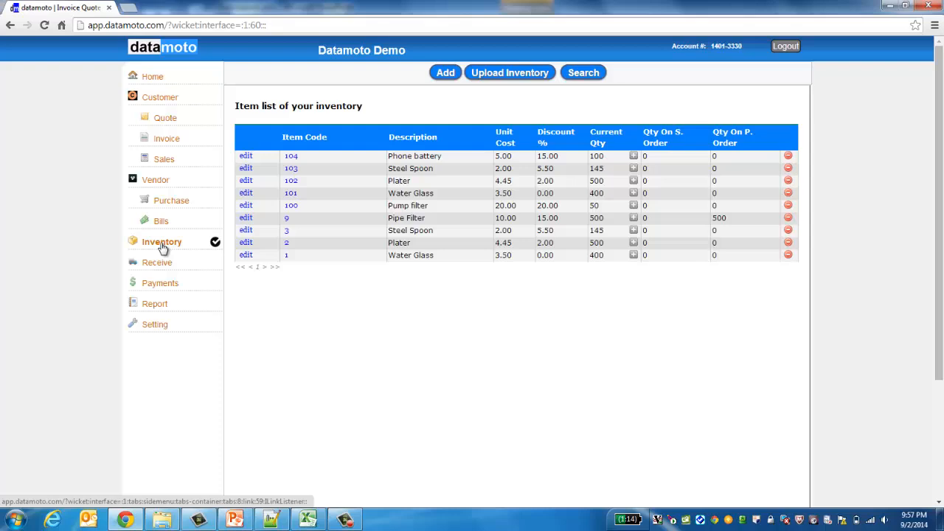
Step: Inspect Pump filter (item 100), then Pipe Filter (item 9) with current quantity 500
click(293, 208)
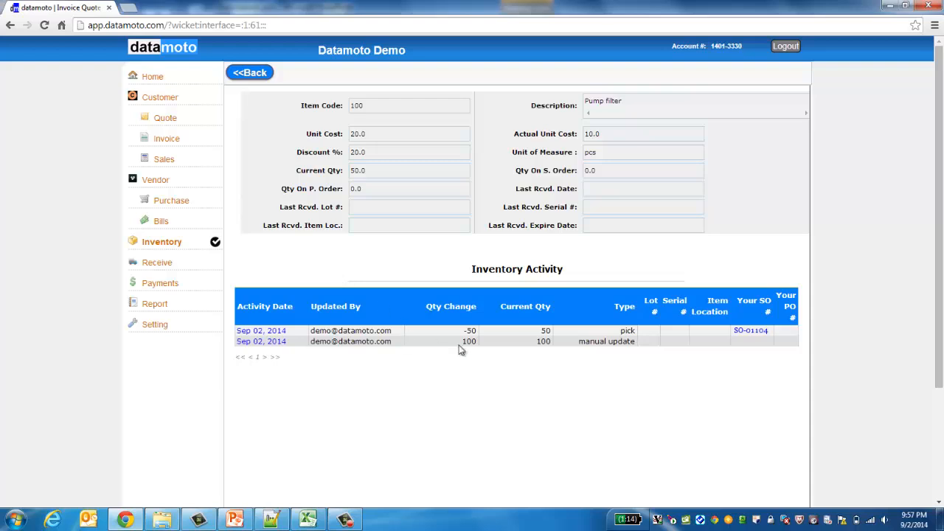
click(543, 341)
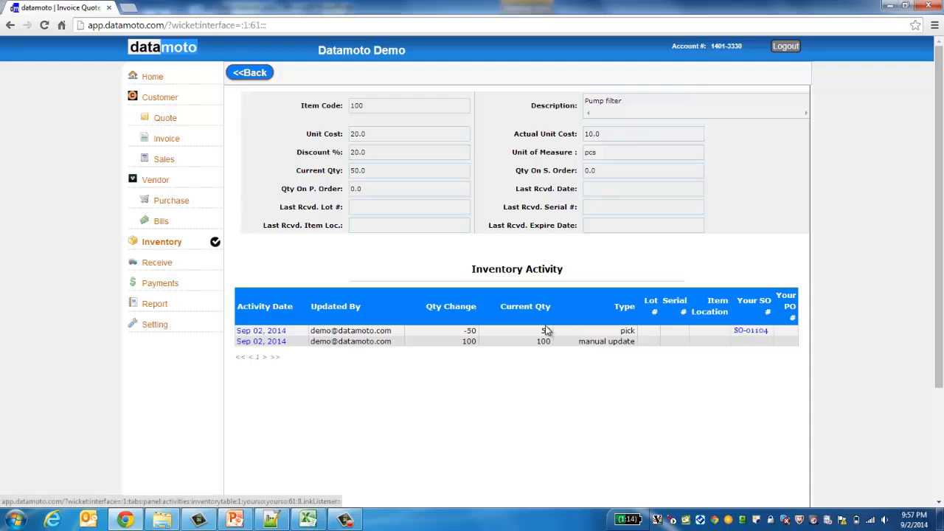
click(265, 73)
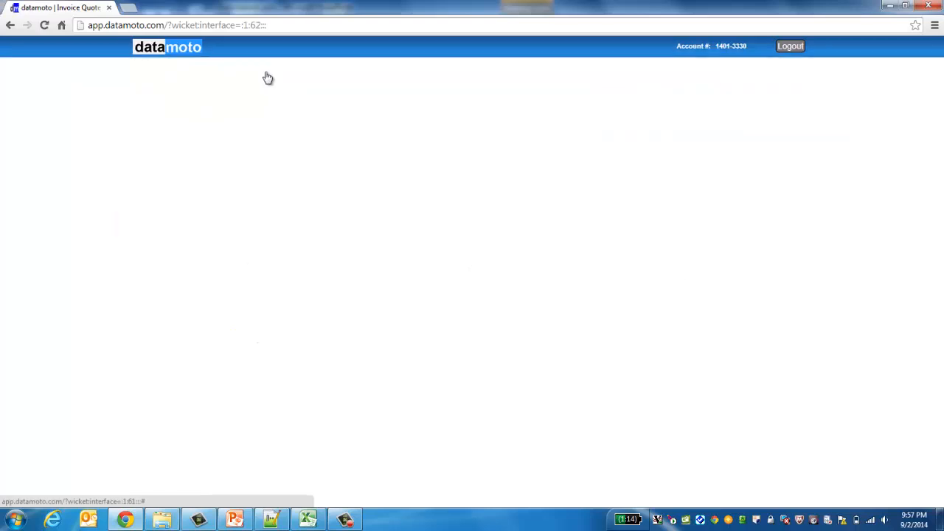
click(287, 219)
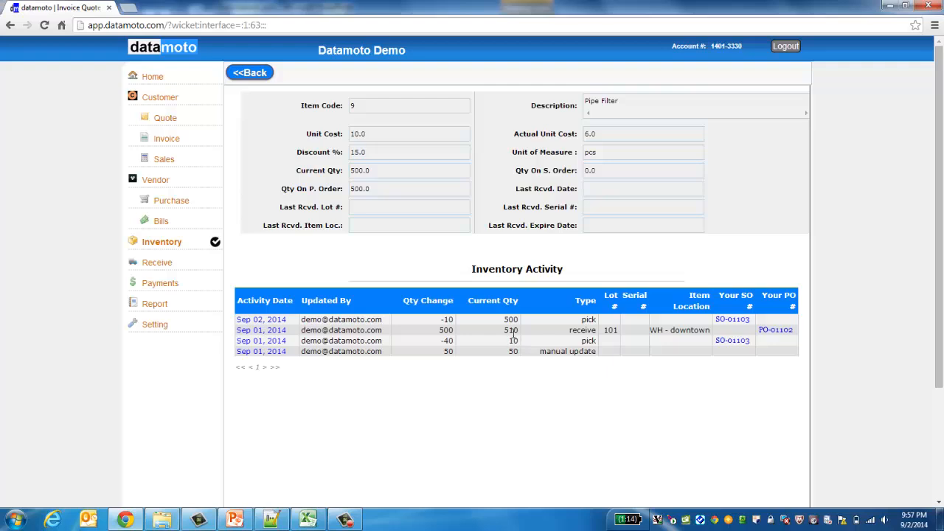
double_click(510, 318)
Step: In the inventory list, highlight Pipe Filter's 500 and Pump filter's 50 current quantities
click(254, 74)
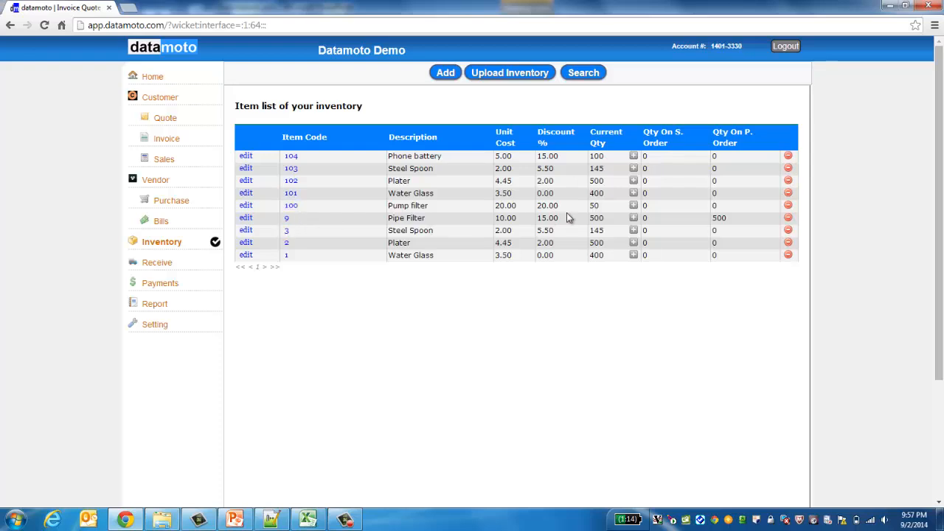
double_click(599, 218)
double_click(595, 206)
Step: Open sales order SO-01104 from the Sales list and start a return for it
click(162, 164)
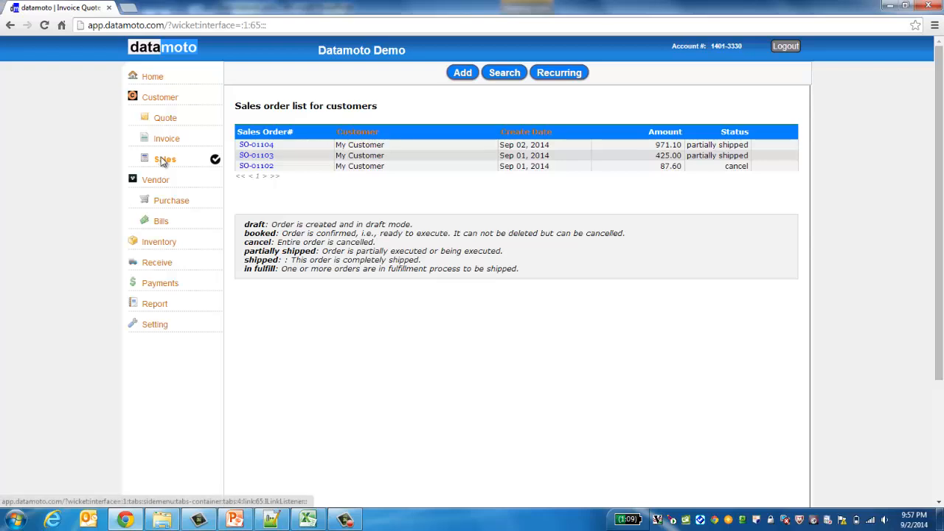
click(263, 148)
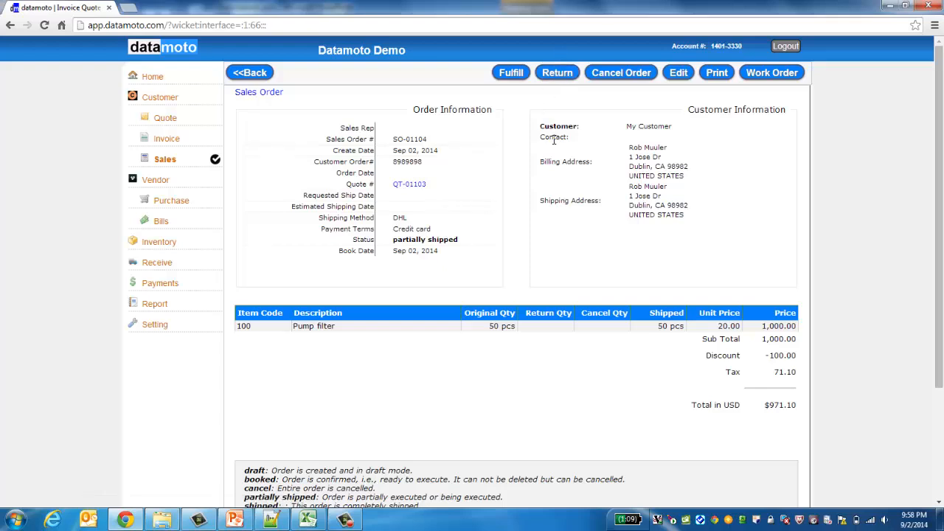
click(555, 74)
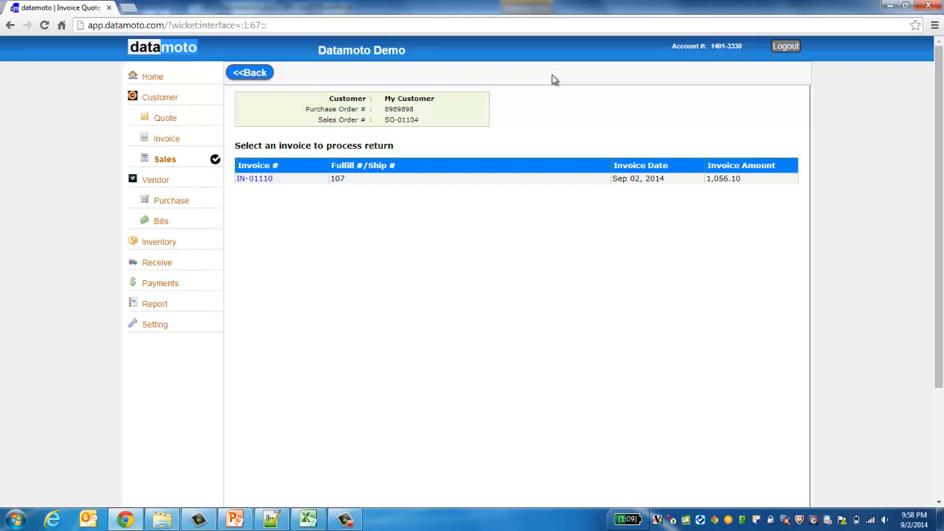
Step: Go back to SO-01104's details and restart its return against invoice IN-01110
click(258, 73)
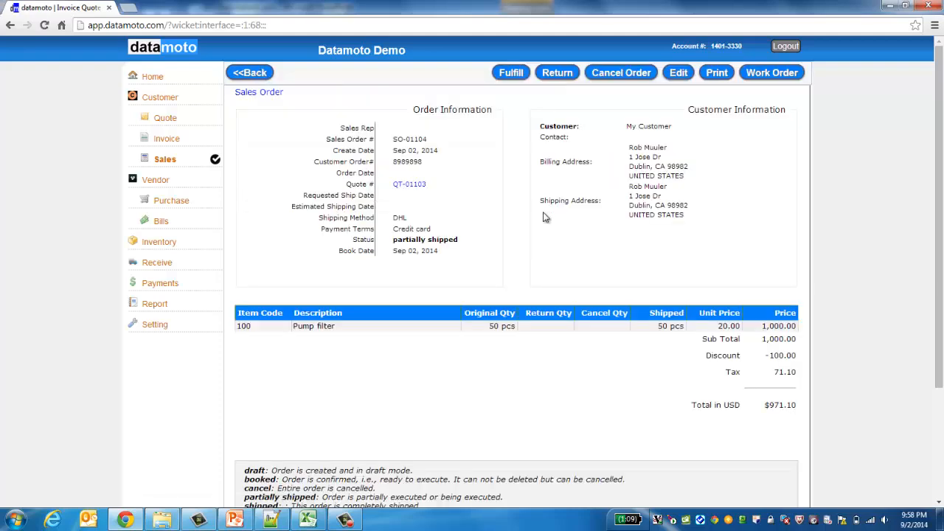
click(557, 73)
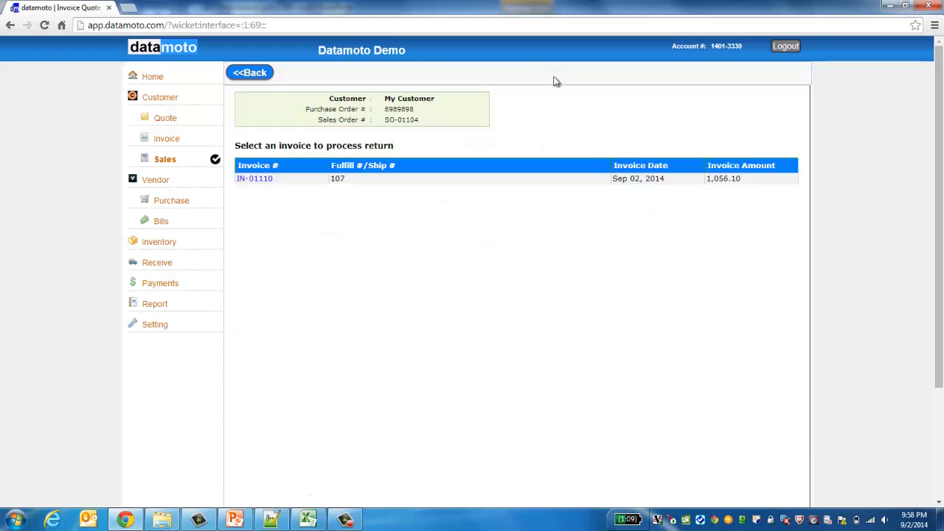
Step: Select invoice IN-01110 as the invoice to return against
click(257, 180)
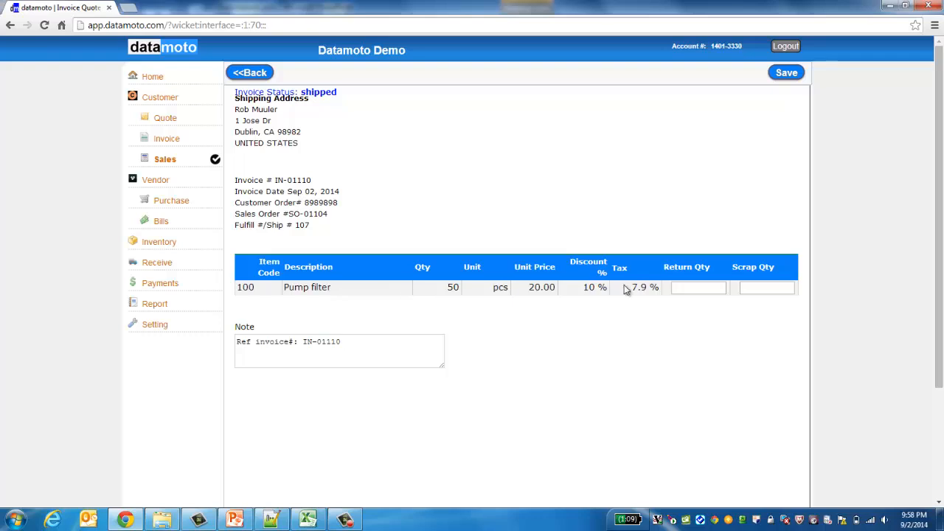
double_click(320, 342)
click(397, 476)
Step: Return 10 Pump filters with 5 scrapped and save the credit invoice
click(702, 287)
click(765, 289)
click(730, 431)
click(684, 288)
click(686, 327)
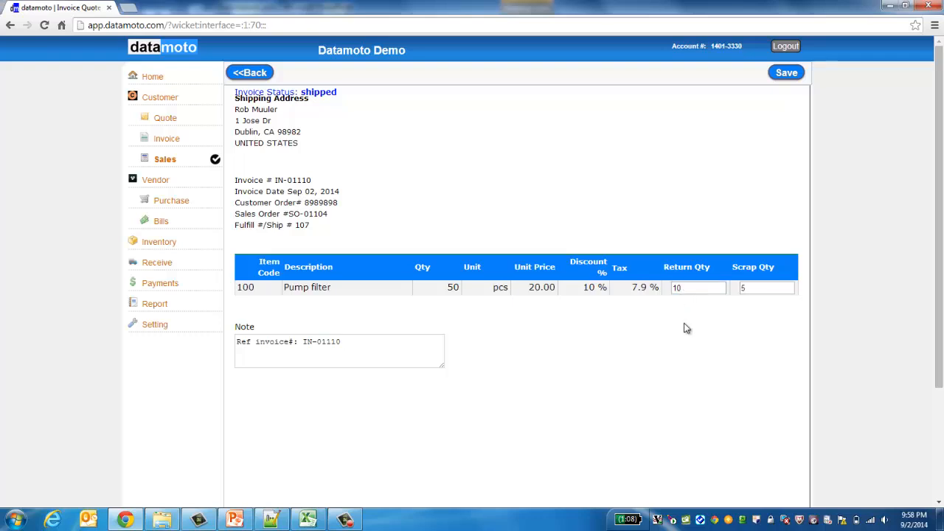
click(793, 76)
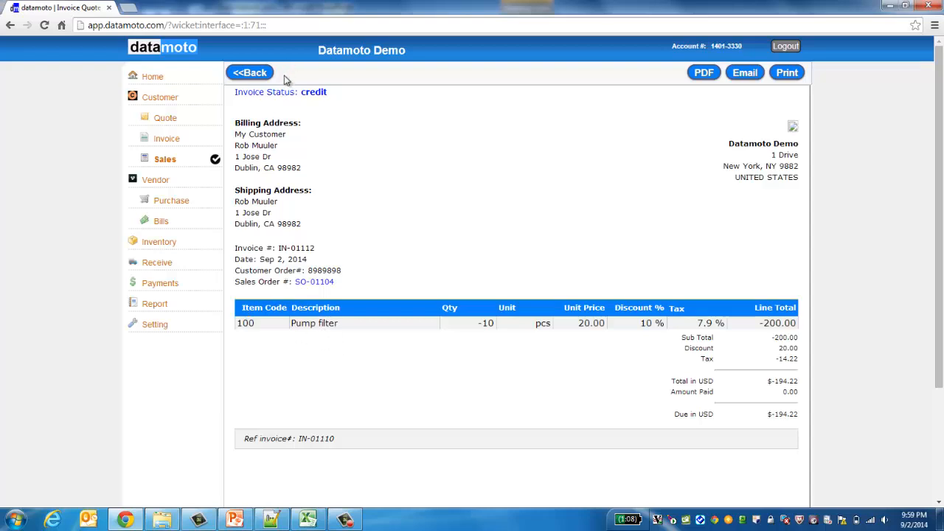
Step: Review credit invoice IN-01112: its credit status, -10 quantity and amount due
double_click(318, 94)
click(310, 164)
click(490, 323)
double_click(782, 416)
click(651, 382)
Step: Check the -194.22 credit in the customer invoice list, then go to the inventory list
click(165, 138)
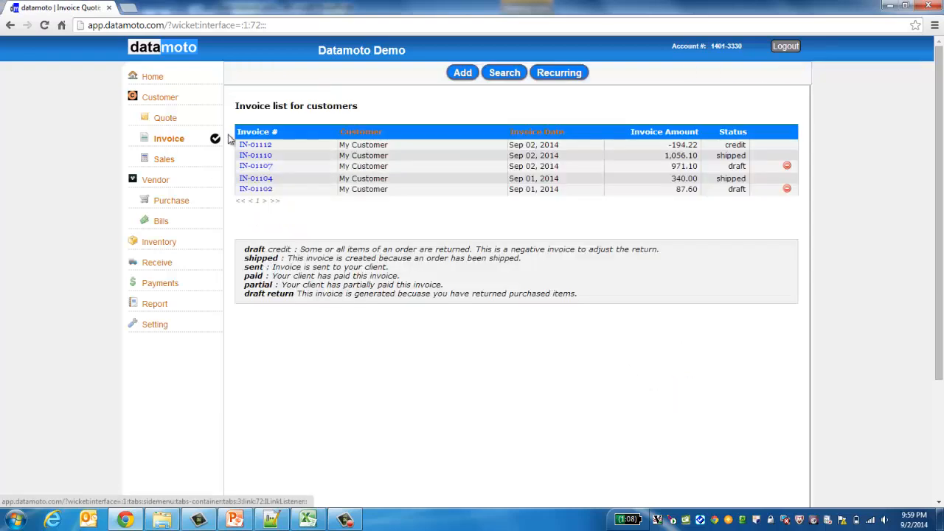
double_click(675, 145)
click(490, 346)
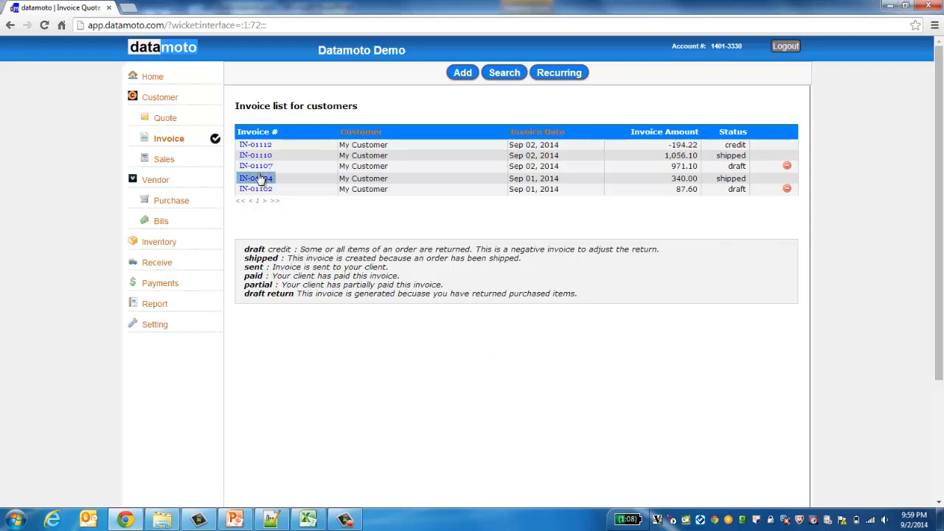
click(163, 245)
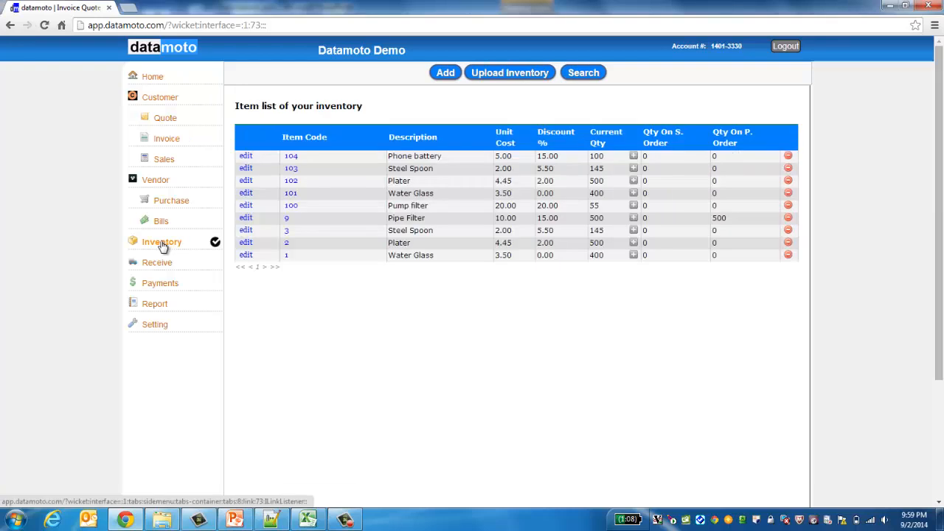
Step: Open item 100 Pump filter and check its 10-unit return, 5-unit return-scrap, and 55 on hand
click(290, 205)
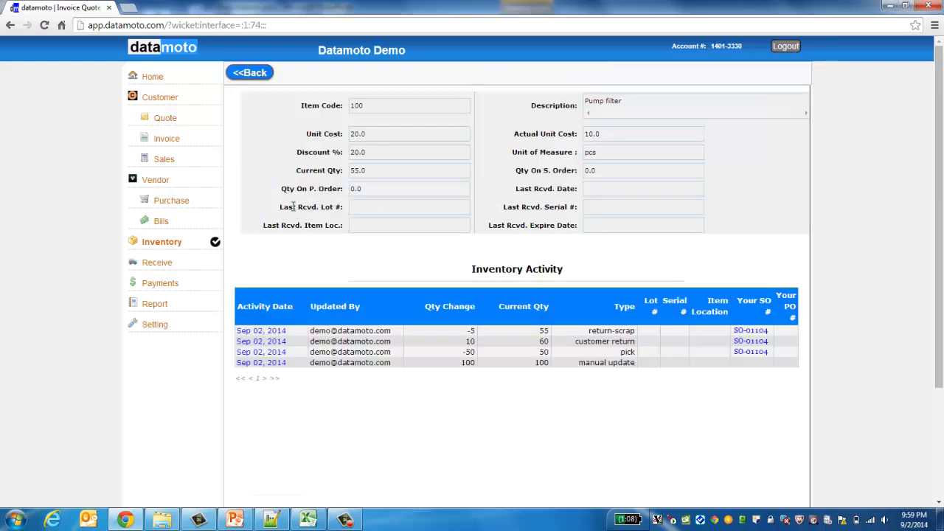
double_click(622, 332)
double_click(606, 332)
click(623, 331)
click(548, 331)
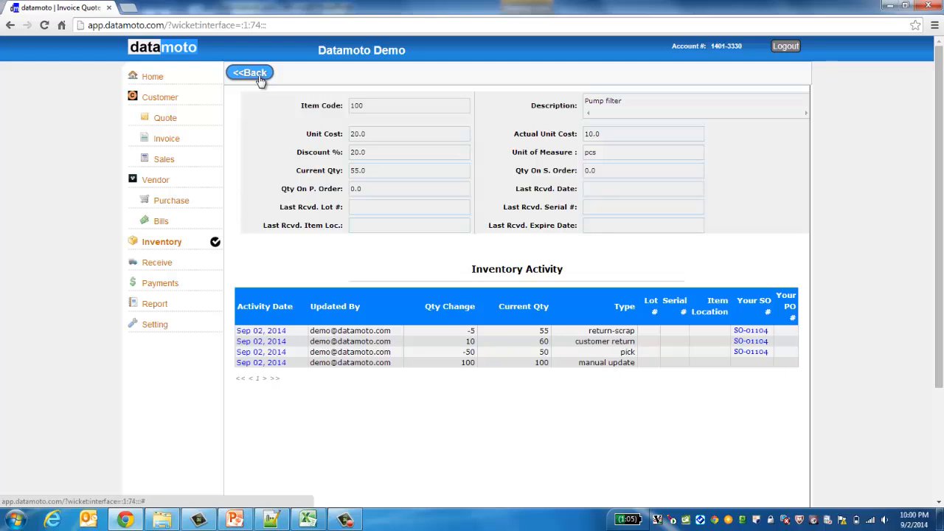
Step: Start a new vendor purchase order with My Customer as the vendor
click(174, 204)
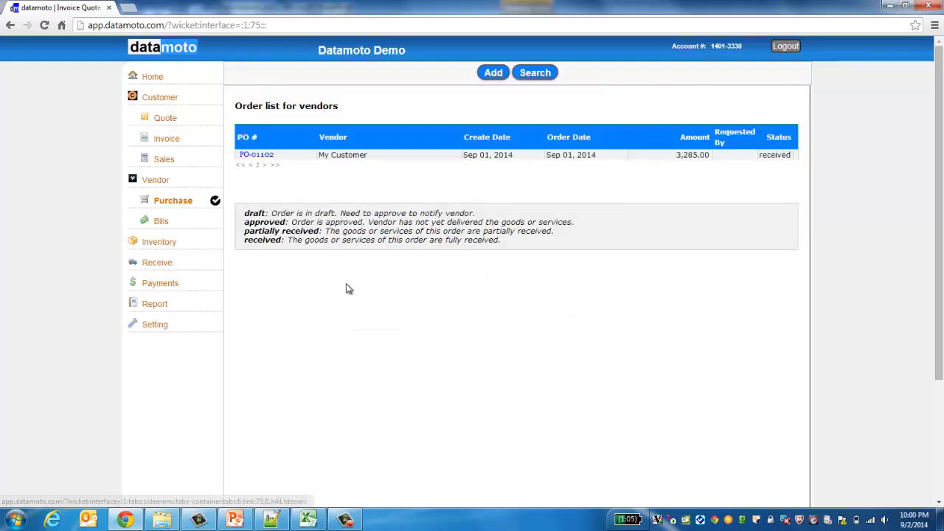
click(493, 73)
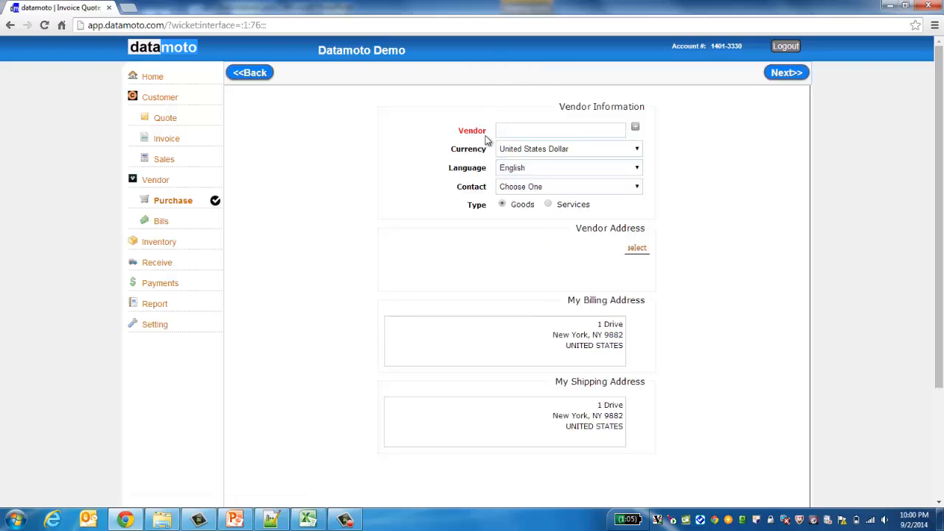
click(514, 129)
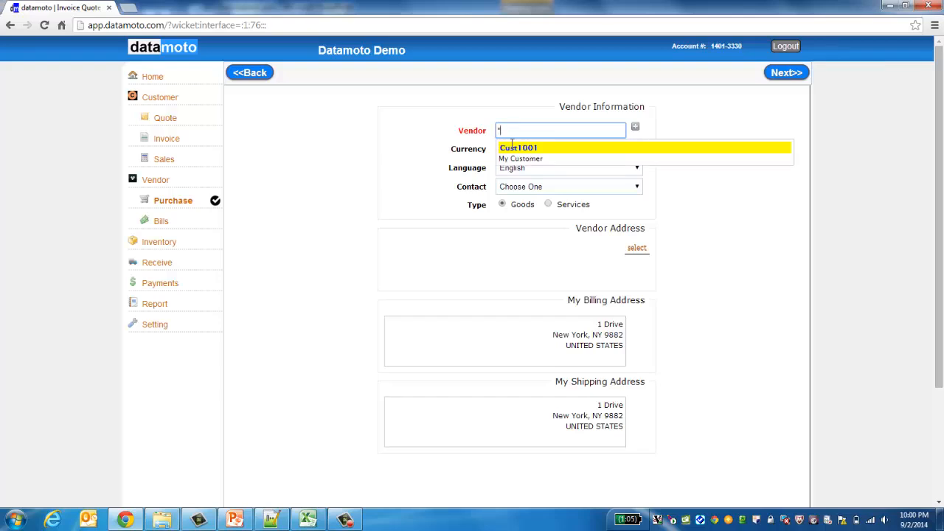
text(*)
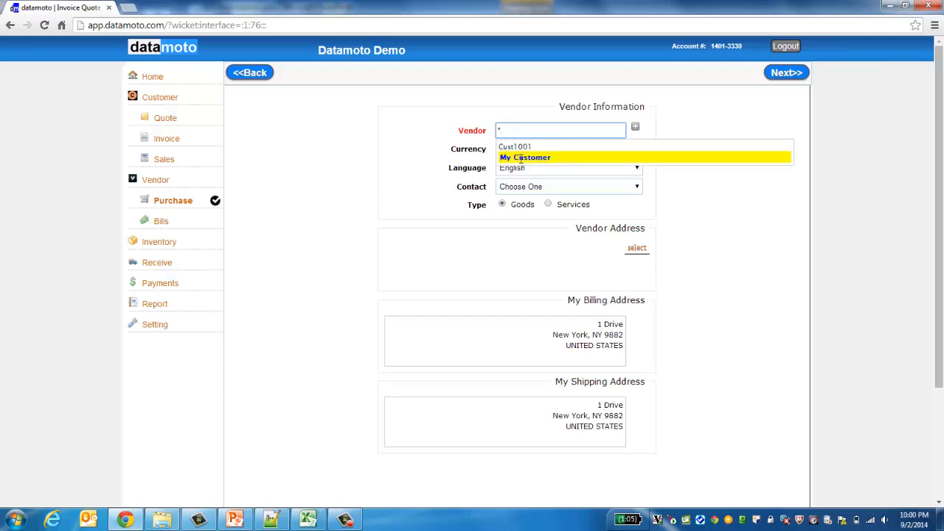
click(522, 160)
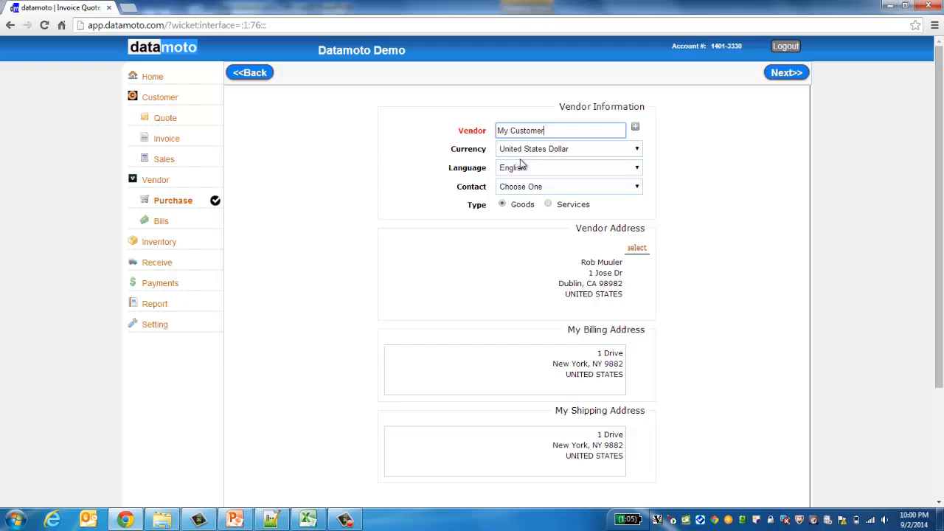
Step: Choose the vendor's contact person, check the billing and shipping addresses, and continue to order details
click(639, 189)
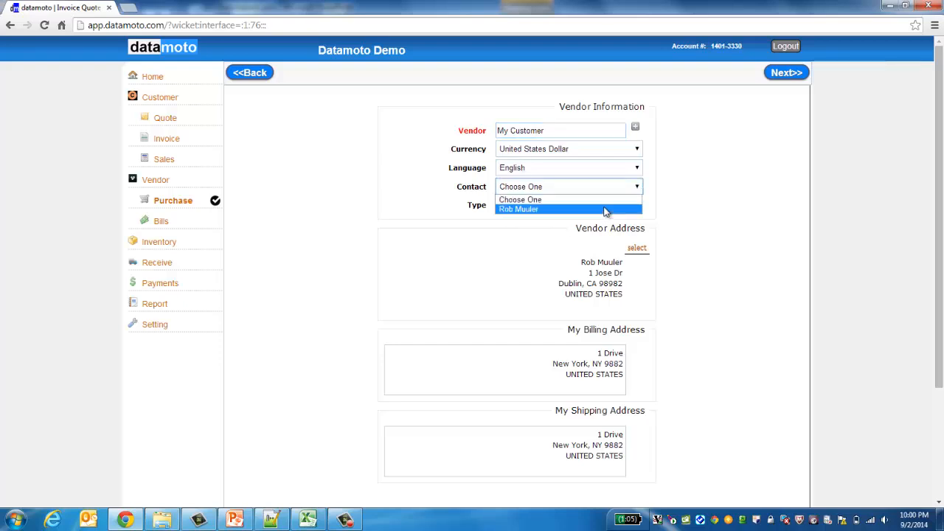
click(605, 210)
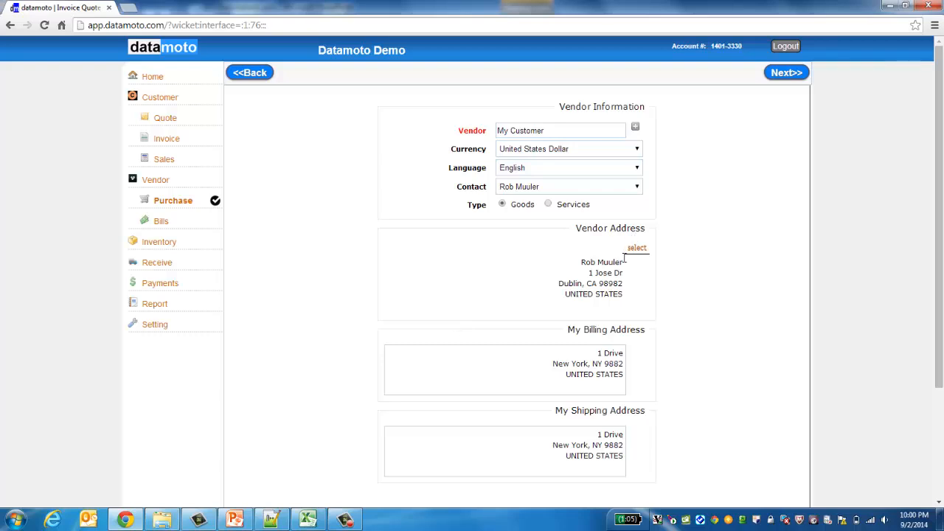
click(589, 364)
click(740, 421)
click(592, 445)
click(602, 377)
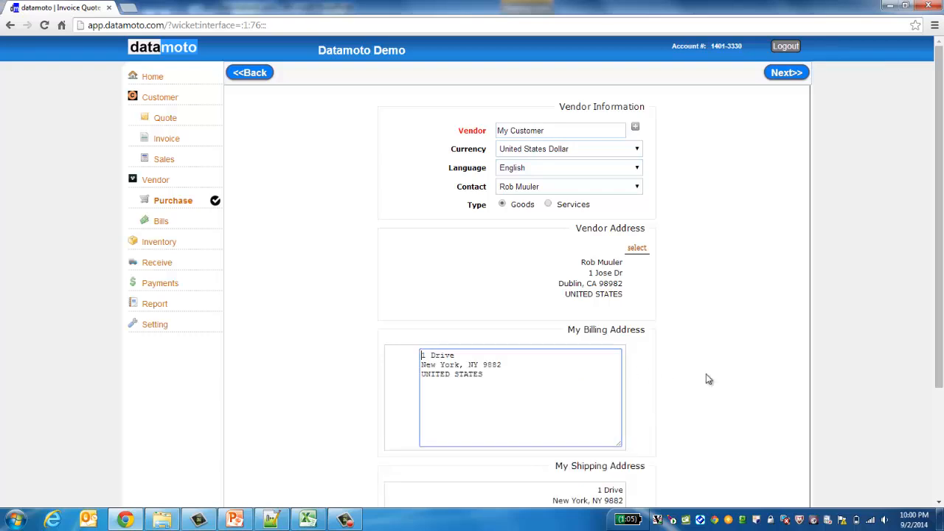
click(707, 379)
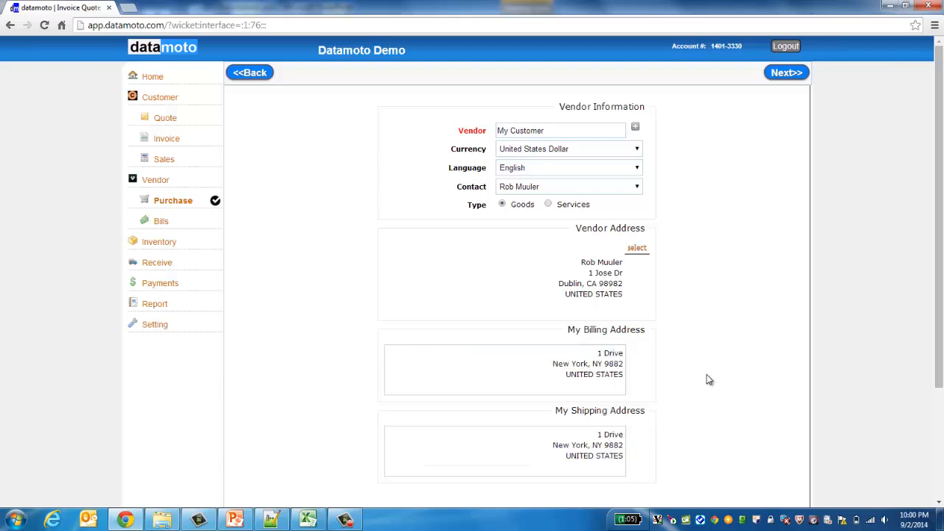
click(780, 73)
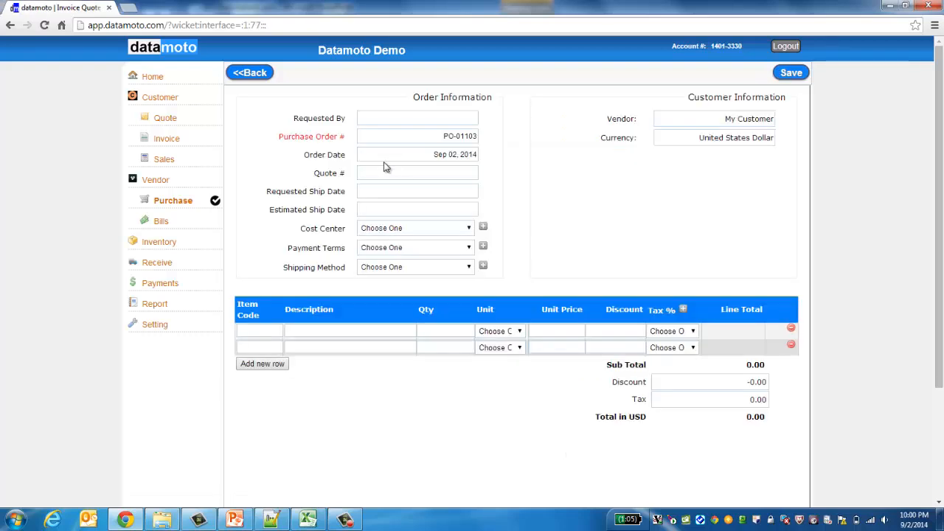
Step: Set PO-01103's payment terms to Cash and shipping method to DHL, then view cost center budgets
click(394, 118)
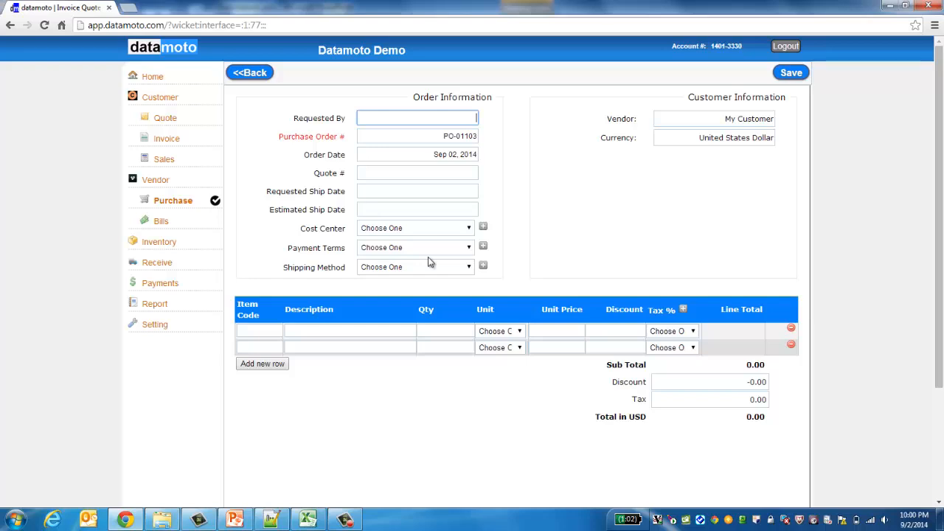
click(470, 230)
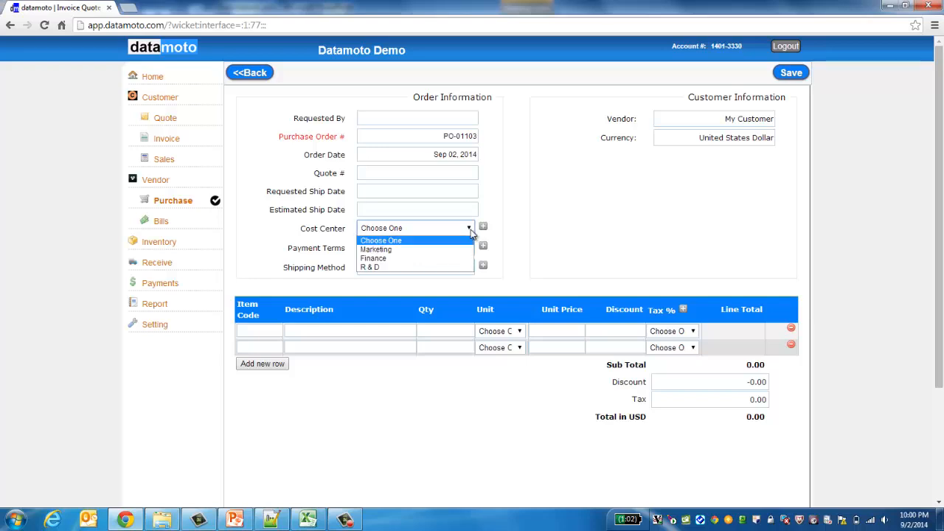
click(549, 229)
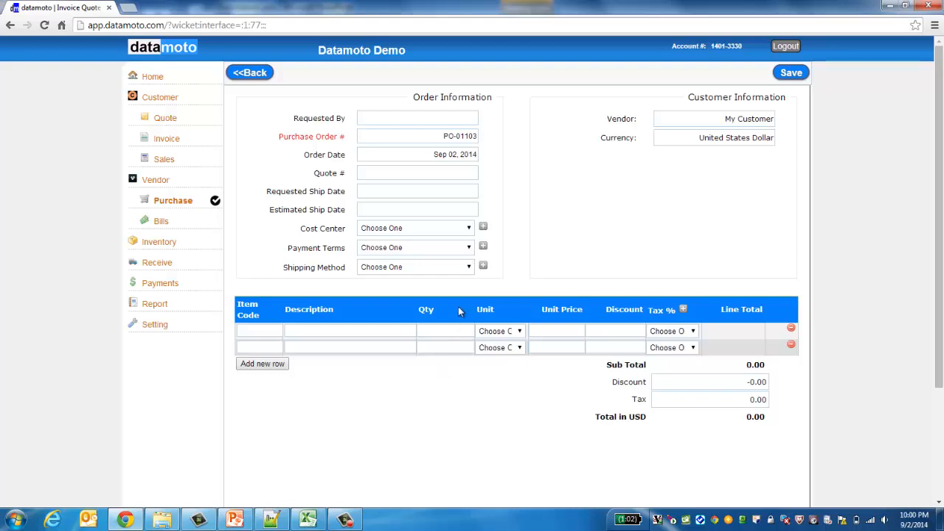
click(469, 249)
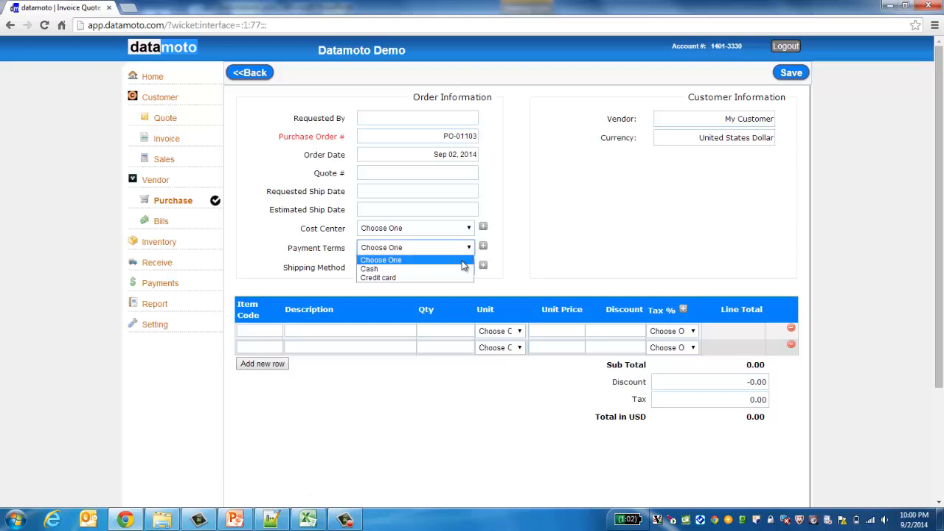
click(466, 267)
click(471, 270)
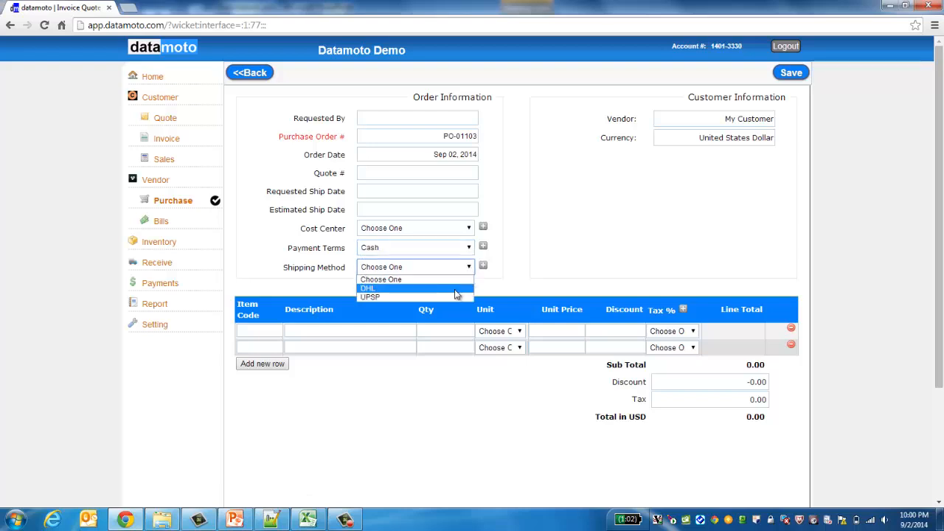
click(457, 289)
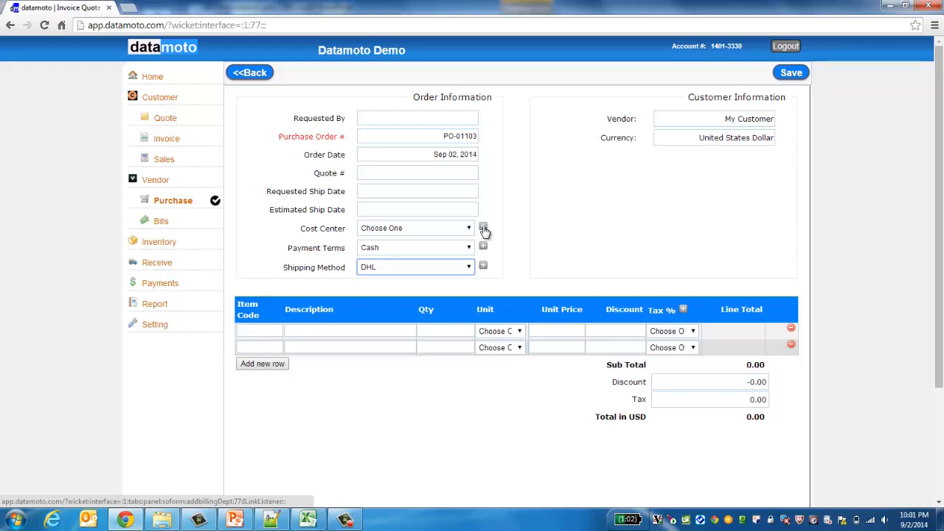
click(483, 228)
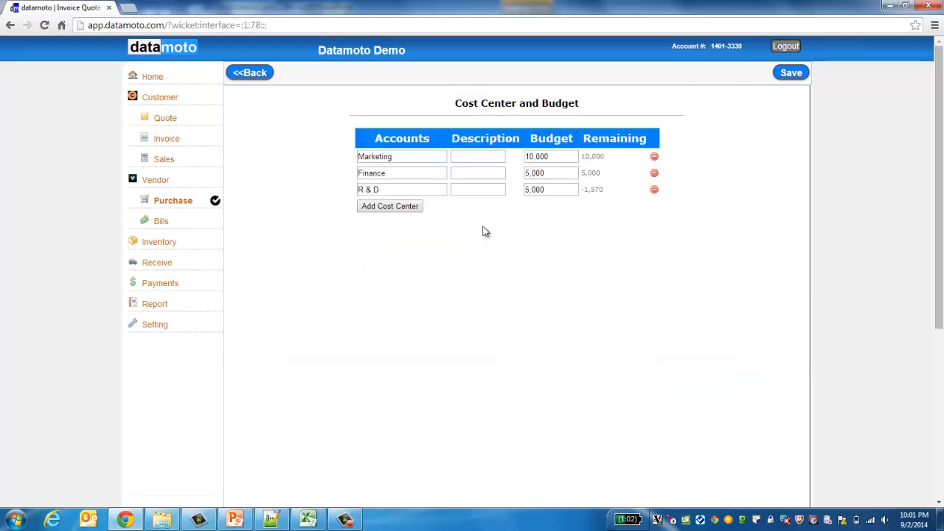
Step: Review the cost center budgets, noting R & D's remaining -1,570, then return to the order form
click(261, 78)
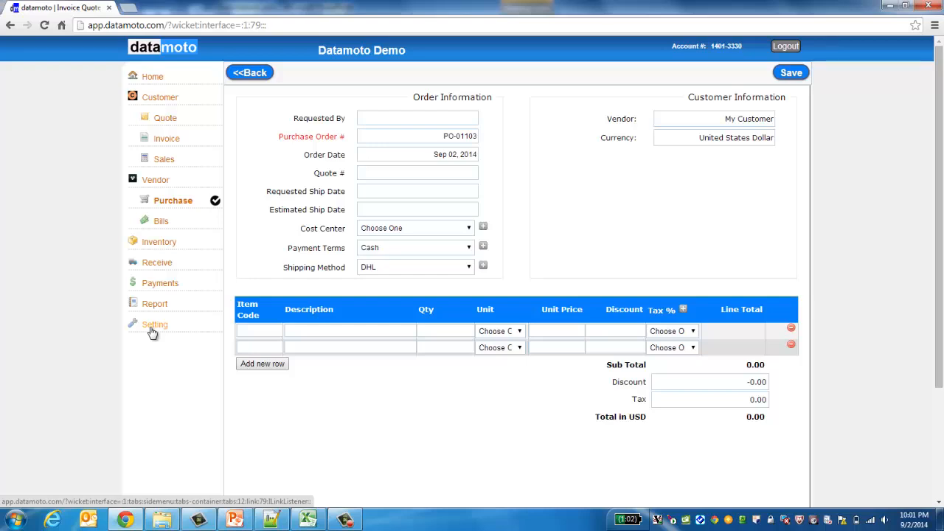
click(483, 226)
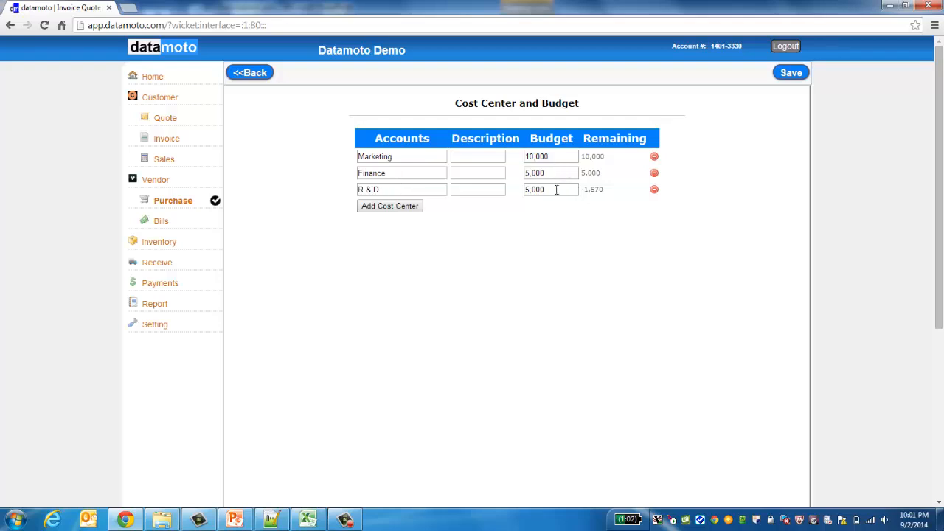
click(431, 192)
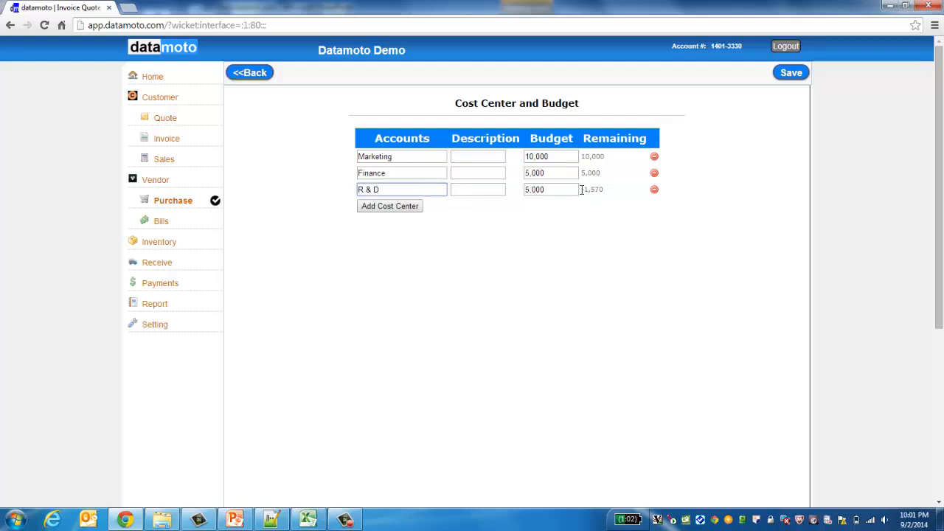
drag(582, 190, 599, 191)
click(609, 218)
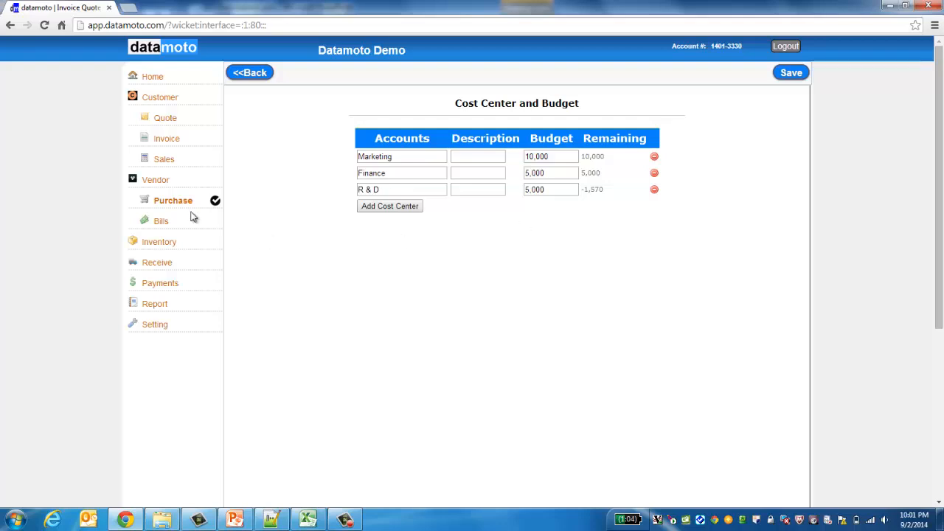
click(242, 73)
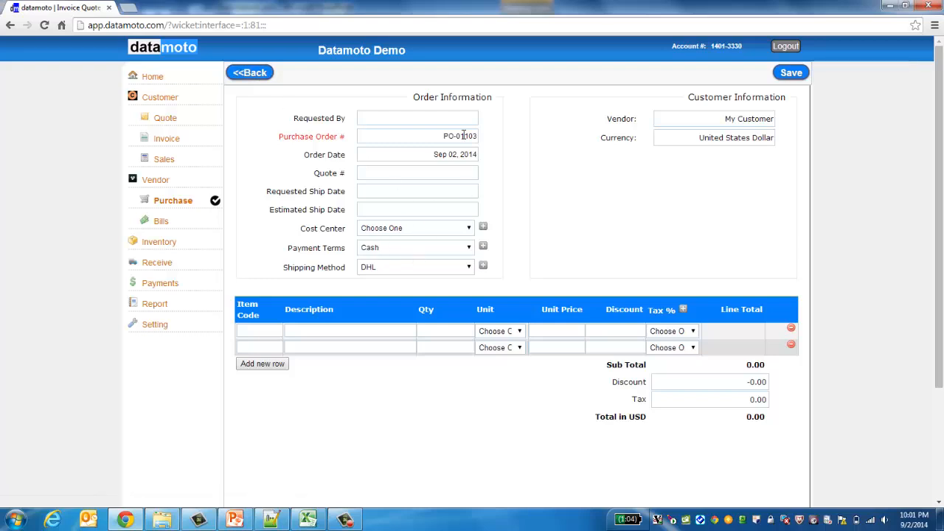
Step: Charge the order to Marketing and add item 103 Steel Spoon with quantity 200
click(468, 229)
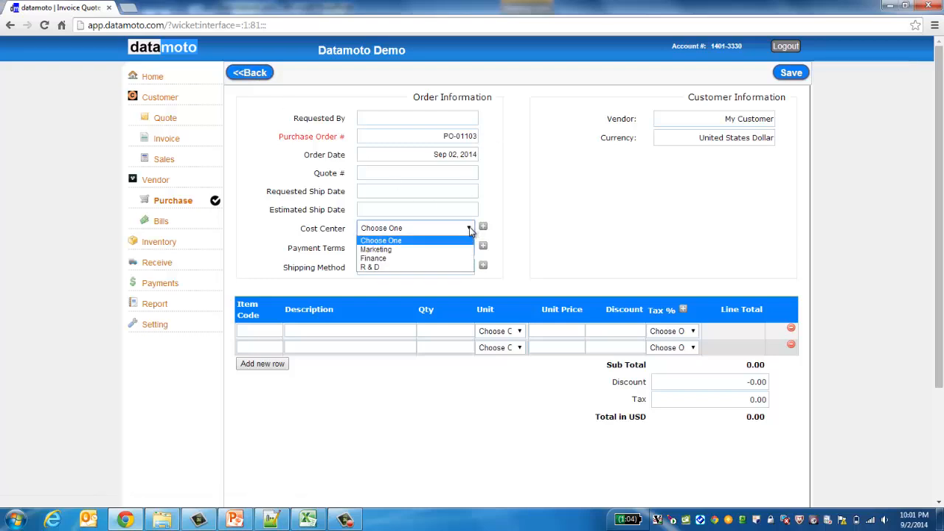
click(414, 249)
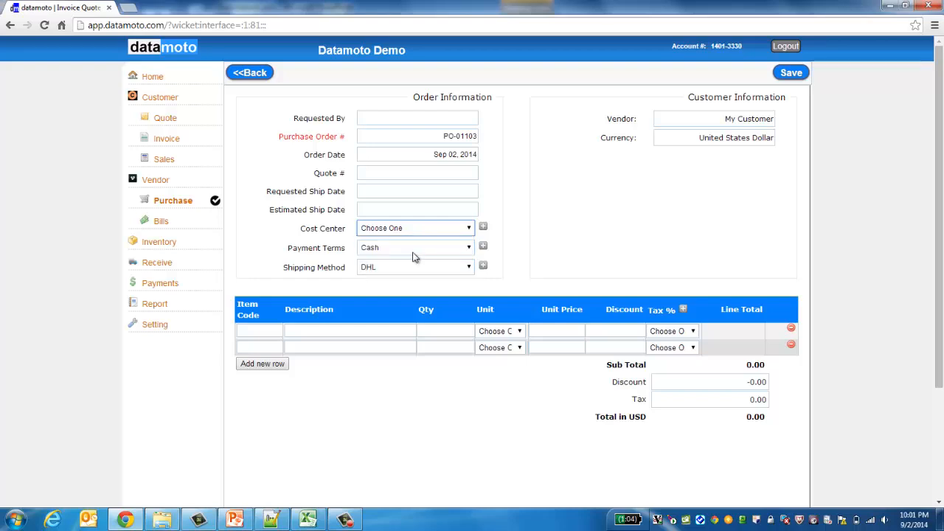
click(248, 329)
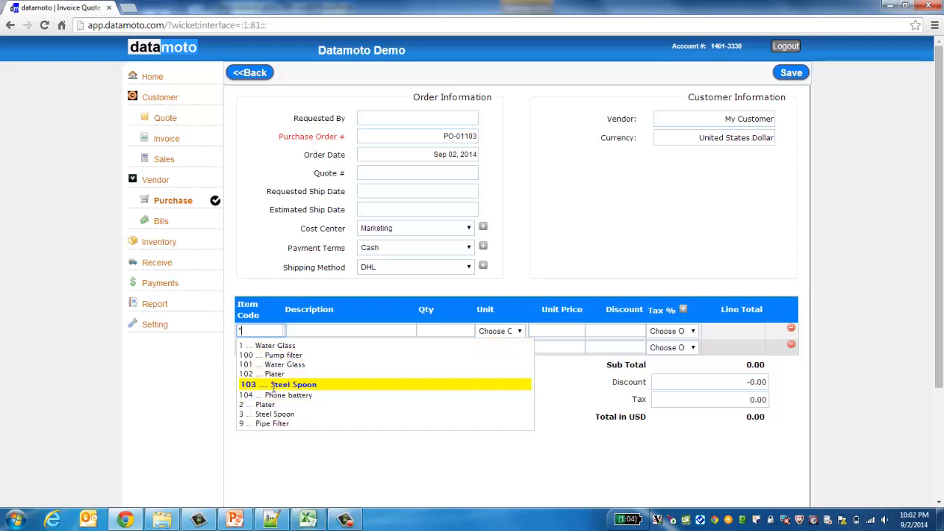
click(273, 385)
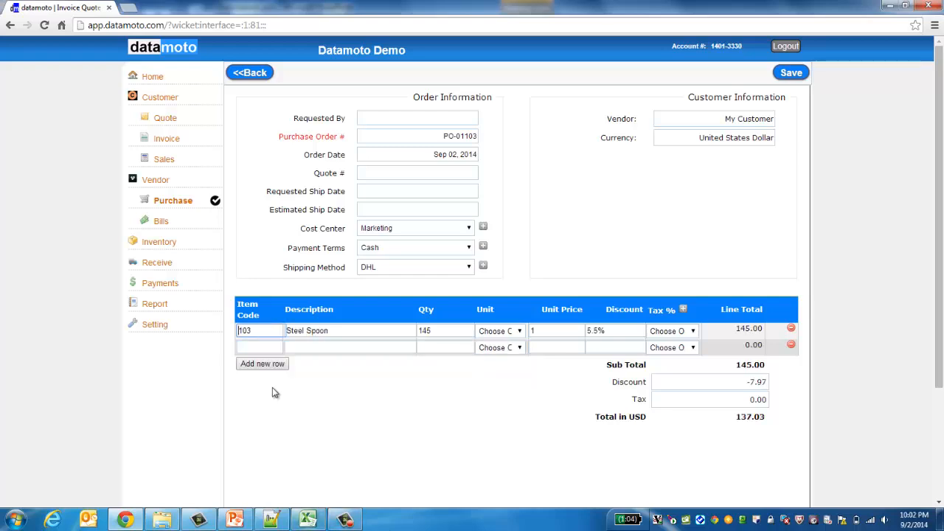
double_click(436, 332)
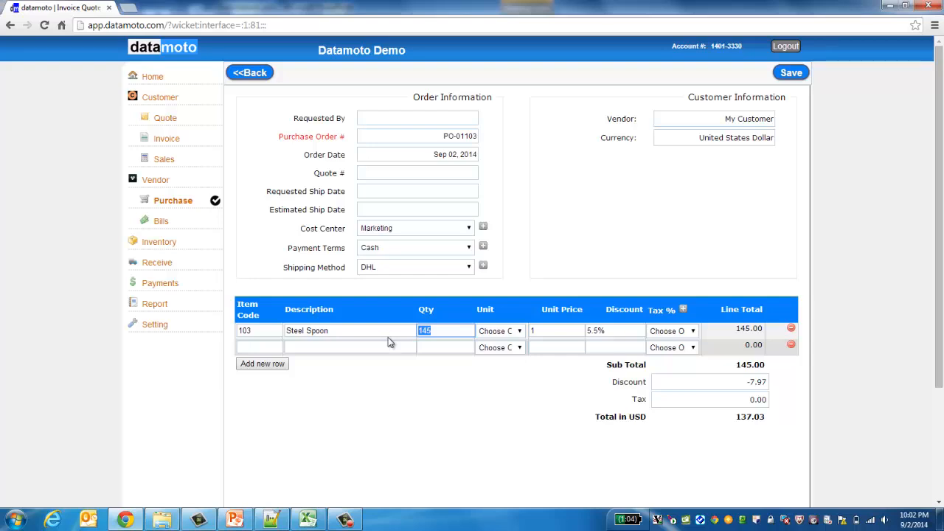
text(200)
click(462, 424)
Step: Keep unit price 1, remove the 5.5% discount, apply CA tax, and save the order
double_click(559, 331)
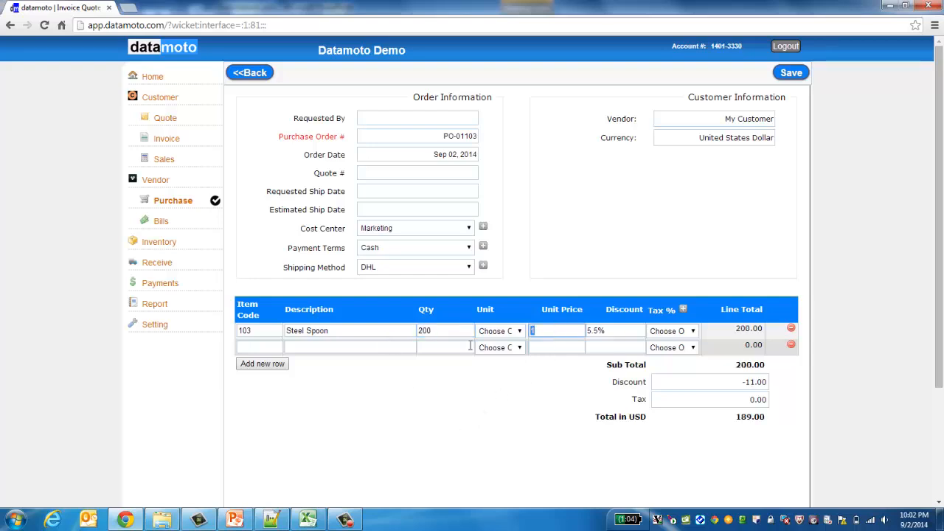
click(516, 377)
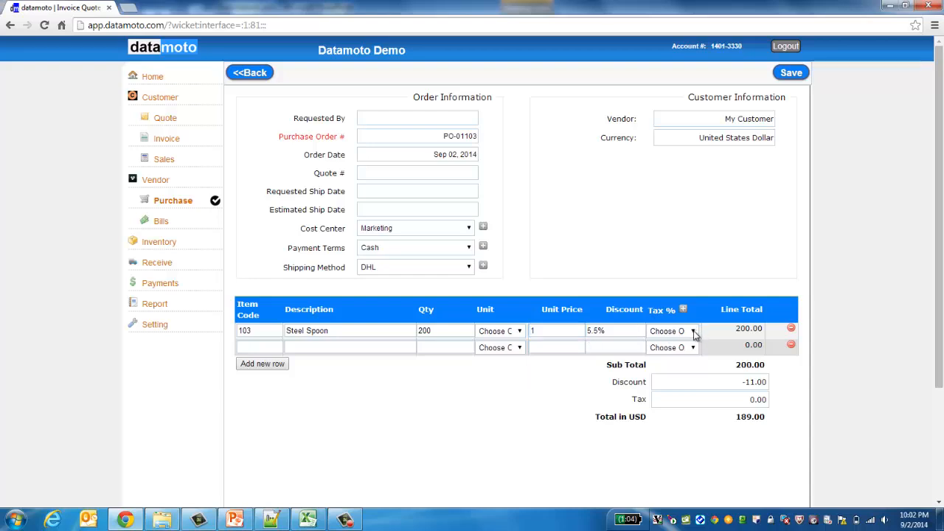
double_click(636, 332)
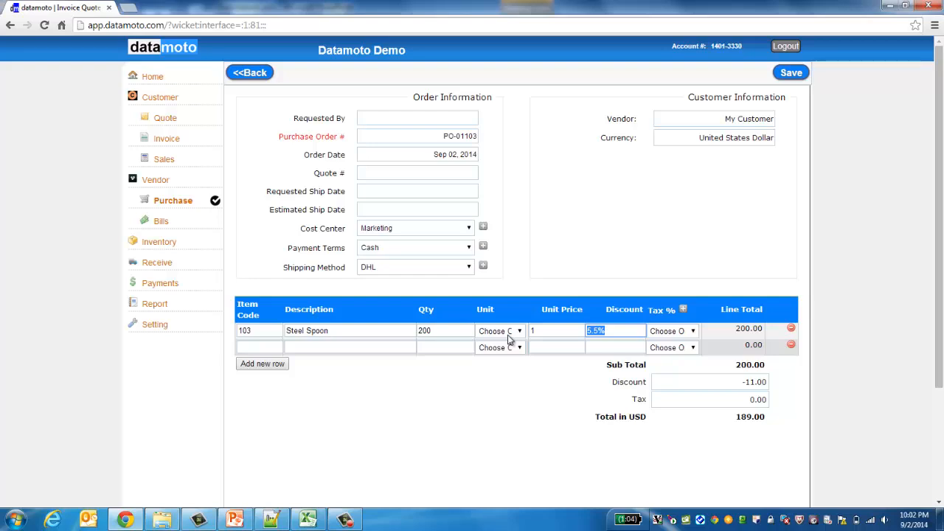
key(BackSpace)
click(492, 459)
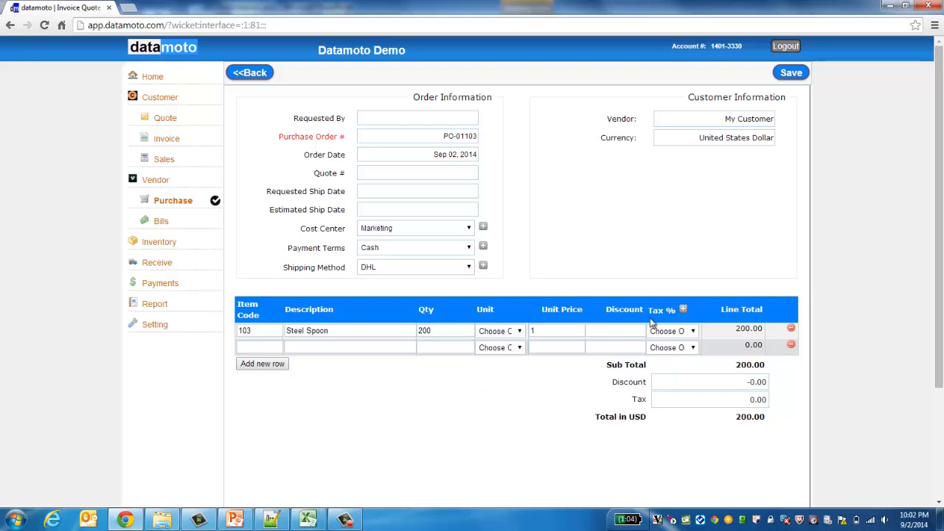
click(695, 331)
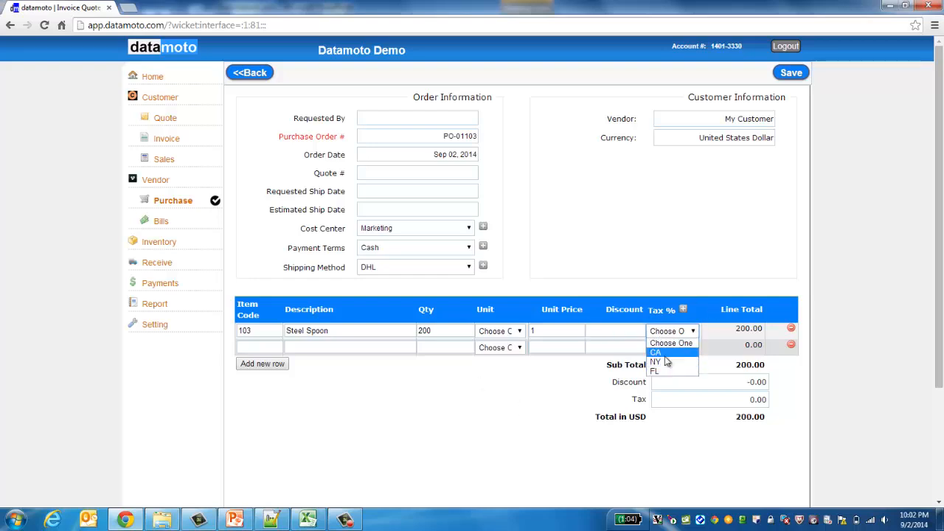
click(664, 352)
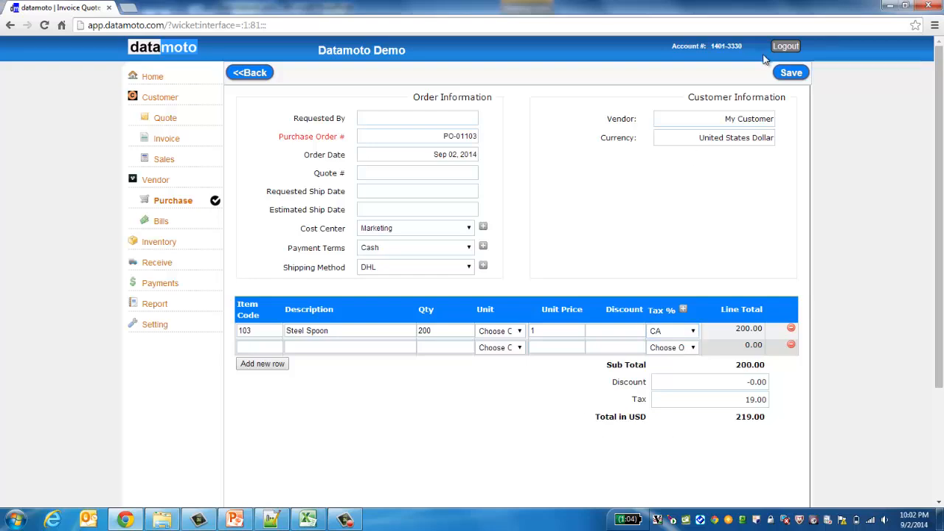
click(791, 73)
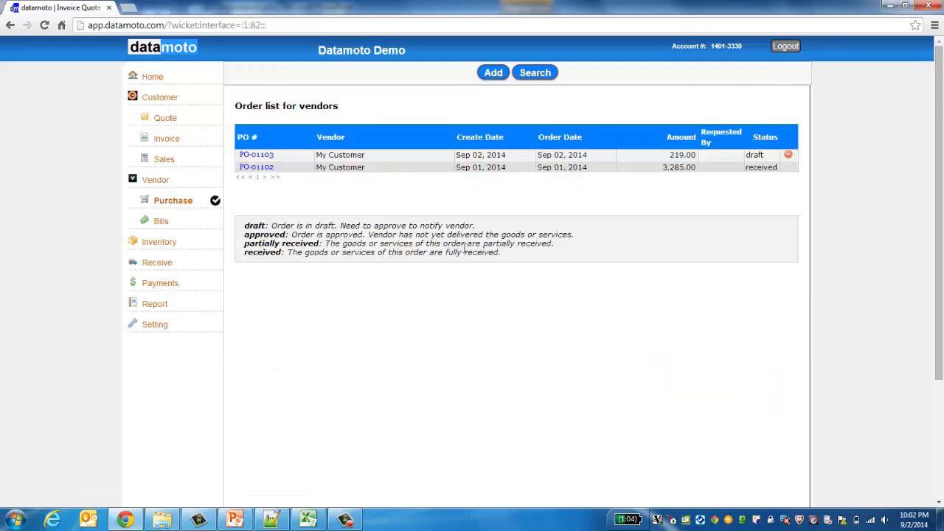
Step: Open draft PO-01103 to check its $219.00 total, then return to the vendor order list
click(258, 156)
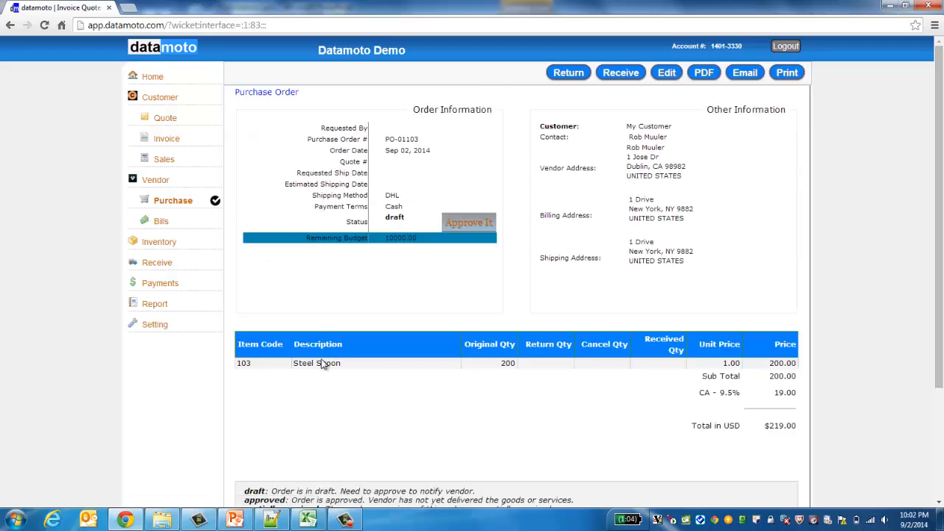
drag(307, 238, 371, 228)
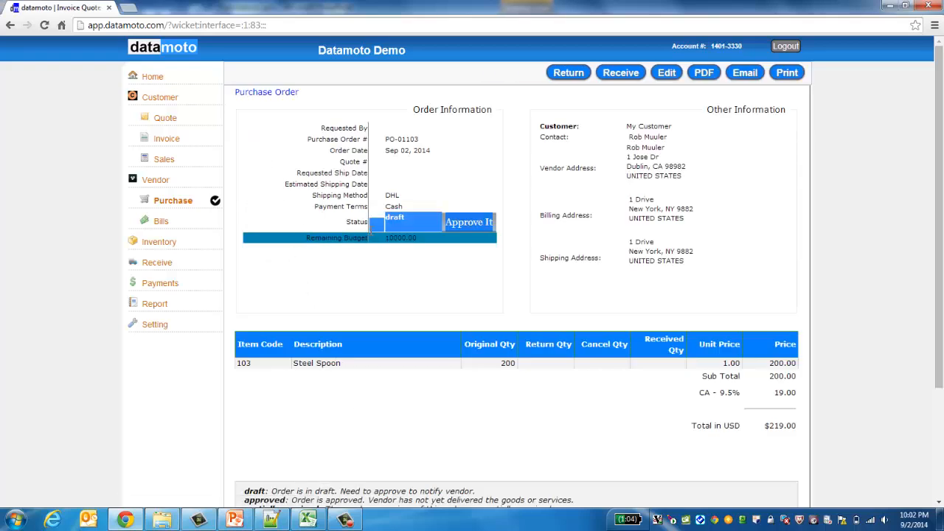
click(391, 240)
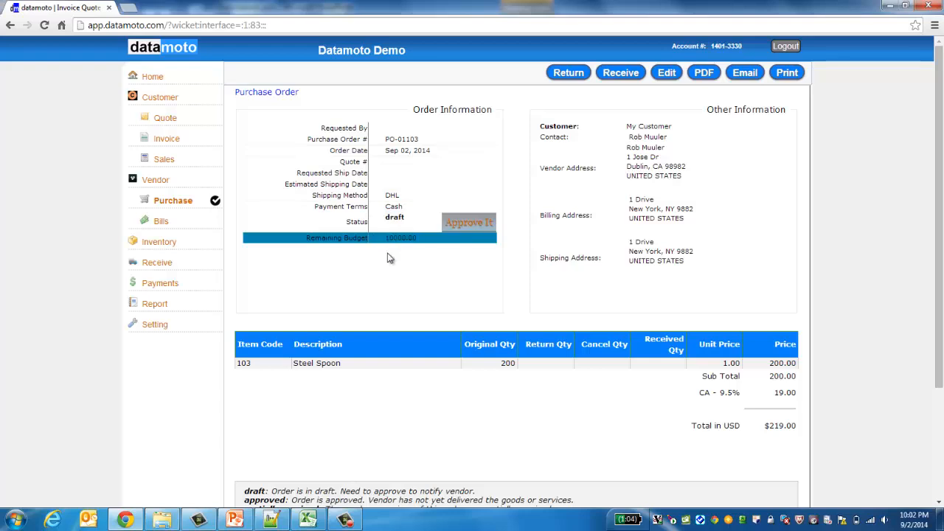
double_click(776, 426)
click(768, 462)
click(174, 205)
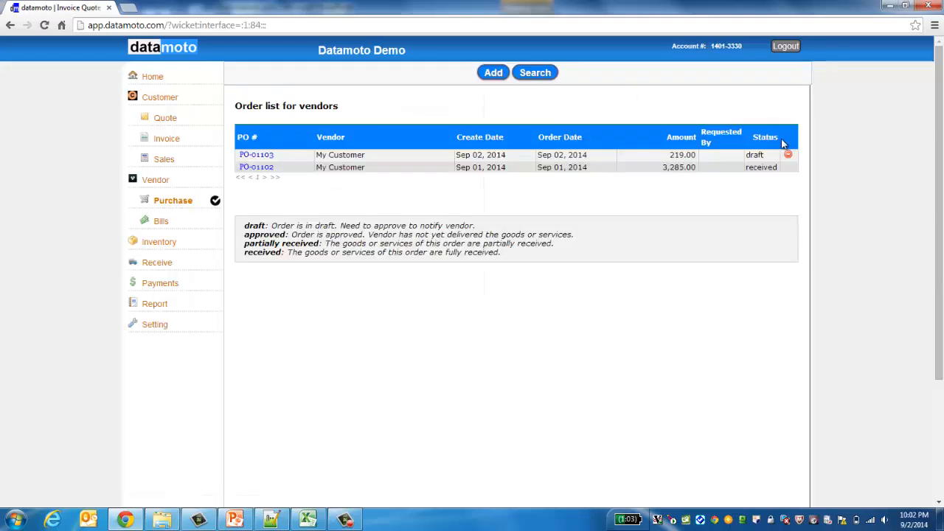
Step: Open the draft $219 purchase order and approve it
click(174, 205)
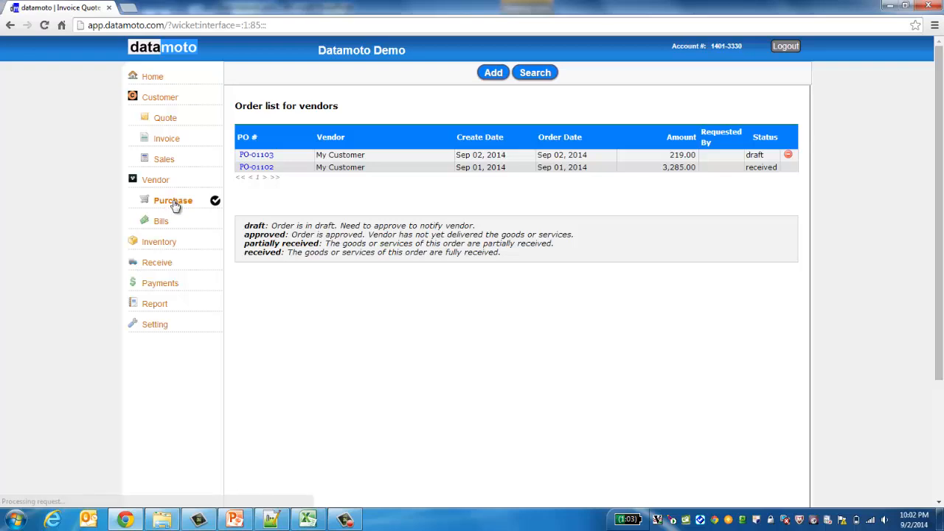
click(249, 161)
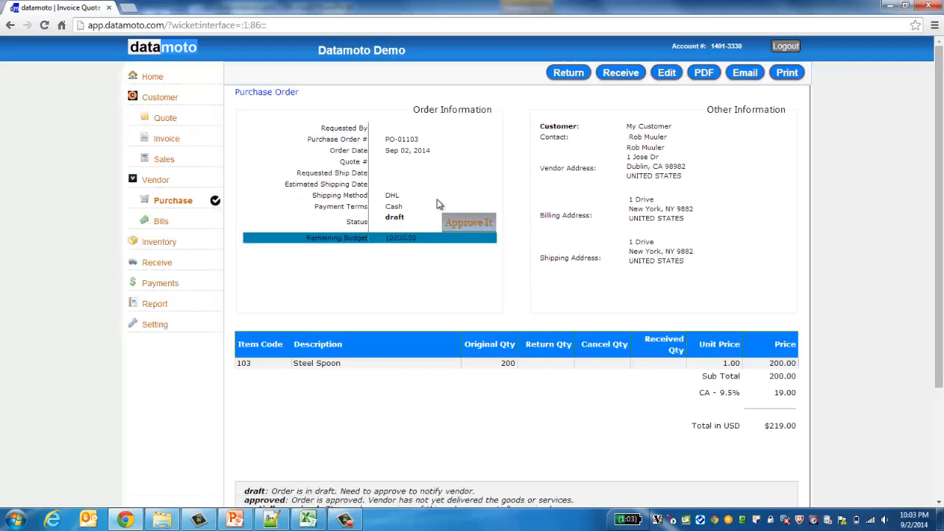
right_click(471, 224)
key(Escape)
click(467, 222)
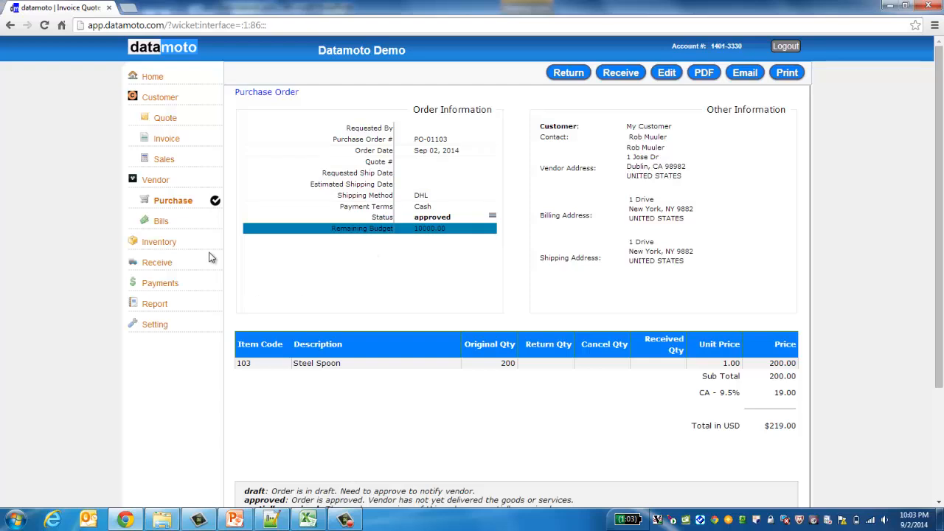
Step: Reopen the order, revert its approval to draft, then approve it again
click(164, 207)
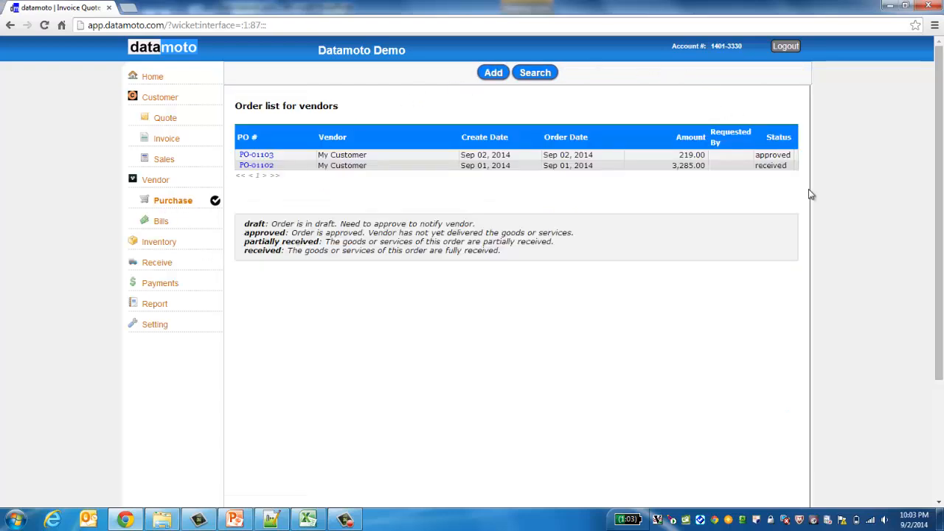
click(270, 156)
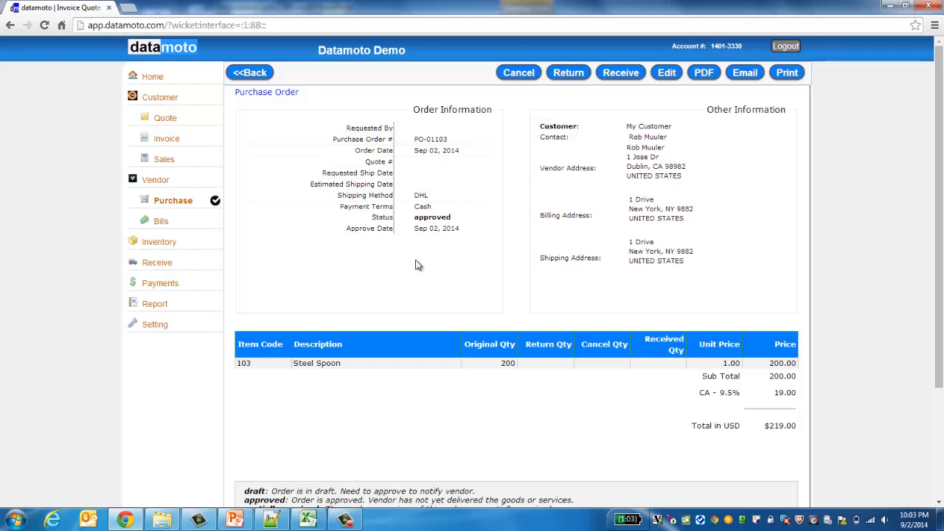
click(519, 73)
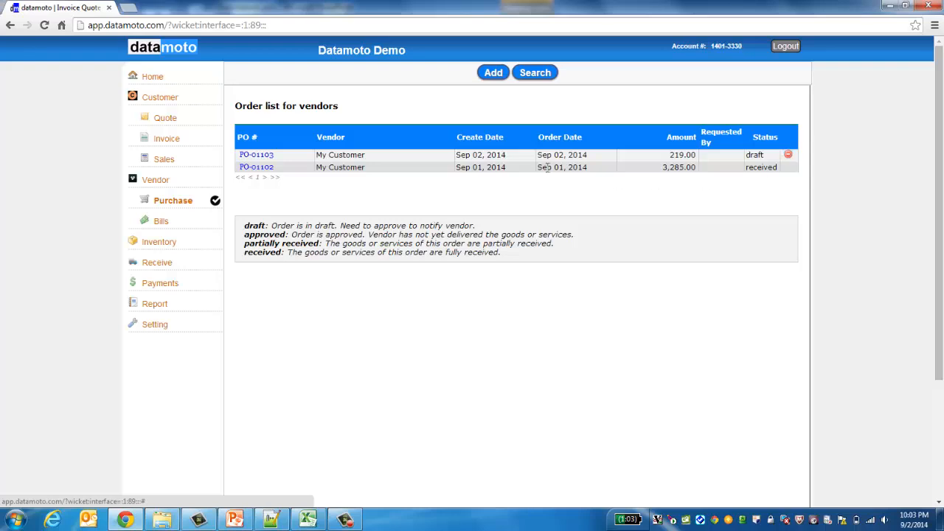
click(172, 204)
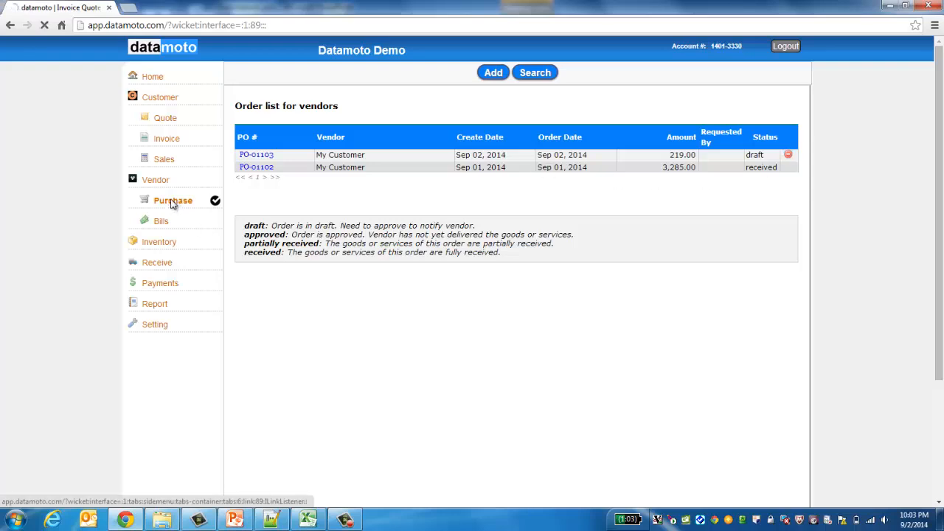
click(248, 160)
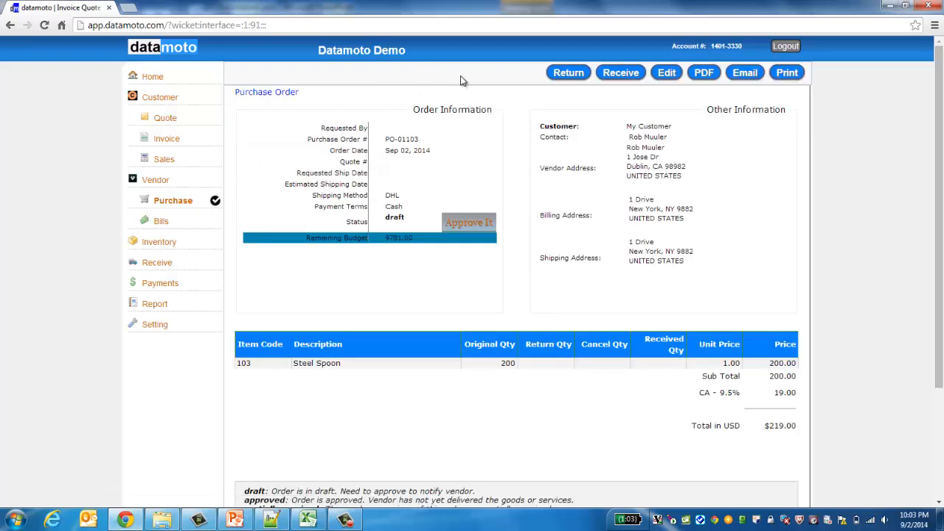
click(487, 223)
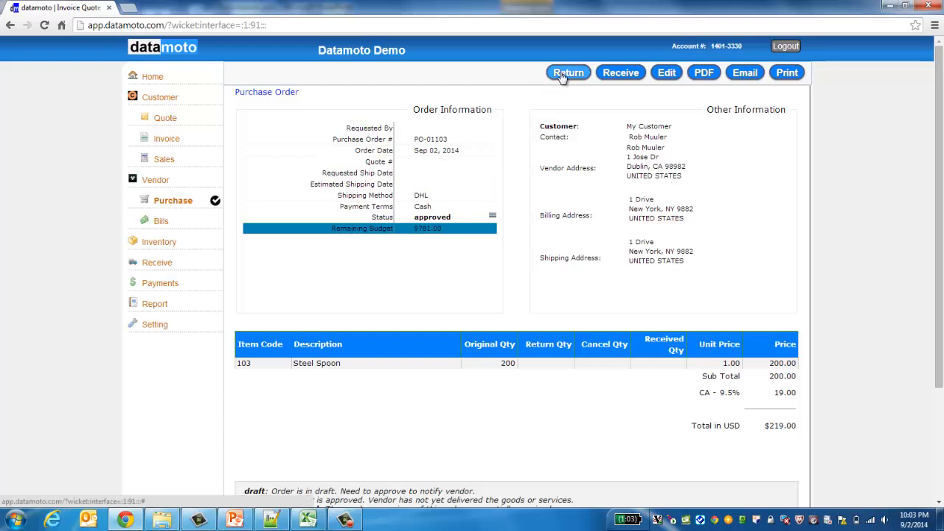
Step: Receive the Steel Spoon line with a quantity of 200
click(621, 73)
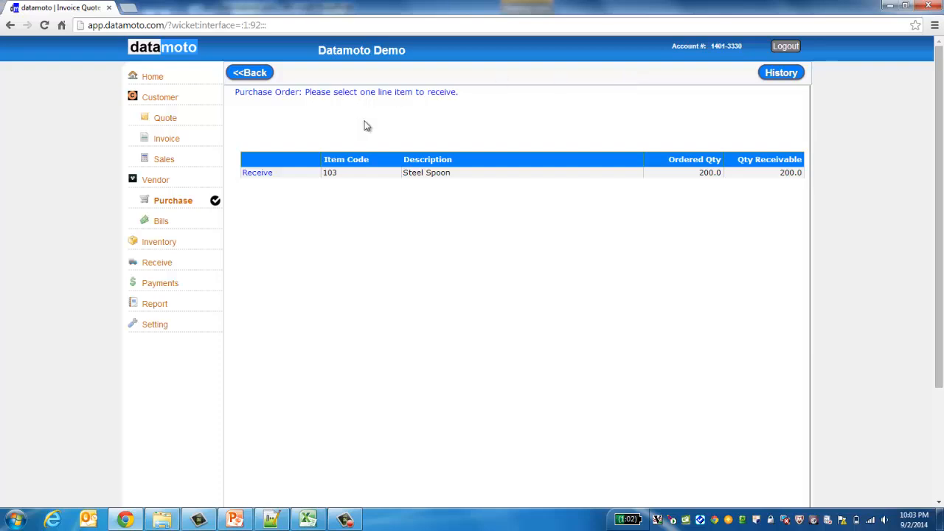
click(258, 175)
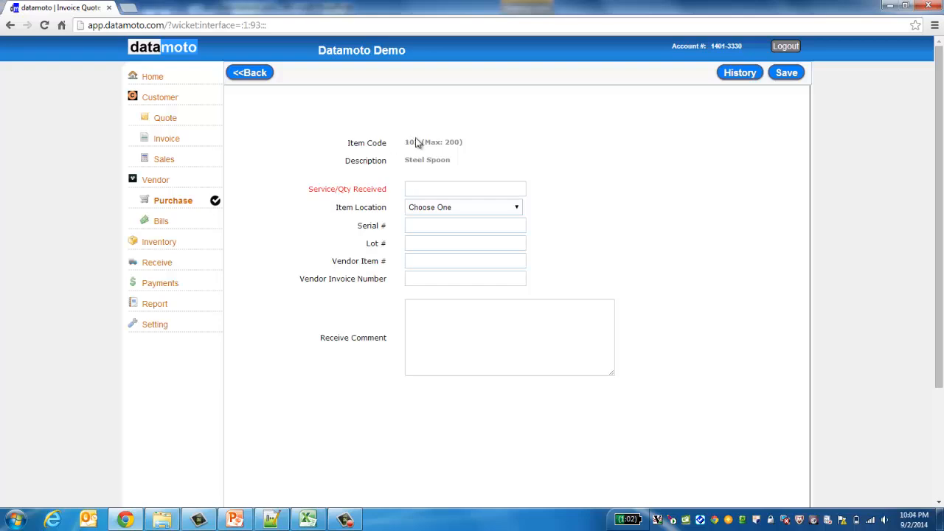
double_click(451, 142)
click(451, 141)
click(411, 190)
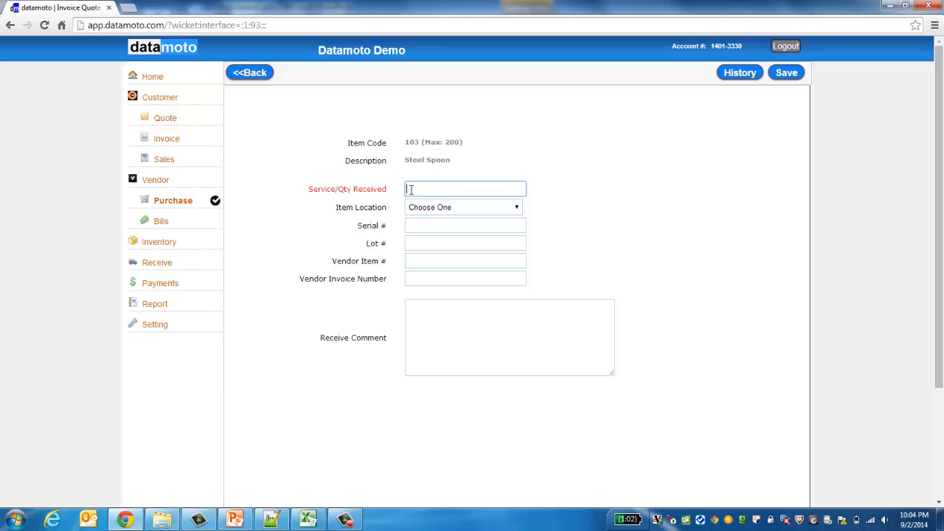
text(100)
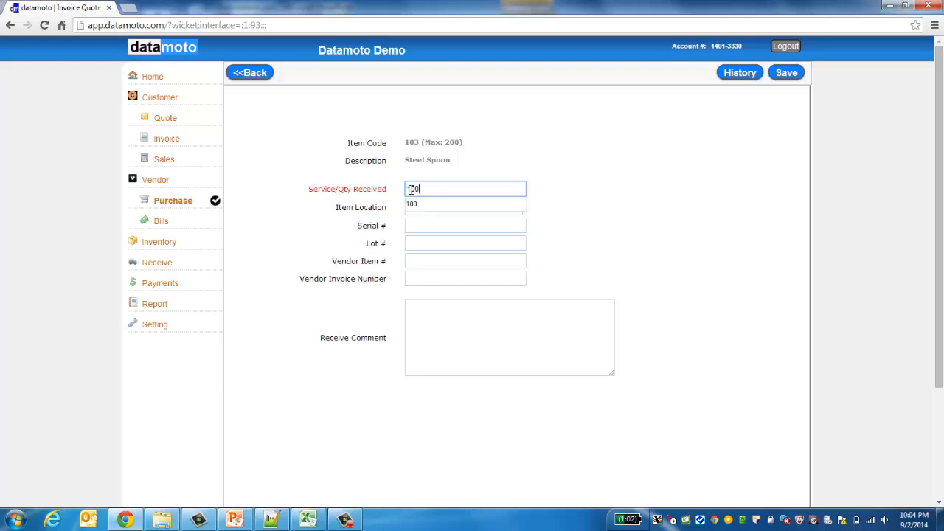
key(BackSpace)
key(BackSpace)
key(BackSpace)
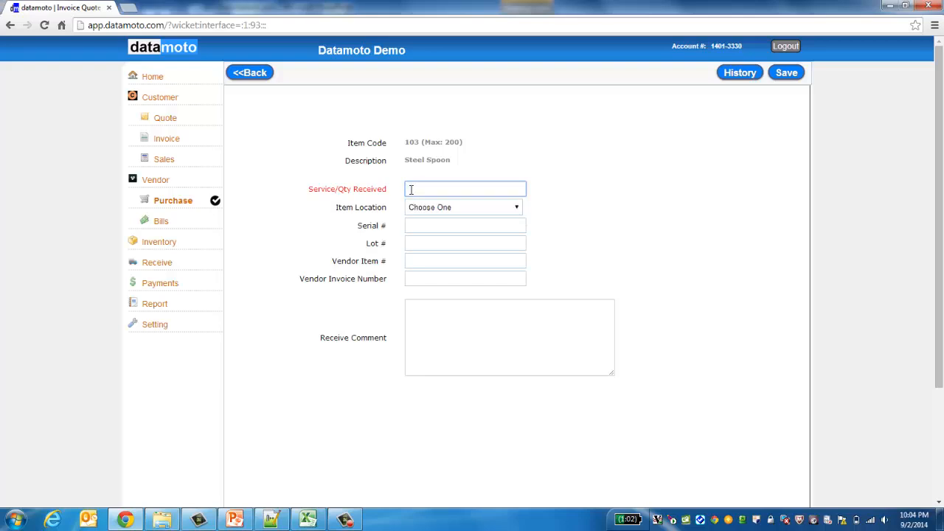
text(200)
click(307, 406)
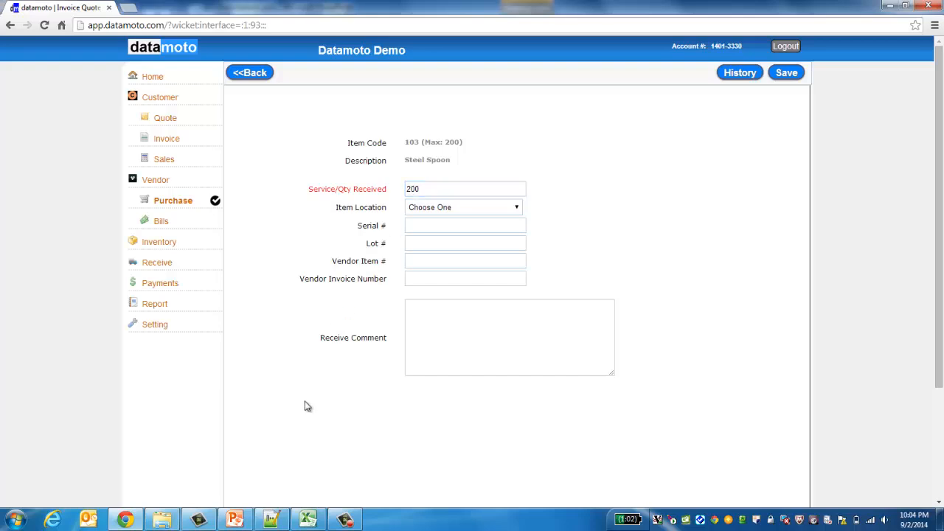
Step: Set location WH - downtown, lot 789 and the vendor invoice number, then save the receipt
click(517, 210)
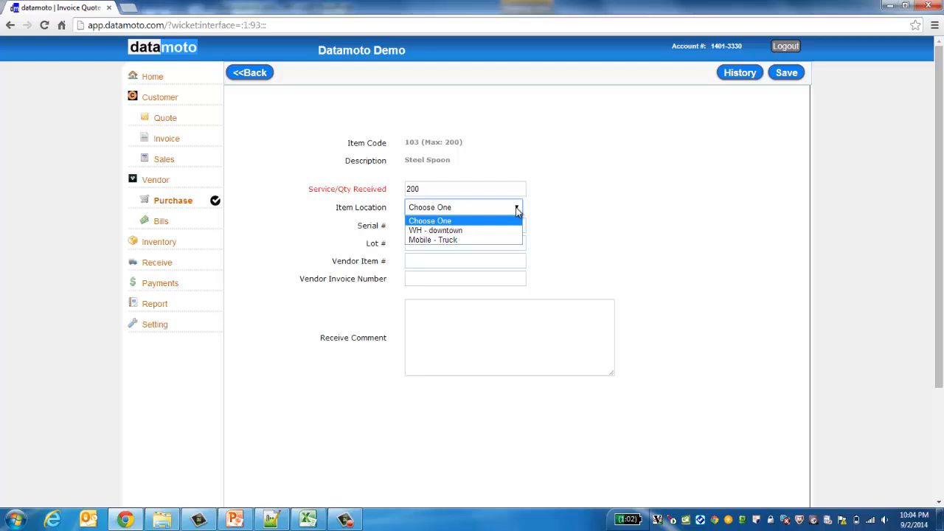
click(460, 231)
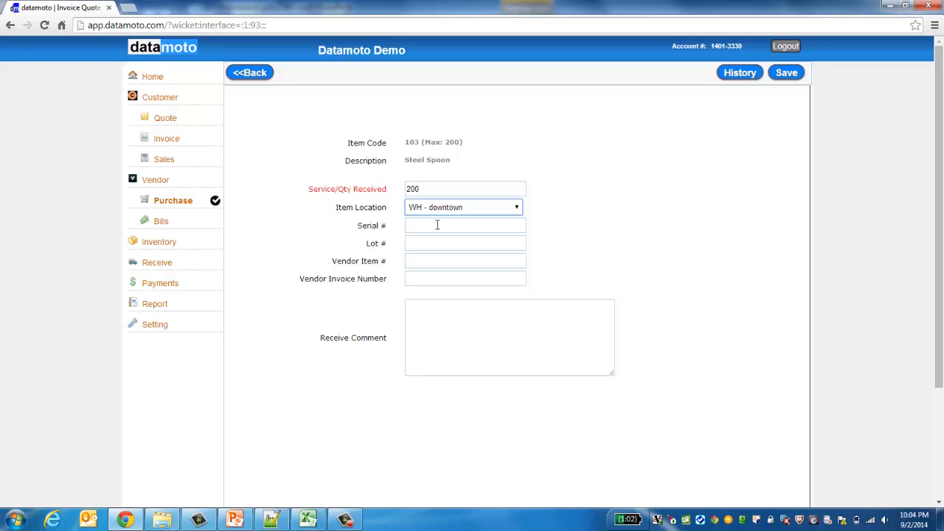
click(437, 225)
click(430, 244)
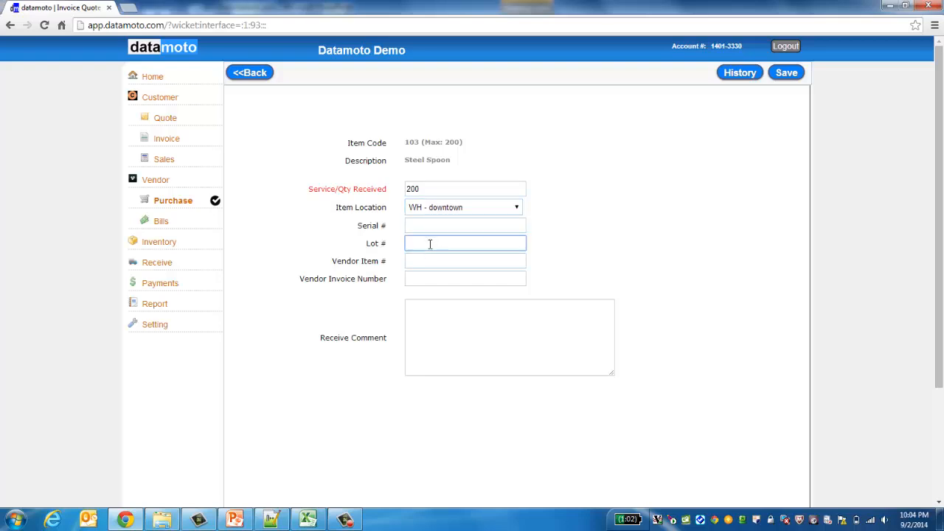
text(789)
click(414, 262)
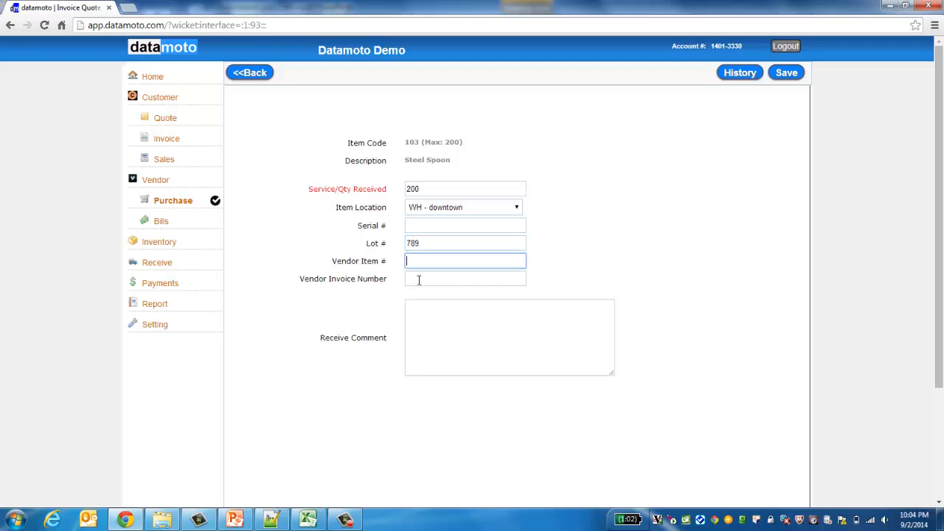
click(419, 280)
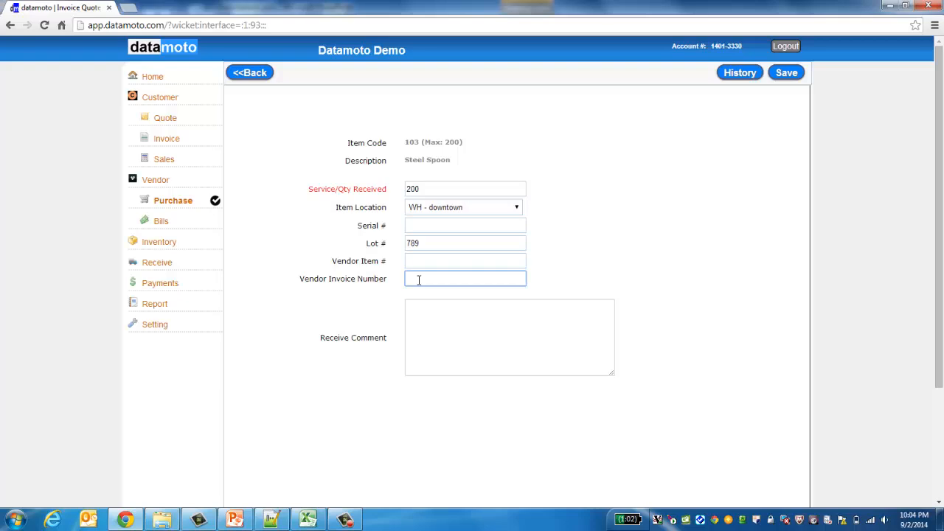
text(in)
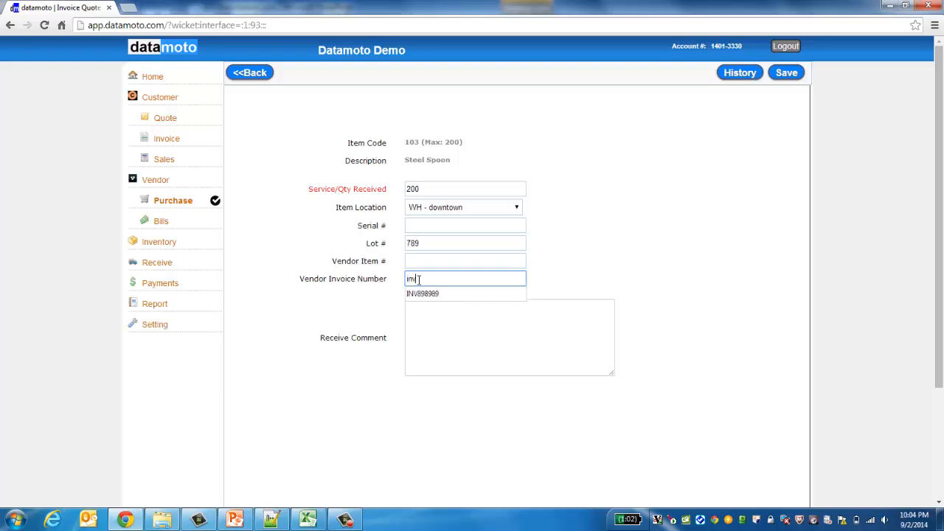
text(v896765)
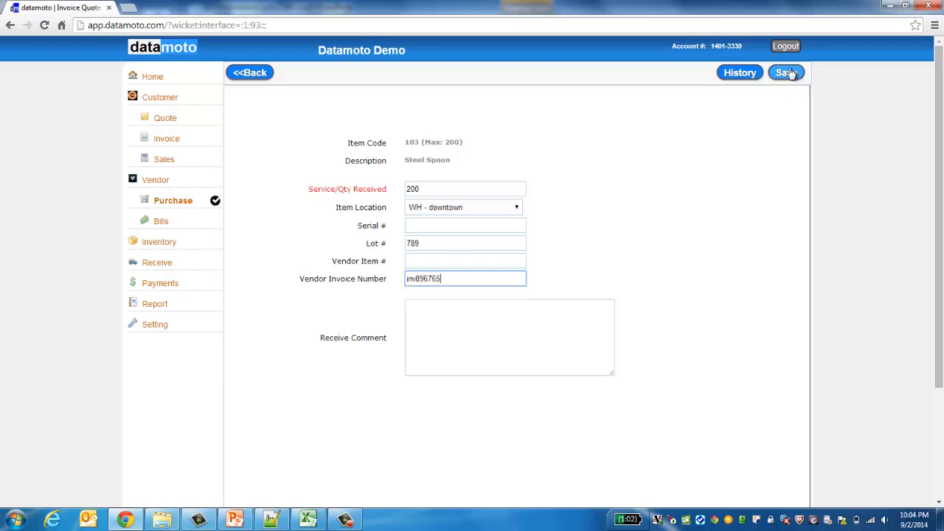
click(788, 72)
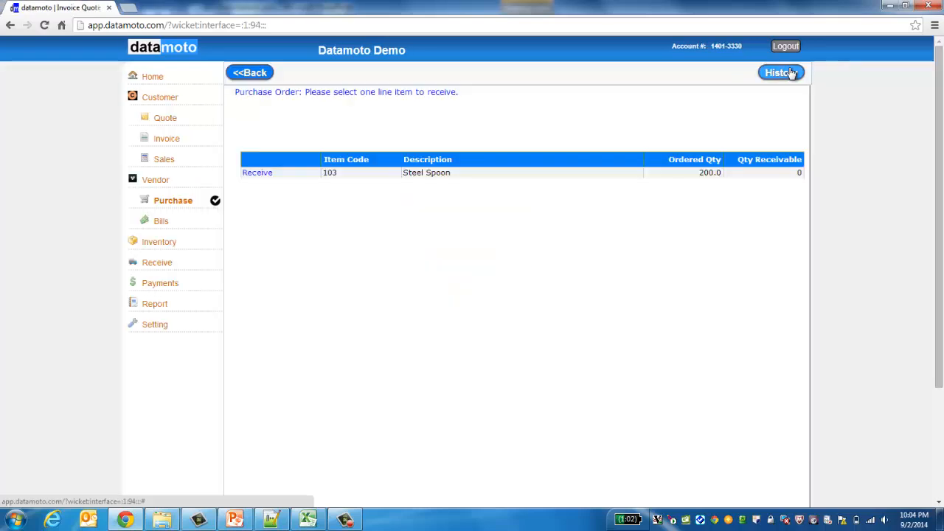
Step: Confirm 0 left to receive and PO-01103 received, then view vendor bills with draft BL-01102
double_click(799, 174)
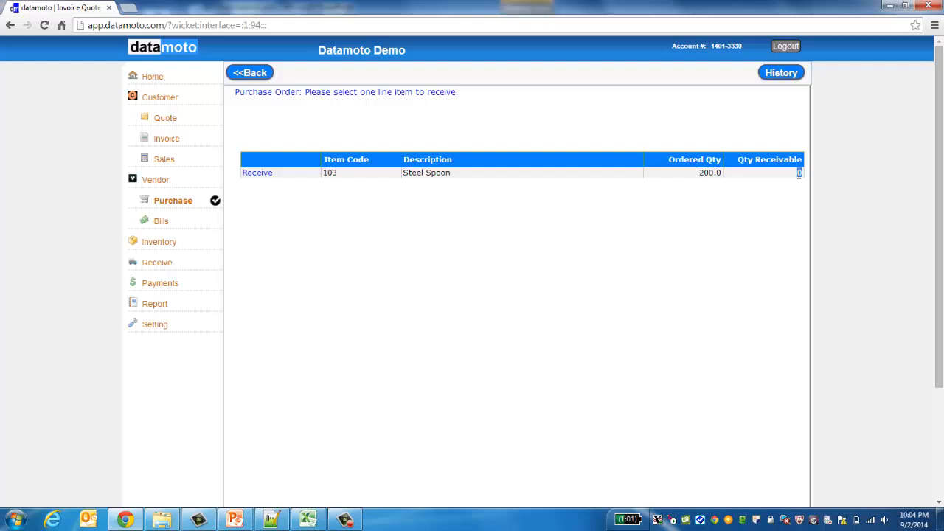
click(186, 208)
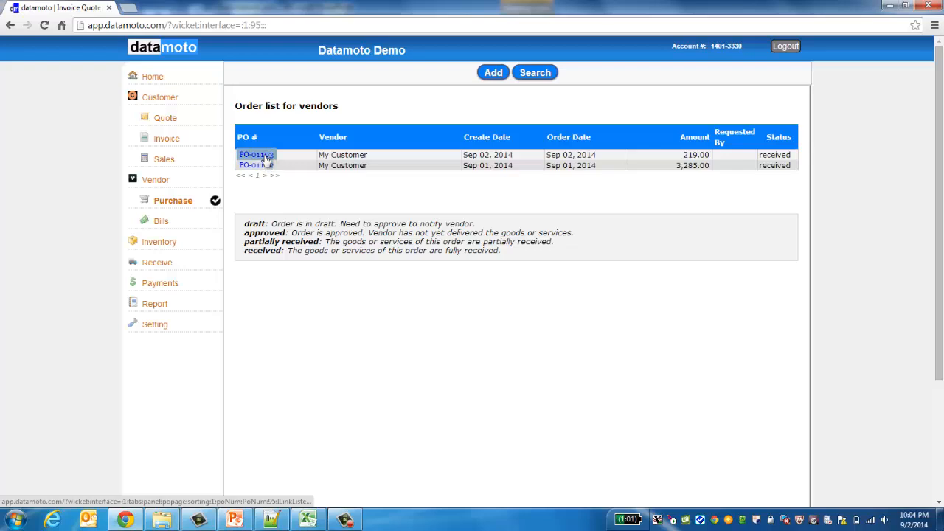
click(266, 156)
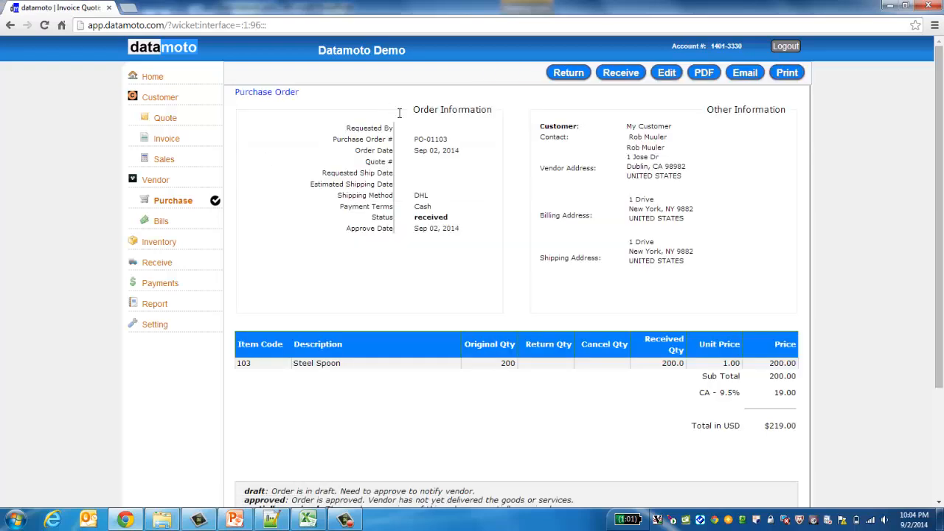
double_click(431, 219)
click(160, 223)
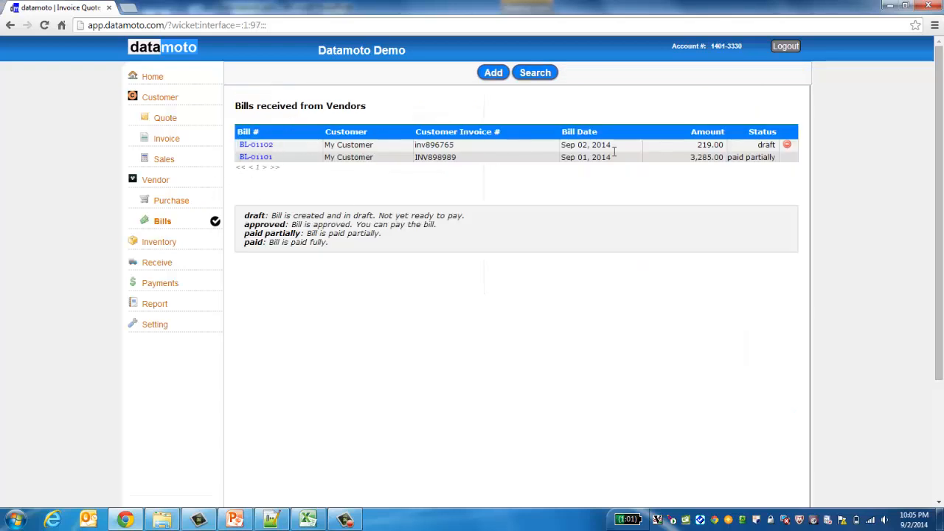
Step: Approve draft bill BL-01102 for 219.00 and return to the vendor bills list
click(258, 145)
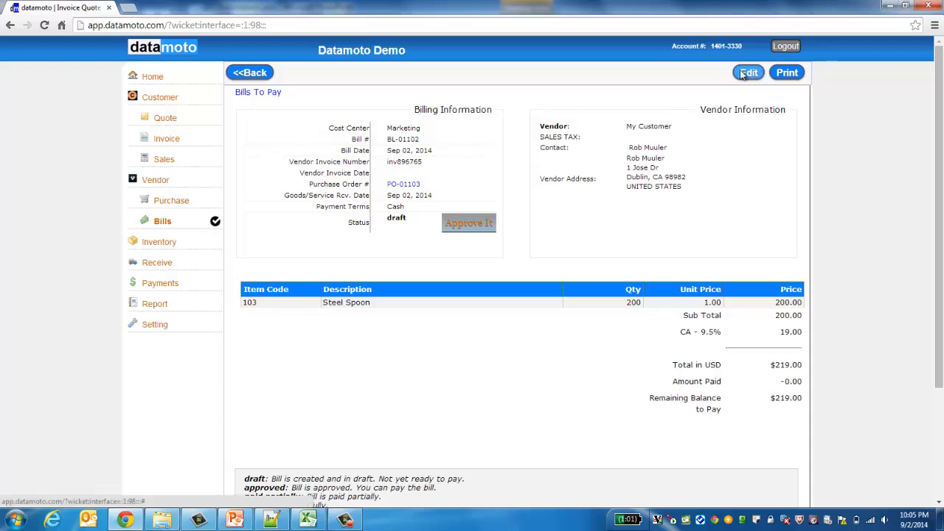
click(467, 224)
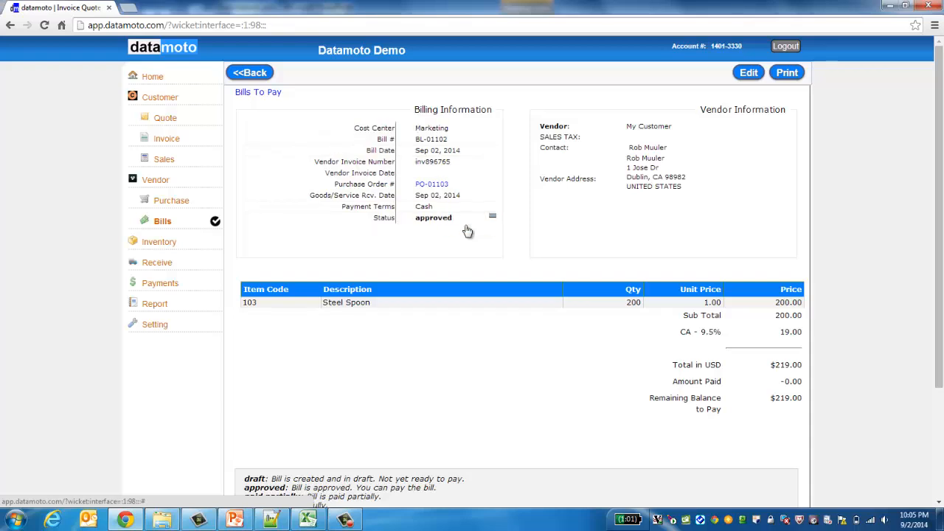
click(162, 224)
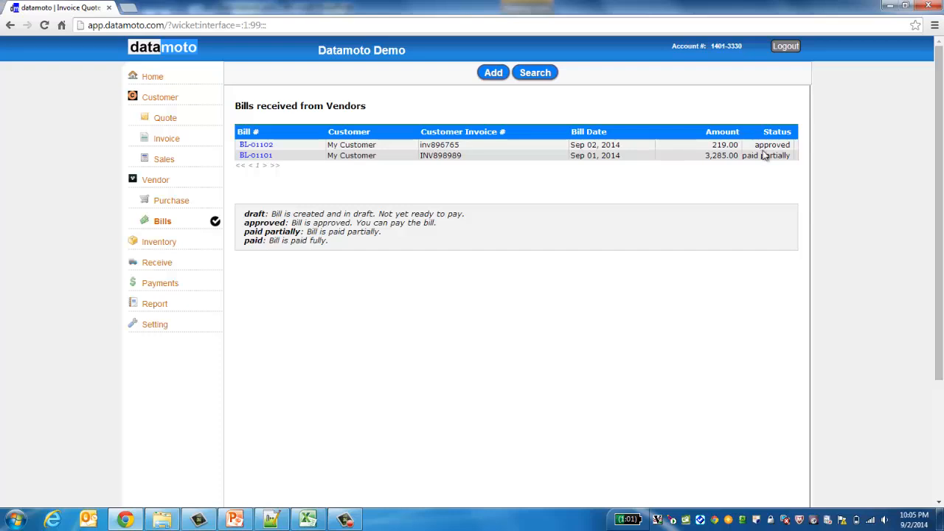
Step: Start a payment on bill BL-01102 with the payment date Sep 2, 2014
click(169, 284)
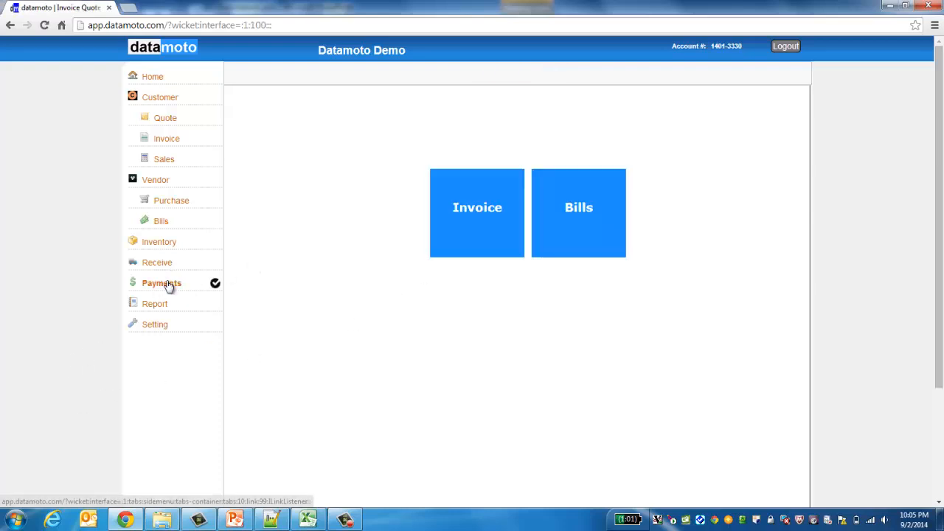
click(560, 208)
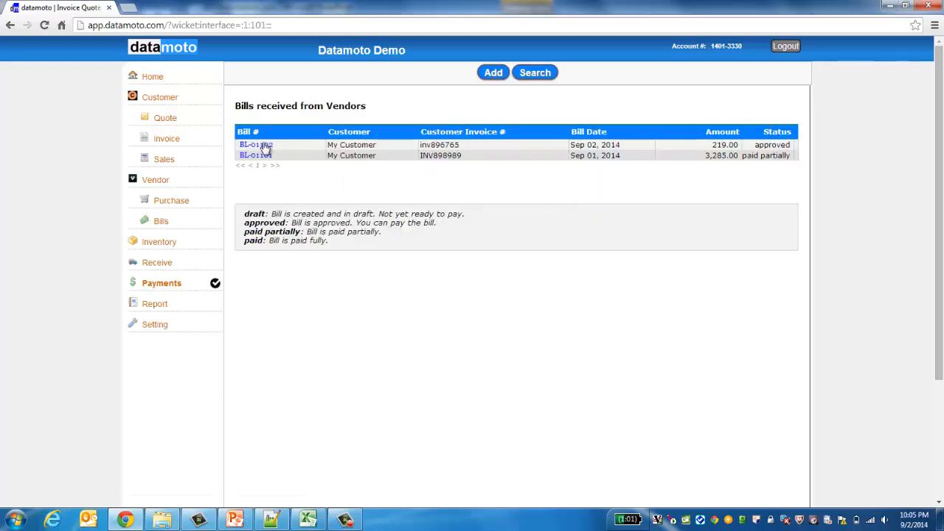
click(259, 145)
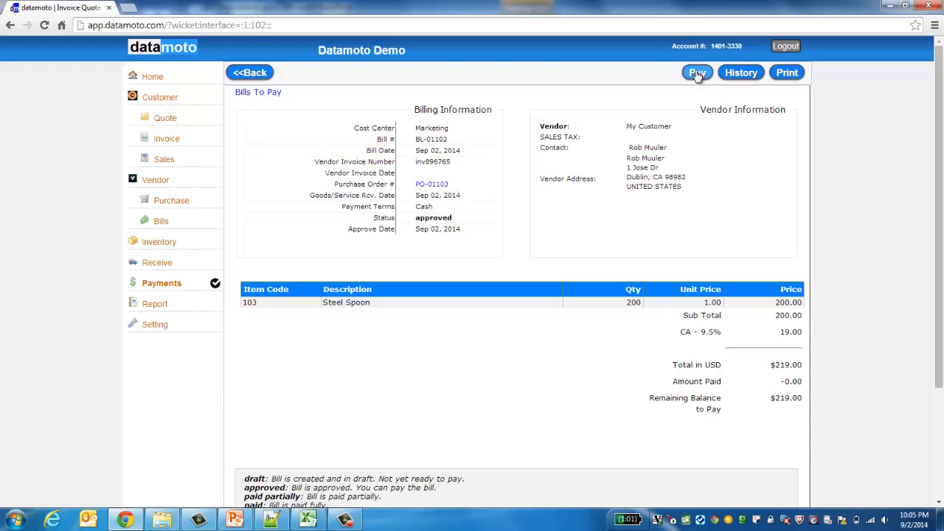
click(697, 73)
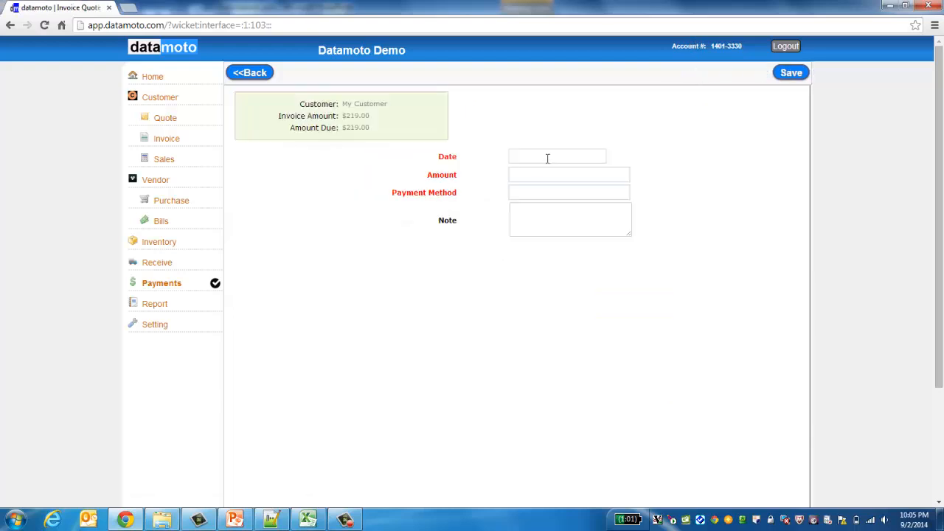
click(548, 158)
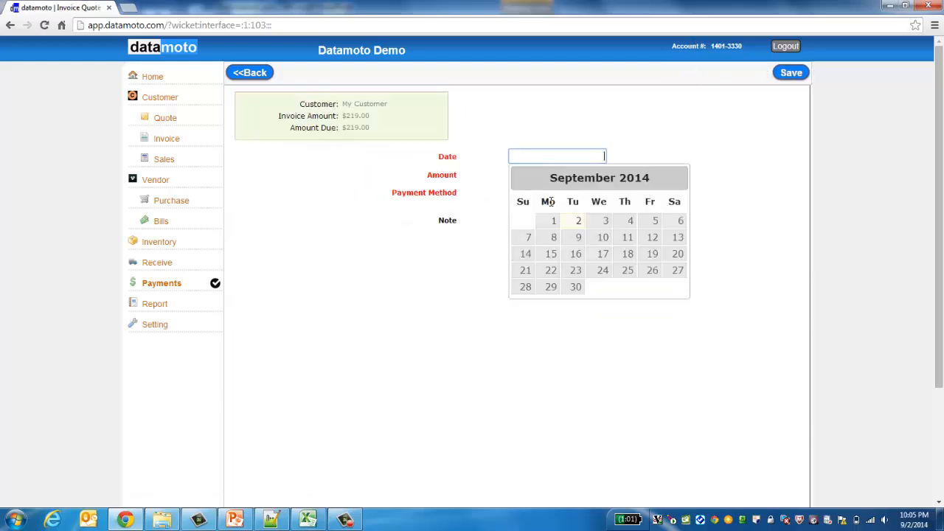
click(605, 222)
click(590, 154)
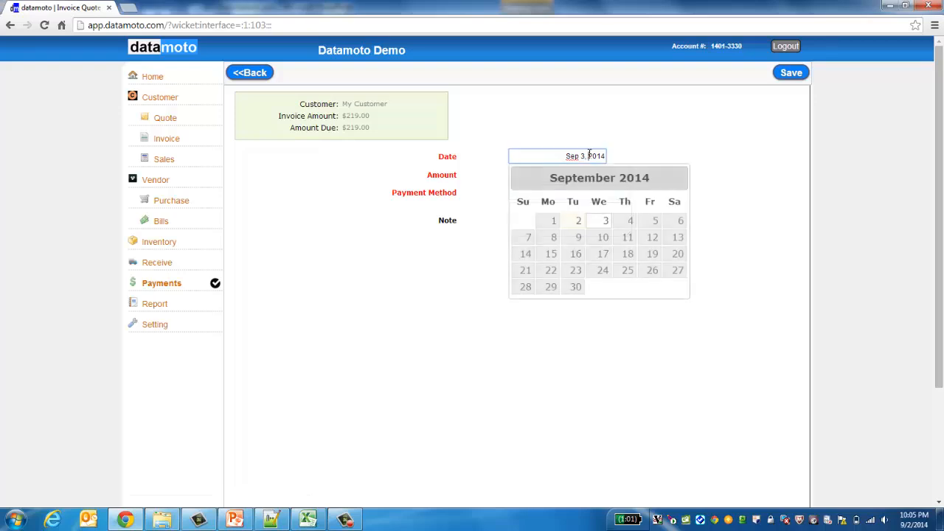
click(574, 223)
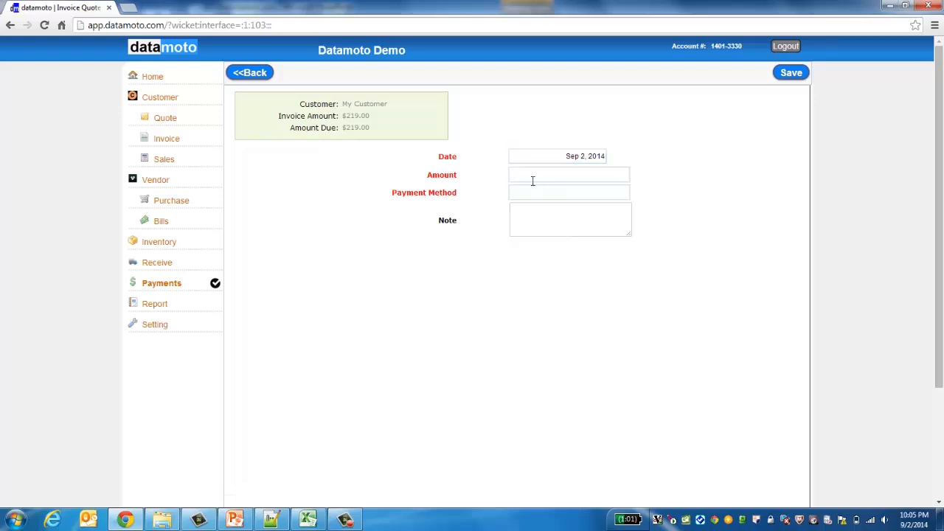
Step: Enter a 200 cash payment and save it
click(533, 180)
text(200)
click(557, 196)
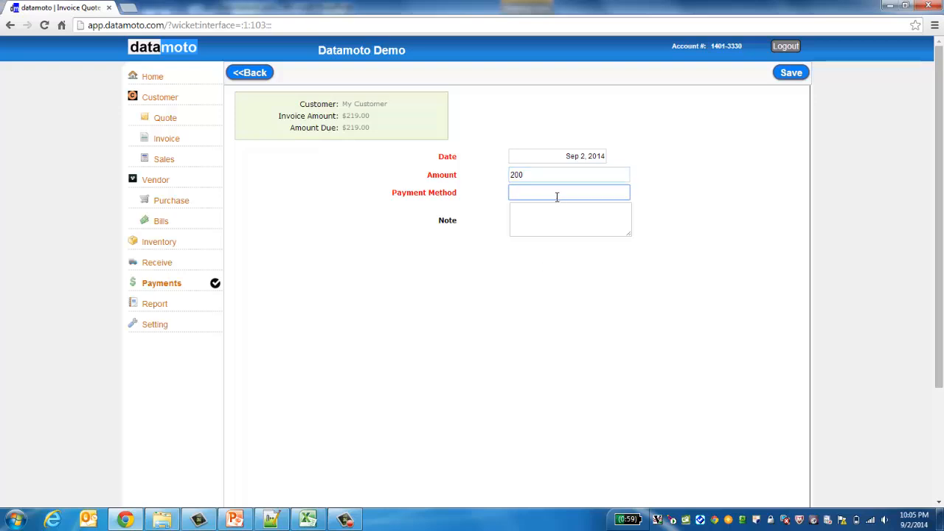
text(cash)
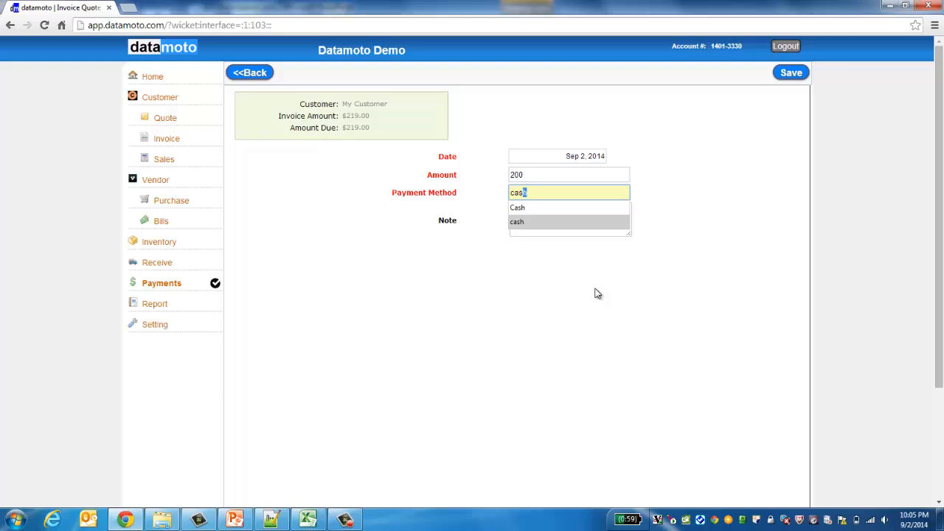
click(597, 293)
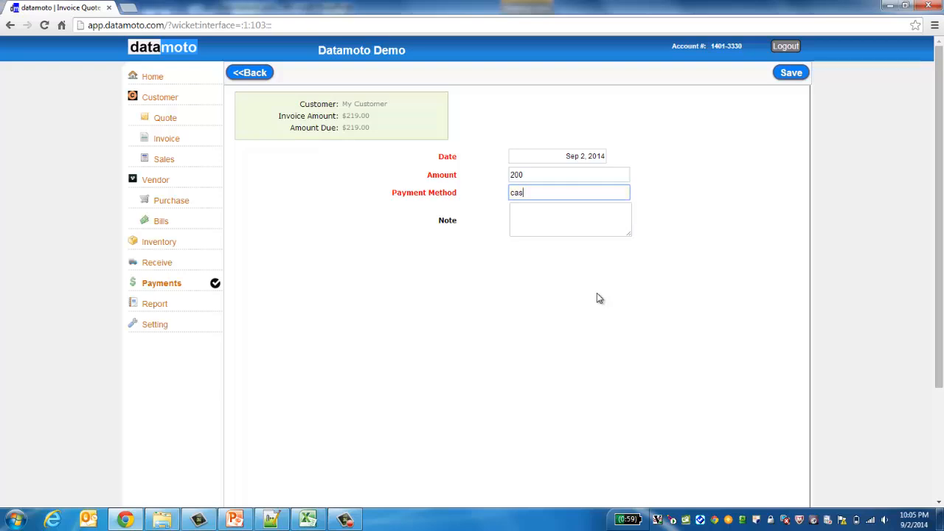
click(542, 193)
text(h)
click(788, 74)
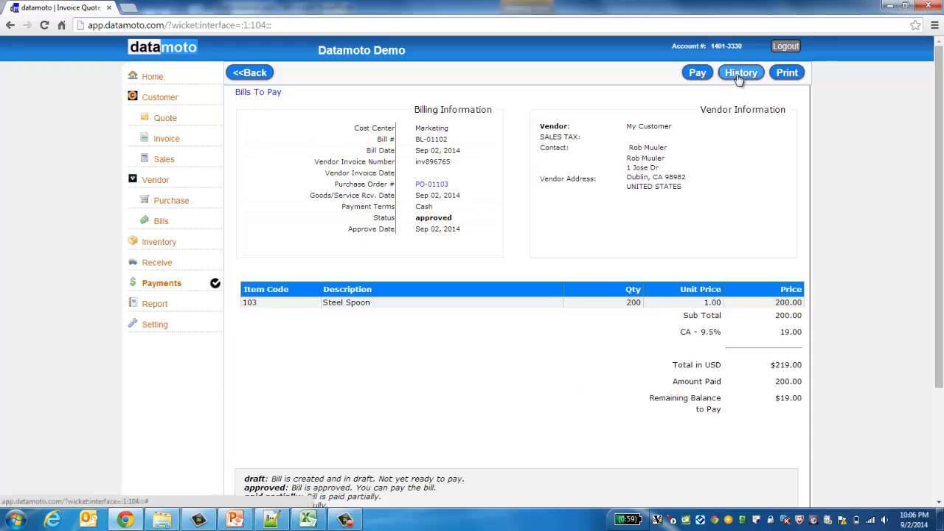
click(696, 73)
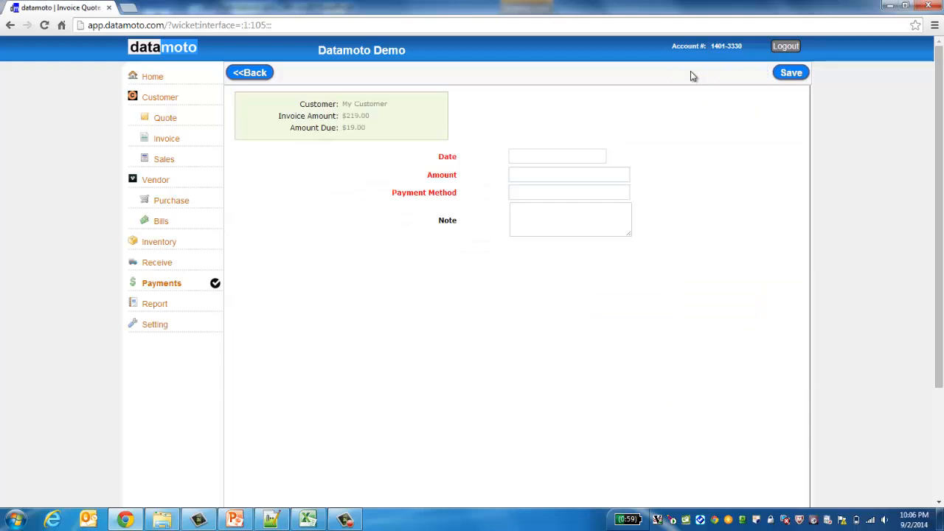
double_click(352, 129)
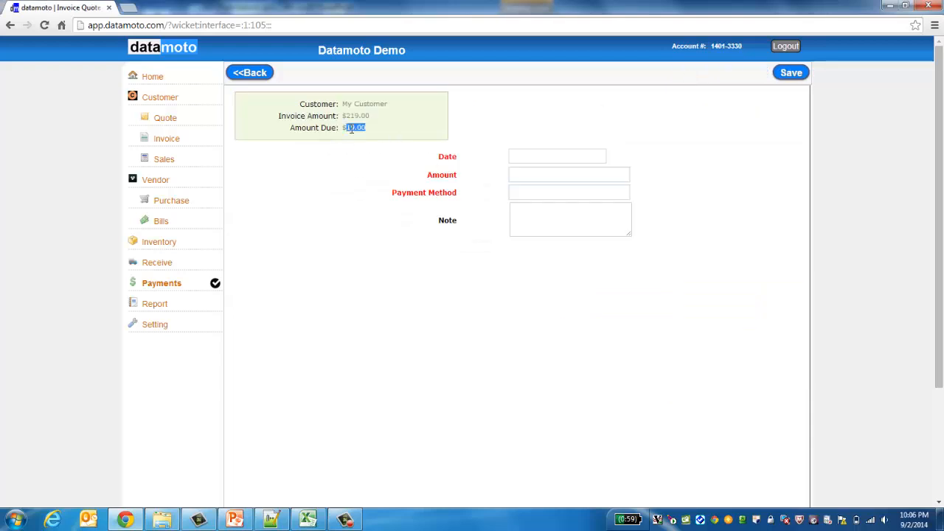
click(259, 74)
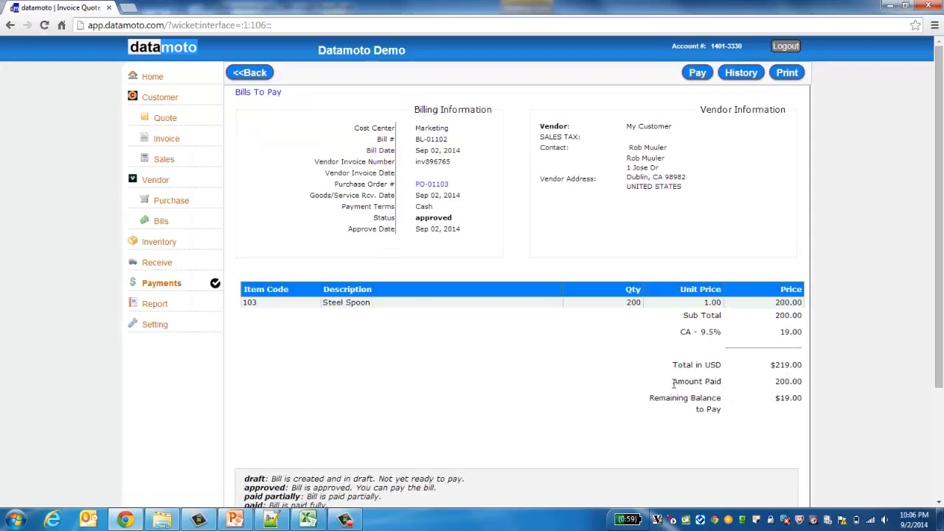
drag(673, 383, 800, 378)
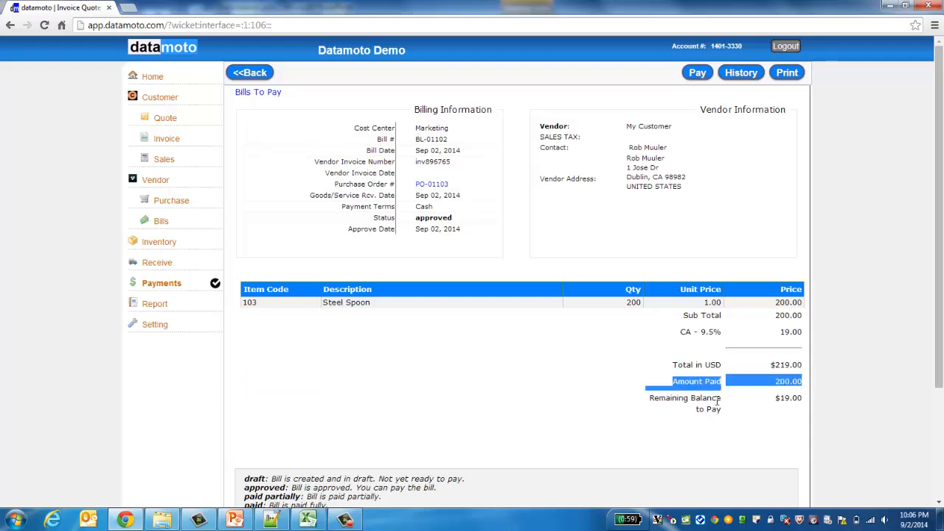
click(782, 398)
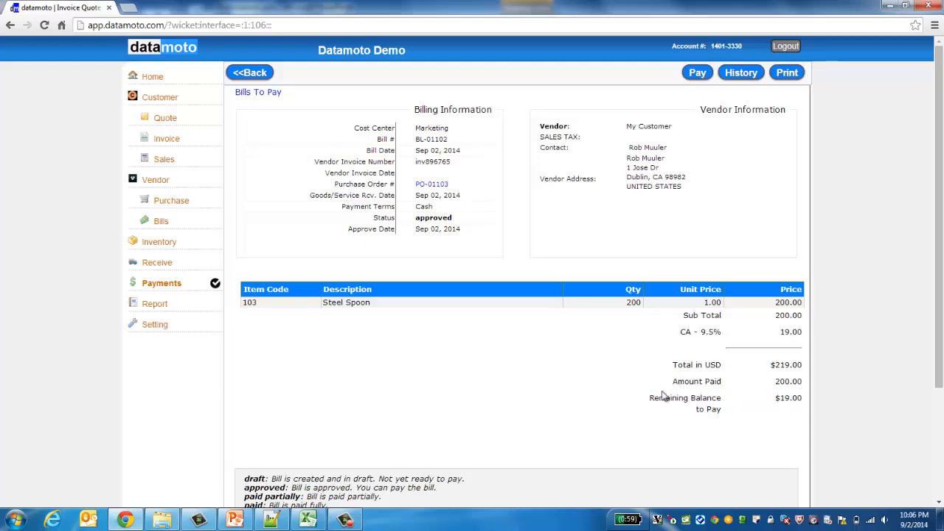
click(737, 73)
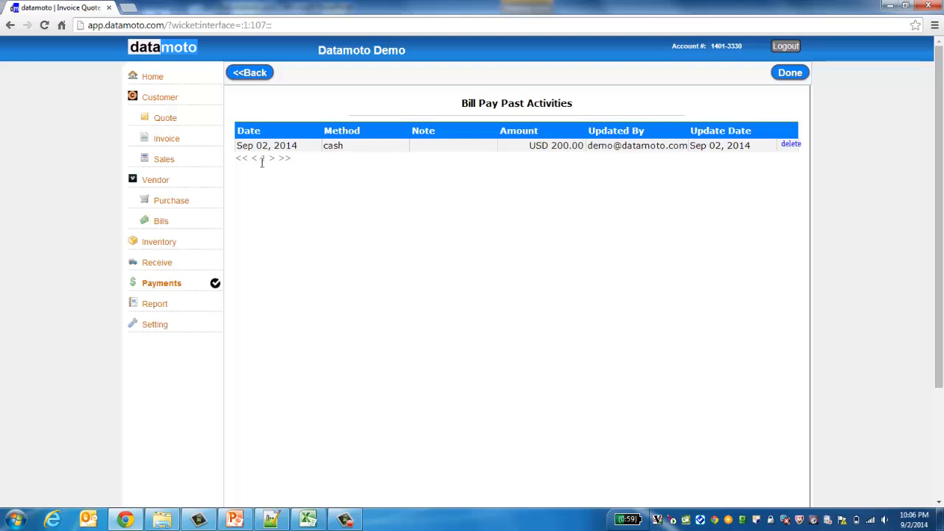
click(250, 76)
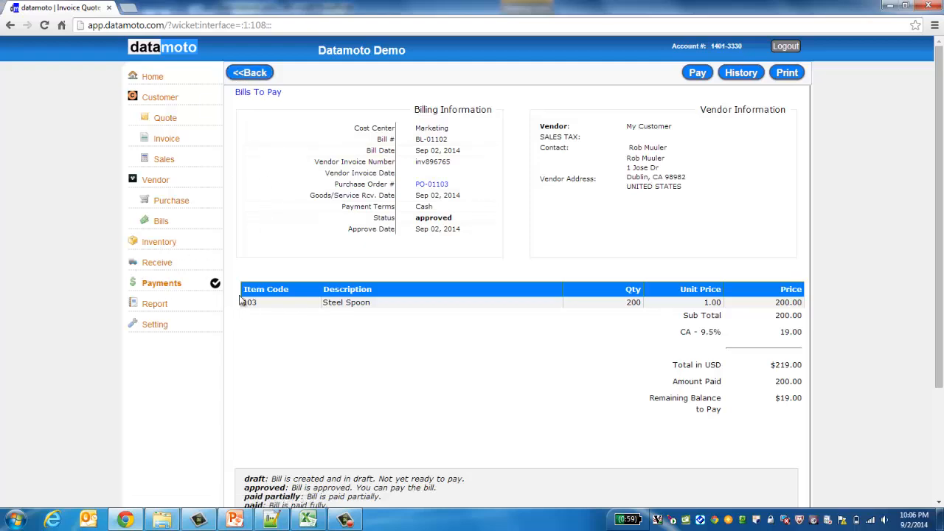
Step: Review Steel Spoon item 103's downtown receive activity (lot 789, +200, stock 345), then list purchase orders
click(161, 243)
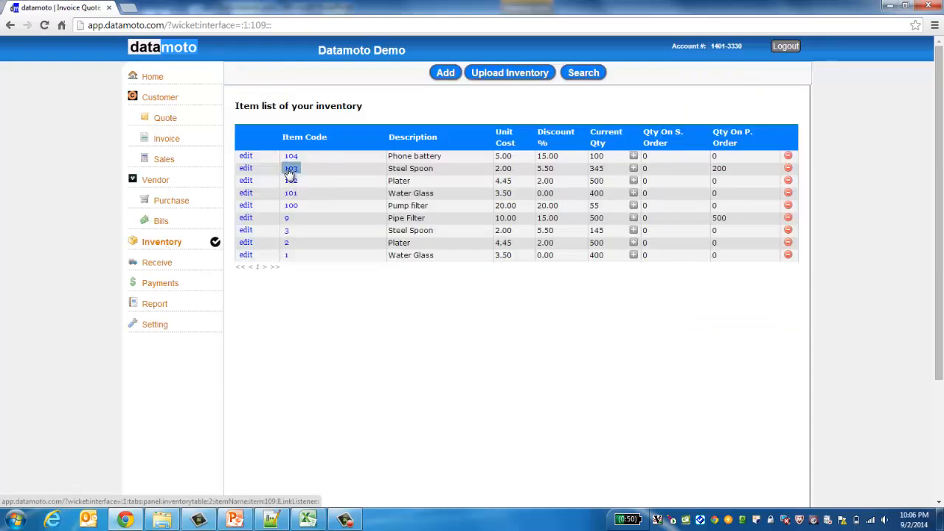
click(291, 169)
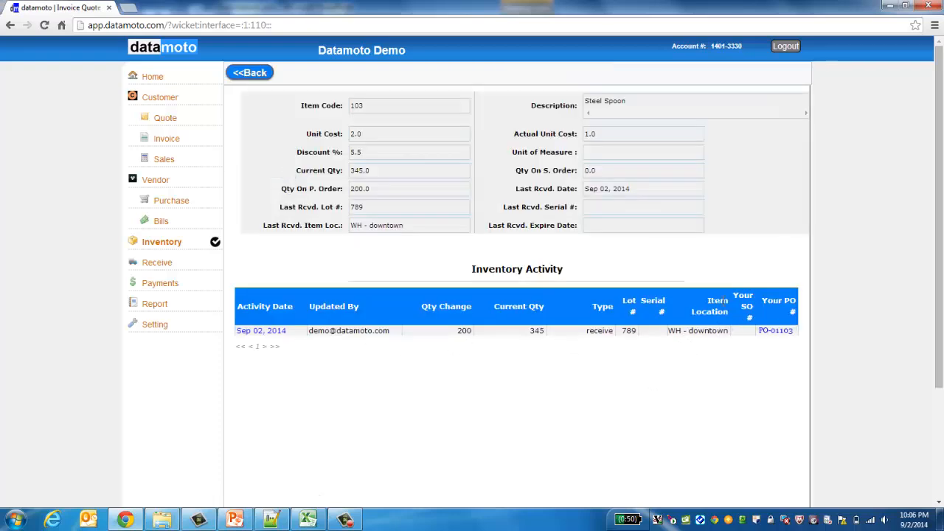
double_click(705, 332)
double_click(600, 331)
double_click(629, 331)
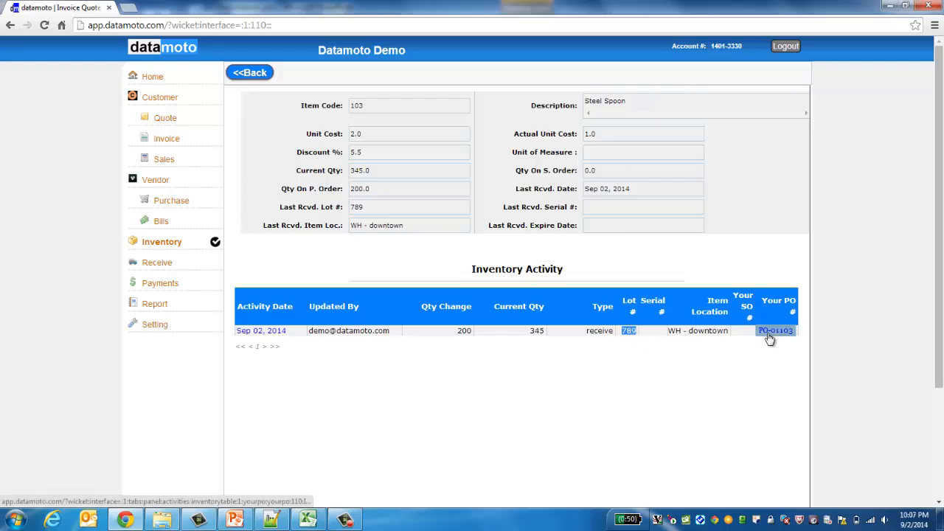
double_click(537, 330)
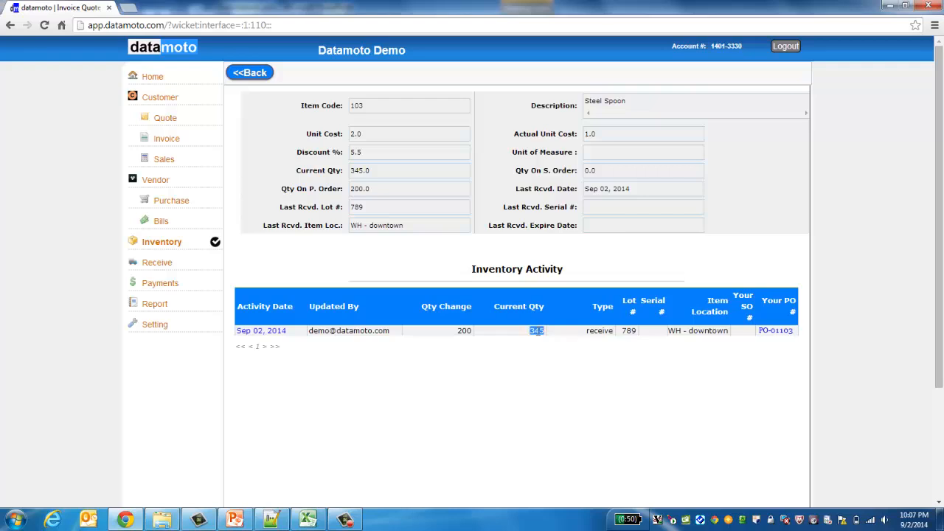
double_click(464, 331)
click(435, 405)
click(166, 205)
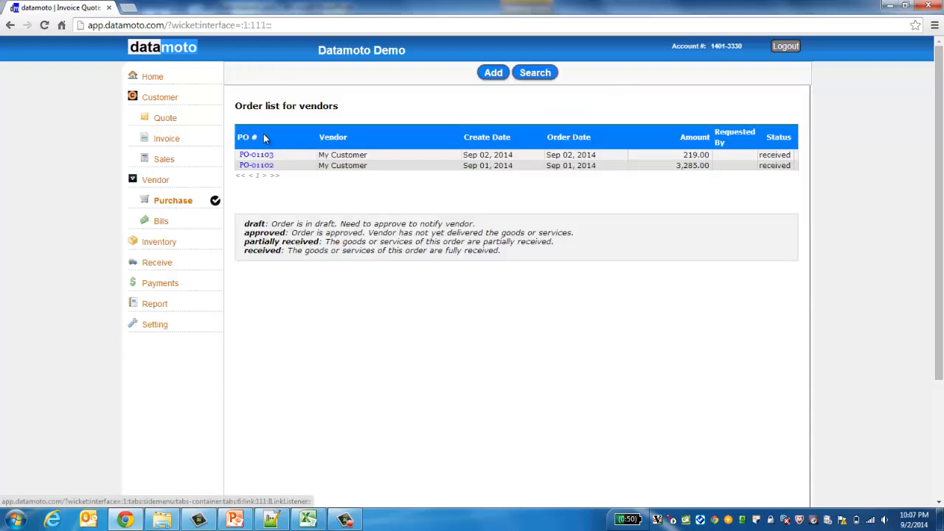
Step: Return 100 Steel Spoons against purchase order PO-01103 and save the return
click(258, 155)
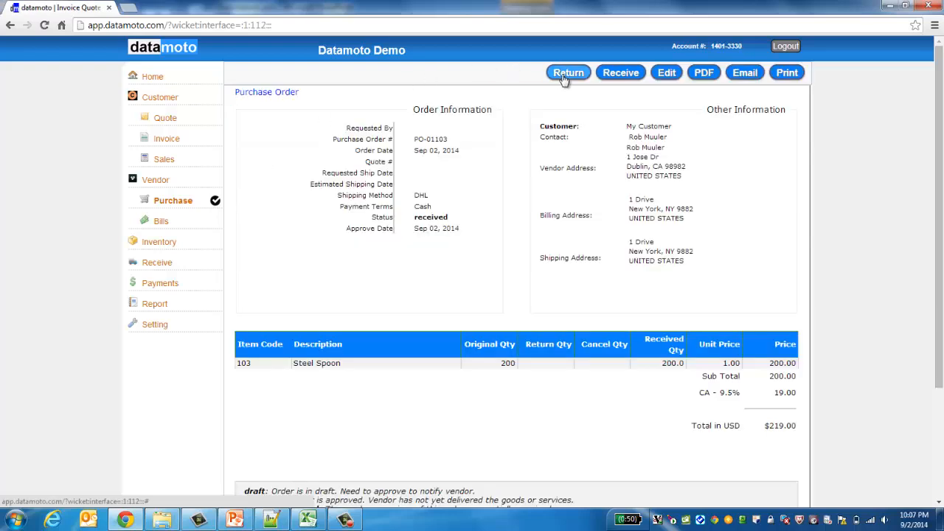
click(565, 74)
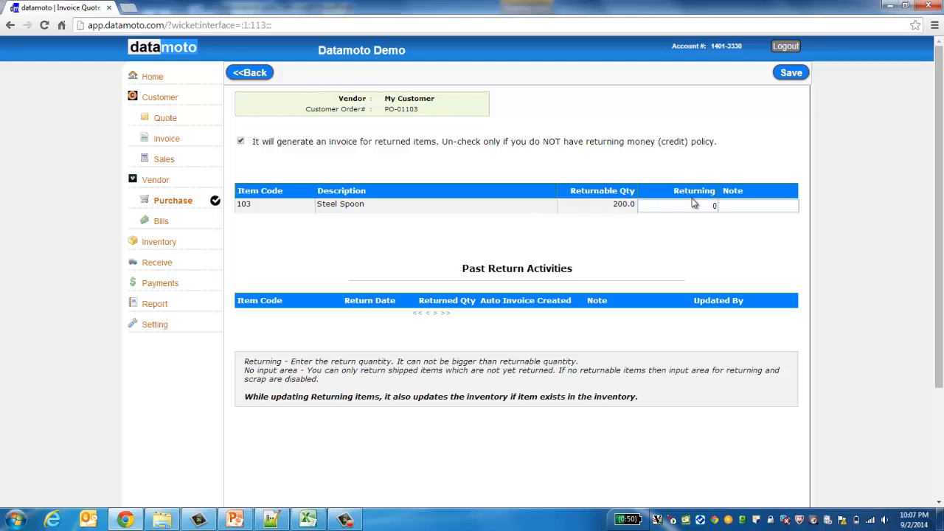
click(713, 207)
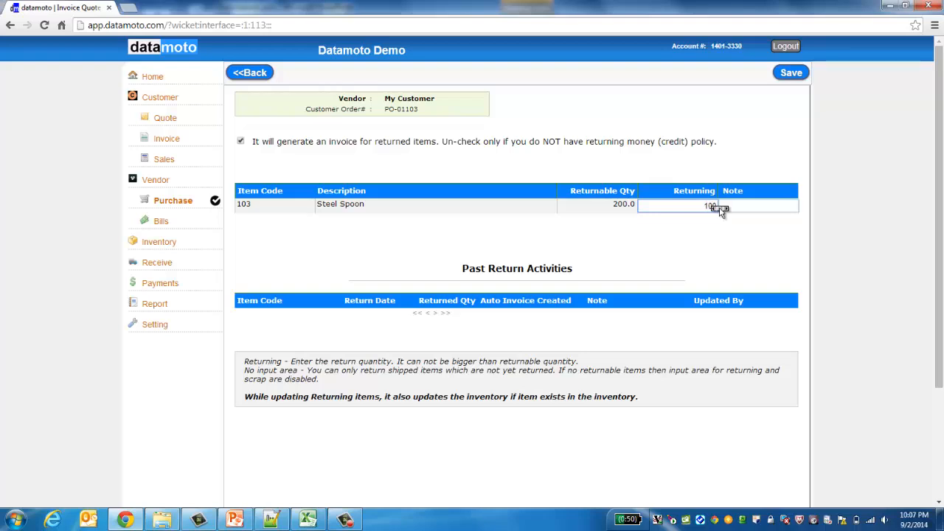
click(787, 77)
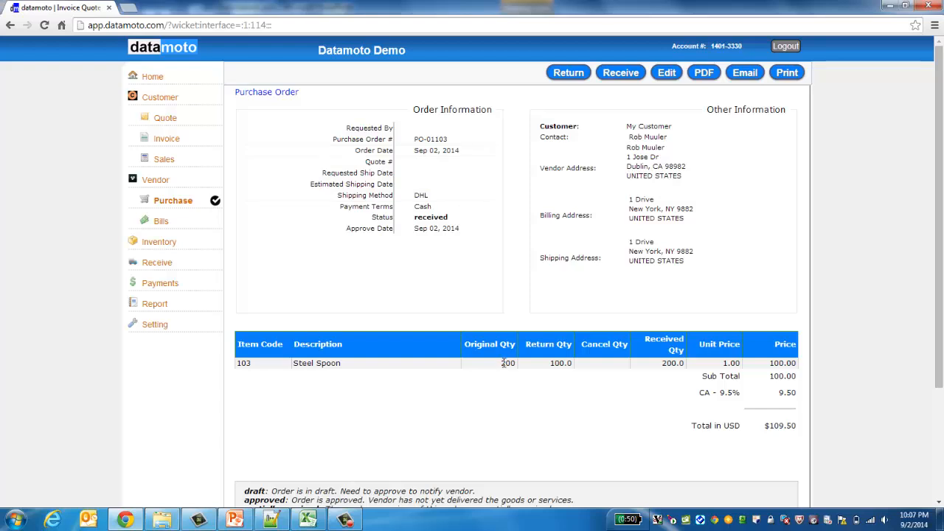
Step: Check the return line quantities: 200 original, 100.0 returned, 200.0 received
double_click(504, 363)
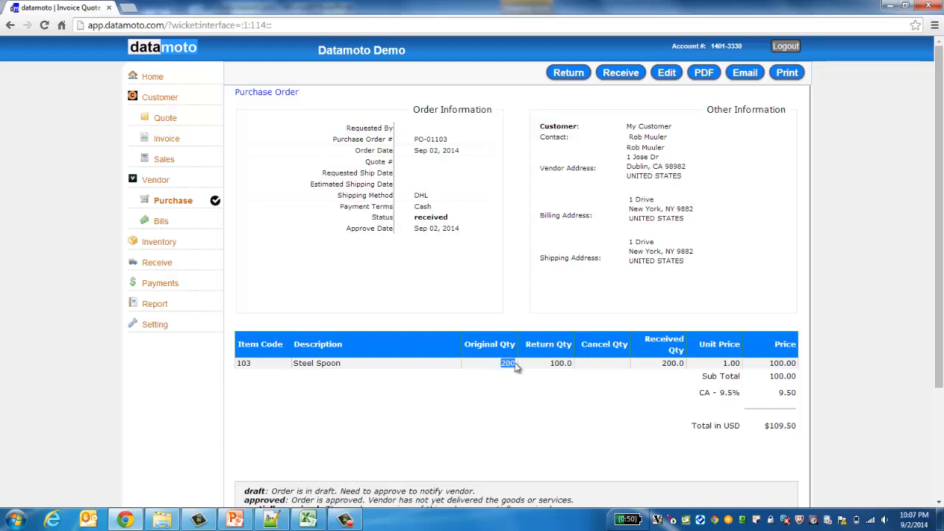
double_click(552, 363)
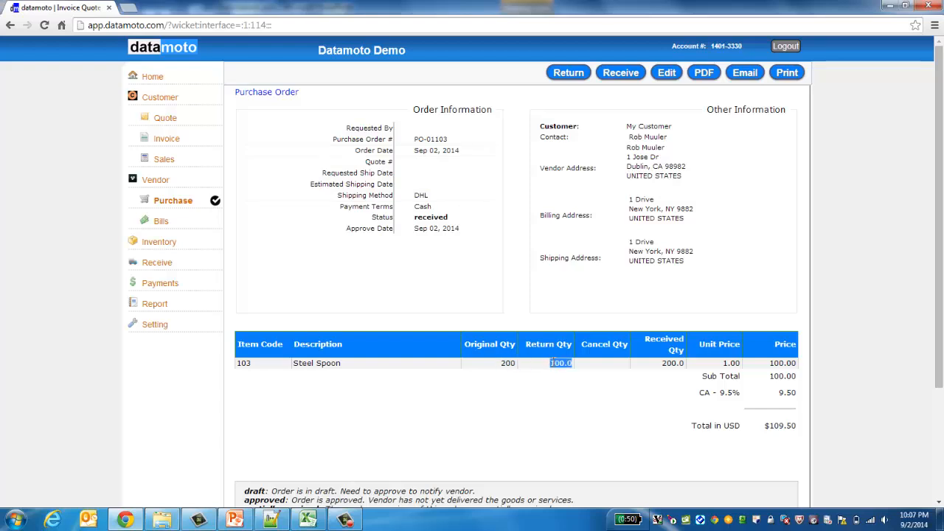
double_click(673, 363)
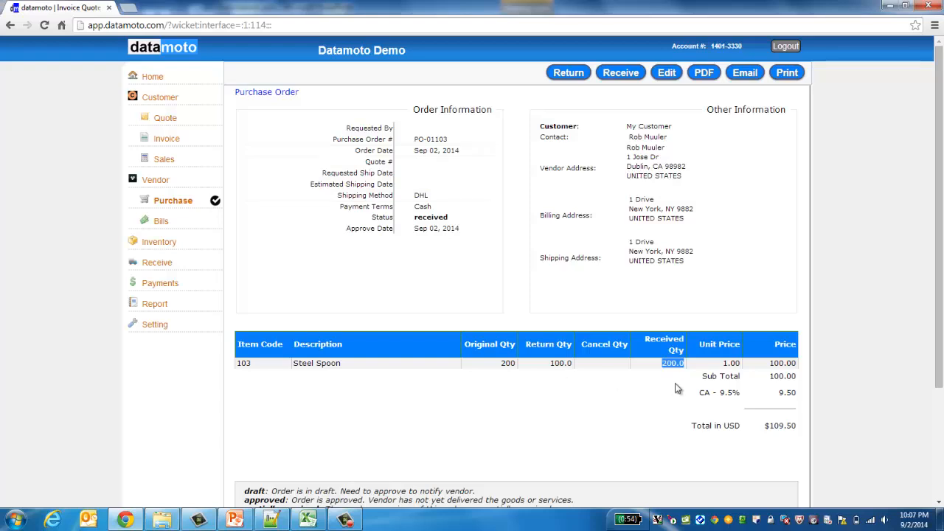
click(619, 438)
click(162, 223)
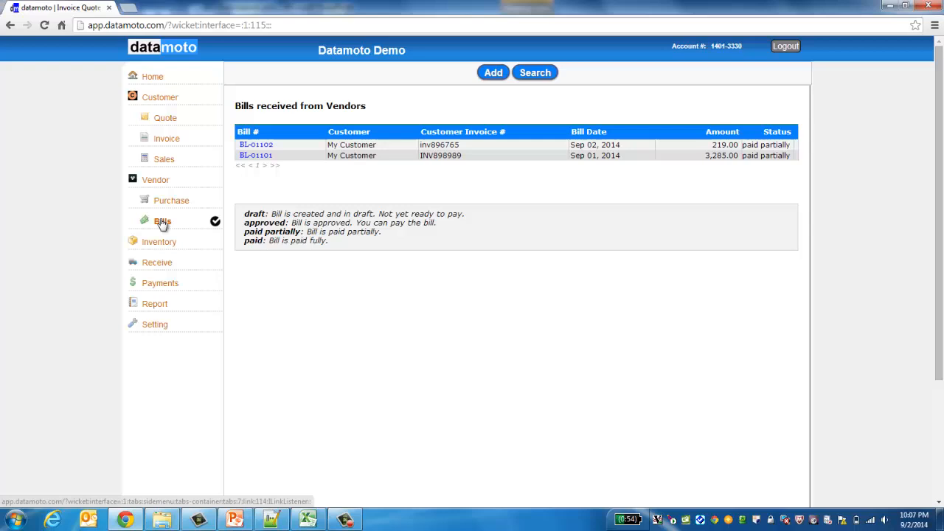
Step: Check bill BL-01102, then open return invoice IN-01113 from the customer invoices
click(256, 145)
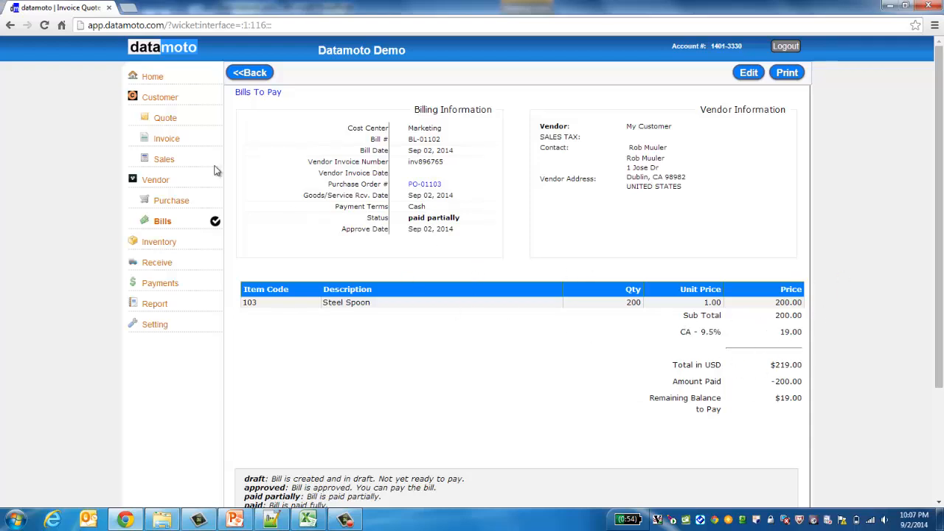
click(163, 140)
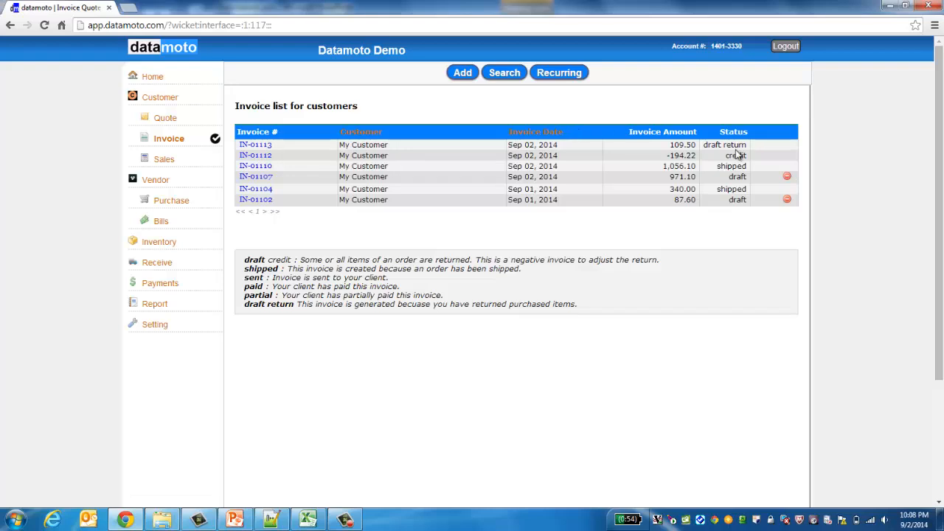
click(255, 144)
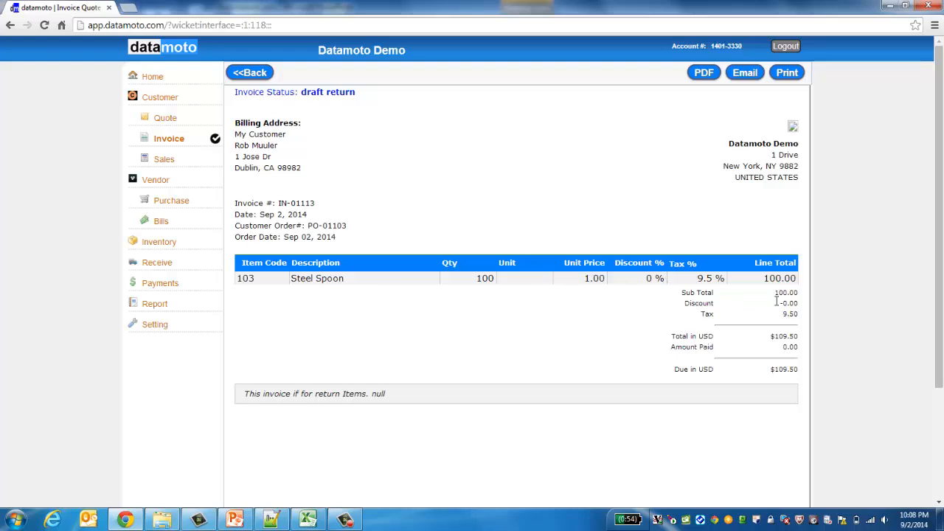
Step: Review IN-01113's 109.50 amount due and draft status, then go back to vendor bills
double_click(780, 368)
double_click(310, 91)
click(303, 92)
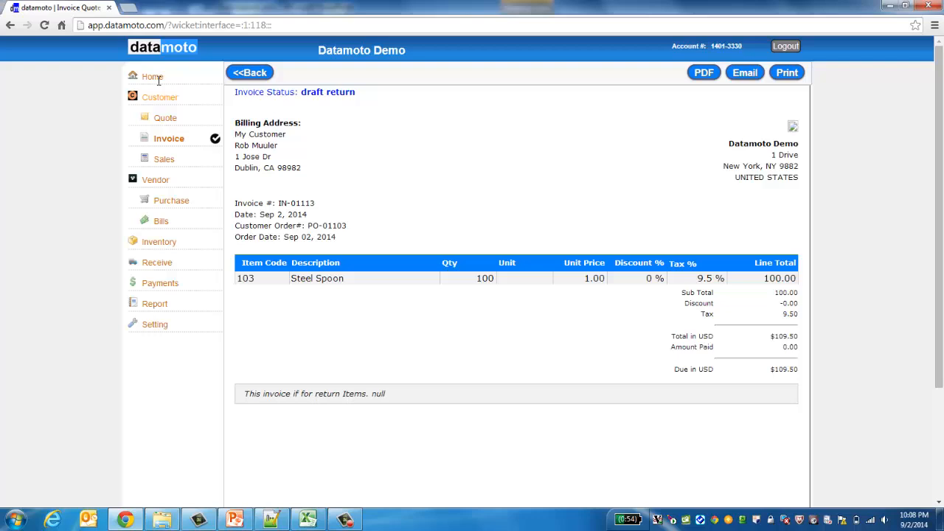
click(169, 139)
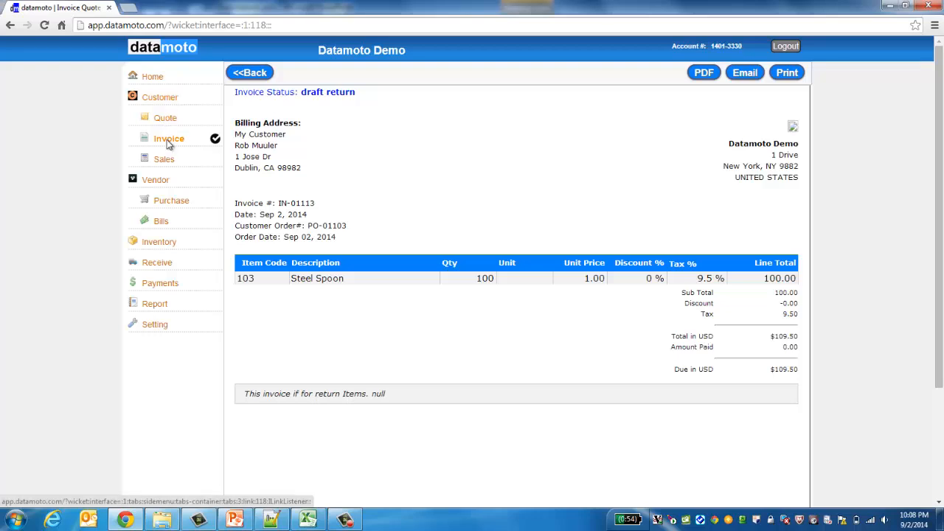
click(161, 221)
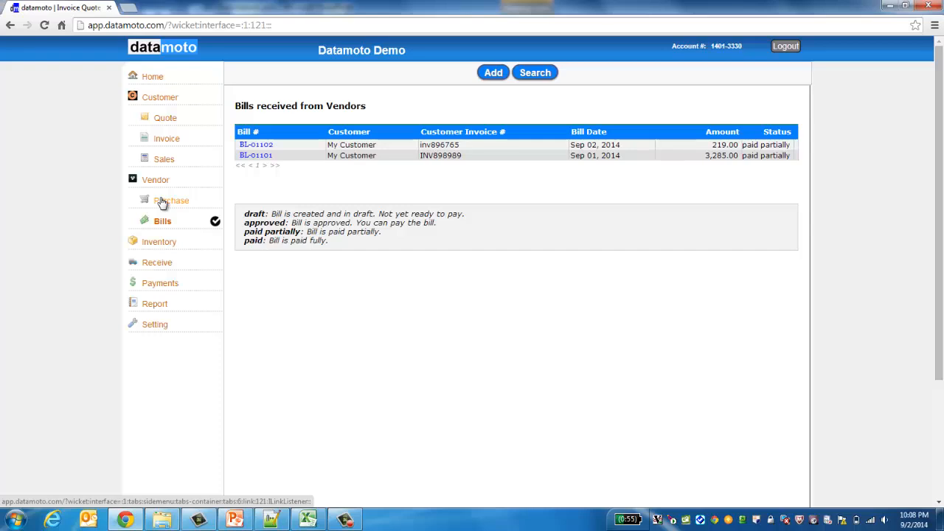
Step: Look at credit invoice IN-01112 from the invoice payments list
click(163, 285)
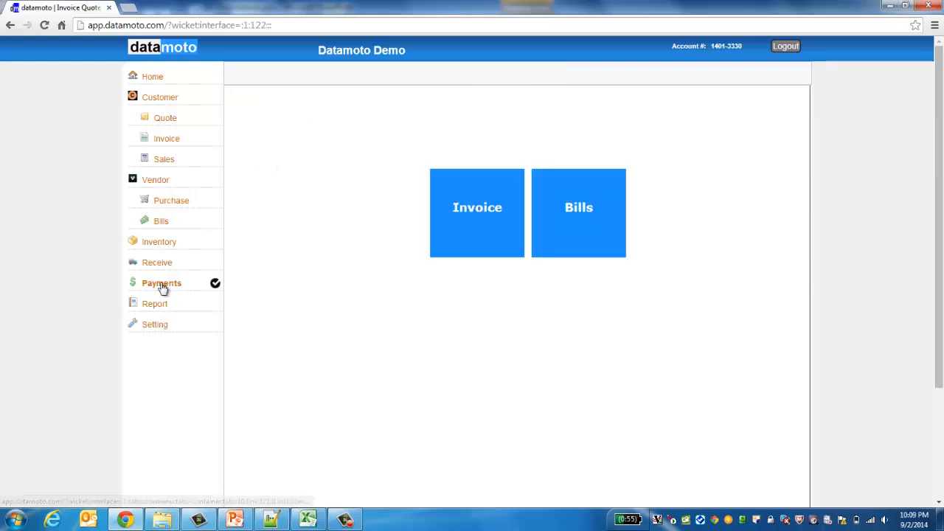
click(459, 236)
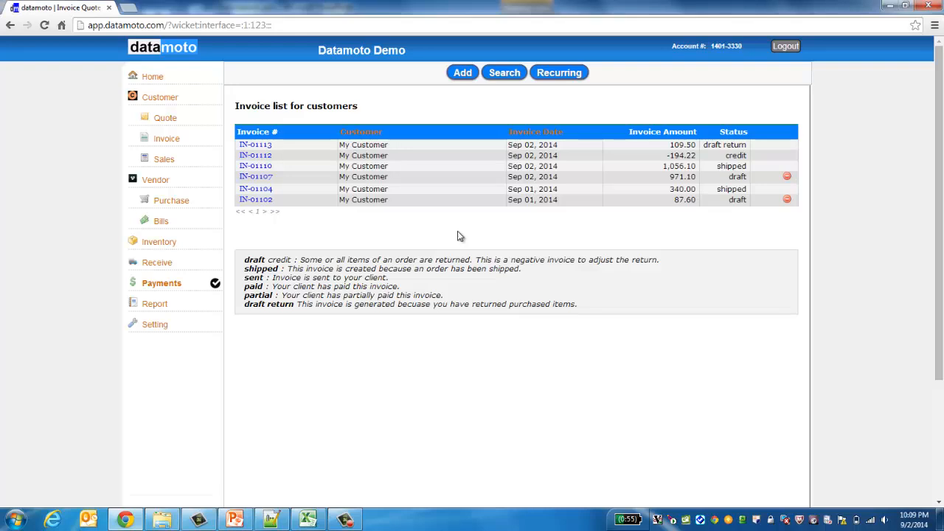
click(263, 158)
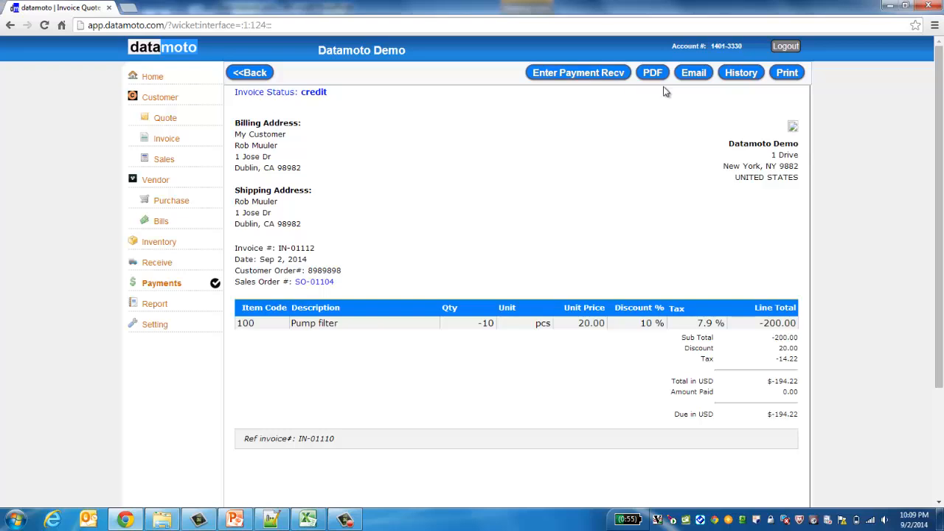
click(254, 73)
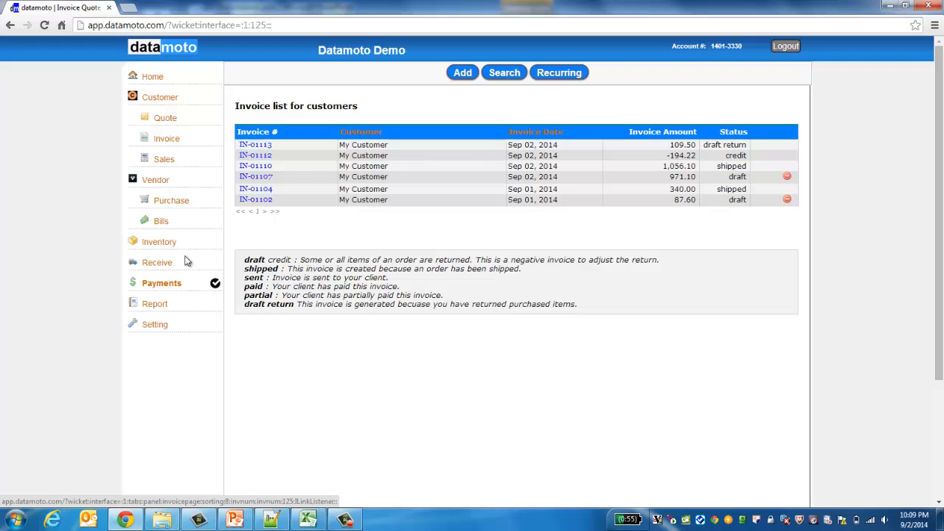
Step: Open the payment-received form for return invoice IN-01113 and leave without saving
click(170, 288)
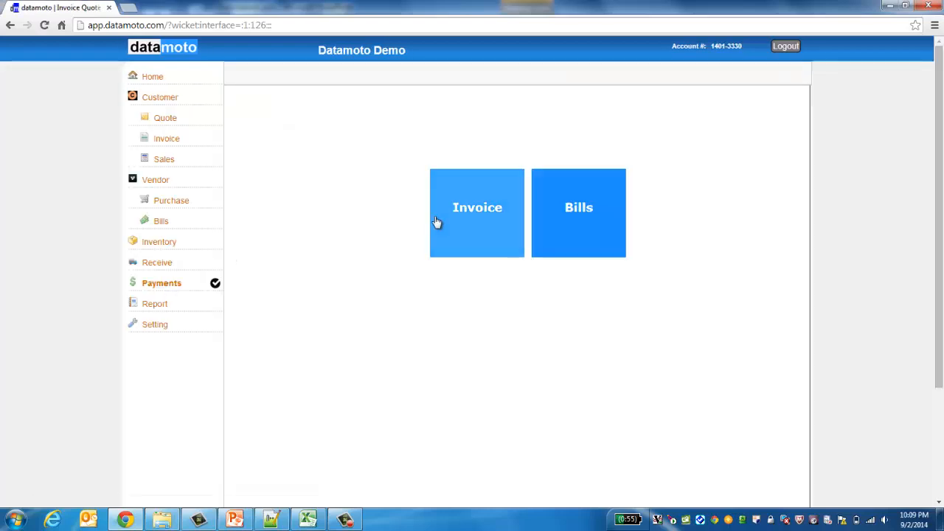
click(473, 225)
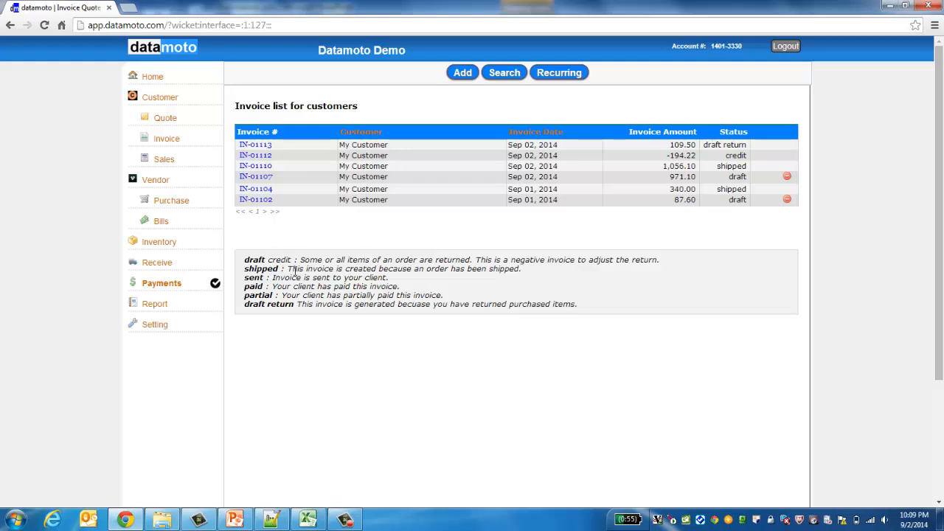
click(260, 147)
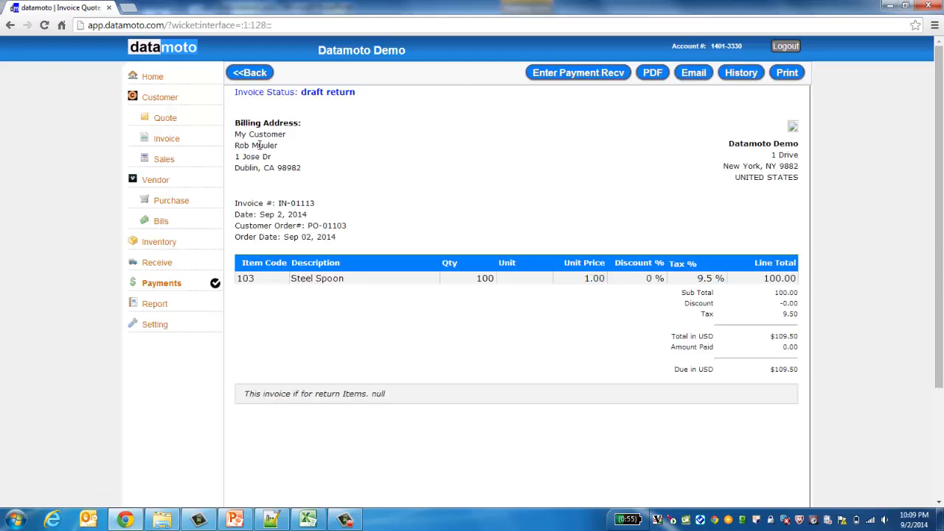
click(572, 77)
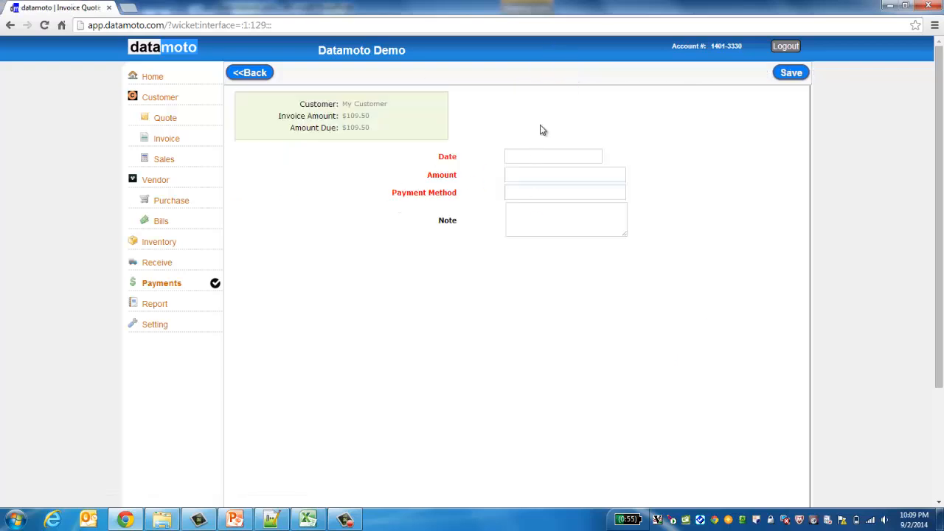
click(252, 74)
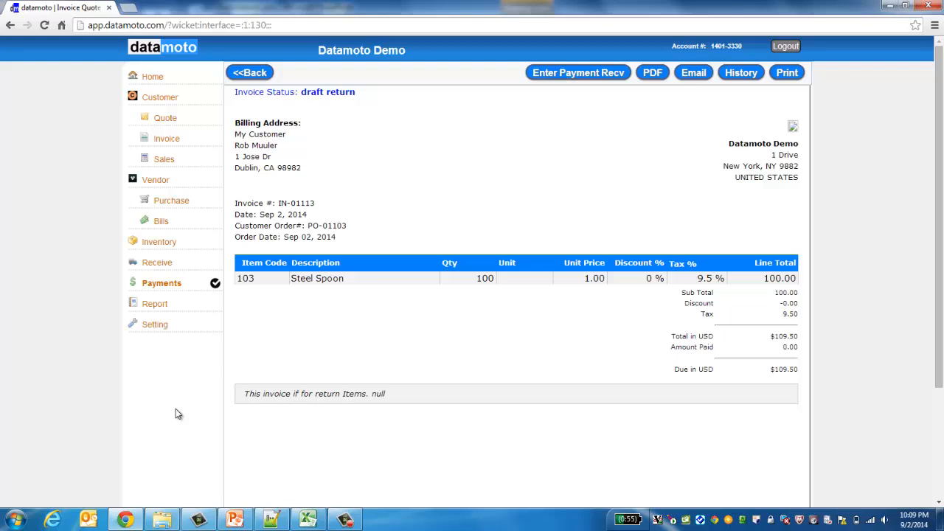
Step: Review the Goods Template columns, including the Item Code and Description headers, in invoice customization
click(156, 326)
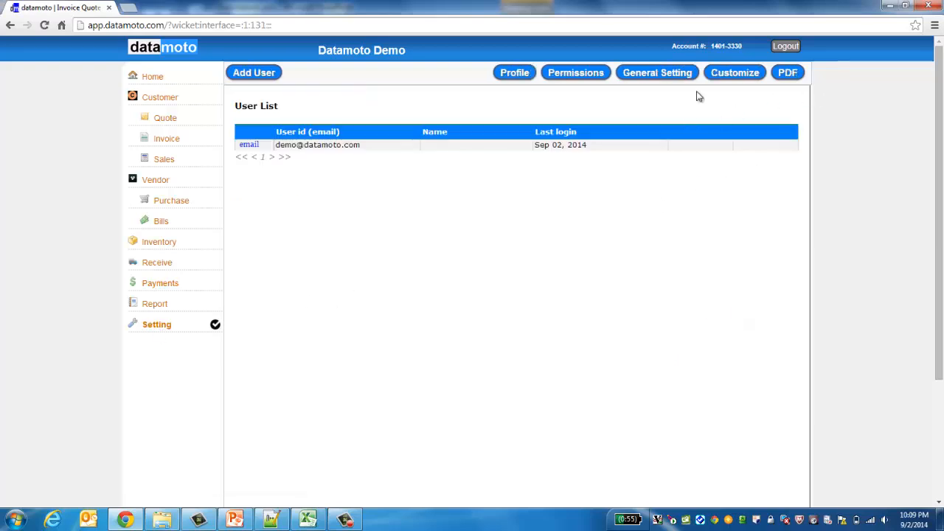
right_click(727, 76)
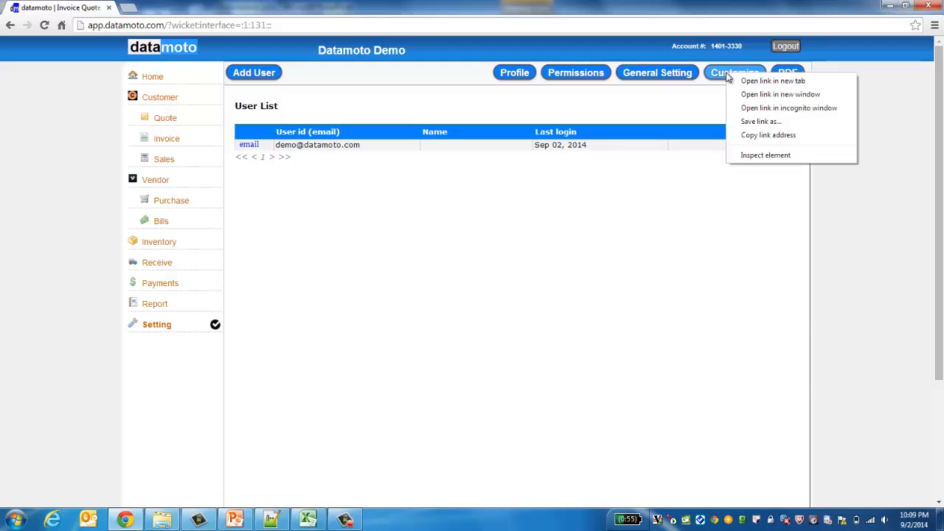
click(727, 74)
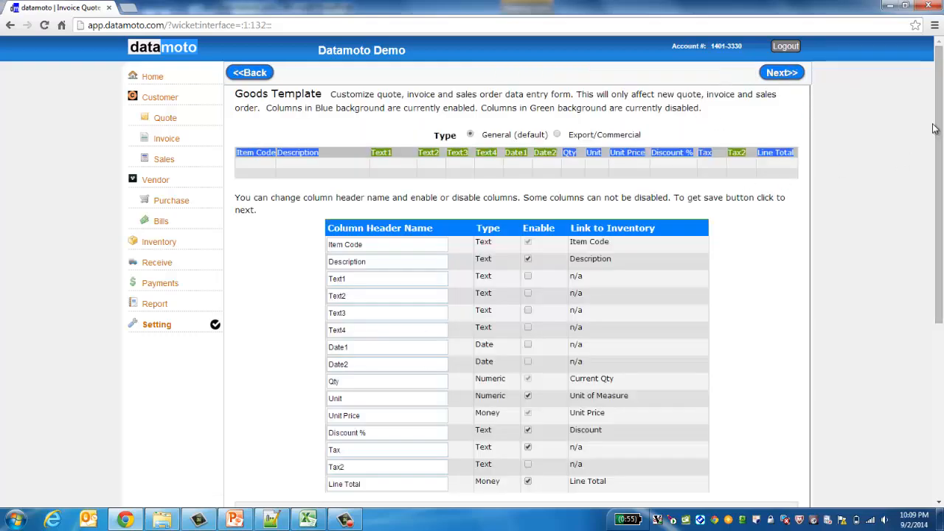
drag(937, 132, 921, 184)
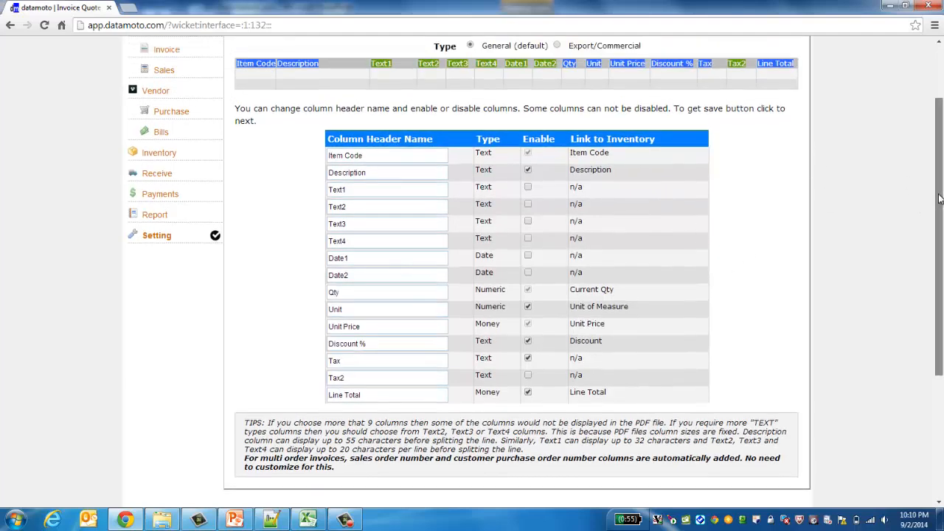
drag(940, 201, 940, 193)
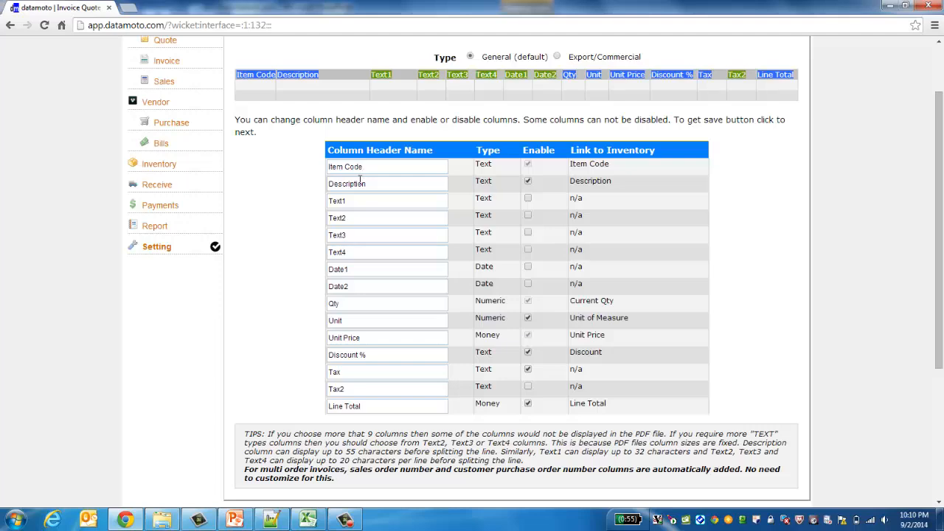
click(360, 184)
click(374, 167)
click(372, 185)
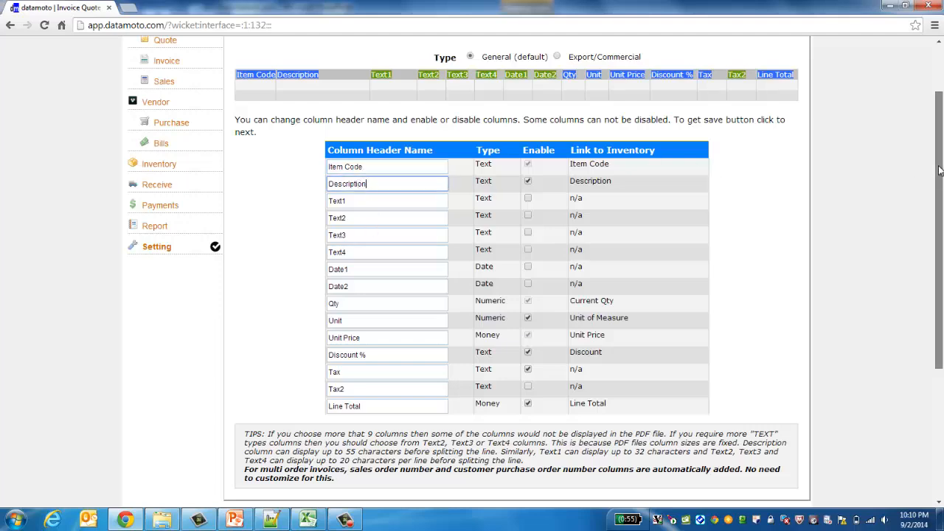
drag(939, 178, 927, 156)
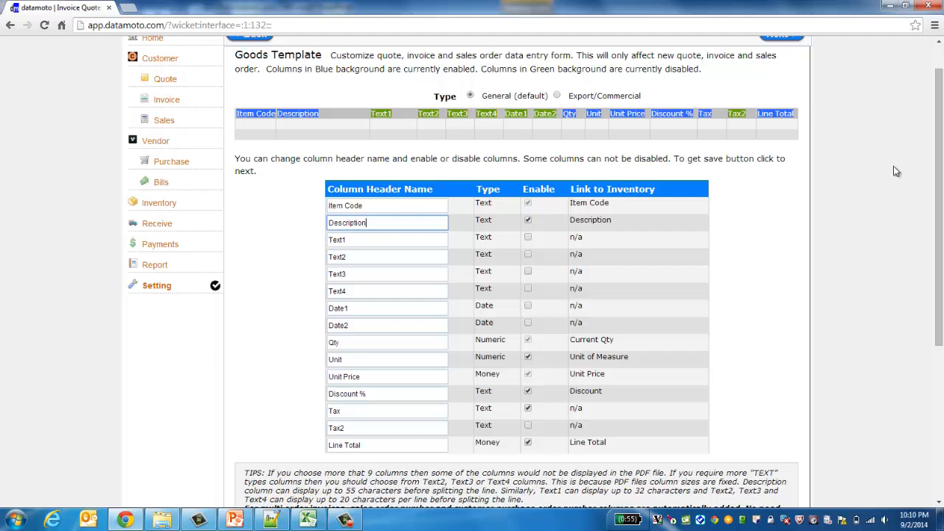
drag(938, 163, 907, 125)
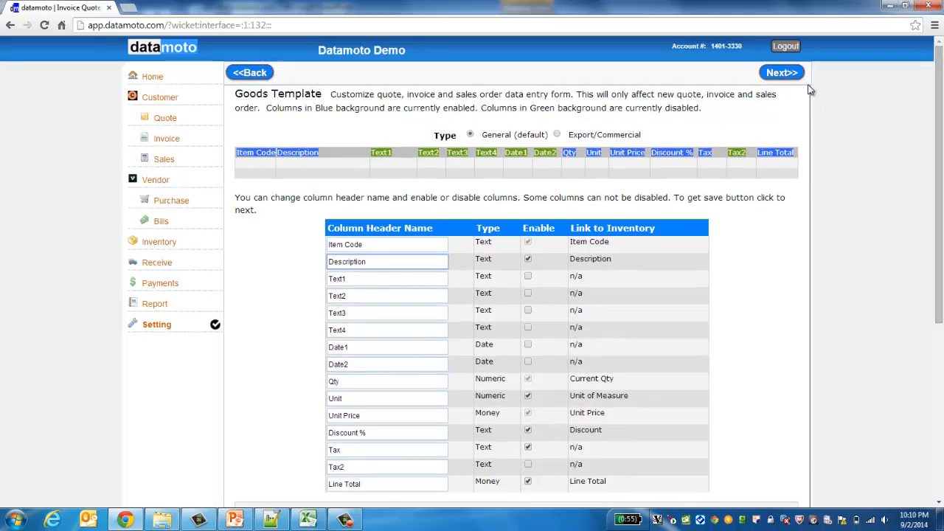
Step: View the Service Template, then open quote QT-01102 for 50 Pipe Filters
click(783, 74)
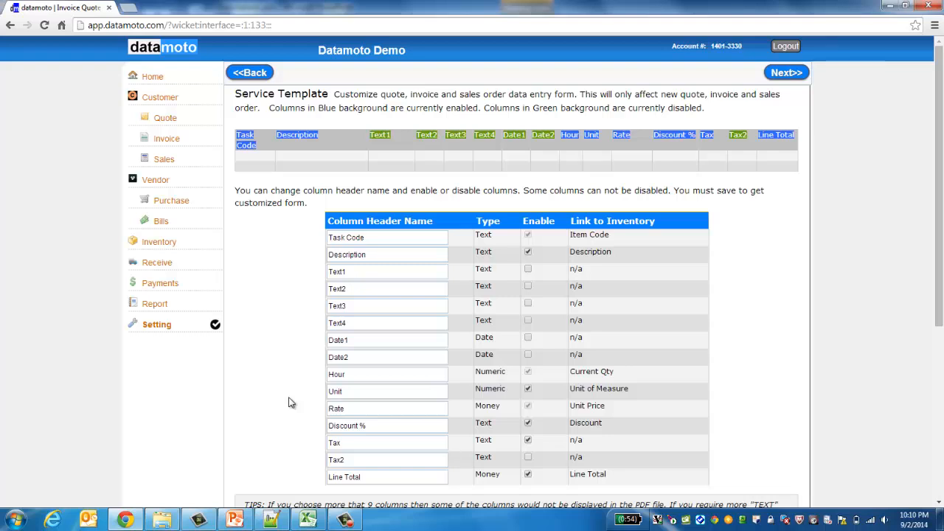
click(165, 118)
click(253, 158)
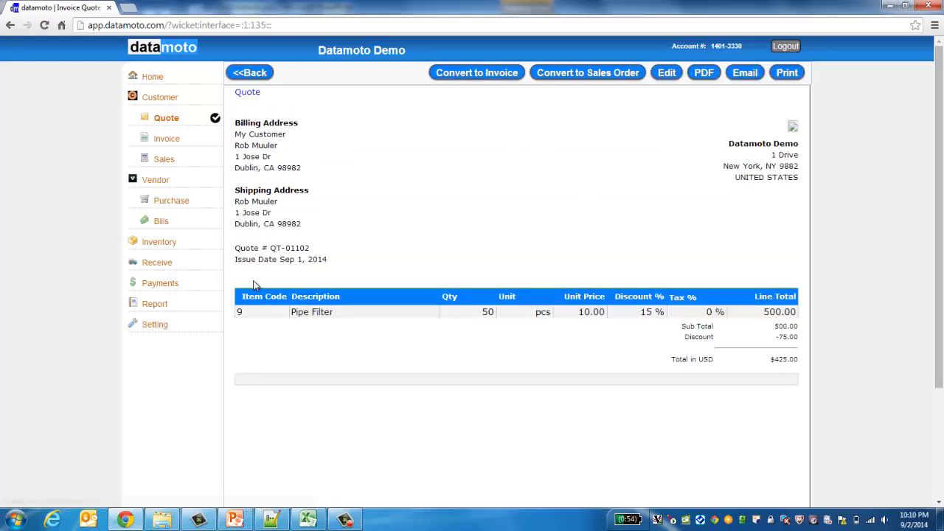